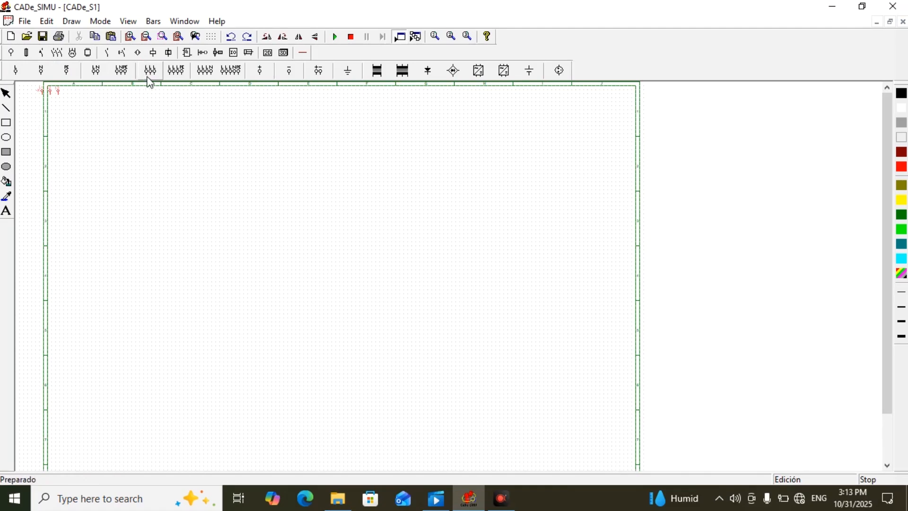
- Place a three-phase L1-L2-L3 supply near the sheet's upper-left corner and a three-pole thermal-magnetic motor circuit breaker below it
{"action": "left_click", "coordinate": [150, 71]}
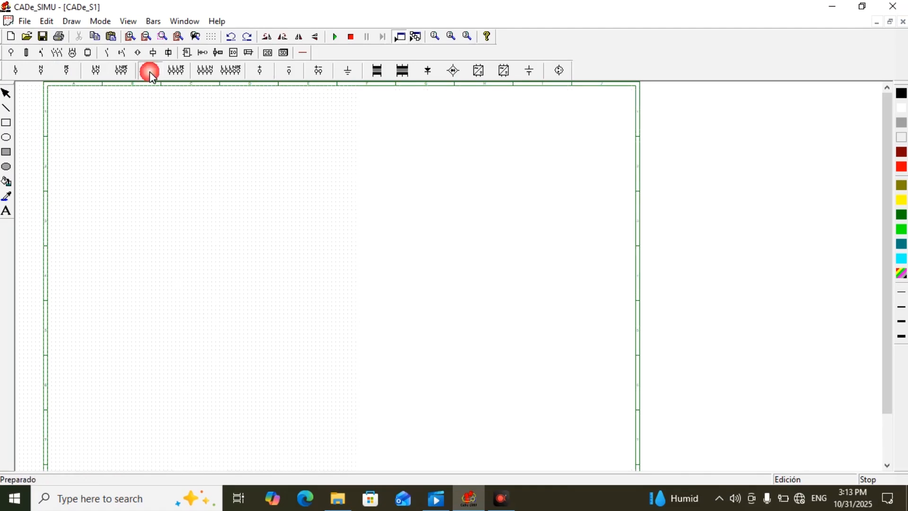
{"action": "left_click", "coordinate": [85, 121]}
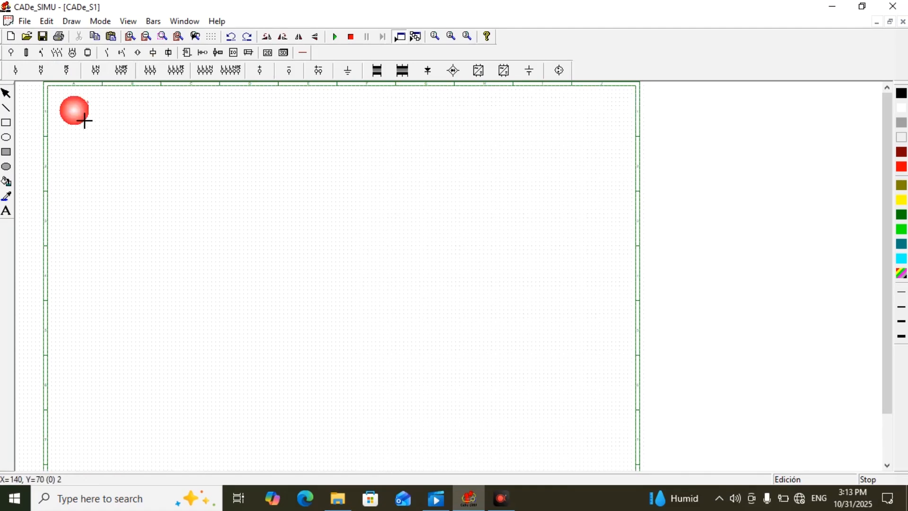
{"action": "left_click", "coordinate": [149, 121]}
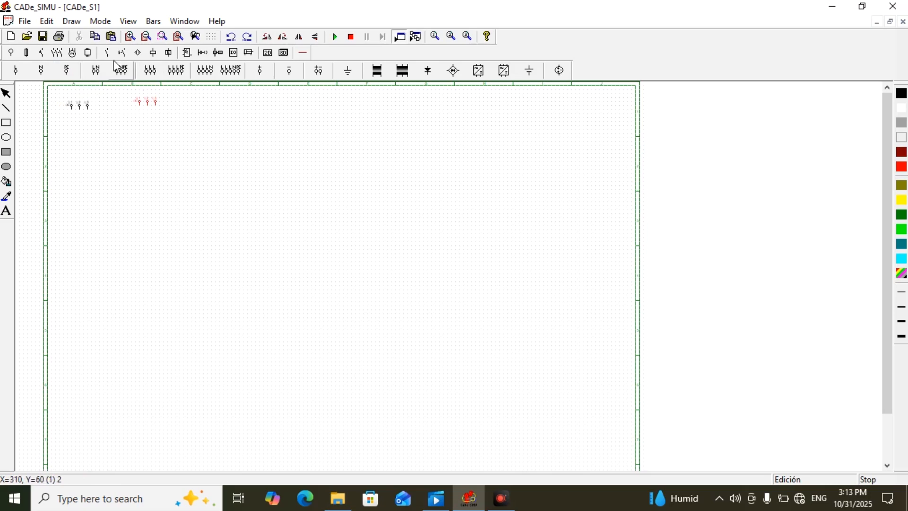
{"action": "left_click", "coordinate": [42, 53]}
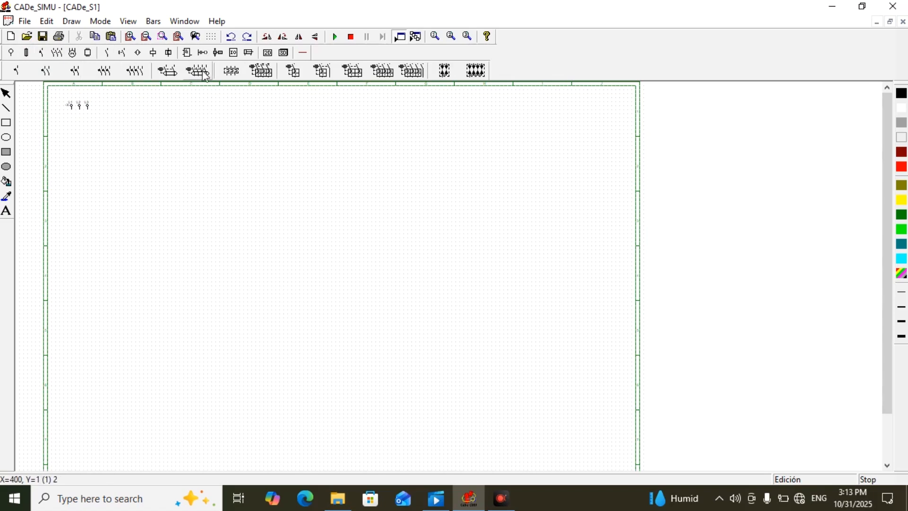
{"action": "left_click", "coordinate": [258, 77]}
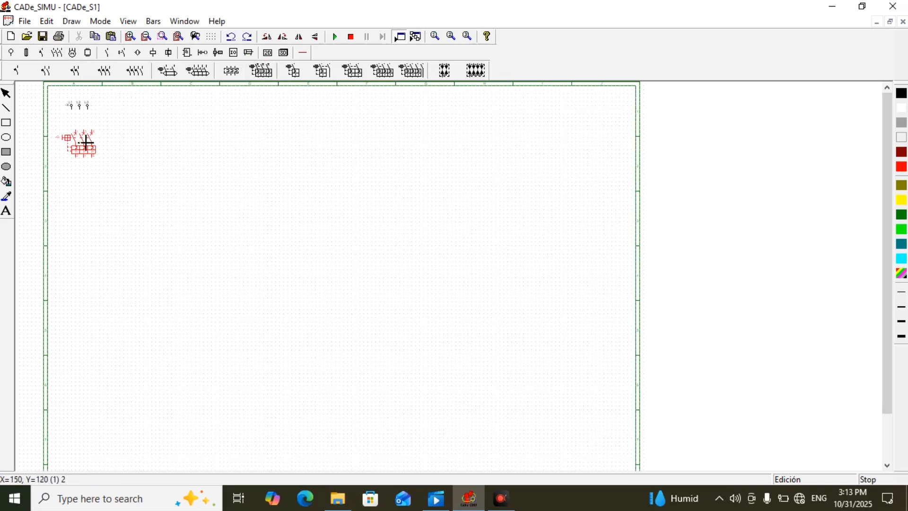
{"action": "left_click", "coordinate": [85, 144]}
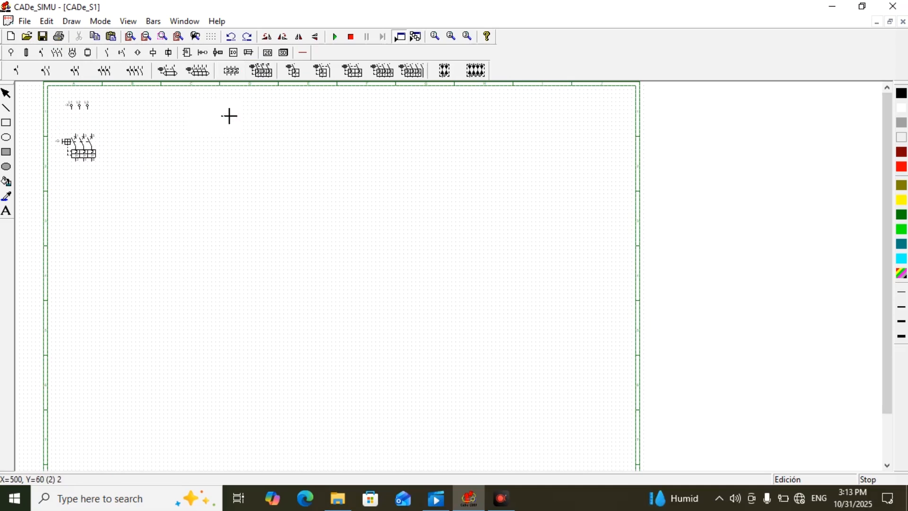
- Place two three-pole KM contactors side by side below the circuit breaker
{"action": "left_click", "coordinate": [105, 71]}
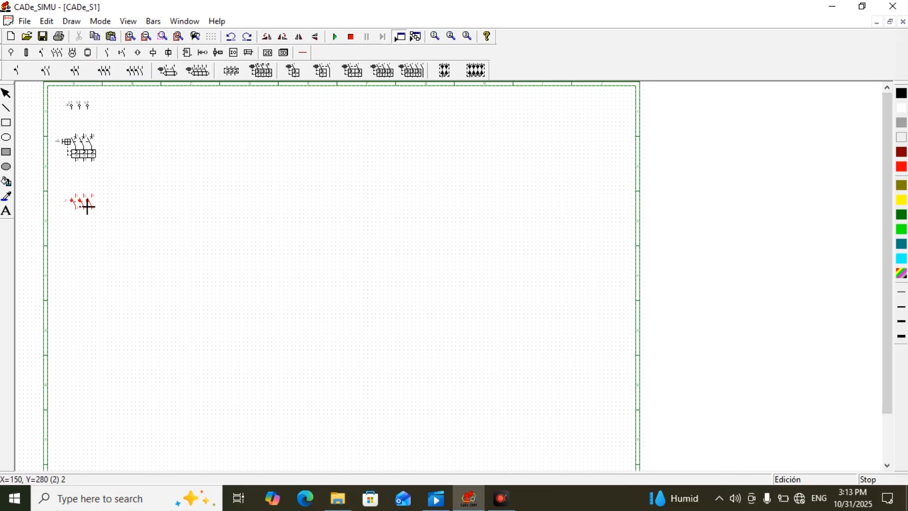
{"action": "left_click", "coordinate": [86, 205]}
{"action": "left_click", "coordinate": [152, 198]}
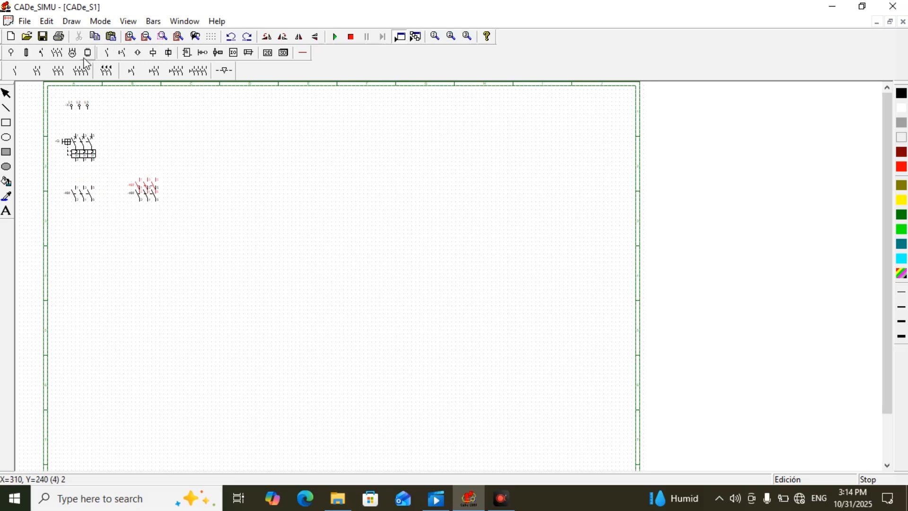
- Place a three-pole thermal overload relay below the left contactor and a three-phase motor with PE terminal beneath it
{"action": "left_click", "coordinate": [41, 52]}
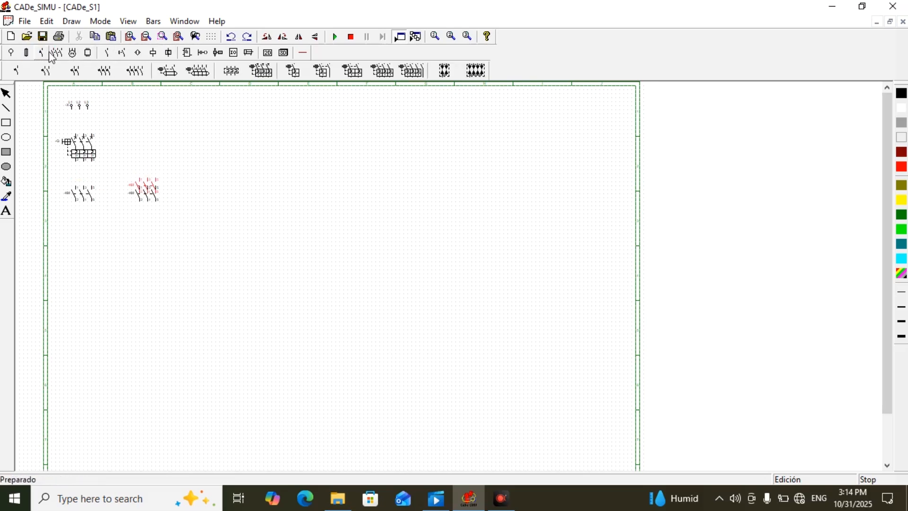
{"action": "left_click", "coordinate": [89, 247]}
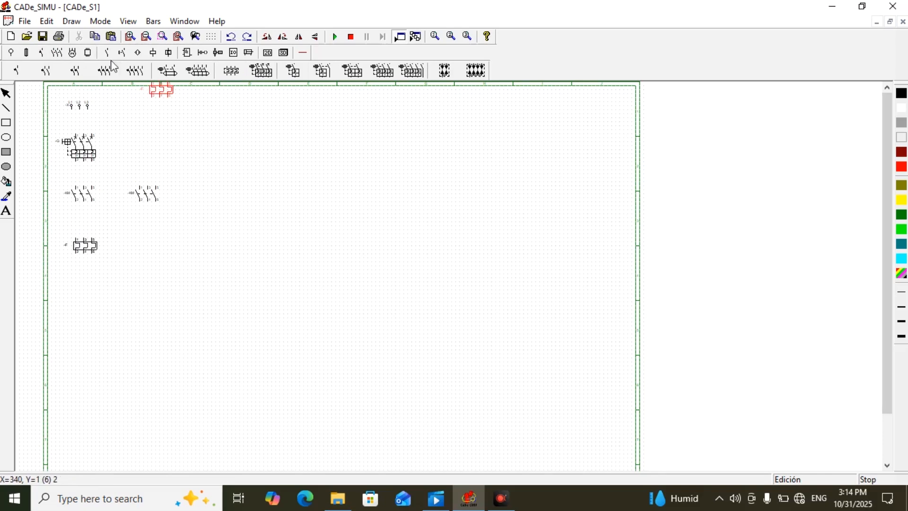
{"action": "left_click", "coordinate": [73, 53]}
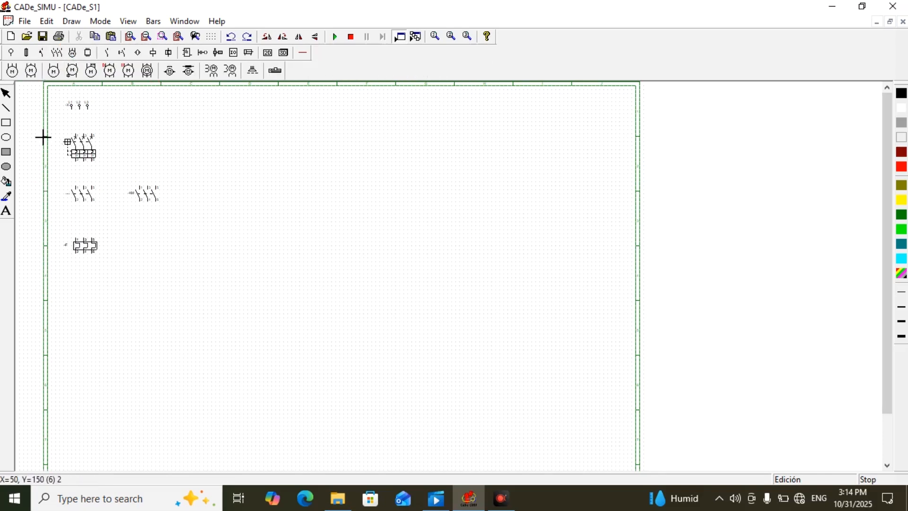
{"action": "left_click", "coordinate": [14, 70]}
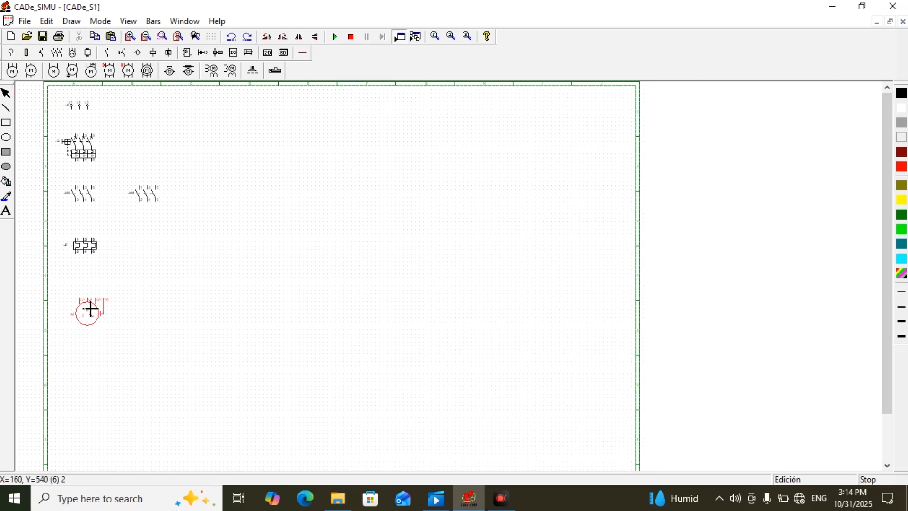
{"action": "left_click", "coordinate": [90, 309]}
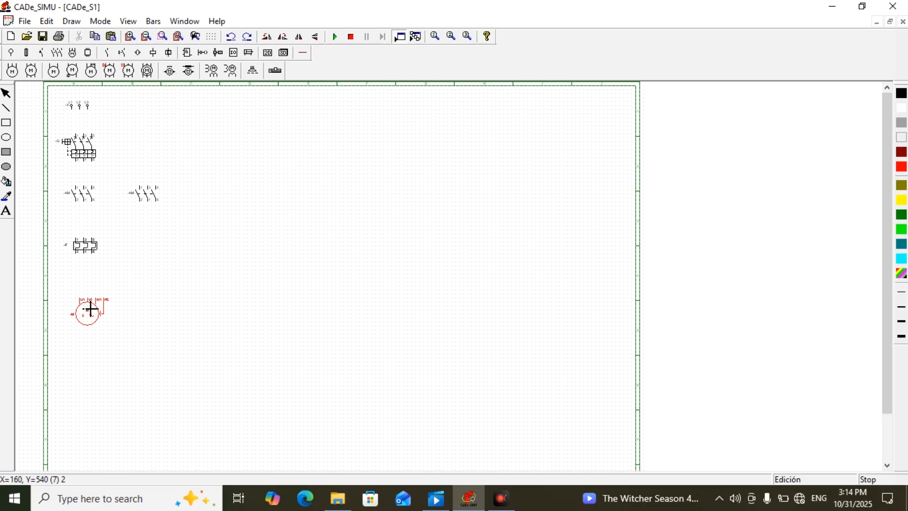
{"action": "left_click", "coordinate": [90, 309]}
- Examine the placed power components up close, from the three-phase supply down to the motor
{"action": "scroll", "coordinate": [151, 243], "scroll_direction": "up", "scroll_amount": 1}
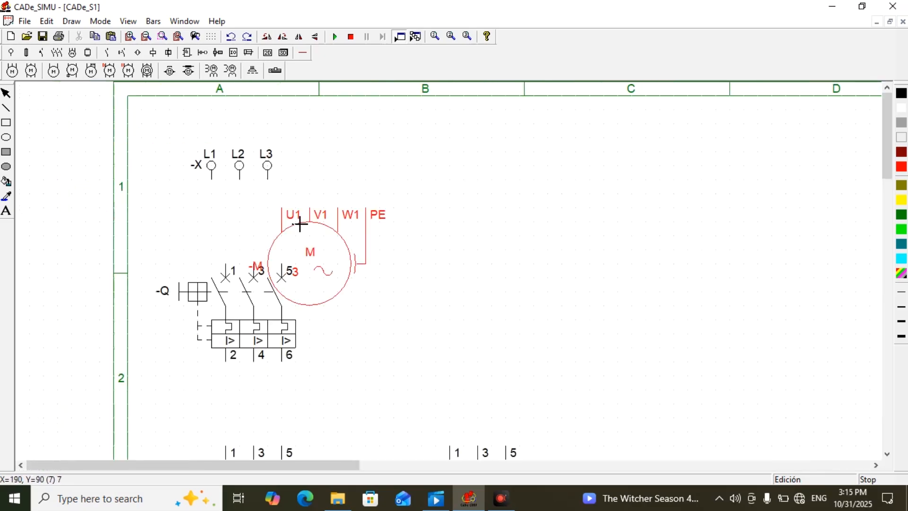
{"action": "scroll", "coordinate": [298, 228], "scroll_direction": "down", "scroll_amount": 3}
{"action": "scroll", "coordinate": [288, 252], "scroll_direction": "up", "scroll_amount": 1}
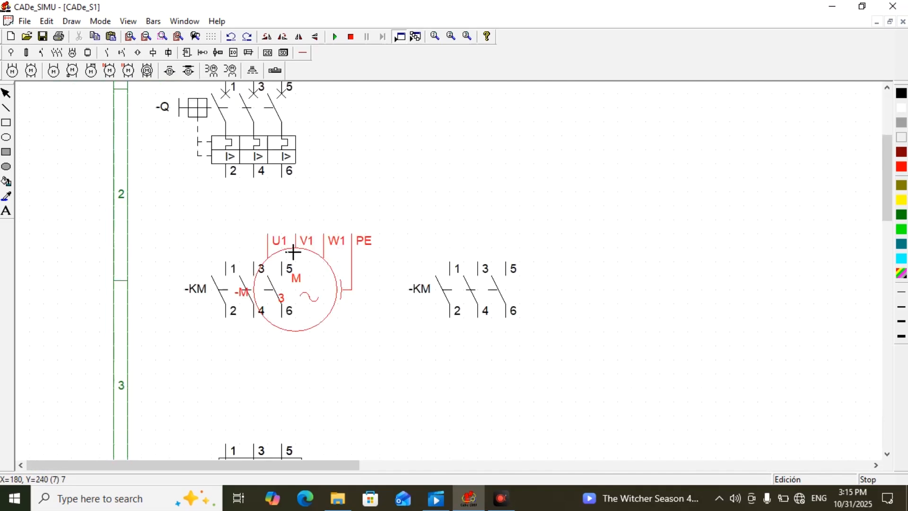
{"action": "scroll", "coordinate": [272, 172], "scroll_direction": "down", "scroll_amount": 5}
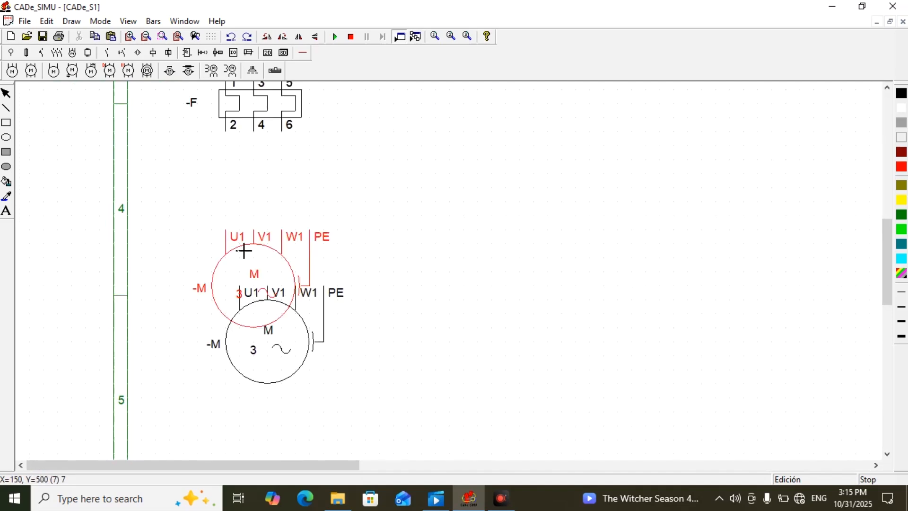
{"action": "scroll", "coordinate": [288, 284], "scroll_direction": "up", "scroll_amount": 1}
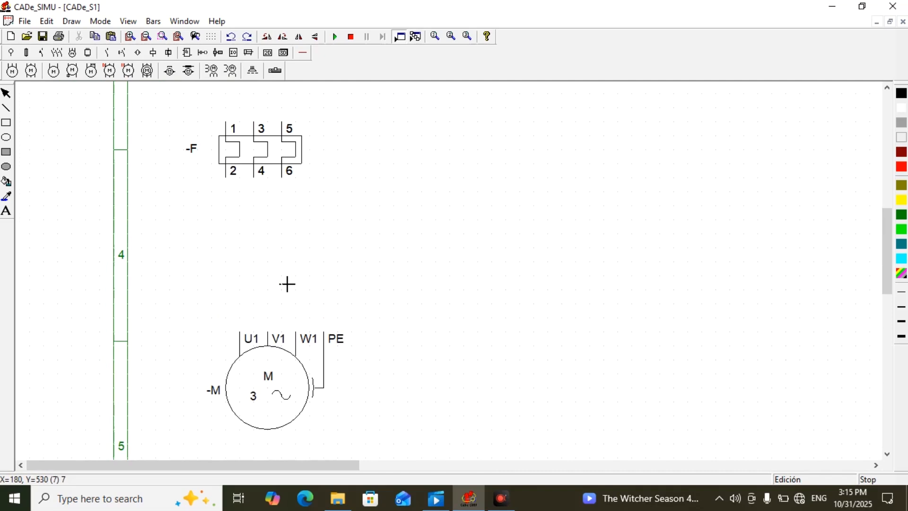
{"action": "scroll", "coordinate": [287, 284], "scroll_direction": "down", "scroll_amount": 2}
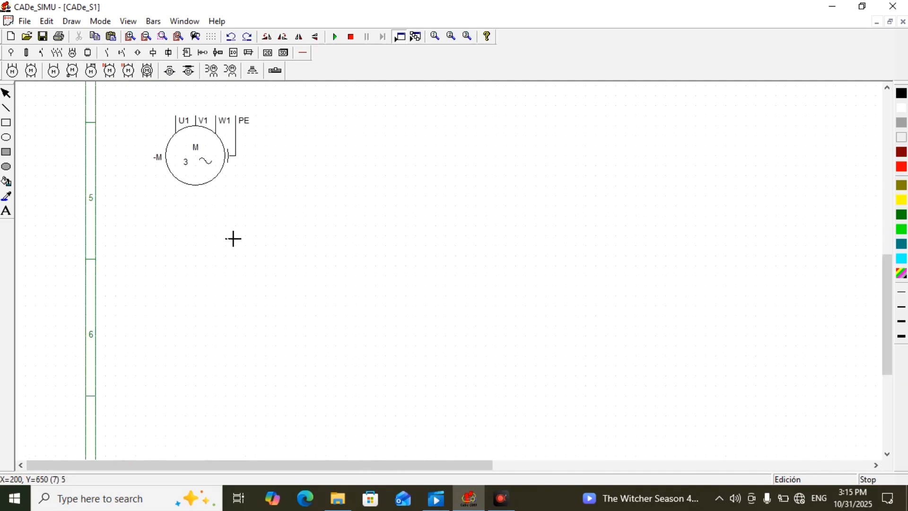
{"action": "scroll", "coordinate": [233, 239], "scroll_direction": "up", "scroll_amount": 4}
{"action": "scroll", "coordinate": [233, 239], "scroll_direction": "down", "scroll_amount": 4}
{"action": "scroll", "coordinate": [233, 239], "scroll_direction": "down", "scroll_amount": 4}
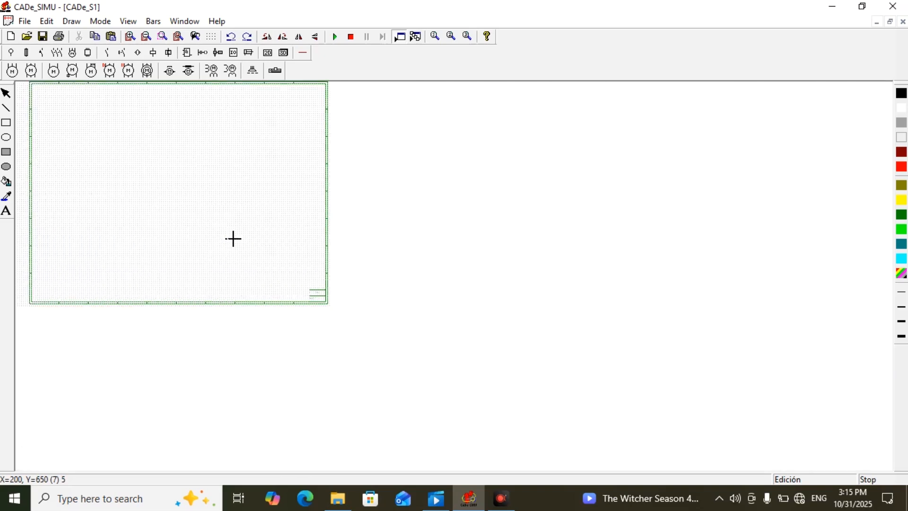
{"action": "scroll", "coordinate": [150, 227], "scroll_direction": "up", "scroll_amount": 3}
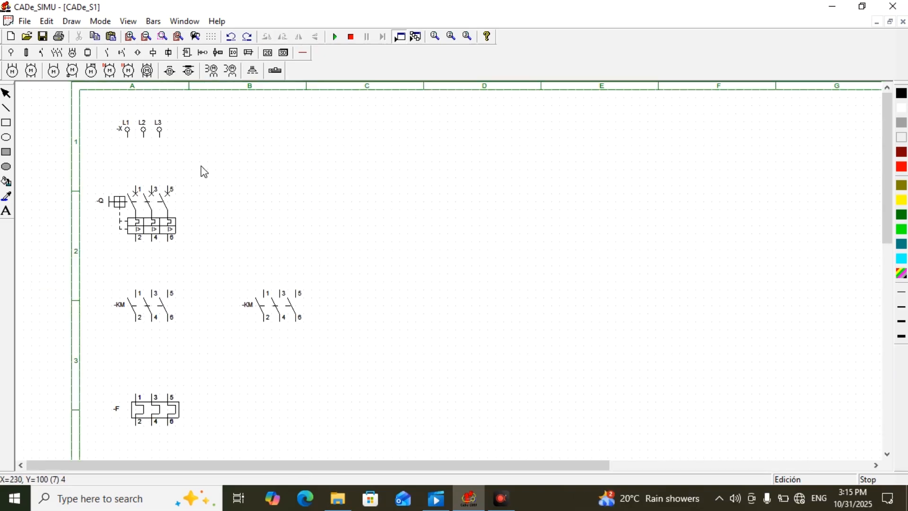
- Align the three-phase supply with the circuit breaker and wire L1, L2 and L3 to its terminals 1, 3 and 5
{"action": "left_click", "coordinate": [303, 53]}
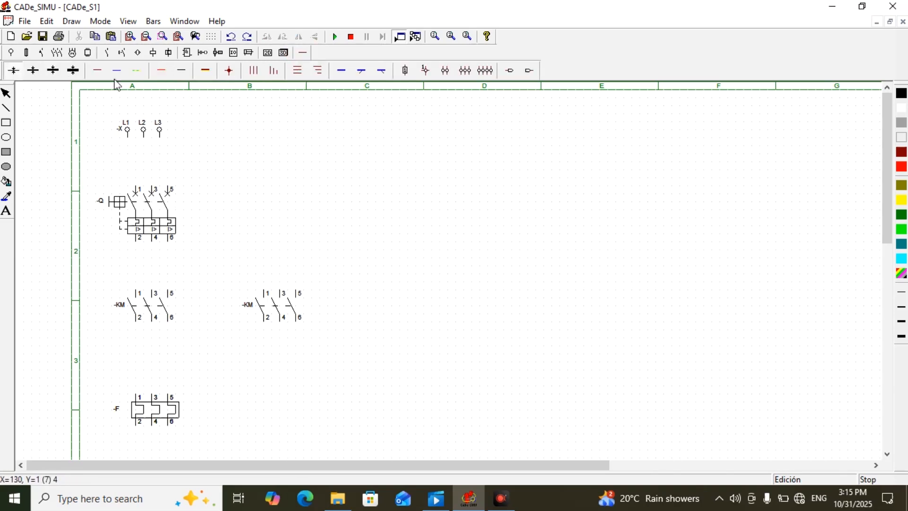
{"action": "left_click", "coordinate": [253, 70]}
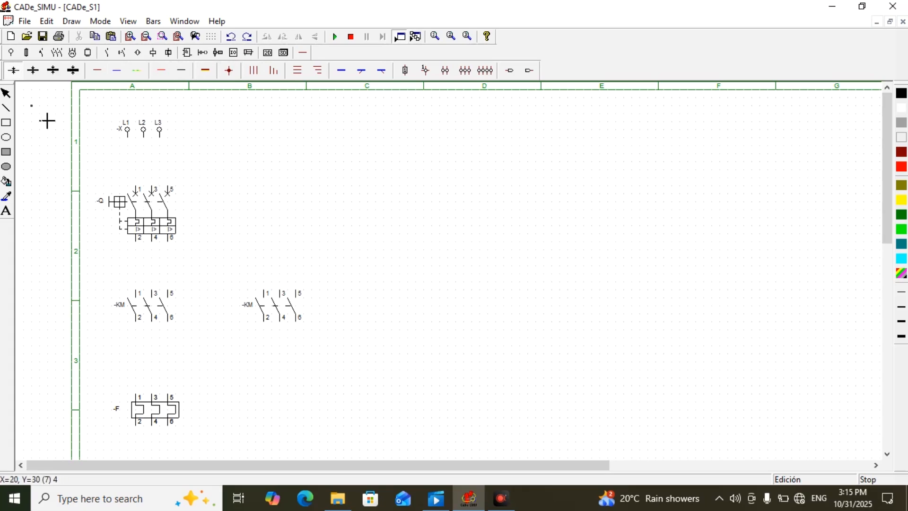
{"action": "left_click", "coordinate": [32, 70]}
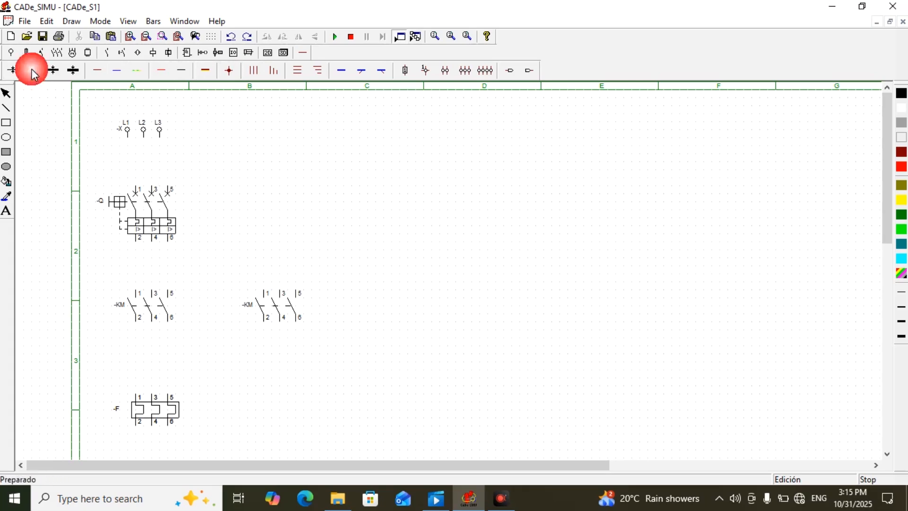
{"action": "left_click_drag", "start_coordinate": [148, 150], "coordinate": [154, 192]}
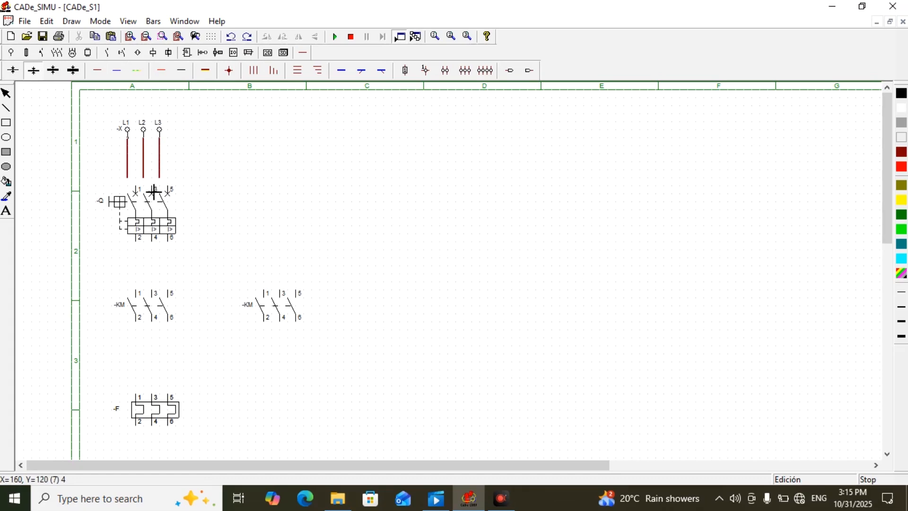
{"action": "left_click", "coordinate": [152, 184]}
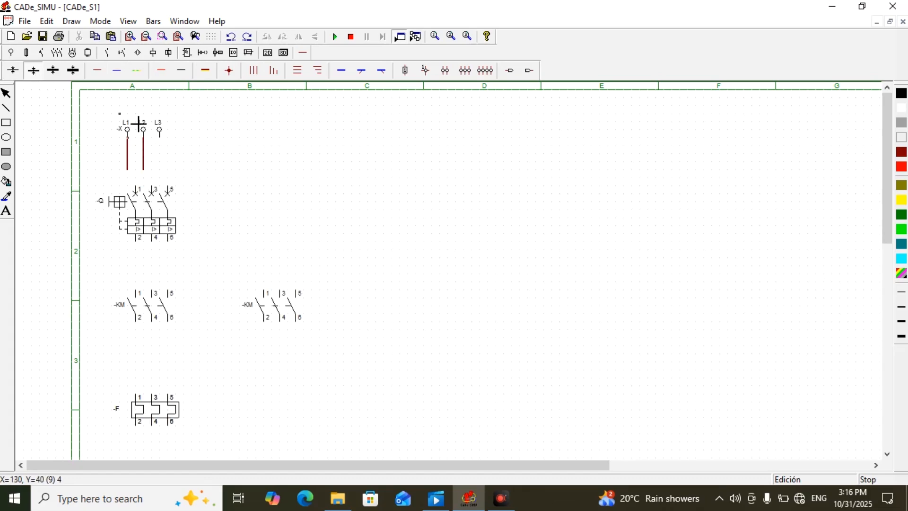
{"action": "key", "text": "ctrl+z"}
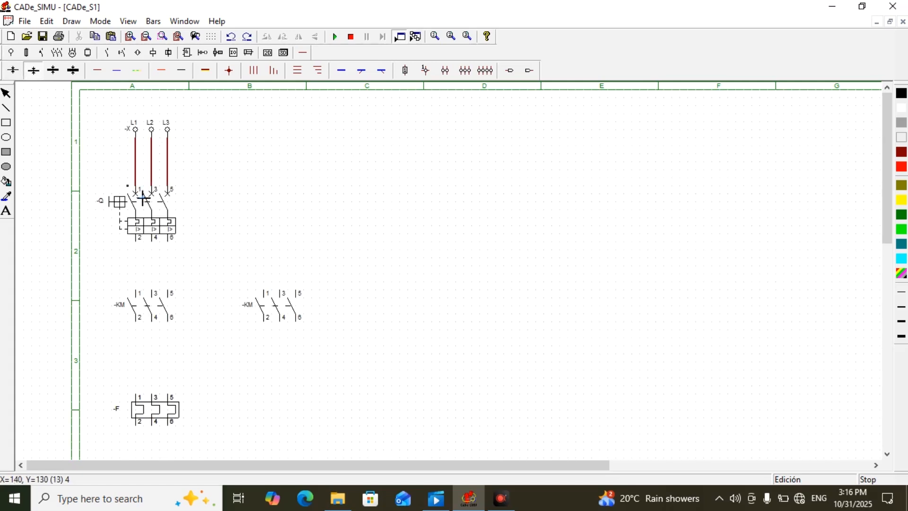
{"action": "left_click", "coordinate": [133, 188]}
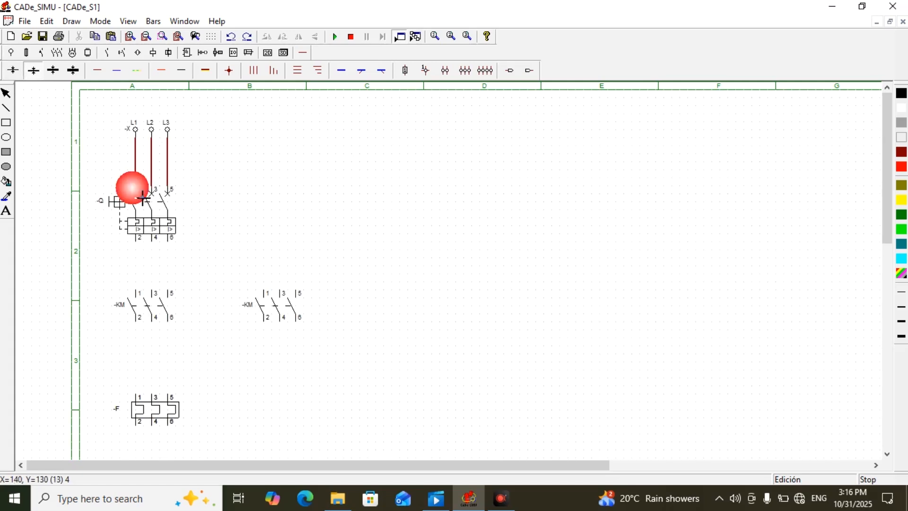
- Wire the breaker's three outputs to the left KM contactor and that contactor's outputs to the thermal overload relay
{"action": "left_click_drag", "start_coordinate": [148, 256], "coordinate": [150, 304]}
{"action": "left_click", "coordinate": [138, 294]}
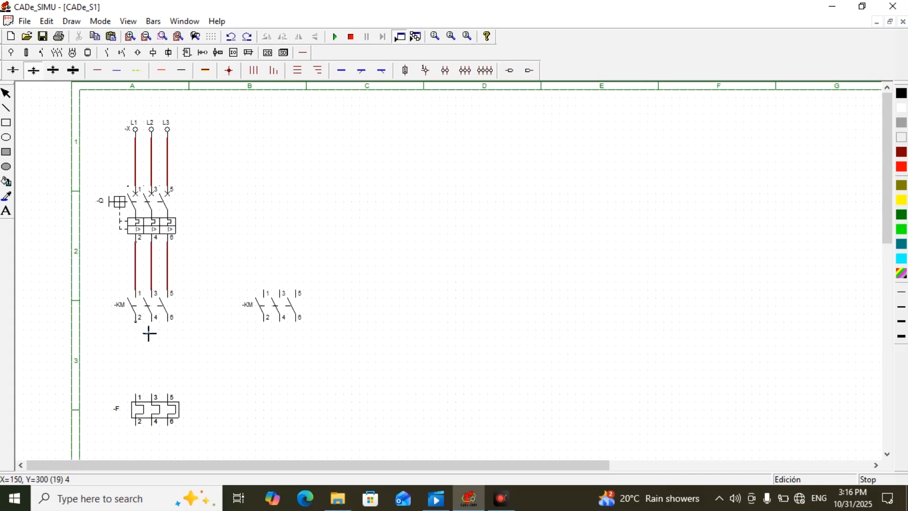
{"action": "left_click", "coordinate": [152, 408]}
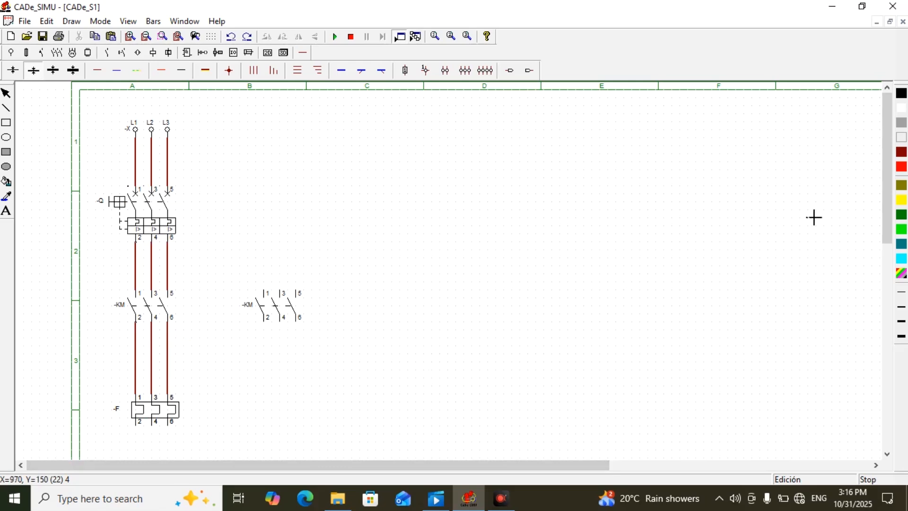
- Align the motor under the thermal overload relay and wire relay terminals 2, 4 and 6 to U1, V1 and W1
{"action": "left_click_drag", "start_coordinate": [891, 194], "coordinate": [891, 256]}
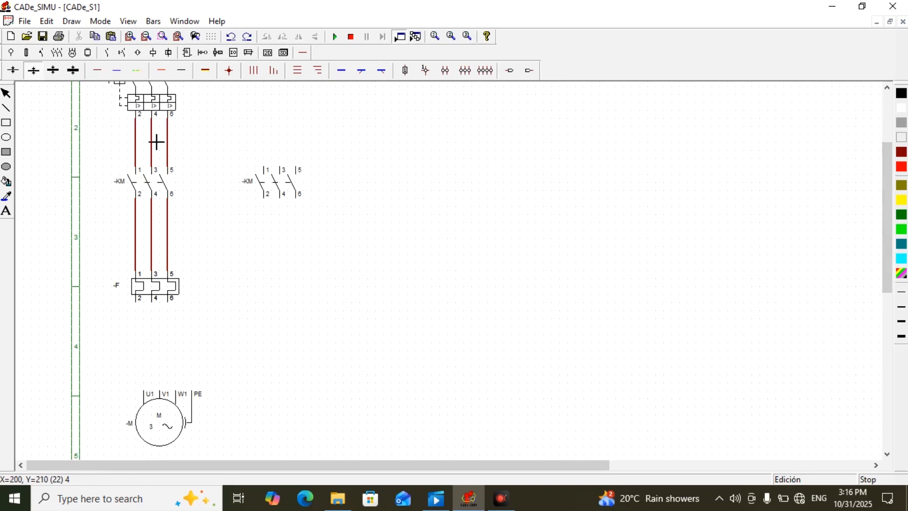
{"action": "left_click", "coordinate": [6, 93]}
{"action": "left_click_drag", "start_coordinate": [165, 425], "coordinate": [160, 408]}
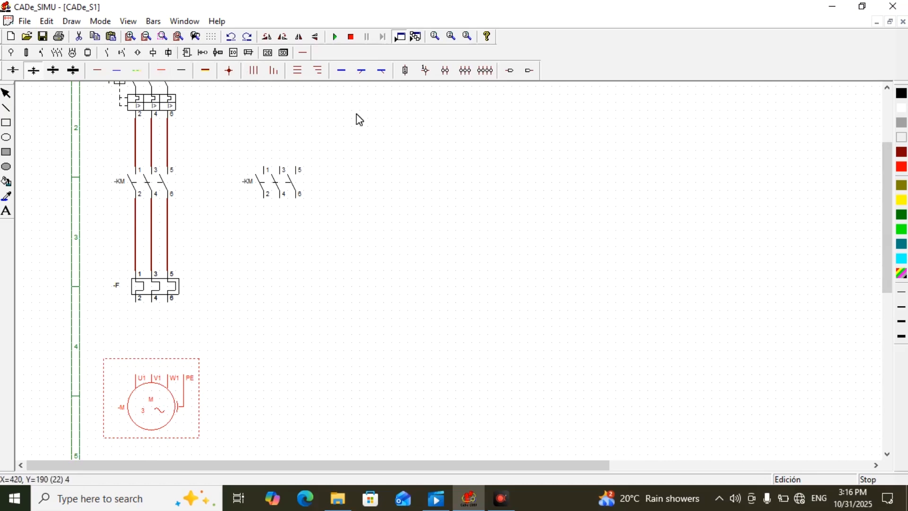
{"action": "left_click", "coordinate": [258, 70]}
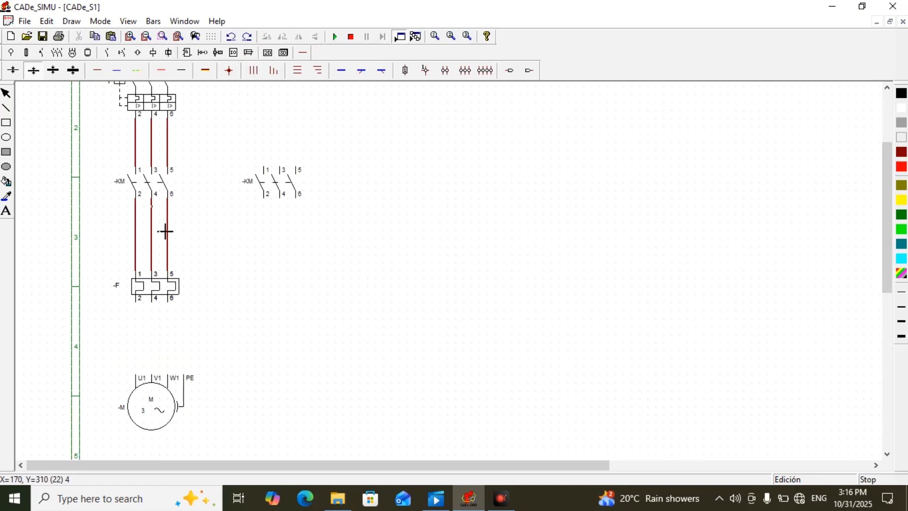
{"action": "left_click_drag", "start_coordinate": [149, 318], "coordinate": [147, 388]}
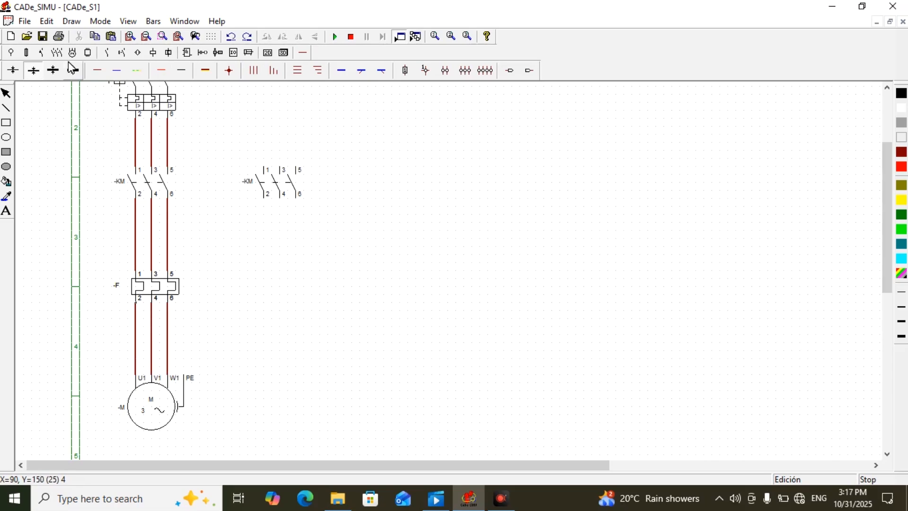
- Place an earth symbol just to the right of the motor
{"action": "left_click", "coordinate": [13, 53]}
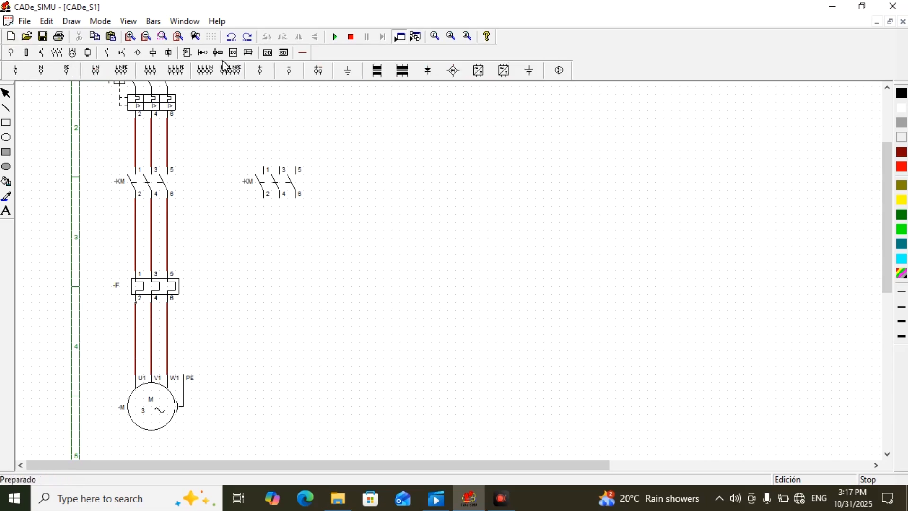
{"action": "left_click", "coordinate": [349, 71]}
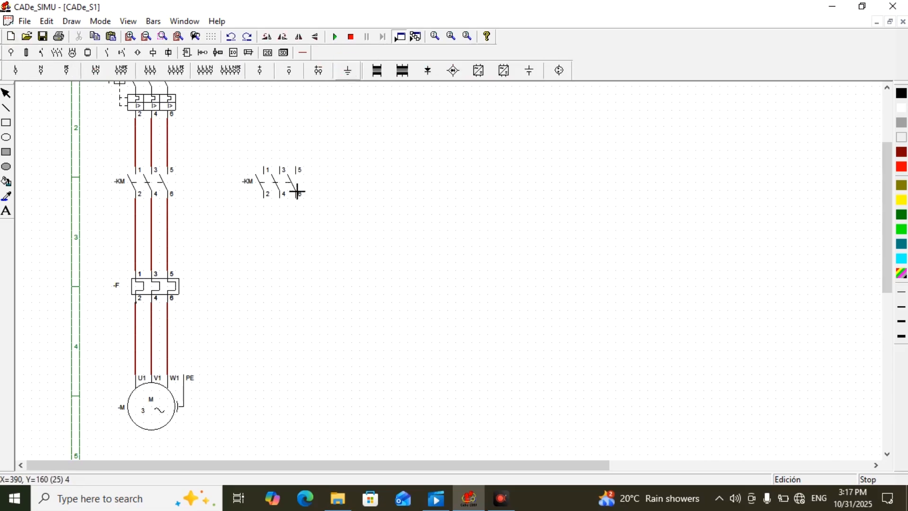
{"action": "left_click", "coordinate": [223, 401]}
{"action": "left_click", "coordinate": [7, 95]}
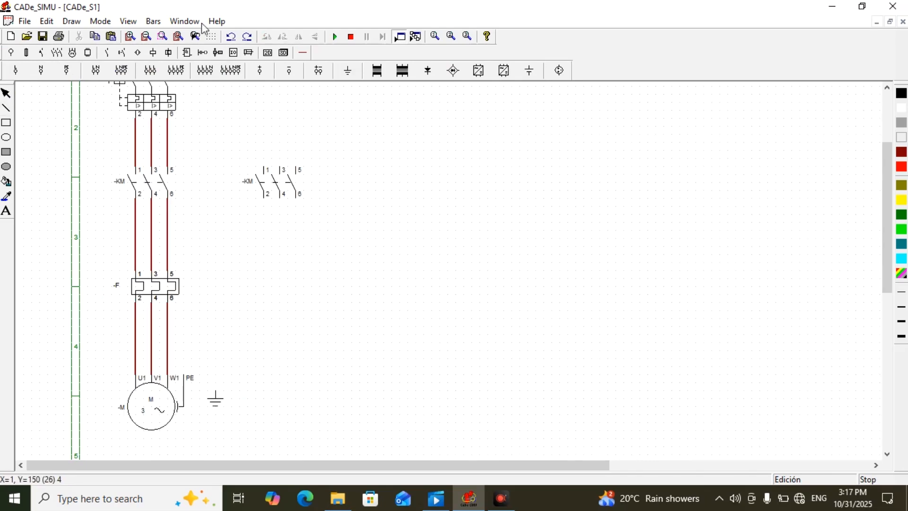
- Connect the motor's PE terminal to the earth symbol with a protection wire
{"action": "left_click", "coordinate": [303, 53]}
{"action": "left_click", "coordinate": [140, 69]}
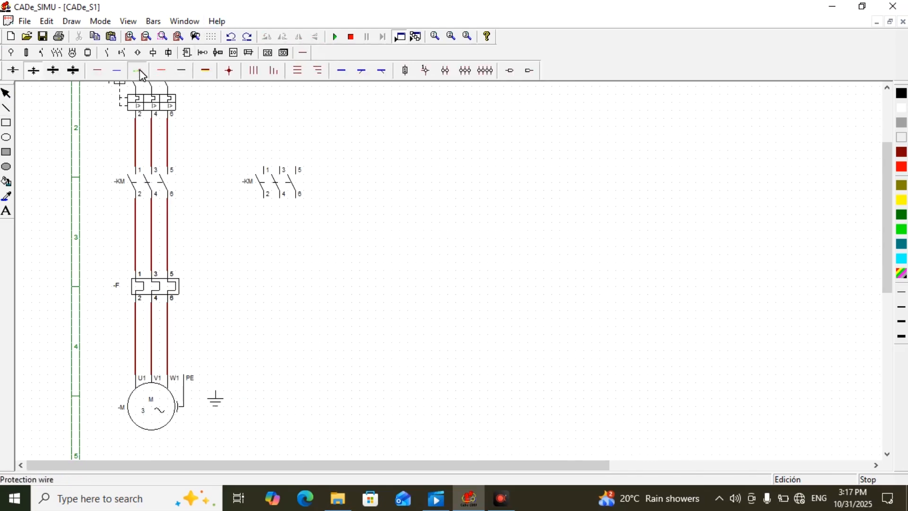
{"action": "left_click", "coordinate": [192, 375]}
{"action": "left_click", "coordinate": [216, 366]}
{"action": "left_click", "coordinate": [218, 392]}
{"action": "left_click", "coordinate": [242, 229]}
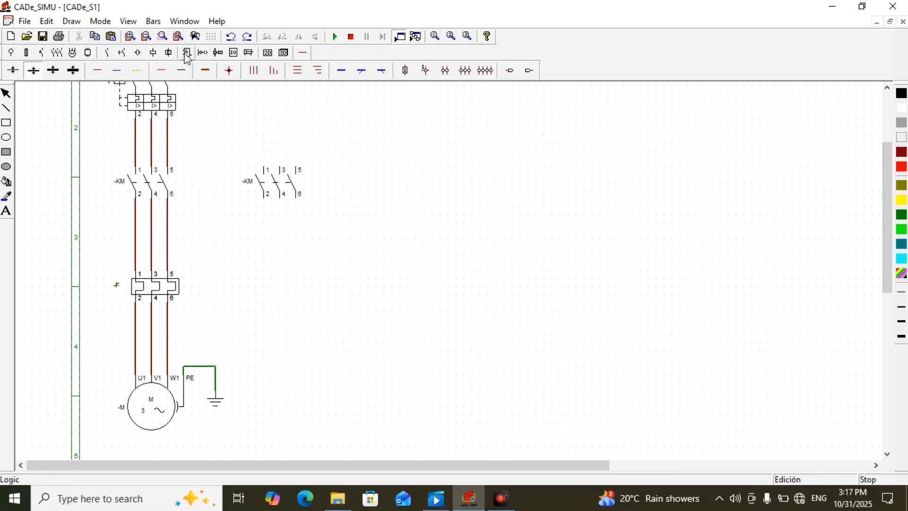
{"action": "left_click", "coordinate": [99, 69]}
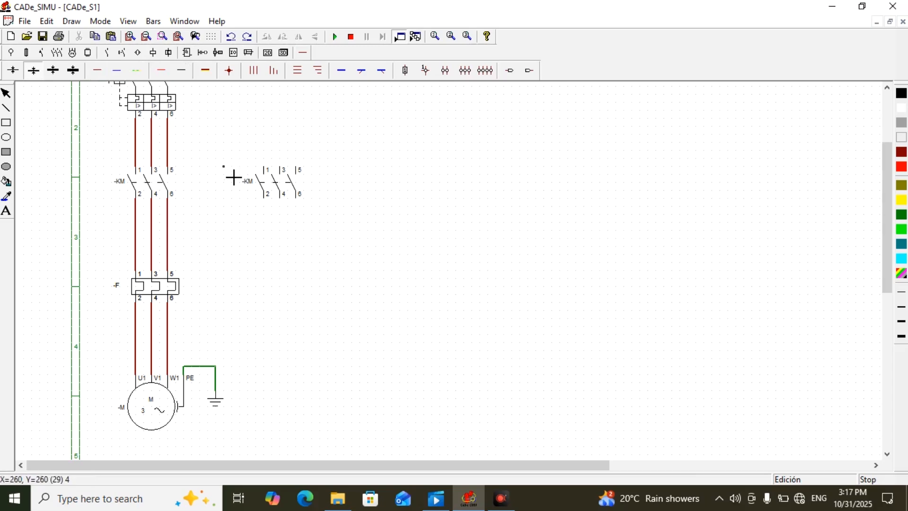
{"action": "left_click", "coordinate": [186, 173]}
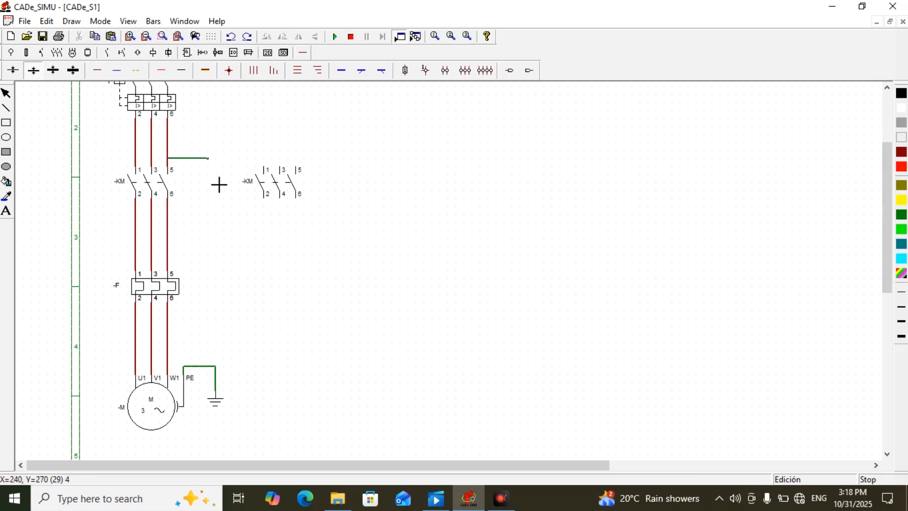
{"action": "left_click", "coordinate": [278, 184]}
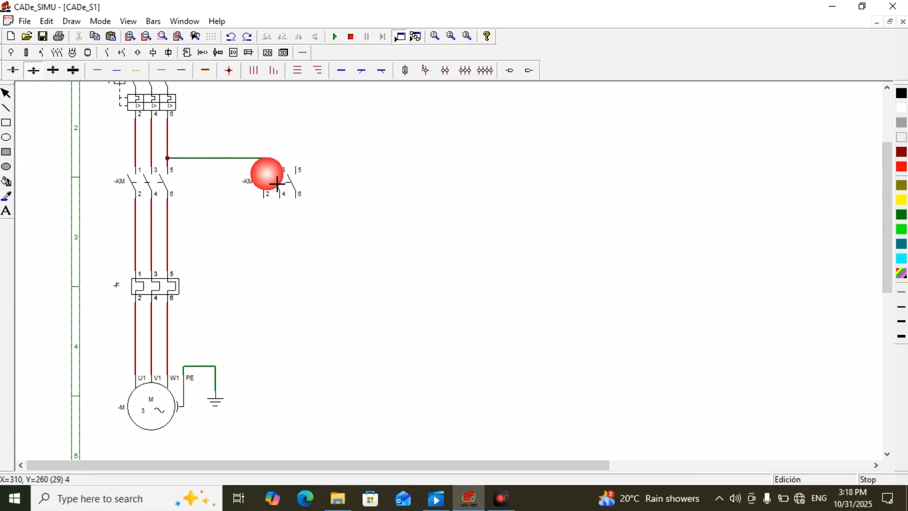
{"action": "key", "text": "ctrl+z"}
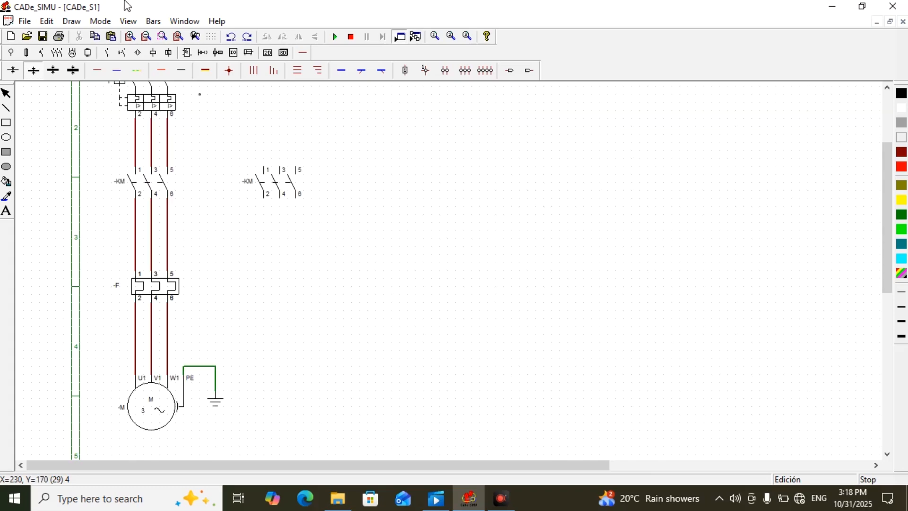
- Wire the line feeding terminal 1 of the left KM contactor to terminal 1 of the right KM contactor with phase wire
{"action": "left_click", "coordinate": [100, 73]}
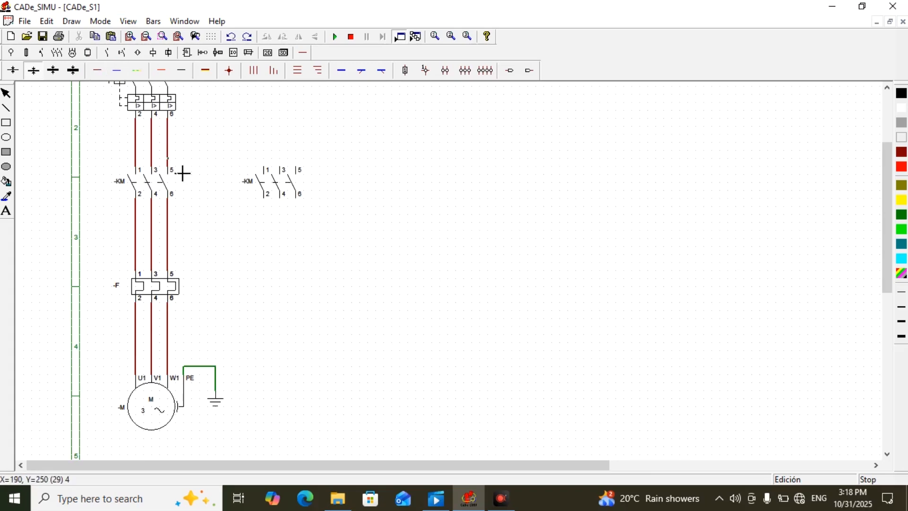
{"action": "left_click_drag", "start_coordinate": [136, 158], "coordinate": [263, 158]}
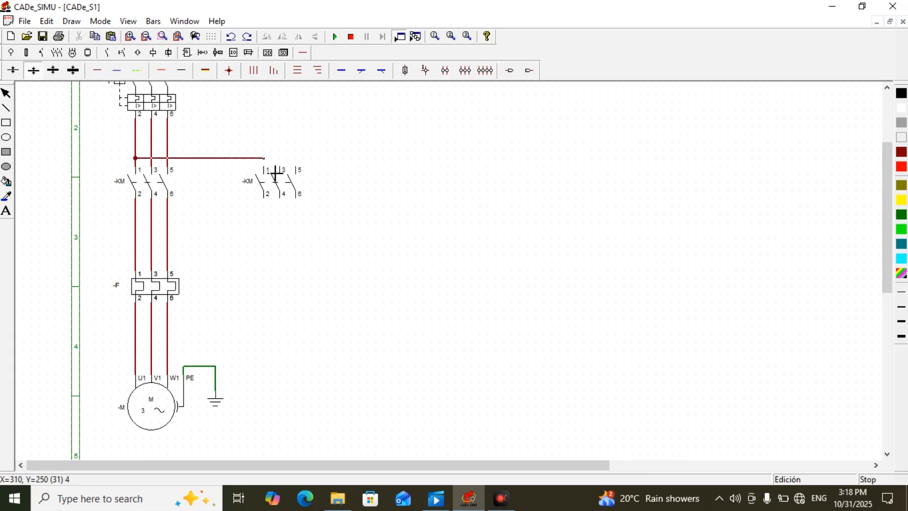
{"action": "left_click", "coordinate": [263, 171]}
{"action": "left_click_drag", "start_coordinate": [168, 164], "coordinate": [288, 165]}
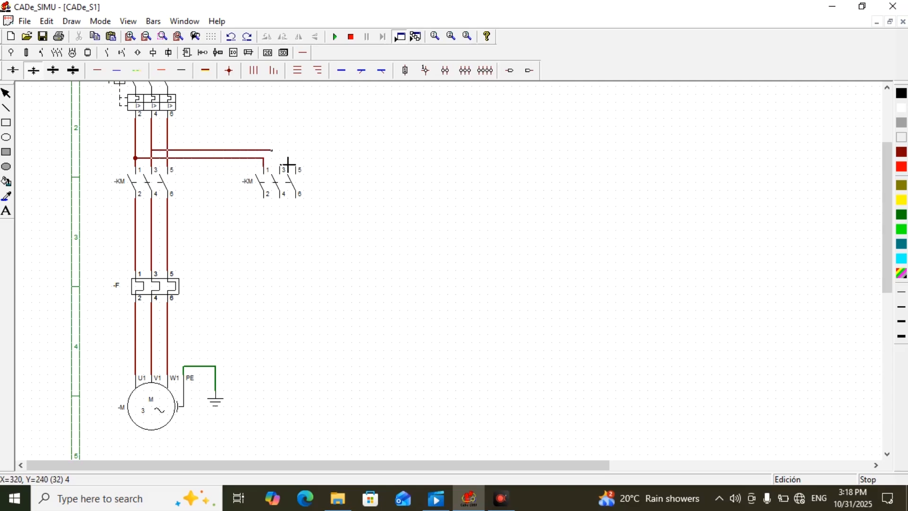
{"action": "left_click", "coordinate": [278, 155]}
{"action": "key", "text": "ctrl+z"}
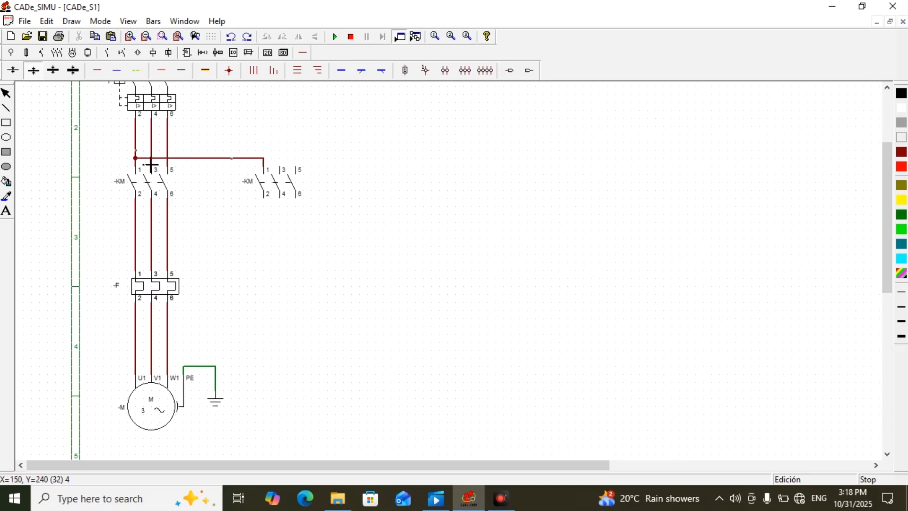
- Branch the lines feeding terminals 3 and 5 of the left KM contactor to terminals 3 and 5 of the right one
{"action": "left_click", "coordinate": [167, 164]}
{"action": "left_click", "coordinate": [283, 151]}
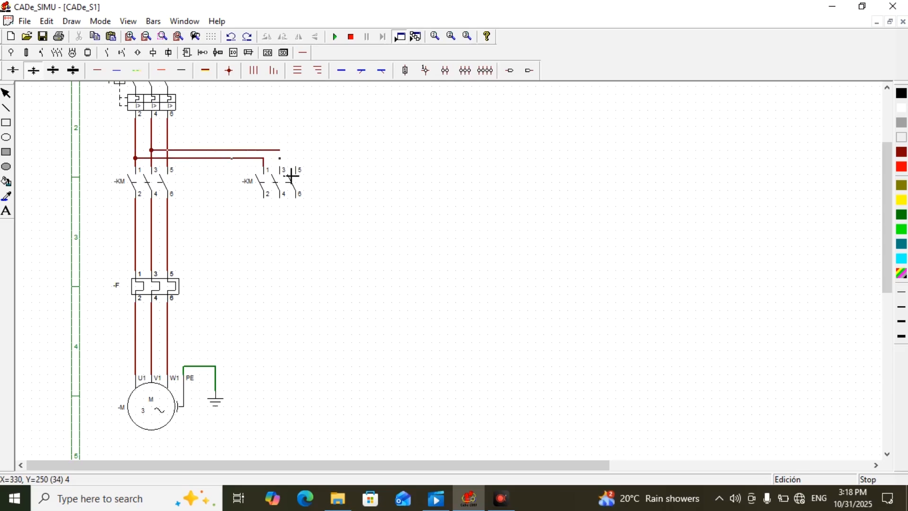
{"action": "left_click", "coordinate": [282, 168]}
{"action": "left_click", "coordinate": [168, 142]}
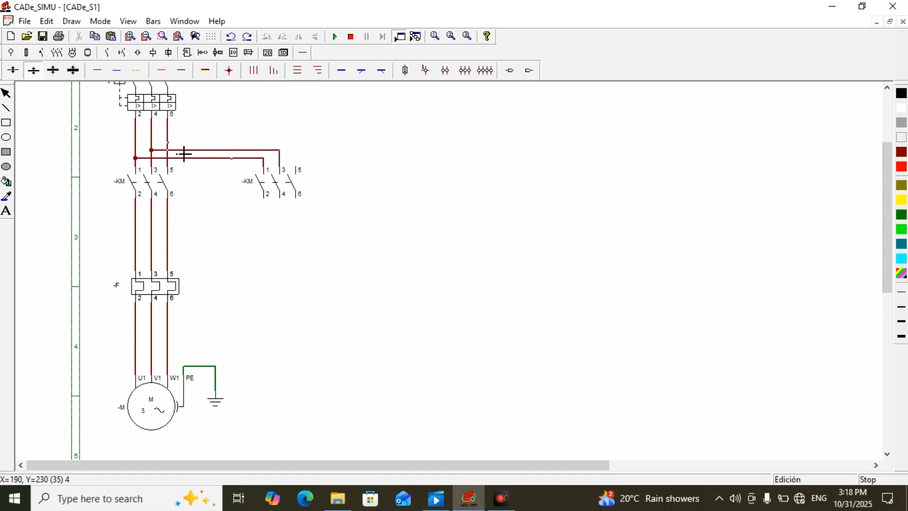
{"action": "left_click", "coordinate": [299, 144]}
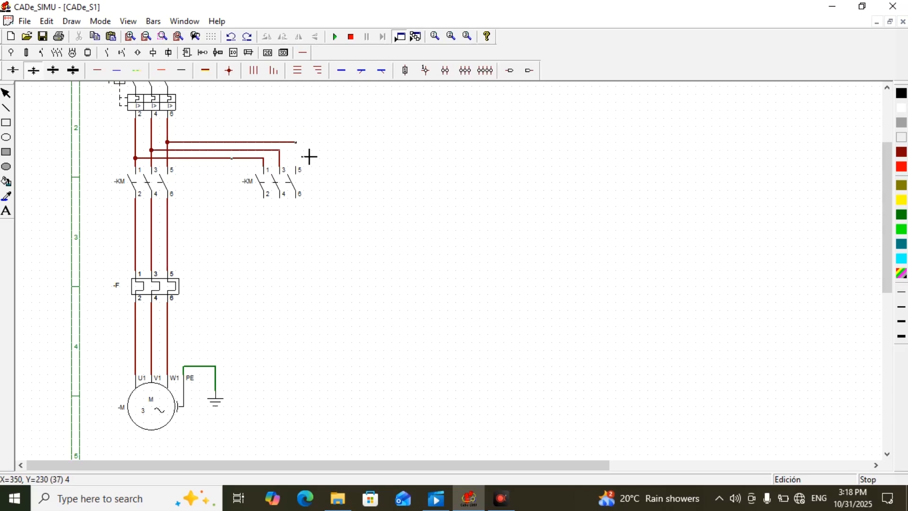
{"action": "left_click", "coordinate": [307, 179]}
- Wire the right contactor's outputs 2, 4 and 6 to the left contactor's output lines 6, 4 and 2, swapping the outer phases
{"action": "left_click", "coordinate": [185, 218]}
{"action": "left_click", "coordinate": [265, 207]}
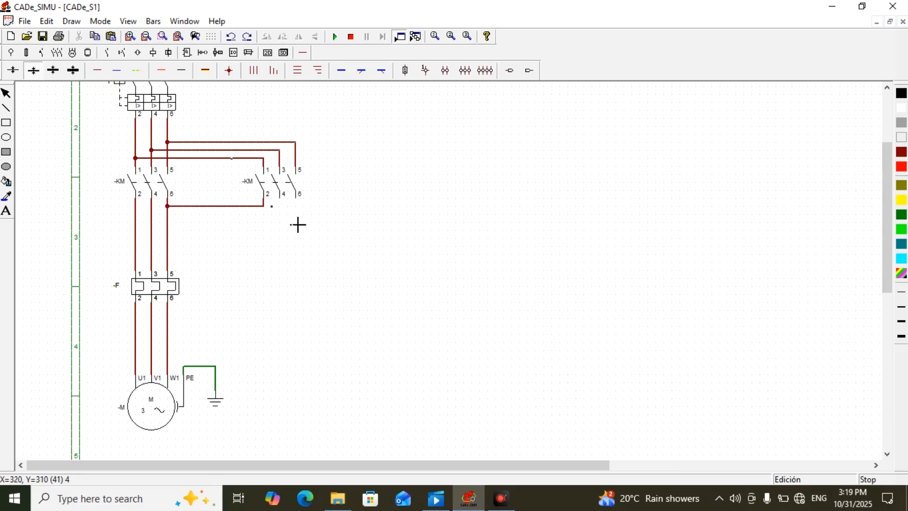
{"action": "left_click", "coordinate": [294, 213]}
{"action": "left_click_drag", "start_coordinate": [165, 231], "coordinate": [295, 229]}
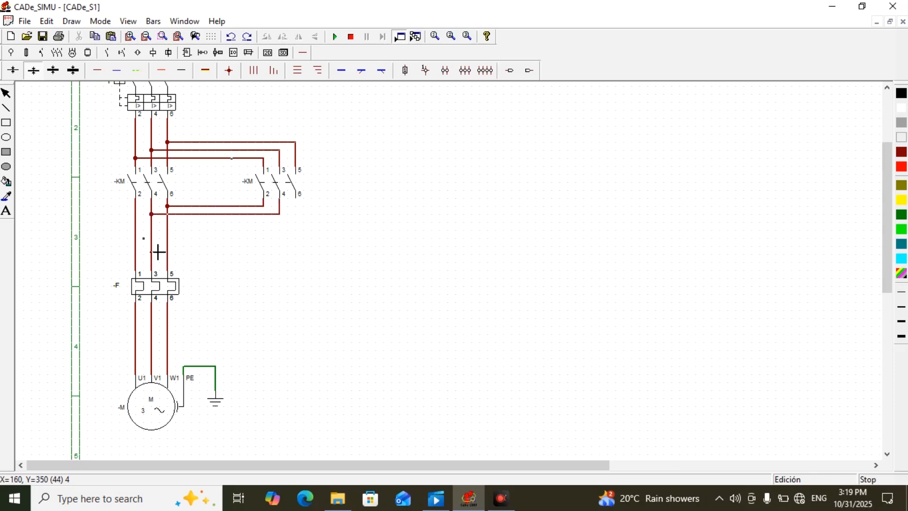
{"action": "left_click_drag", "start_coordinate": [152, 244], "coordinate": [310, 236]}
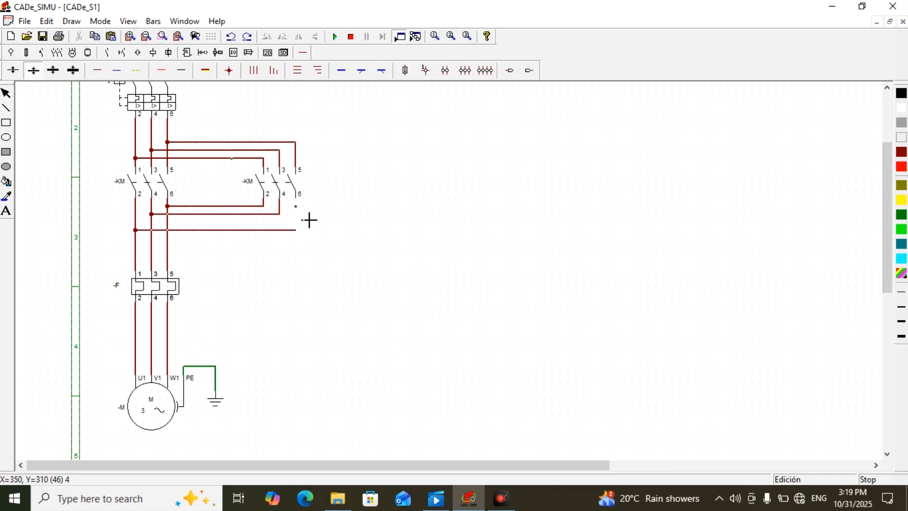
{"action": "left_click_drag", "start_coordinate": [309, 217], "coordinate": [310, 233]}
{"action": "left_click", "coordinate": [310, 243]}
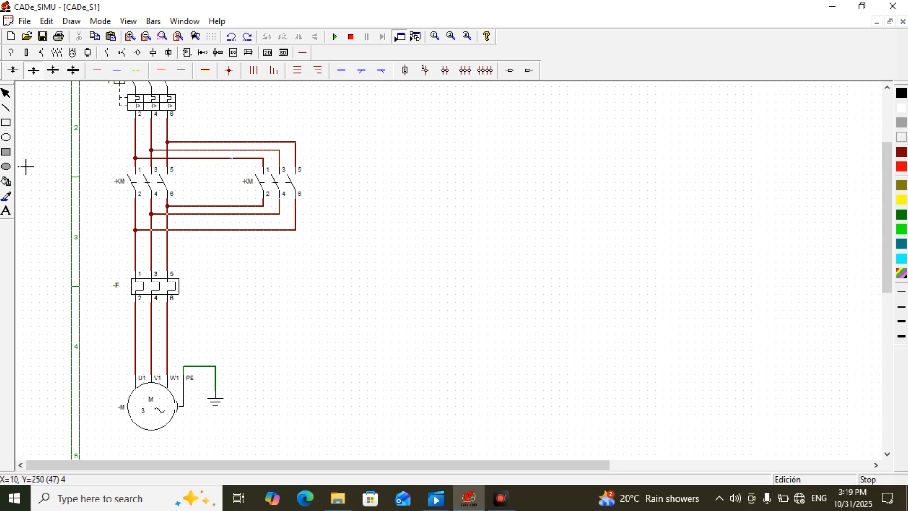
- Rename the thermal overload relay as -F1
{"action": "left_click", "coordinate": [6, 93]}
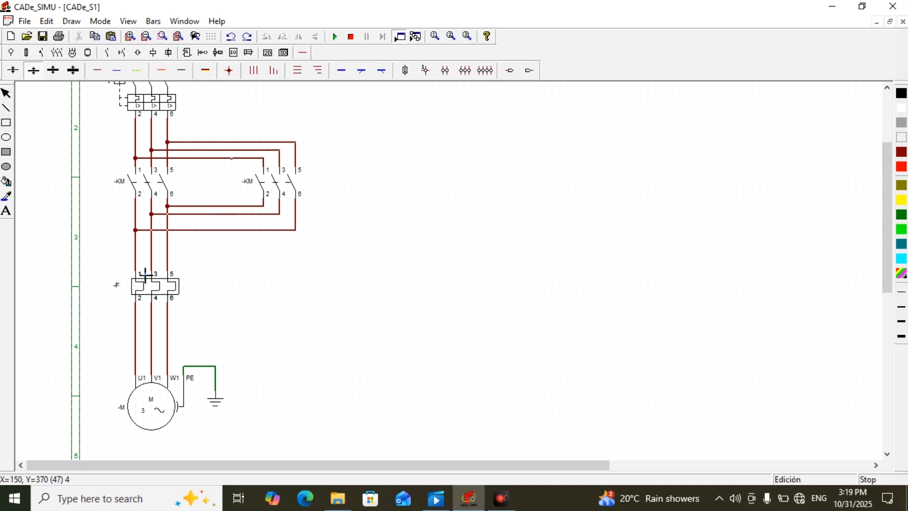
{"action": "left_click", "coordinate": [6, 92]}
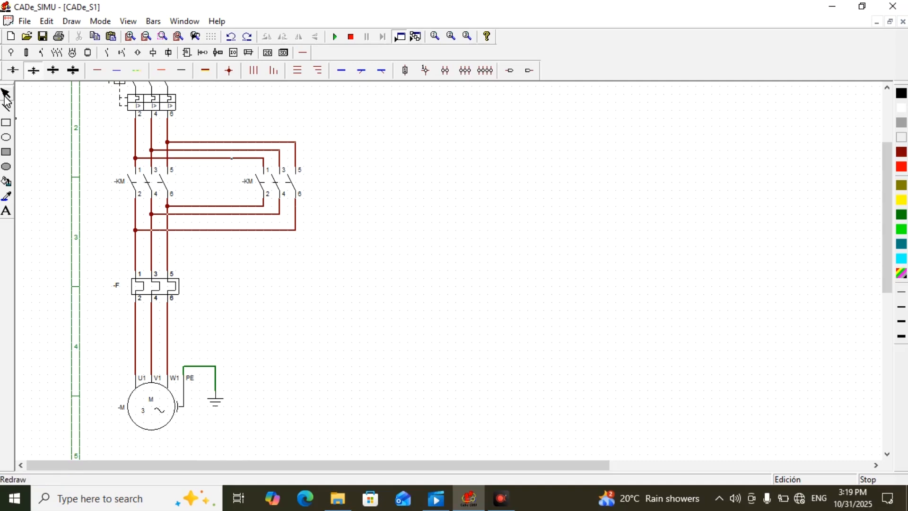
{"action": "double_click", "coordinate": [132, 285]}
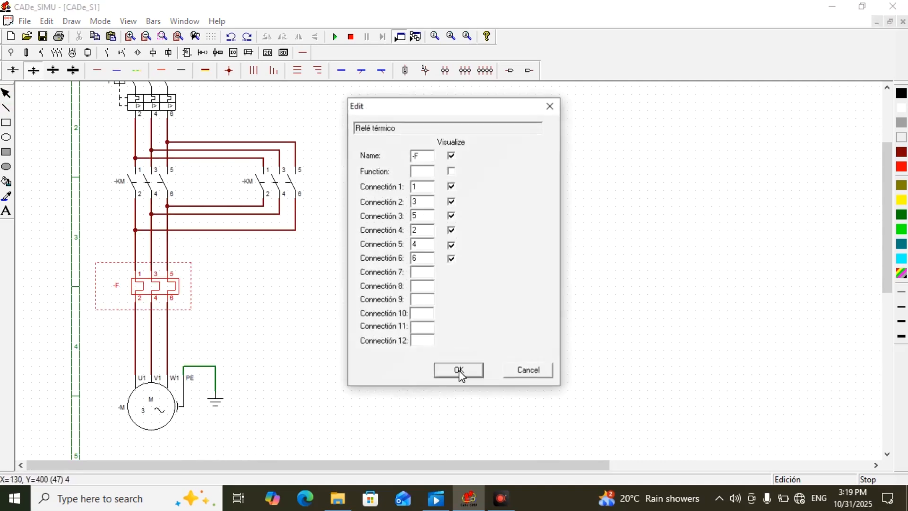
{"action": "left_click", "coordinate": [432, 160]}
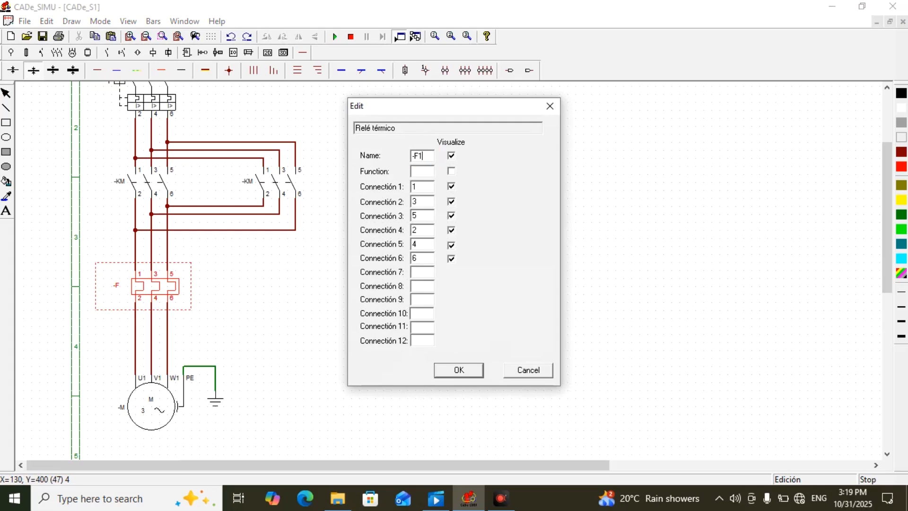
{"action": "left_click", "coordinate": [457, 371]}
- Rename the left contactor as -KM1 and the right contactor as -KM2
{"action": "double_click", "coordinate": [137, 192]}
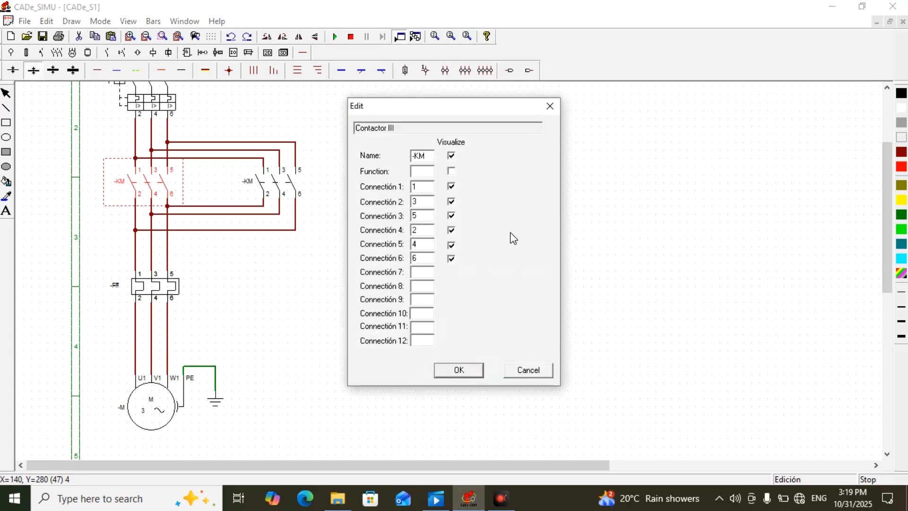
{"action": "left_click", "coordinate": [435, 159]}
{"action": "left_click", "coordinate": [467, 367]}
{"action": "left_click", "coordinate": [458, 371]}
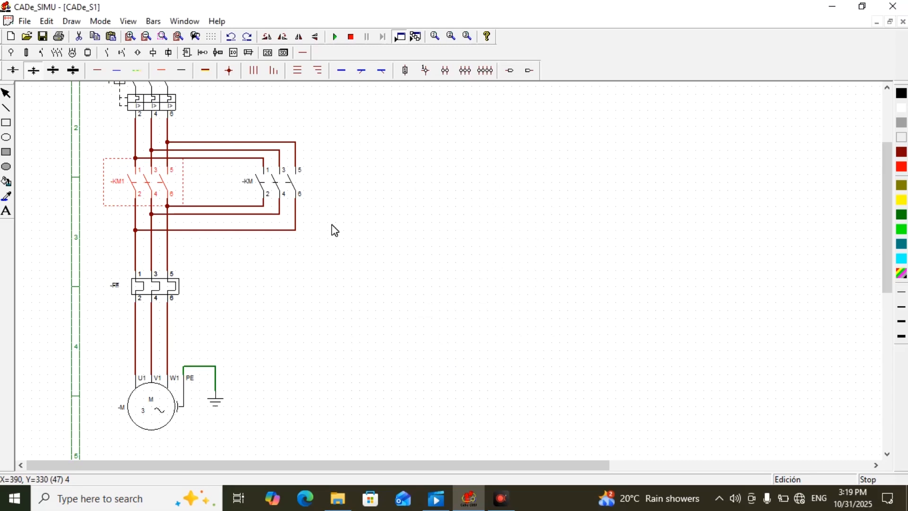
{"action": "double_click", "coordinate": [273, 183]}
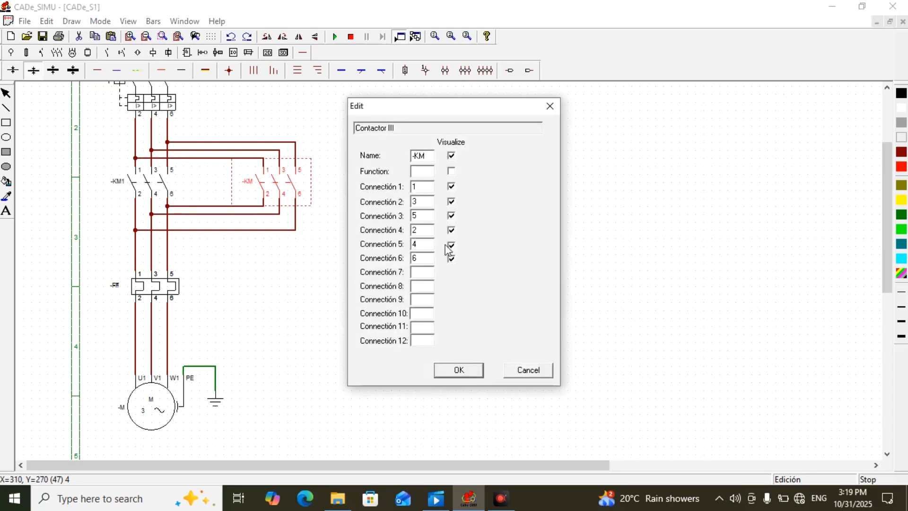
{"action": "left_click", "coordinate": [436, 165]}
{"action": "left_click", "coordinate": [471, 370]}
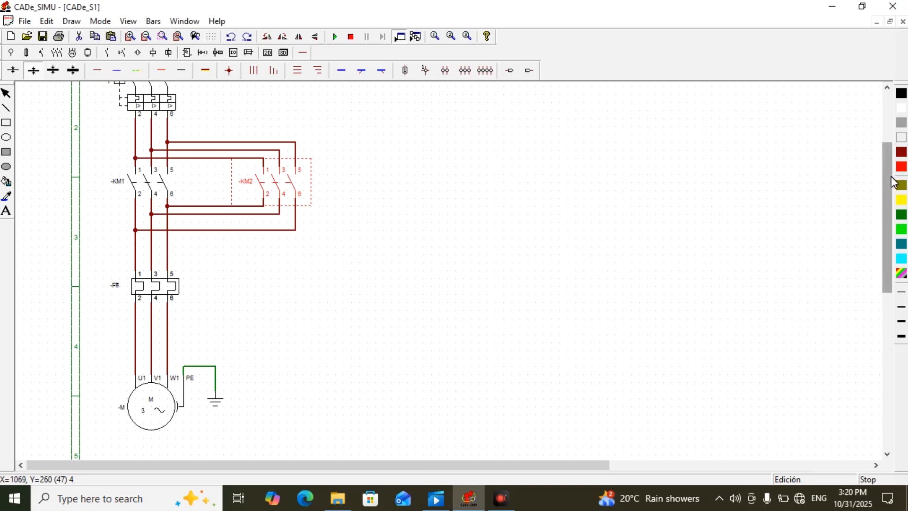
- Rename the three-phase circuit breaker as -Q1
{"action": "left_click_drag", "start_coordinate": [891, 176], "coordinate": [887, 141]}
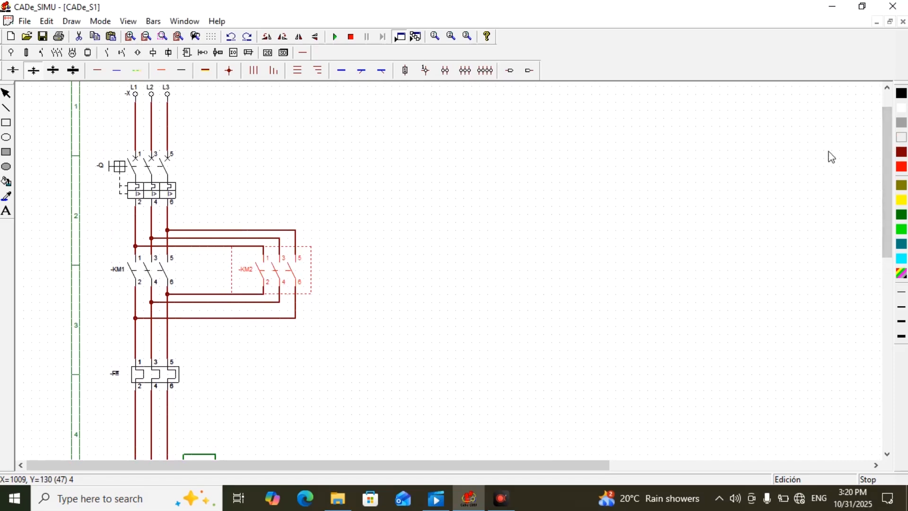
{"action": "double_click", "coordinate": [128, 183]}
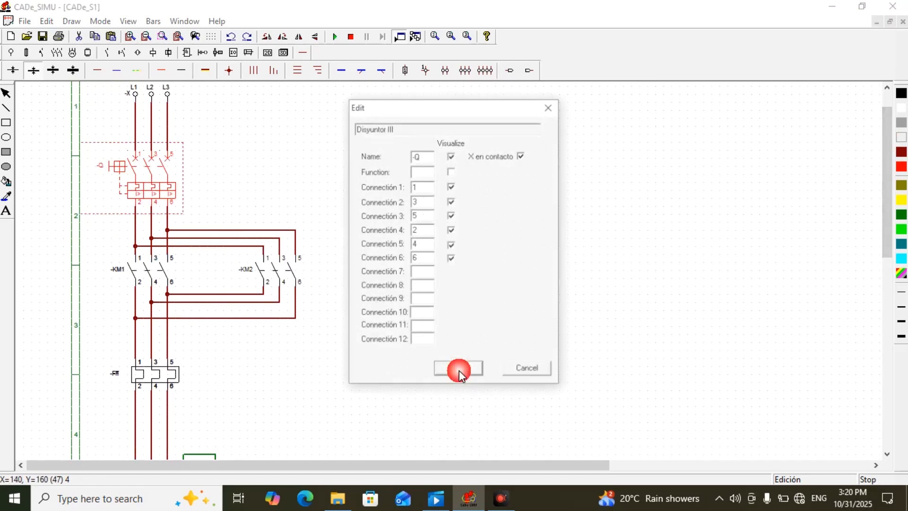
{"action": "left_click", "coordinate": [436, 163]}
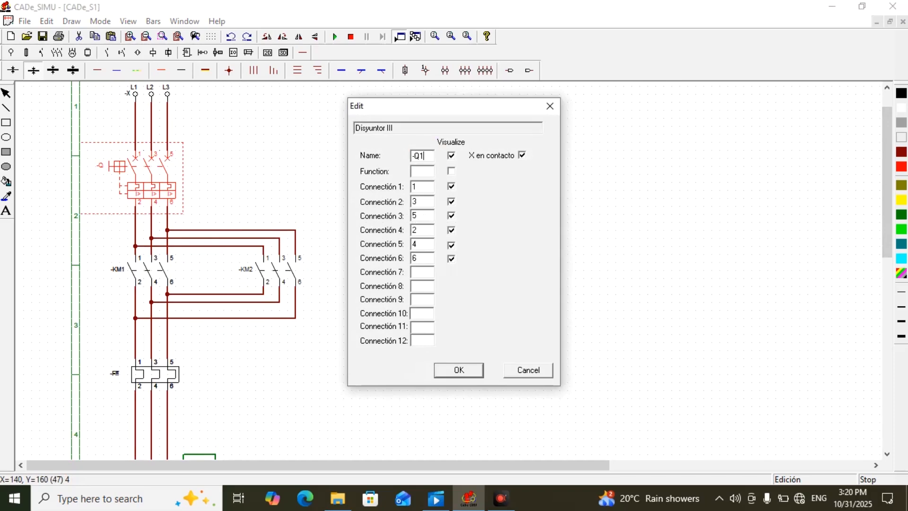
{"action": "type", "text": "1"}
{"action": "left_click", "coordinate": [468, 369]}
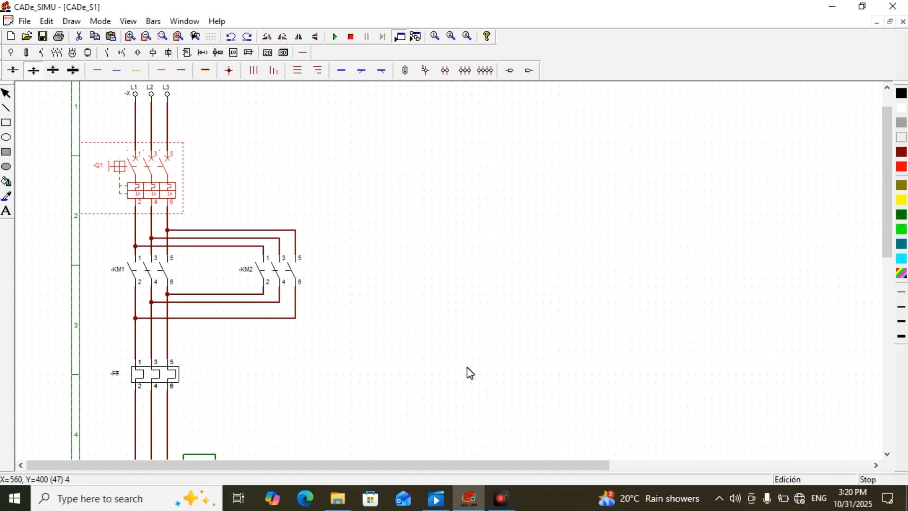
{"action": "left_click", "coordinate": [471, 374]}
- Place a single-phase L supply terminal, rotated to horizontal, to the right of the three-phase supply
{"action": "left_click", "coordinate": [10, 53]}
{"action": "left_click", "coordinate": [17, 72]}
{"action": "left_click", "coordinate": [266, 37]}
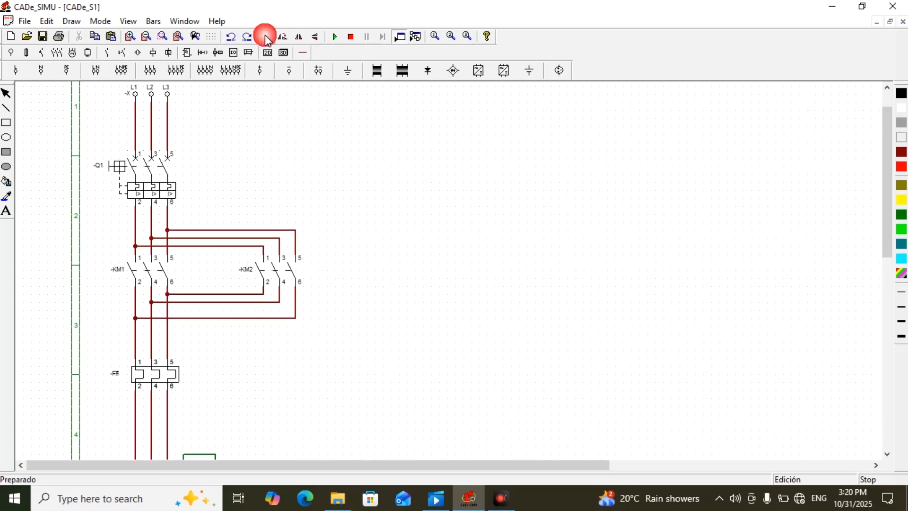
{"action": "left_click", "coordinate": [328, 98]}
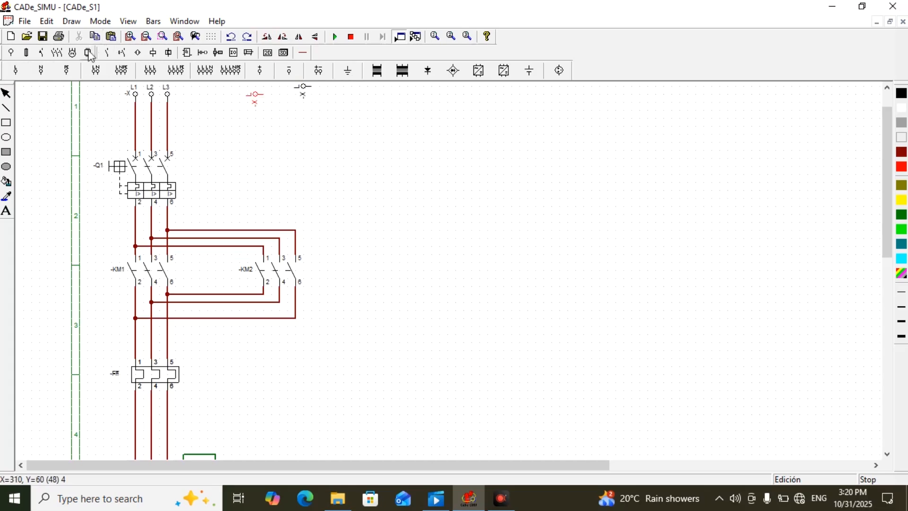
- Place a single-pole magnetothermic circuit breaker, rotated to horizontal, just to the right of the single-phase L supply terminal
{"action": "left_click", "coordinate": [56, 52]}
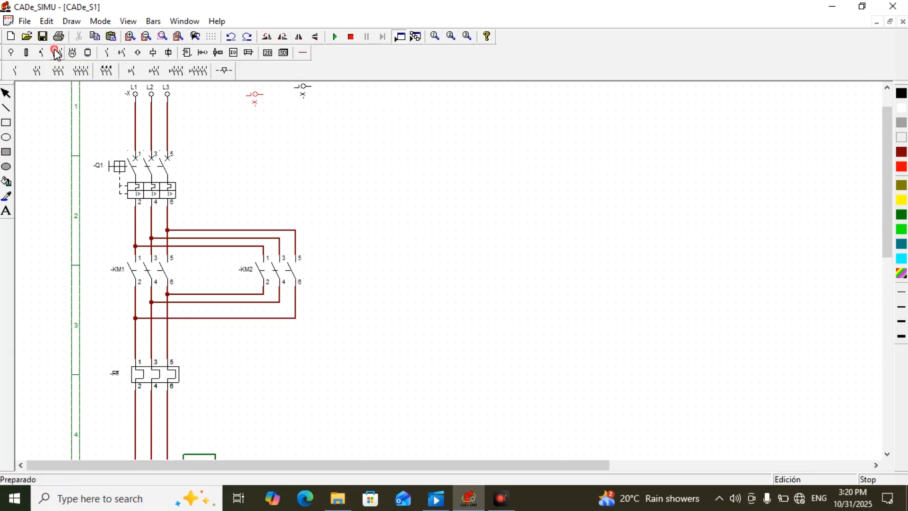
{"action": "left_click", "coordinate": [44, 53]}
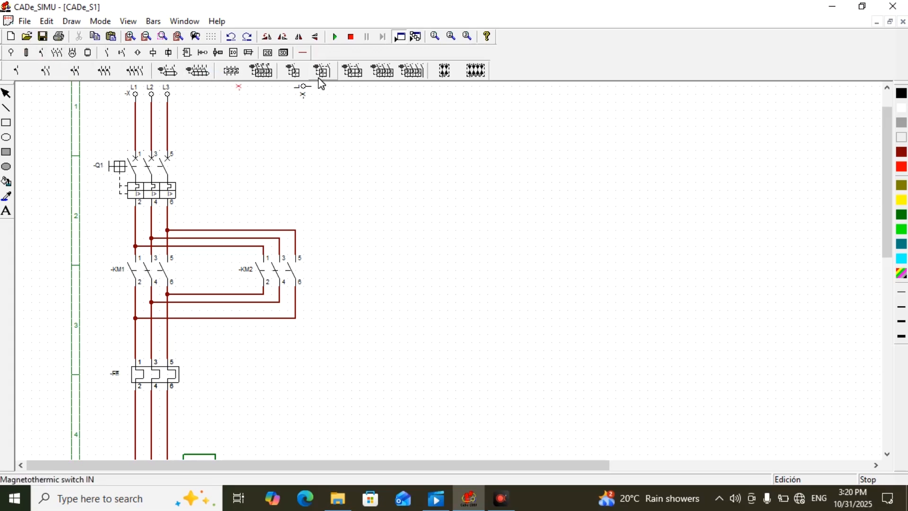
{"action": "left_click", "coordinate": [290, 73]}
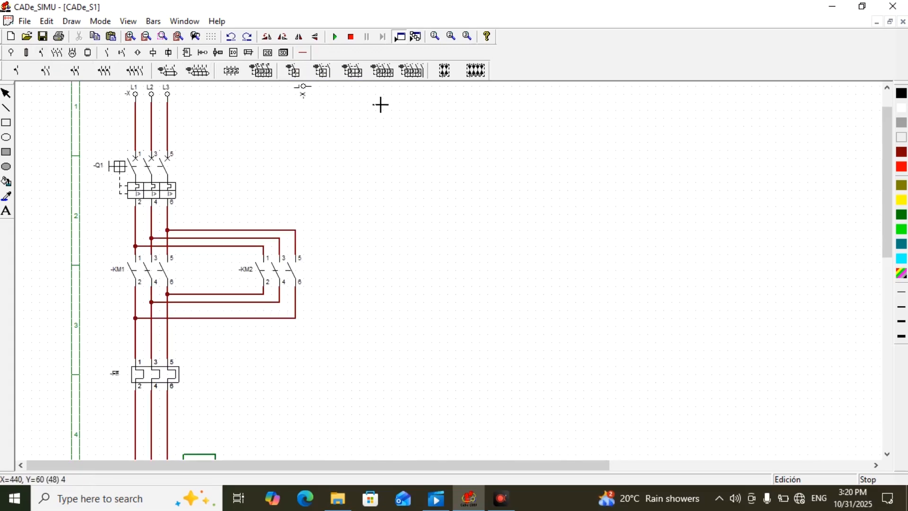
{"action": "left_click", "coordinate": [372, 104]}
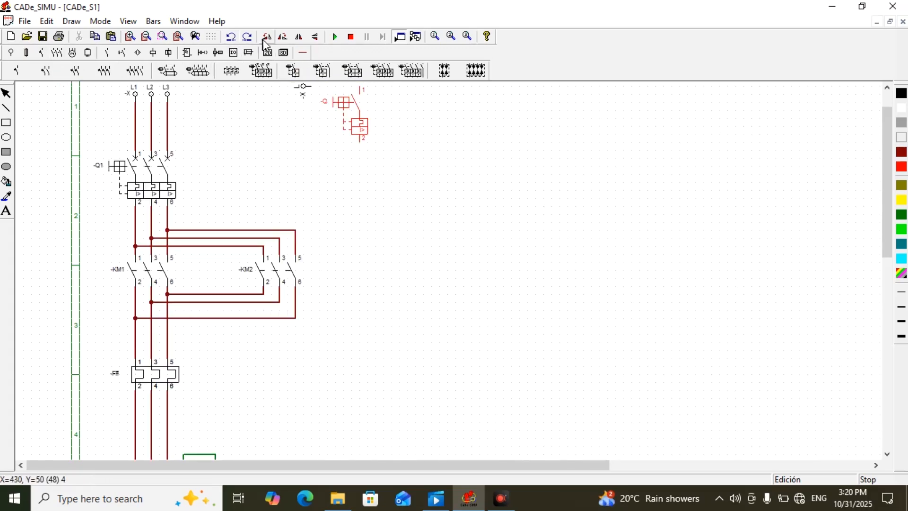
{"action": "left_click", "coordinate": [263, 38]}
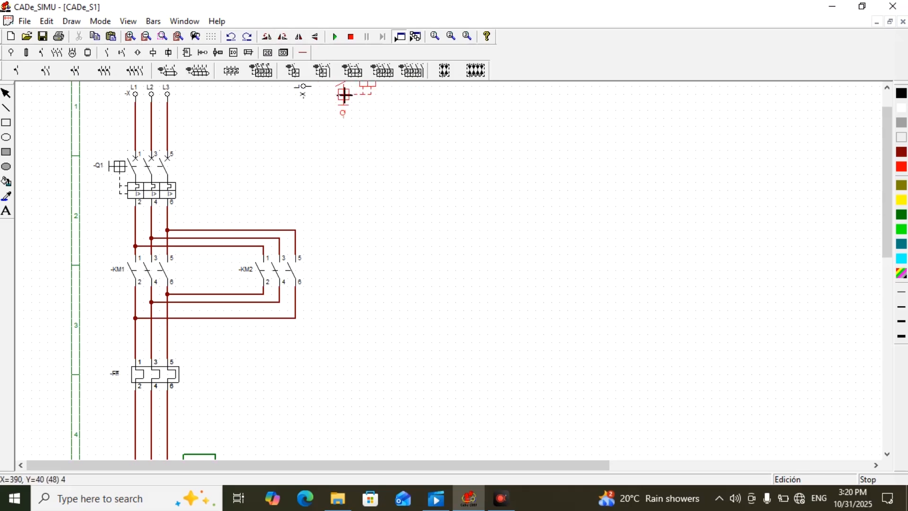
{"action": "left_click", "coordinate": [344, 95]}
- Place a normally closed thermal relay auxiliary contact (95-96) below and to the right of the single-pole breaker
{"action": "left_click_drag", "start_coordinate": [882, 169], "coordinate": [887, 149]}
{"action": "left_click", "coordinate": [121, 51]}
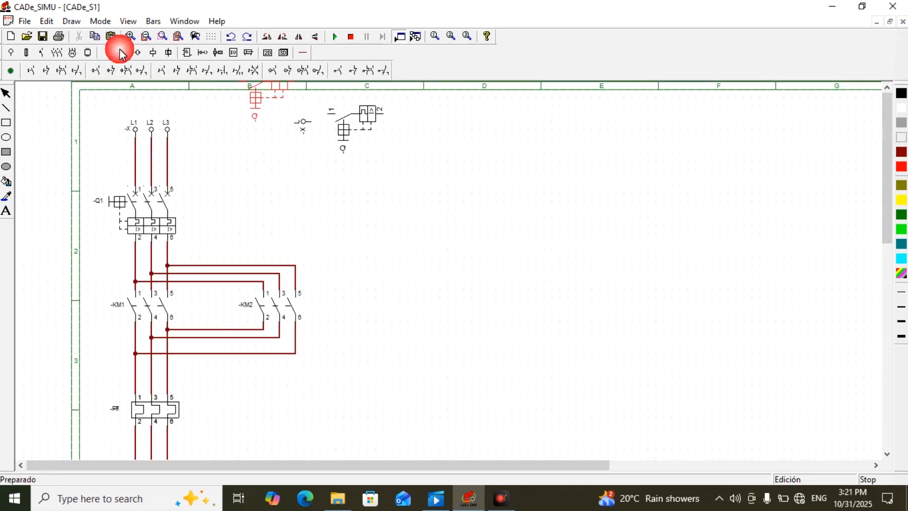
{"action": "left_click", "coordinate": [356, 71]}
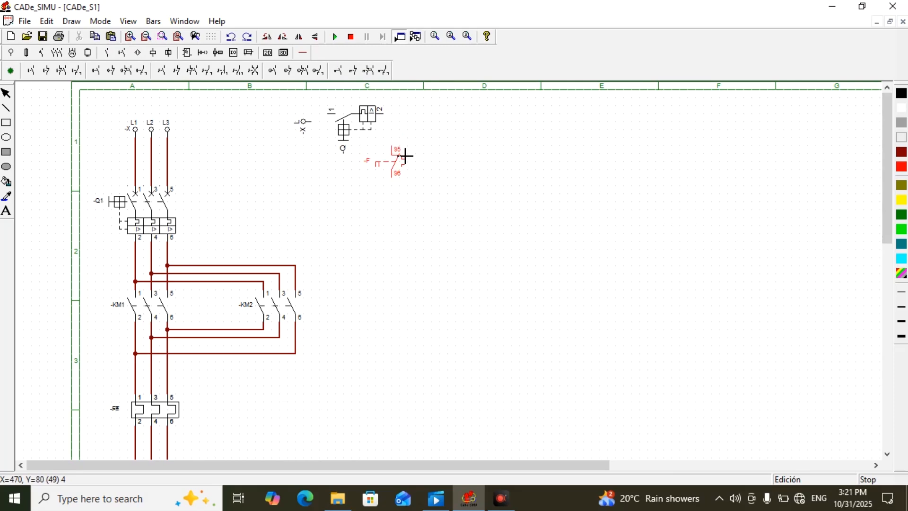
{"action": "left_click", "coordinate": [406, 153]}
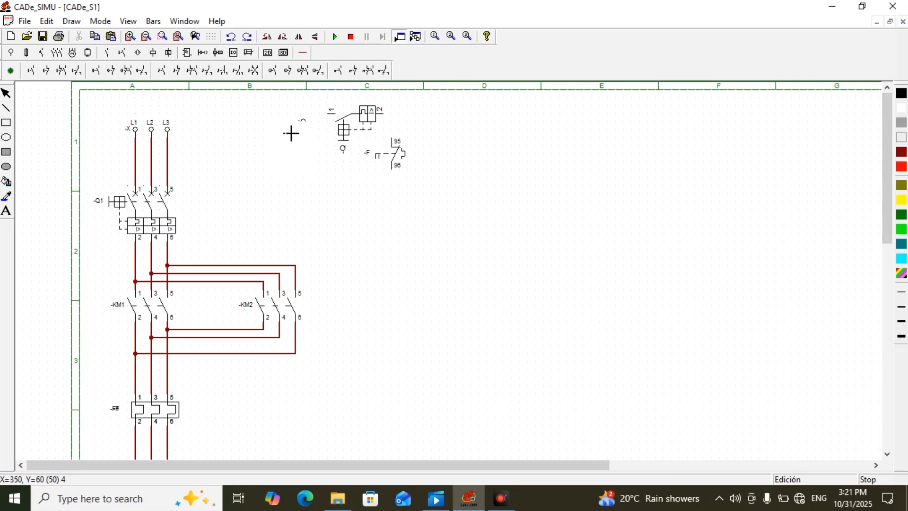
- Place a normally closed pushbutton (11-12) under the thermal relay contact and a normally open pushbutton (13-14) beneath it
{"action": "left_click", "coordinate": [46, 70]}
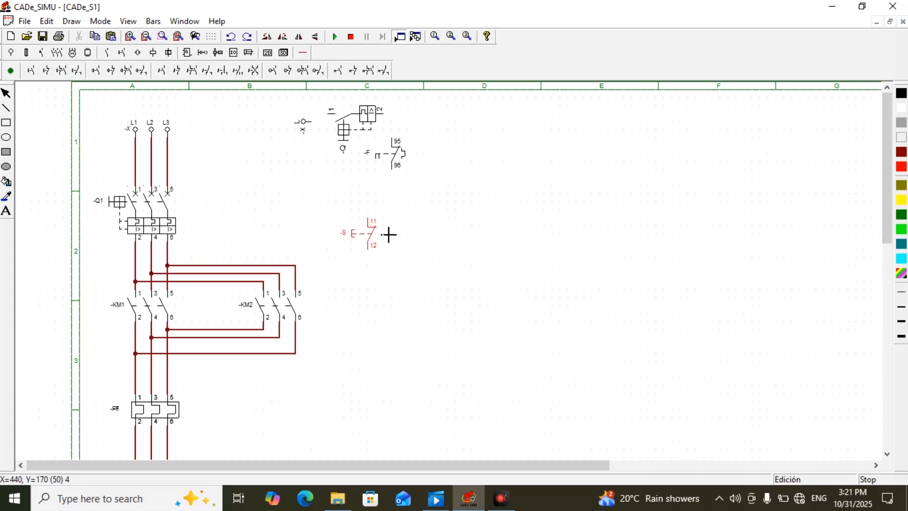
{"action": "left_click", "coordinate": [406, 209]}
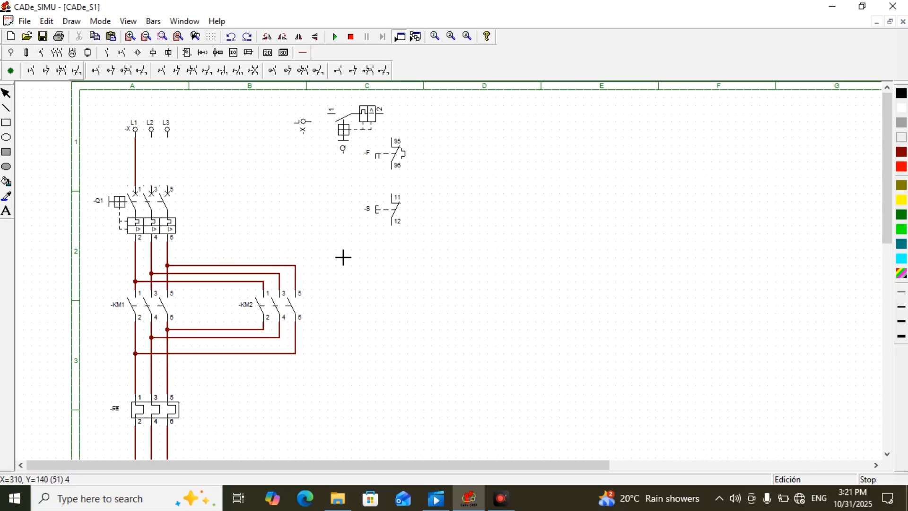
{"action": "left_click", "coordinate": [406, 262]}
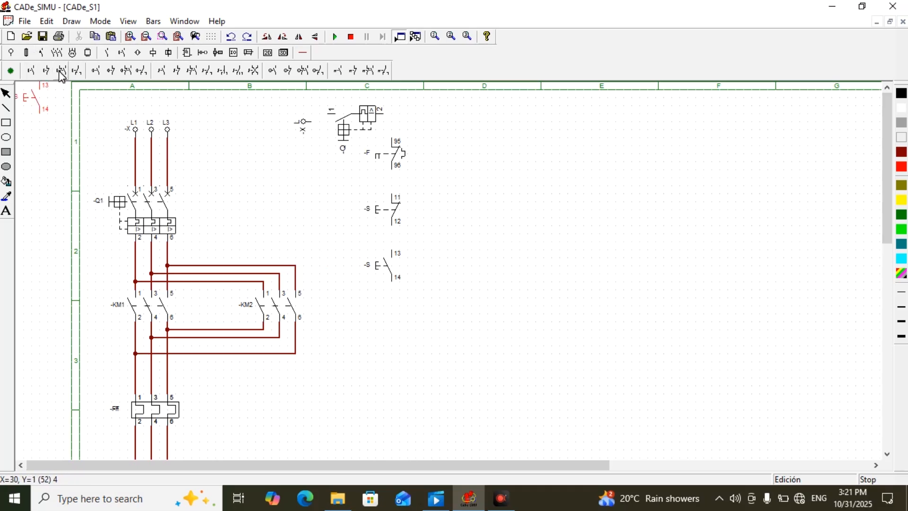
- Place a normally closed contact (11-12) under the normally open pushbutton and a contactor coil (A1-A2) beneath it
{"action": "left_click", "coordinate": [106, 52]}
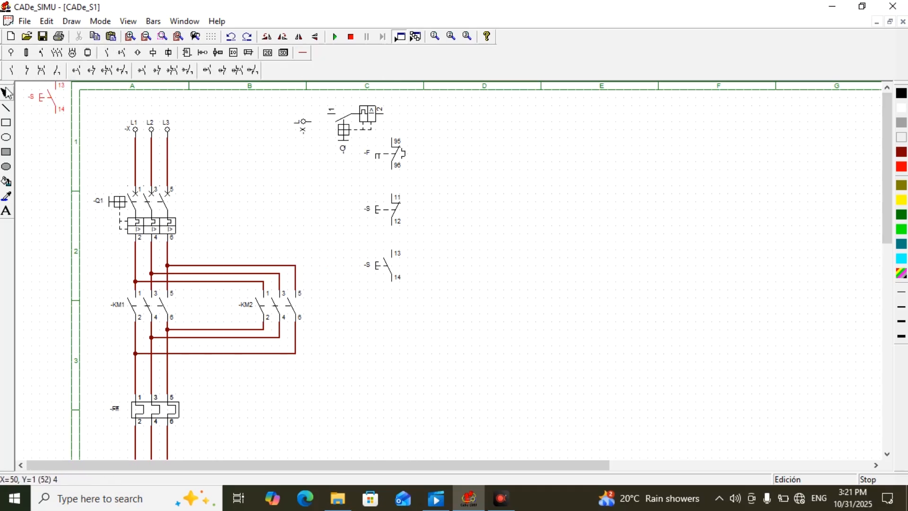
{"action": "left_click", "coordinate": [26, 71]}
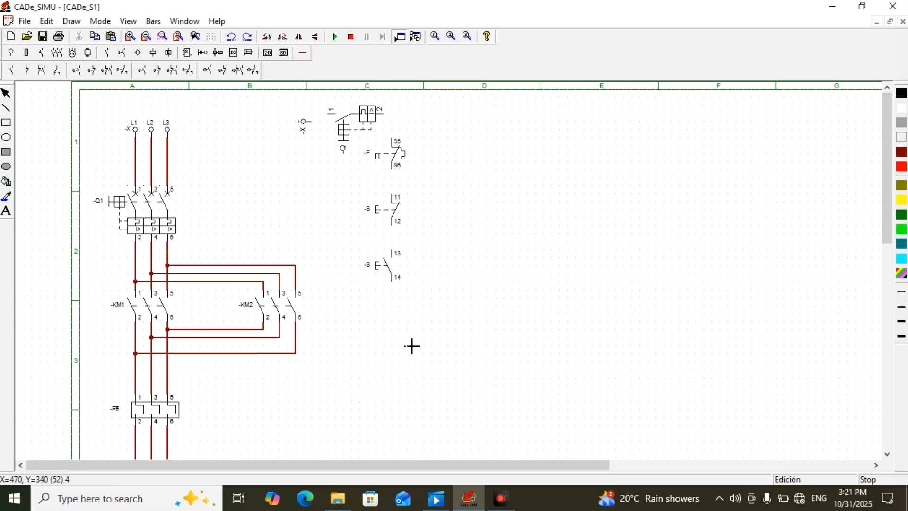
{"action": "left_click", "coordinate": [404, 326]}
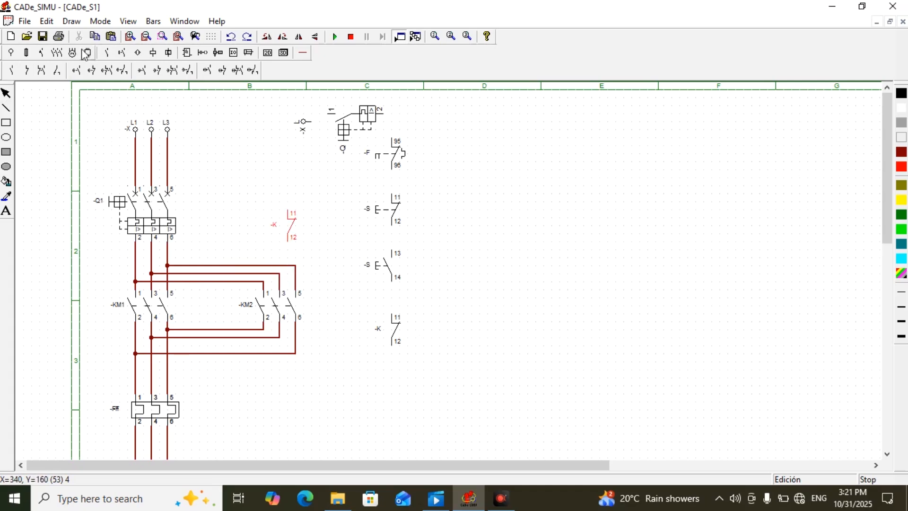
{"action": "left_click", "coordinate": [155, 50]}
{"action": "left_click", "coordinate": [17, 71]}
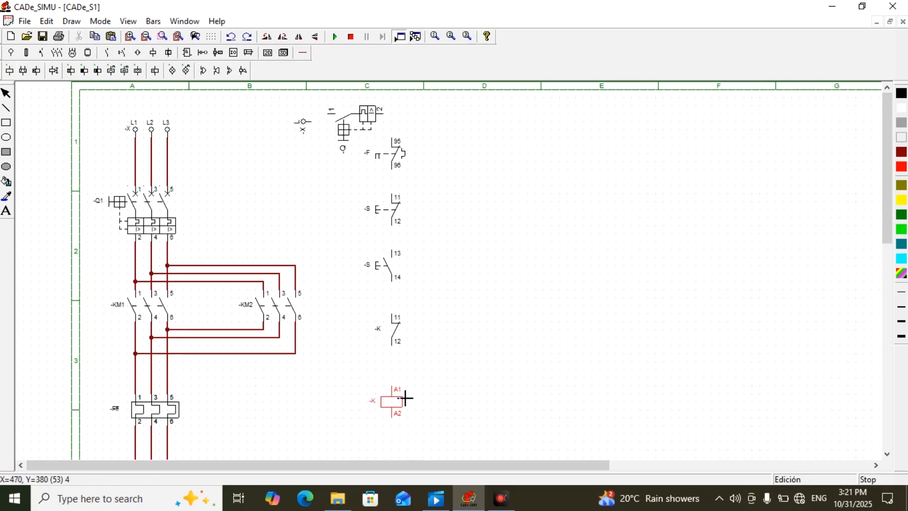
{"action": "left_click", "coordinate": [406, 399]}
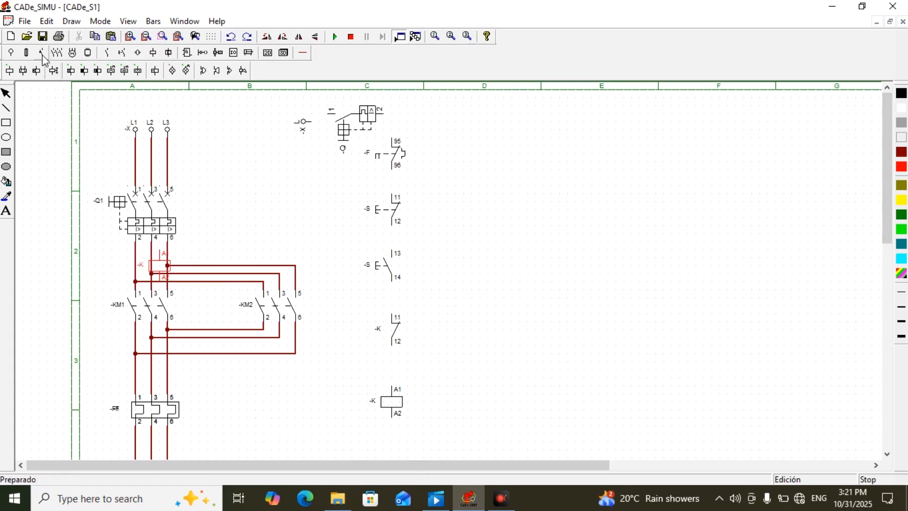
- Place a normally open contact (13-14) to the right of the normally open pushbutton for self-holding
{"action": "left_click", "coordinate": [107, 53]}
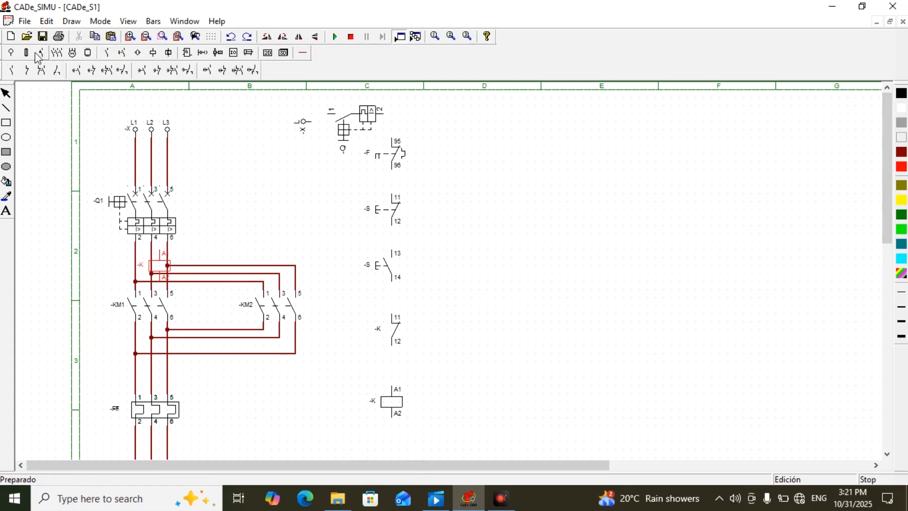
{"action": "left_click", "coordinate": [13, 71]}
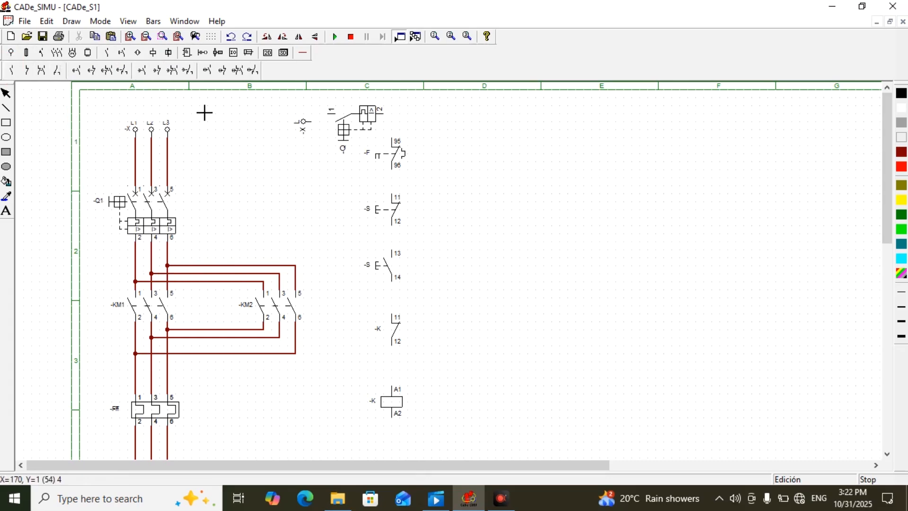
{"action": "left_click", "coordinate": [445, 264]}
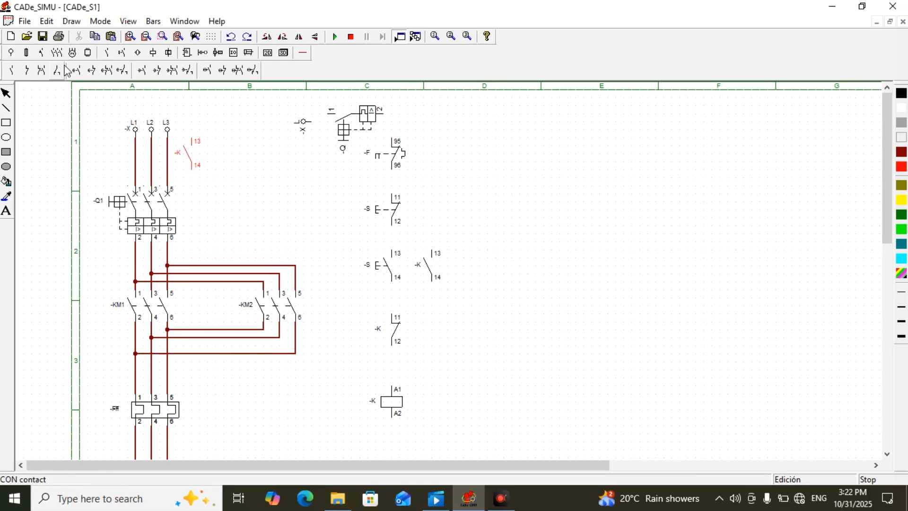
- Place a second normally open pushbutton further right in the same row, with a normally open contact (13-14) beside it
{"action": "left_click", "coordinate": [123, 53]}
{"action": "left_click", "coordinate": [32, 71]}
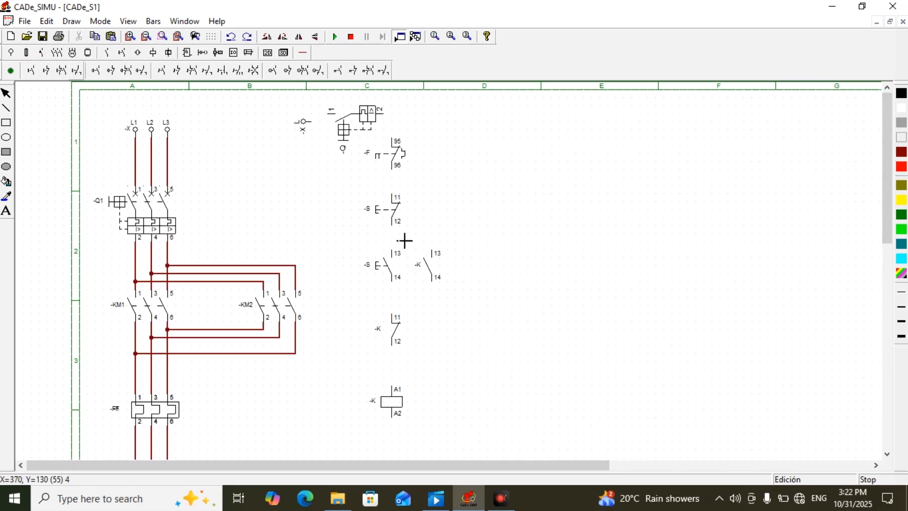
{"action": "left_click", "coordinate": [512, 265]}
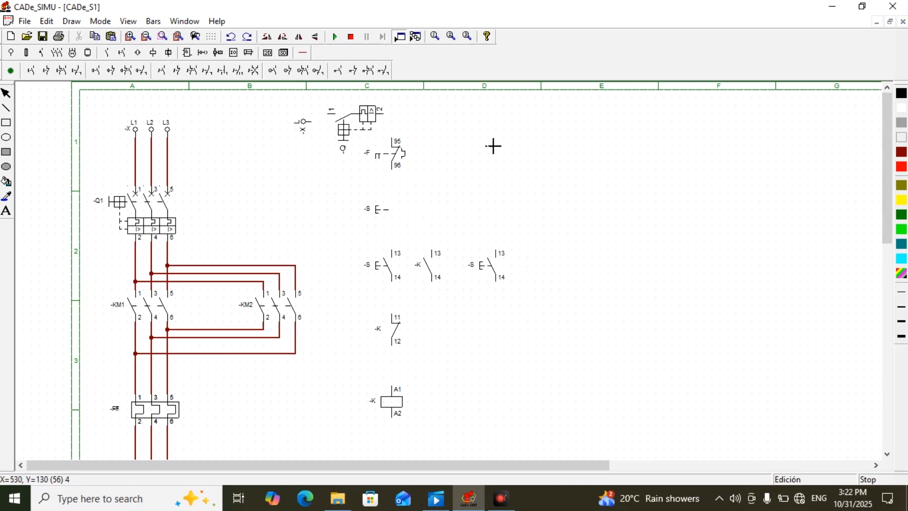
{"action": "left_click", "coordinate": [107, 52]}
{"action": "left_click", "coordinate": [57, 70]}
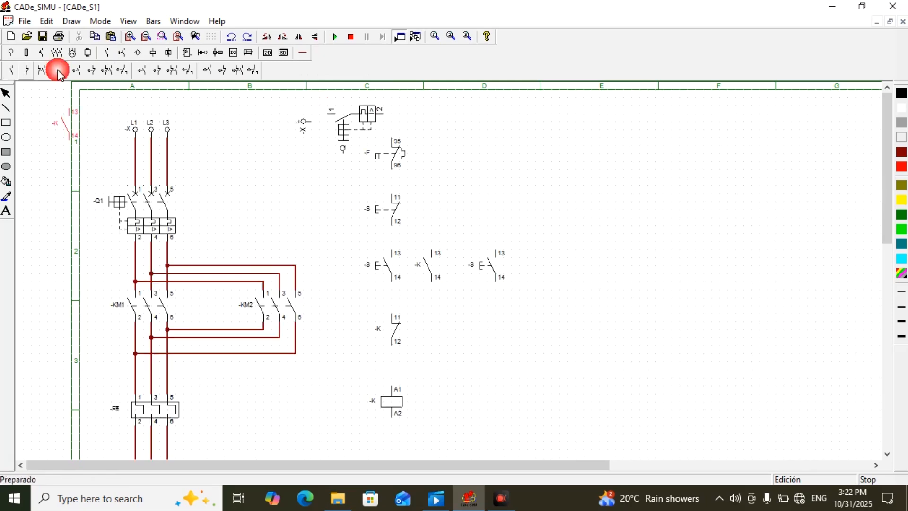
{"action": "left_click", "coordinate": [545, 263]}
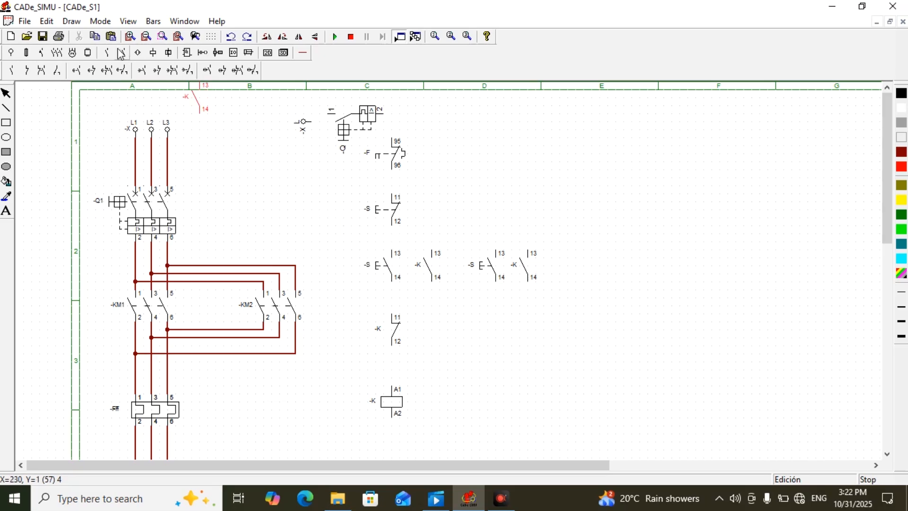
- Place a signal lamp beside the contactor coil, and a second coil with its own lamp further right in that row
{"action": "left_click", "coordinate": [154, 51]}
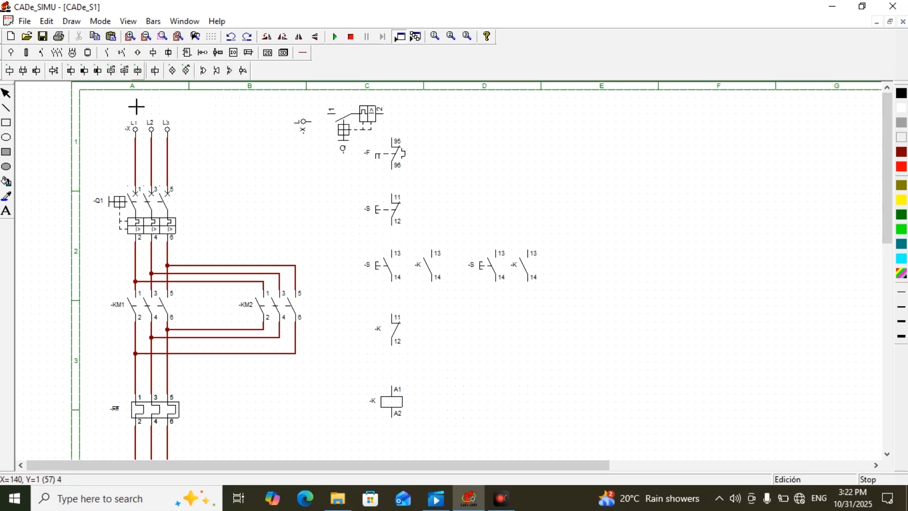
{"action": "left_click", "coordinate": [172, 72]}
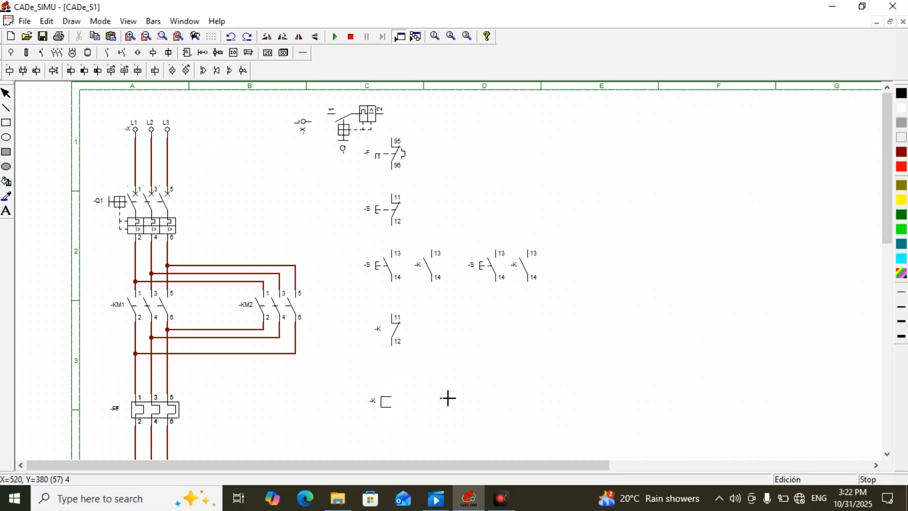
{"action": "left_click", "coordinate": [447, 399]}
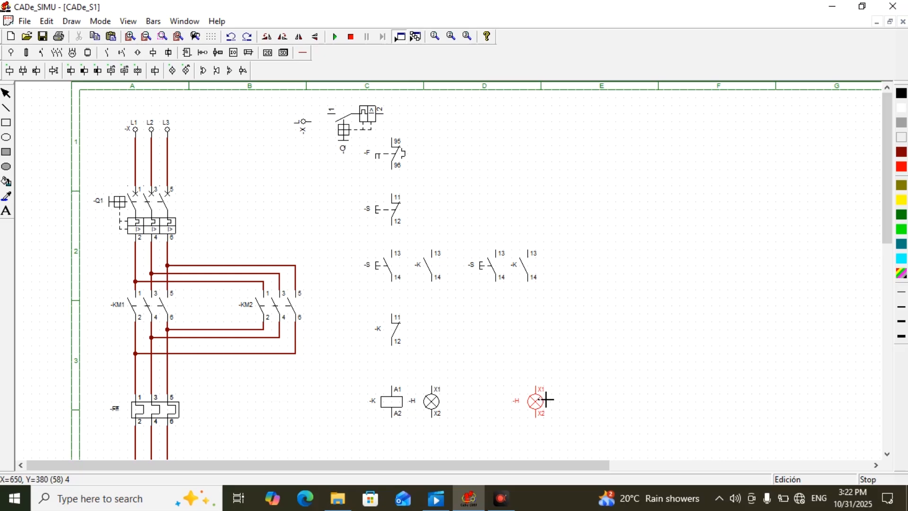
{"action": "left_click", "coordinate": [543, 400]}
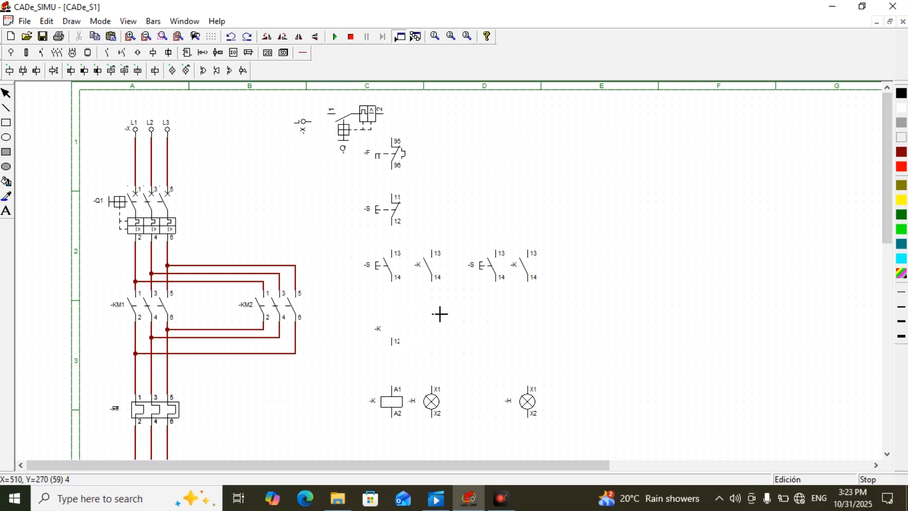
{"action": "left_click", "coordinate": [10, 71]}
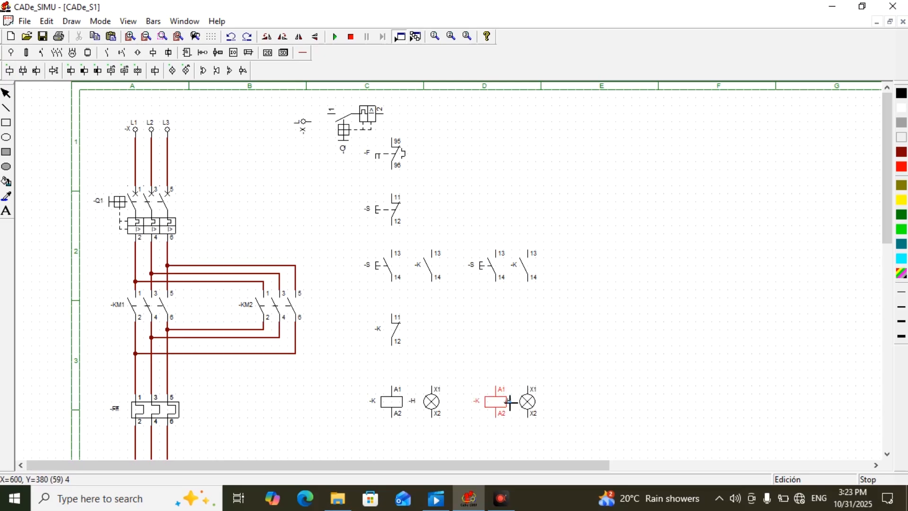
{"action": "left_click", "coordinate": [510, 402]}
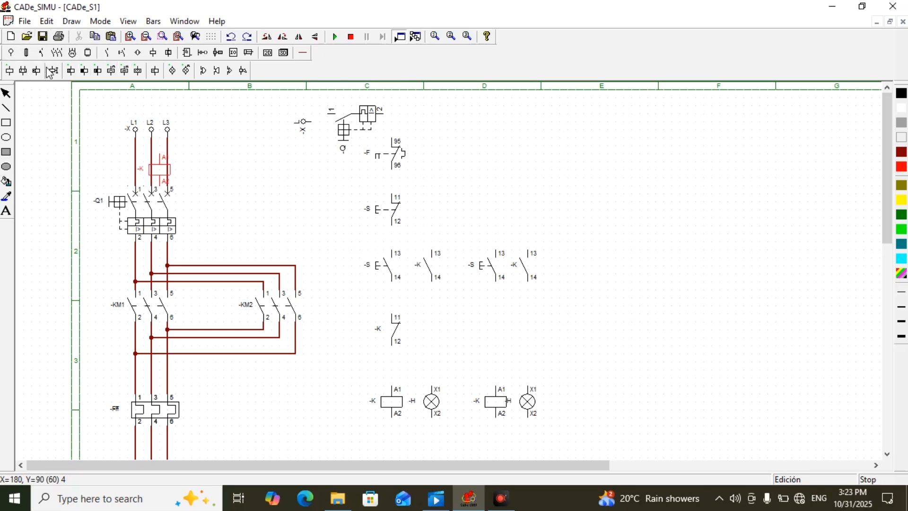
- Place two more signal lamps (X1-X2) side by side to the right of the second coil and its lamp
{"action": "left_click", "coordinate": [173, 71]}
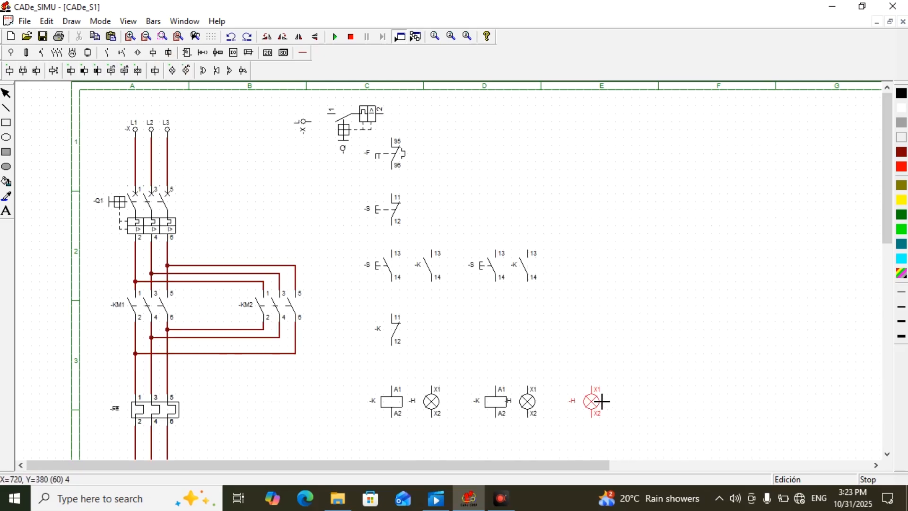
{"action": "left_click", "coordinate": [602, 402]}
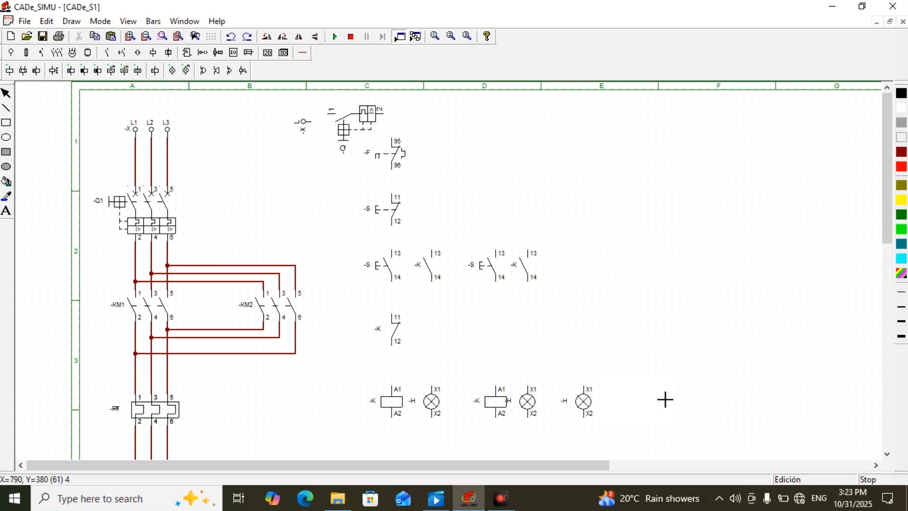
{"action": "left_click", "coordinate": [643, 403]}
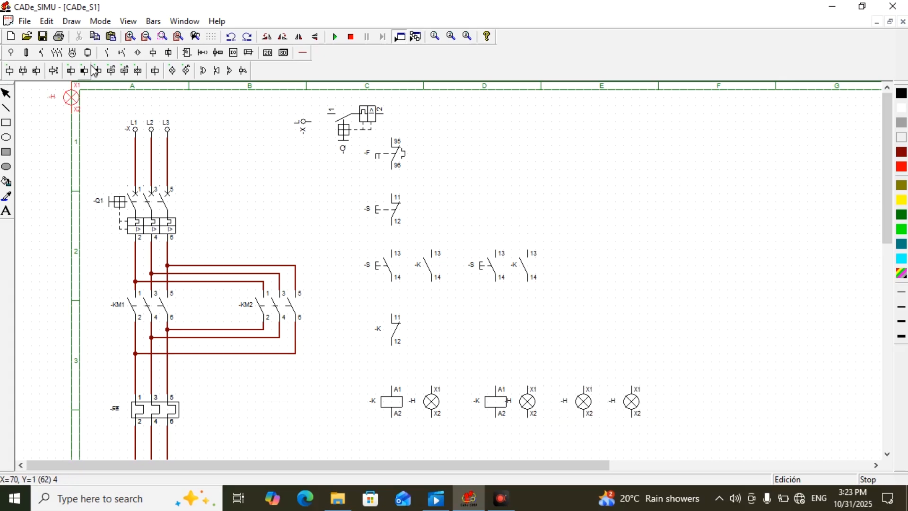
- Place a normally open thermal relay auxiliary contact (97-98) near the sheet's upper edge, above the two rightmost lamps
{"action": "left_click", "coordinate": [122, 54]}
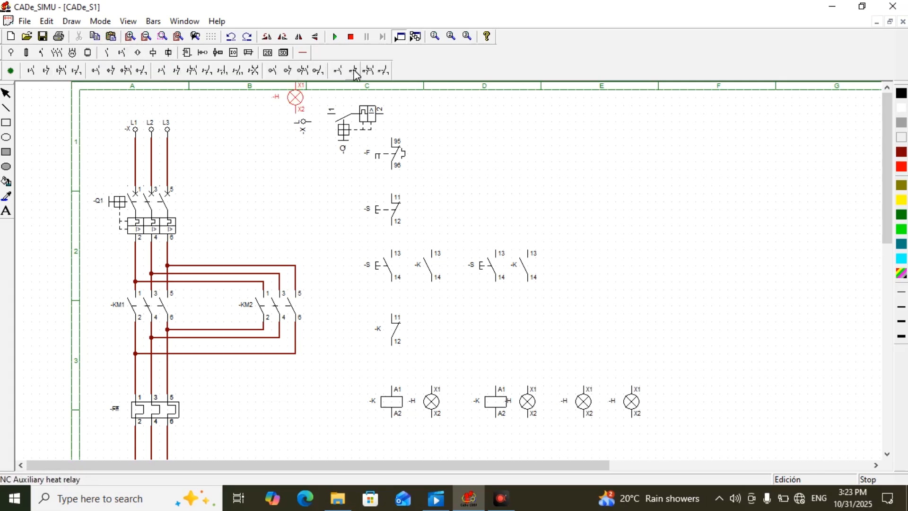
{"action": "left_click", "coordinate": [339, 71]}
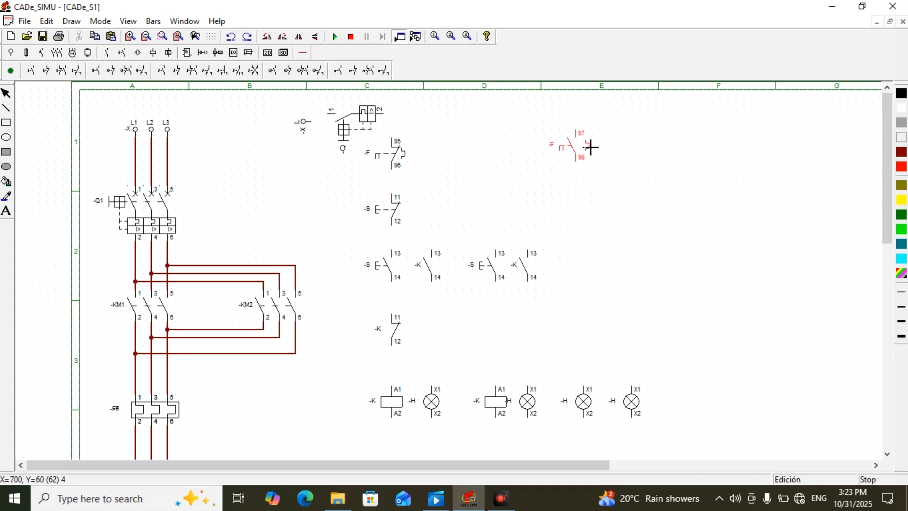
{"action": "left_click", "coordinate": [580, 136]}
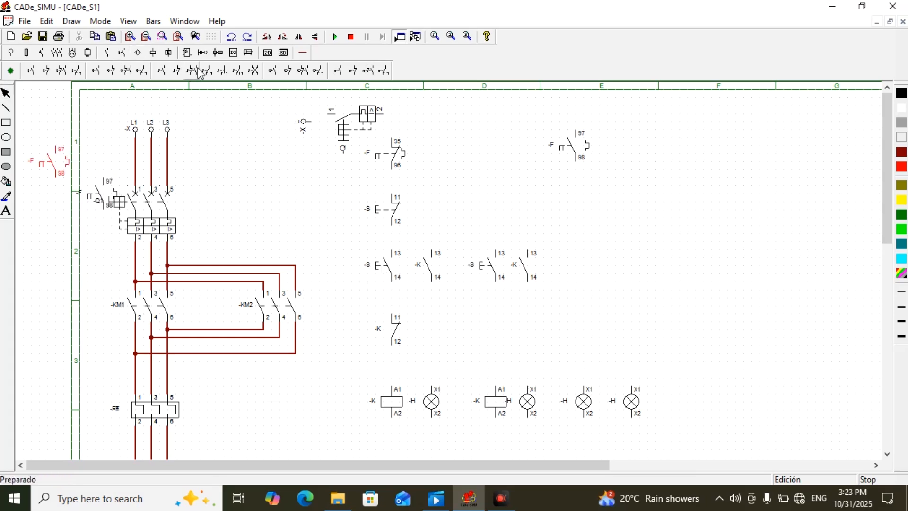
- Move the control circuit's phase supply terminal L up so it lines up with the single-pole breaker's terminal 1
{"action": "left_click", "coordinate": [303, 53]}
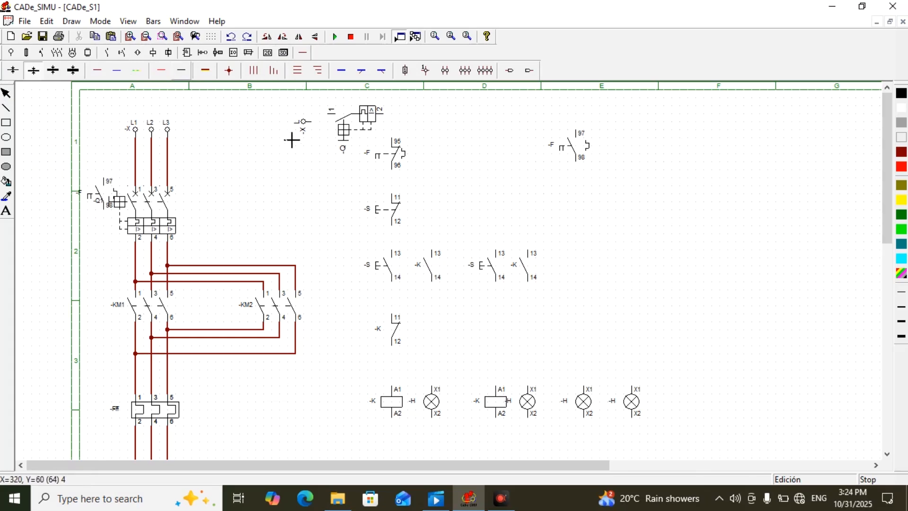
{"action": "left_click", "coordinate": [8, 95]}
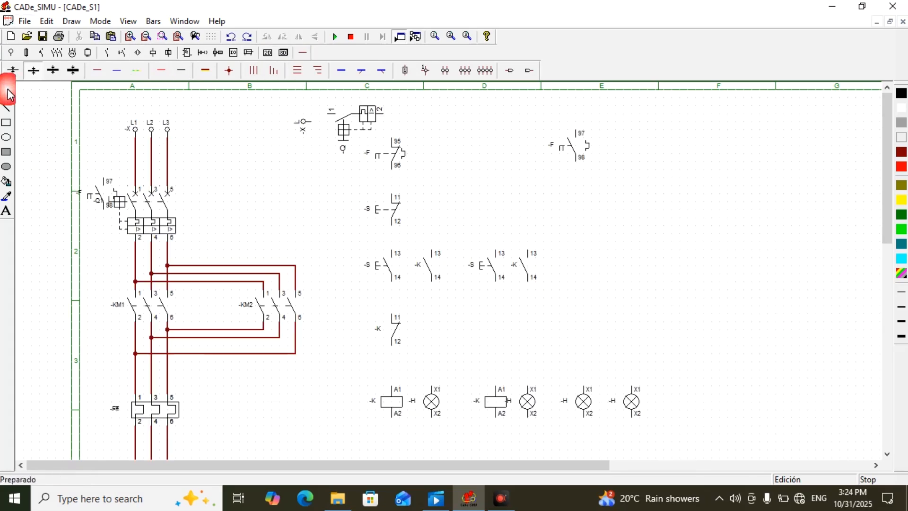
{"action": "left_click", "coordinate": [302, 125]}
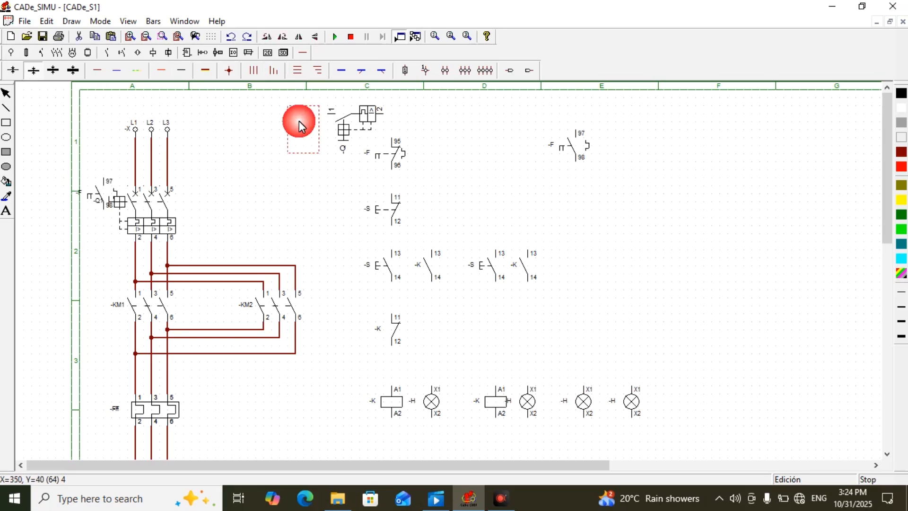
{"action": "left_click_drag", "start_coordinate": [302, 123], "coordinate": [300, 119]}
{"action": "left_click", "coordinate": [296, 111]}
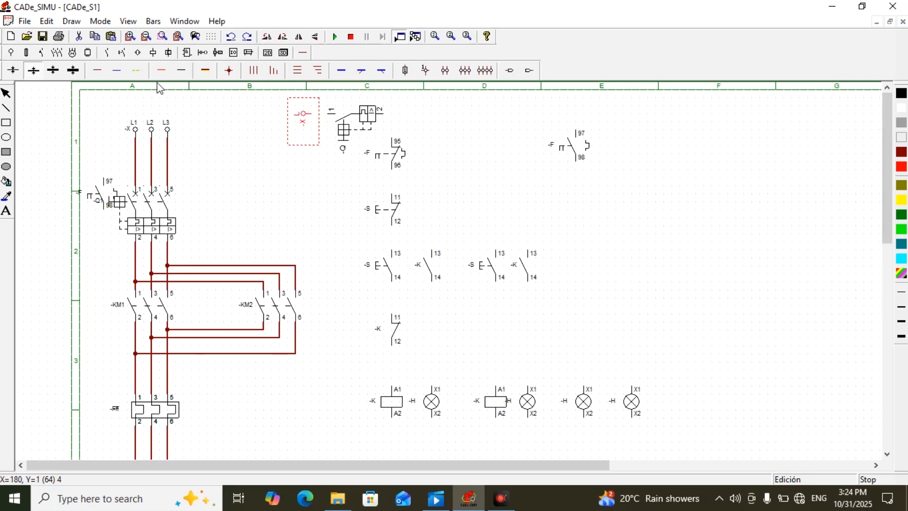
- Wire supply terminal L to the control breaker's terminal 1, and breaker terminal 2 across and down to the rightmost lamp's X1
{"action": "left_click", "coordinate": [97, 72]}
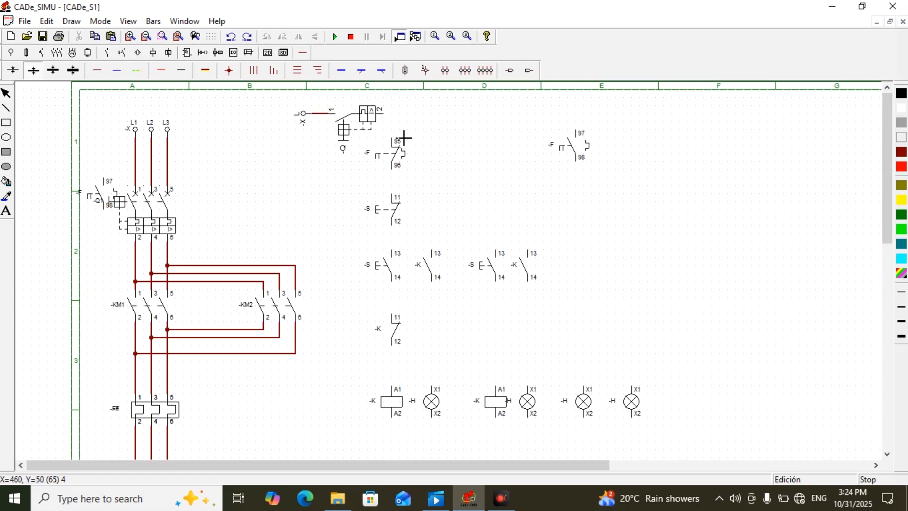
{"action": "left_click_drag", "start_coordinate": [400, 128], "coordinate": [606, 139]}
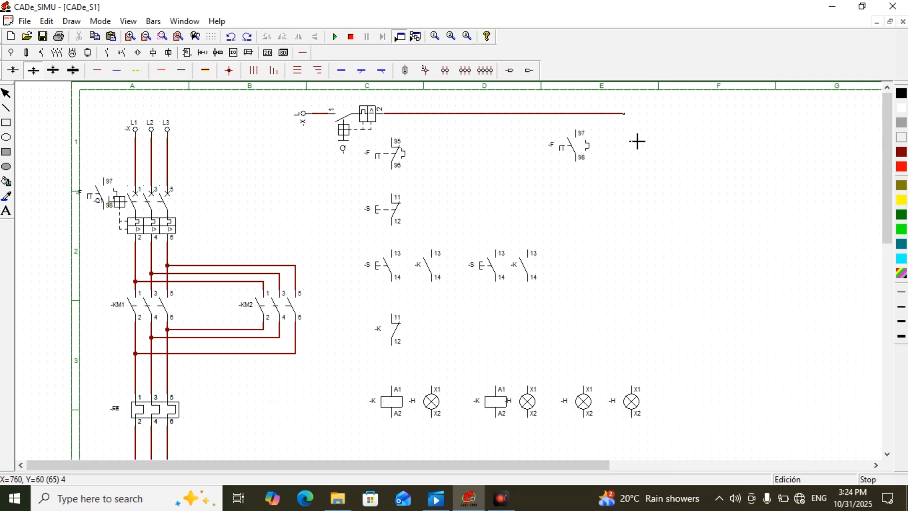
{"action": "left_click_drag", "start_coordinate": [644, 141], "coordinate": [662, 398]}
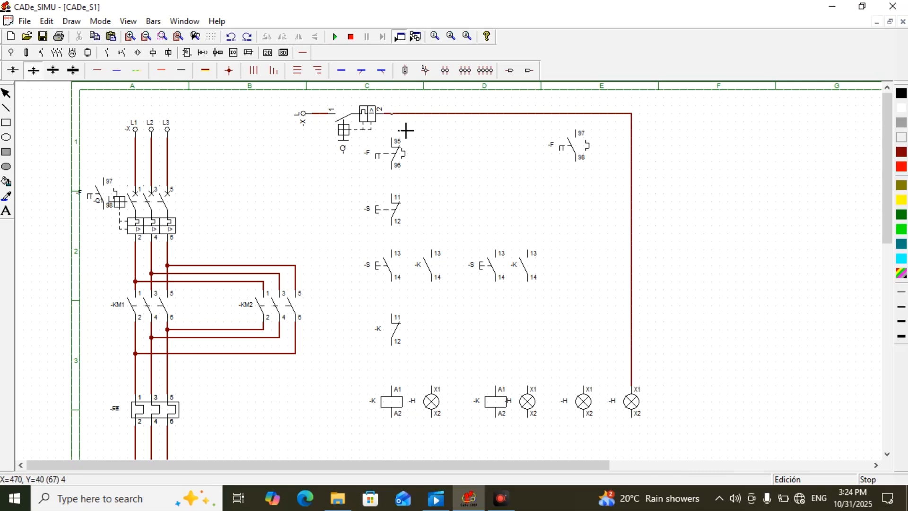
- Wire the first control branch in series from the supply line through contact 95-96, both pushbuttons and contactor contact 11-12 to the first coil's A1
{"action": "left_click_drag", "start_coordinate": [406, 148], "coordinate": [406, 149]}
{"action": "left_click_drag", "start_coordinate": [405, 184], "coordinate": [406, 209]}
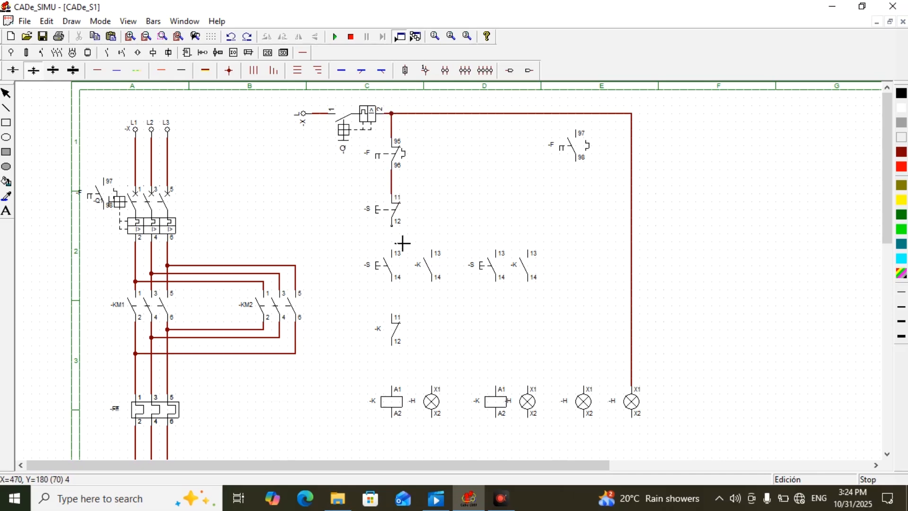
{"action": "left_click_drag", "start_coordinate": [404, 241], "coordinate": [405, 264]}
{"action": "mouse_move", "coordinate": [405, 306]}
{"action": "left_mouse_down"}
{"action": "mouse_move", "coordinate": [407, 323]}
{"action": "mouse_move", "coordinate": [399, 321]}
{"action": "left_mouse_up"}
{"action": "left_click_drag", "start_coordinate": [406, 361], "coordinate": [411, 399]}
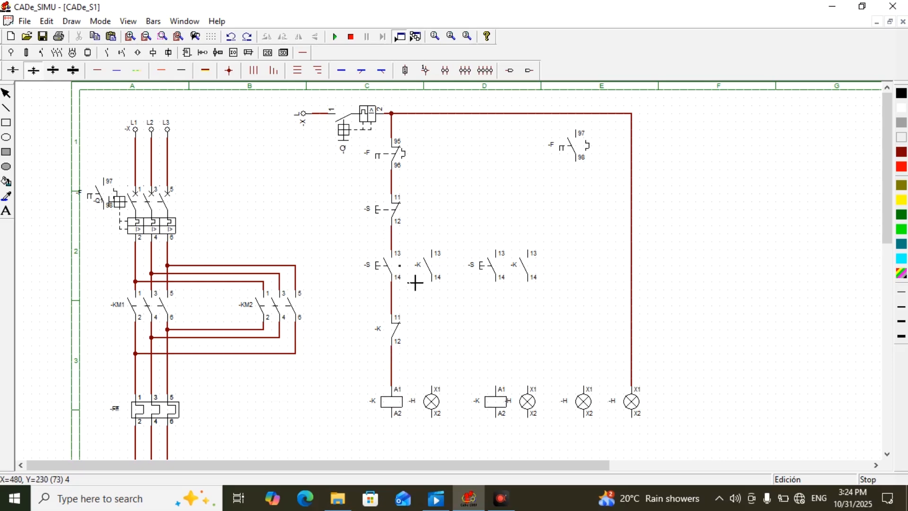
- Wire terminals 13 of both start pushbuttons and their contactor contacts to a common line, and join the first pair's terminals 14
{"action": "left_click_drag", "start_coordinate": [409, 257], "coordinate": [542, 243]}
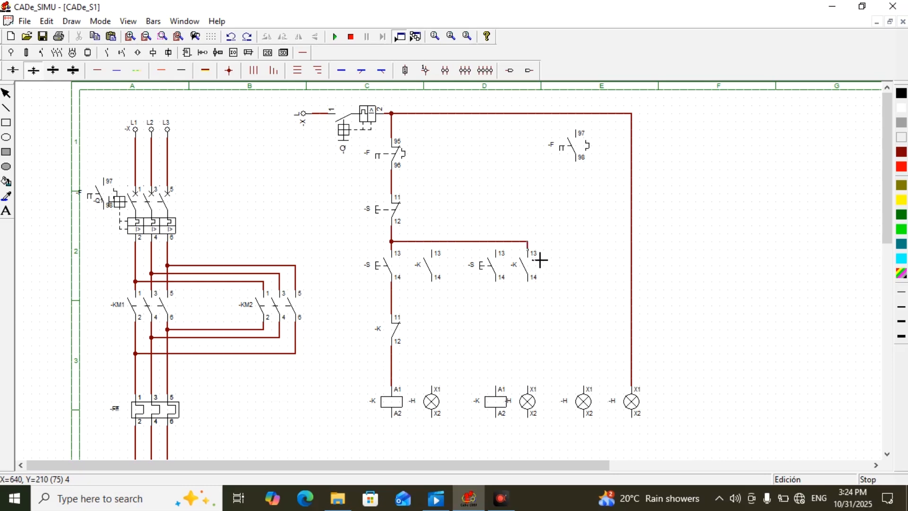
{"action": "left_click_drag", "start_coordinate": [530, 250], "coordinate": [529, 251]}
{"action": "left_click_drag", "start_coordinate": [511, 258], "coordinate": [511, 265]}
{"action": "left_click_drag", "start_coordinate": [445, 261], "coordinate": [440, 260]}
{"action": "mouse_move", "coordinate": [408, 307]}
{"action": "left_mouse_down"}
{"action": "mouse_move", "coordinate": [440, 305]}
{"action": "mouse_move", "coordinate": [431, 290]}
{"action": "mouse_move", "coordinate": [443, 304]}
{"action": "left_mouse_up"}
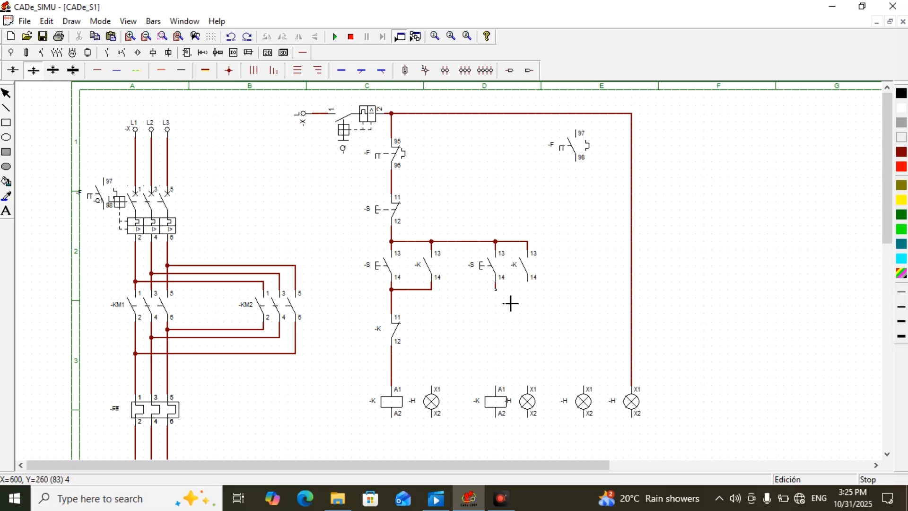
- Wire the second start pushbutton's terminal 14 down to the second coil's A1 and join the adjacent contact's terminal 14 to it
{"action": "left_click", "coordinate": [510, 304]}
{"action": "left_click_drag", "start_coordinate": [511, 303], "coordinate": [500, 292]}
{"action": "left_click_drag", "start_coordinate": [509, 304], "coordinate": [529, 301]}
{"action": "left_click", "coordinate": [530, 301]}
{"action": "left_click_drag", "start_coordinate": [509, 294], "coordinate": [520, 400]}
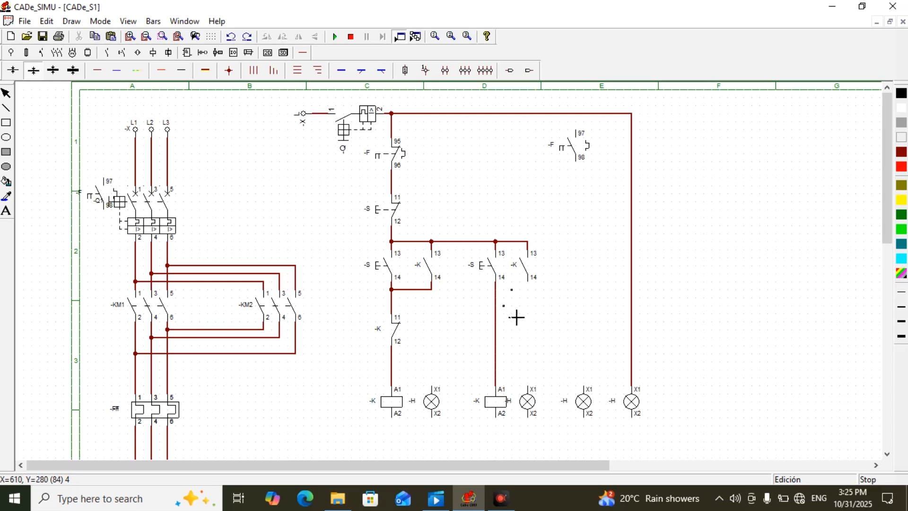
{"action": "mouse_move", "coordinate": [512, 305]}
{"action": "left_mouse_down"}
{"action": "mouse_move", "coordinate": [541, 303]}
{"action": "mouse_move", "coordinate": [528, 289]}
{"action": "left_mouse_up"}
- Connect X1 of the signal lamp beside each contactor coil to the wire feeding that coil's A1
{"action": "left_click_drag", "start_coordinate": [392, 378], "coordinate": [432, 378]}
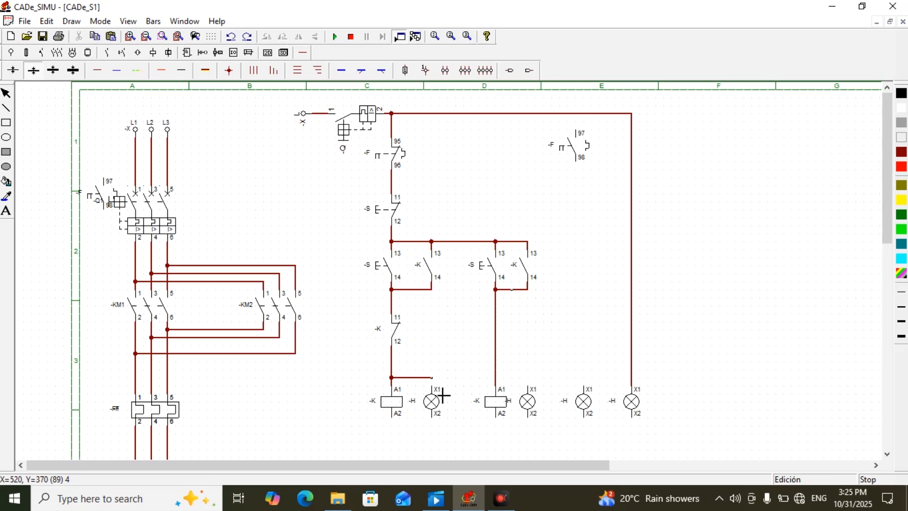
{"action": "left_click", "coordinate": [443, 397]}
{"action": "left_click_drag", "start_coordinate": [513, 390], "coordinate": [540, 389]}
{"action": "left_click", "coordinate": [529, 391]}
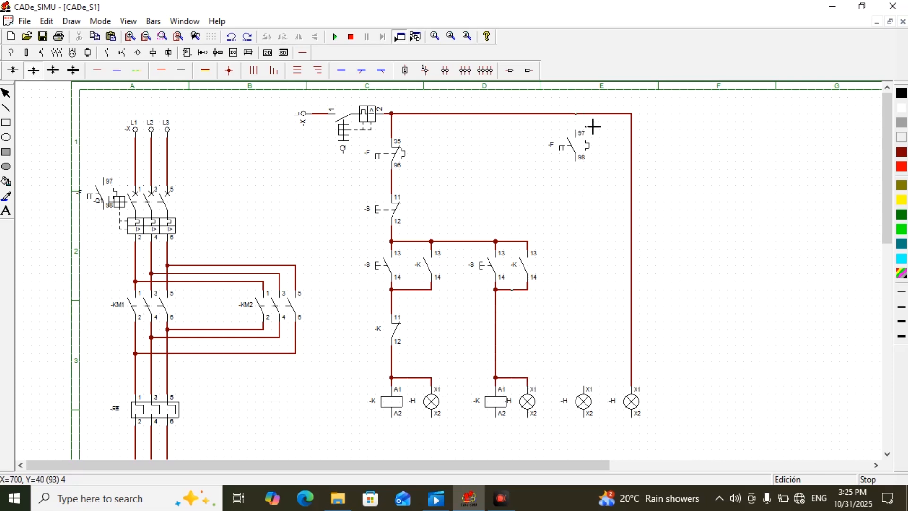
- Wire the 97-98 overload contact from the supply line down to the third lamp, aligning that lamp's X1 with the wire
{"action": "left_click_drag", "start_coordinate": [591, 127], "coordinate": [592, 143]}
{"action": "mouse_move", "coordinate": [587, 176]}
{"action": "left_mouse_down"}
{"action": "mouse_move", "coordinate": [615, 381]}
{"action": "mouse_move", "coordinate": [608, 392]}
{"action": "left_mouse_up"}
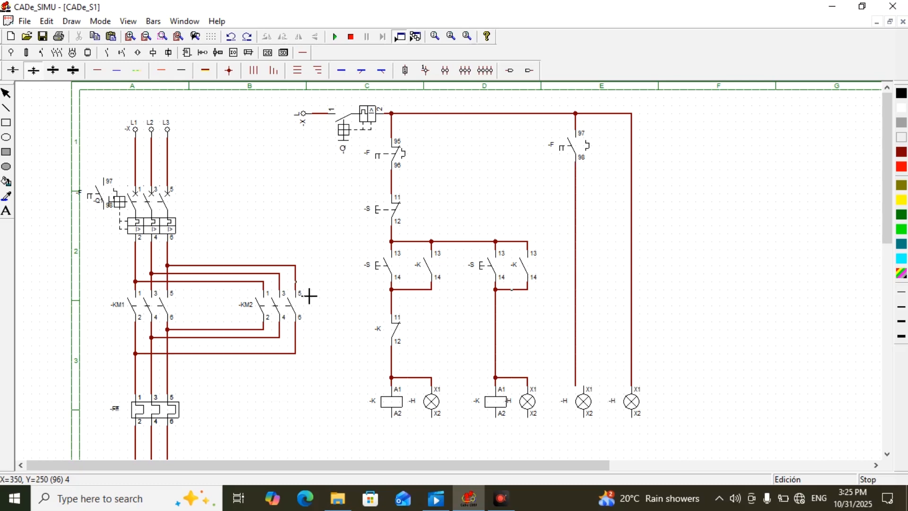
{"action": "left_click", "coordinate": [7, 95]}
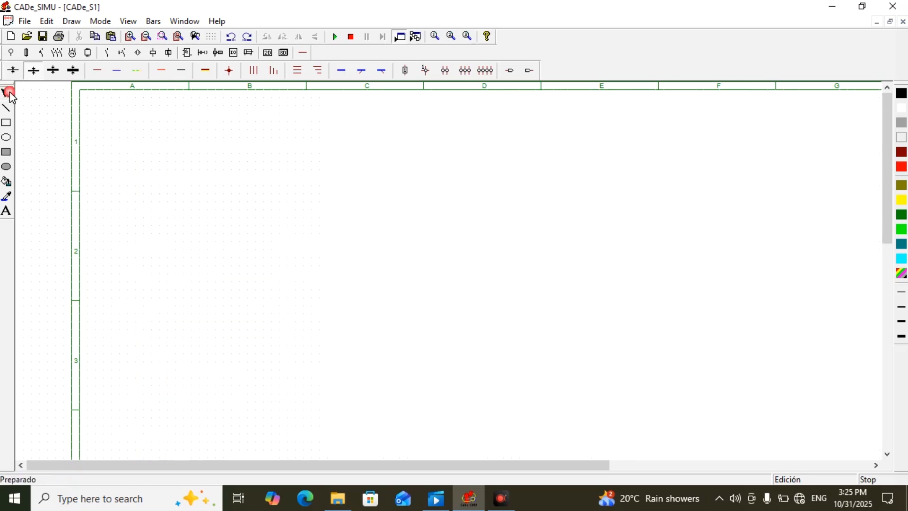
{"action": "left_click", "coordinate": [582, 402]}
{"action": "left_click_drag", "start_coordinate": [582, 402], "coordinate": [574, 403]}
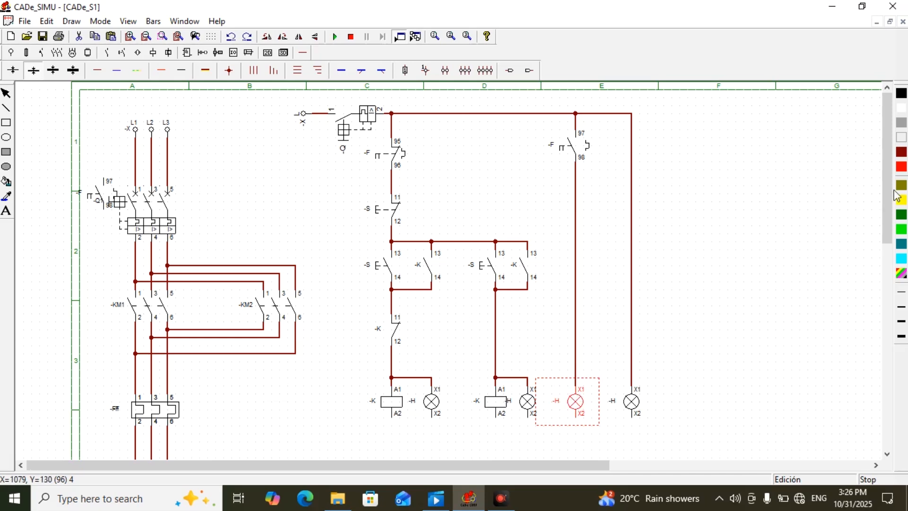
- Connect the overload relay's terminals 2, 4 and 6 to U1, V1 and W1 of the three-phase motor beneath it
{"action": "left_click_drag", "start_coordinate": [889, 192], "coordinate": [887, 258]}
{"action": "left_click", "coordinate": [152, 331]}
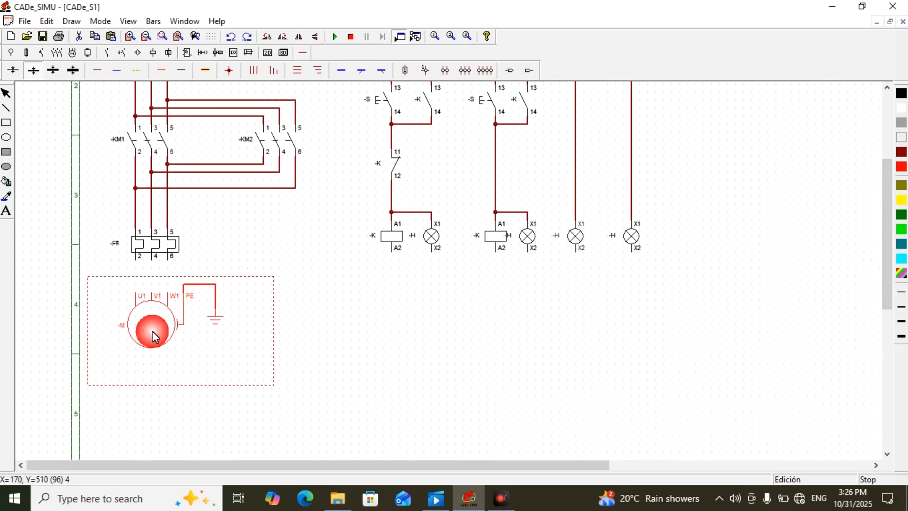
{"action": "left_click", "coordinate": [152, 332]}
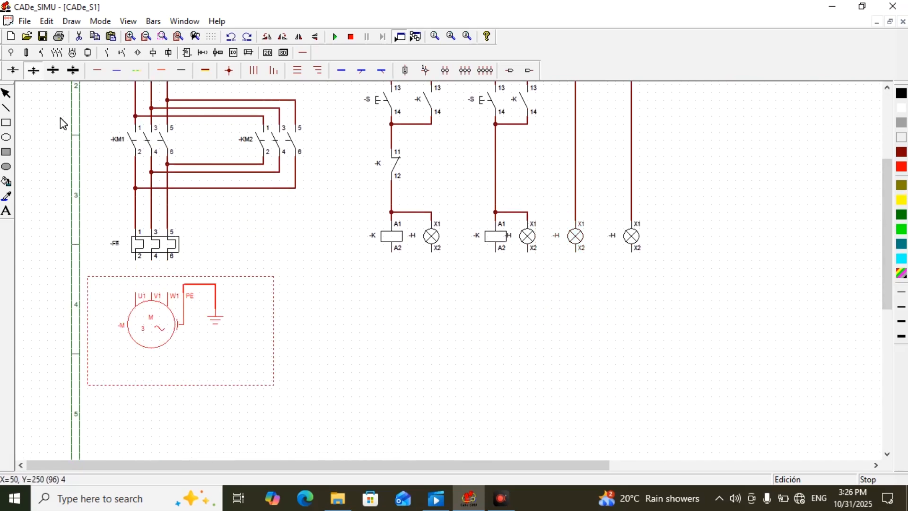
{"action": "left_click", "coordinate": [253, 70]}
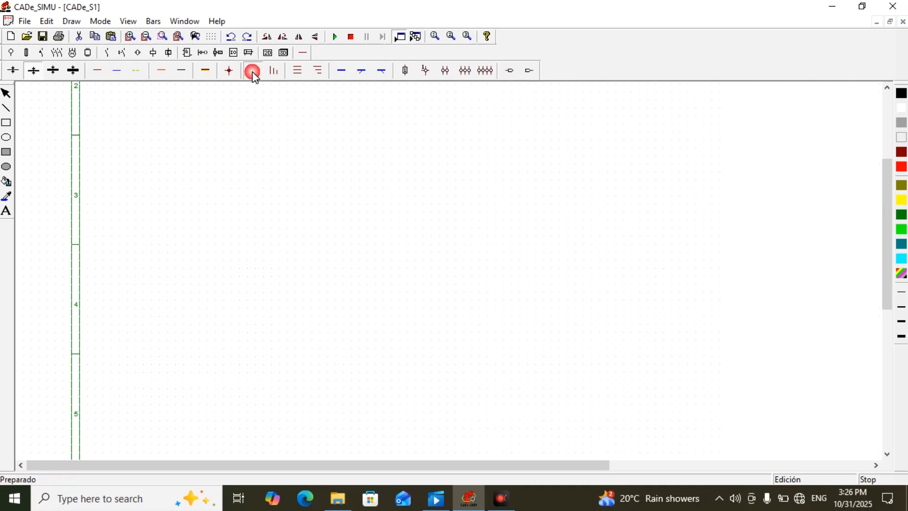
{"action": "left_click_drag", "start_coordinate": [150, 271], "coordinate": [145, 305]}
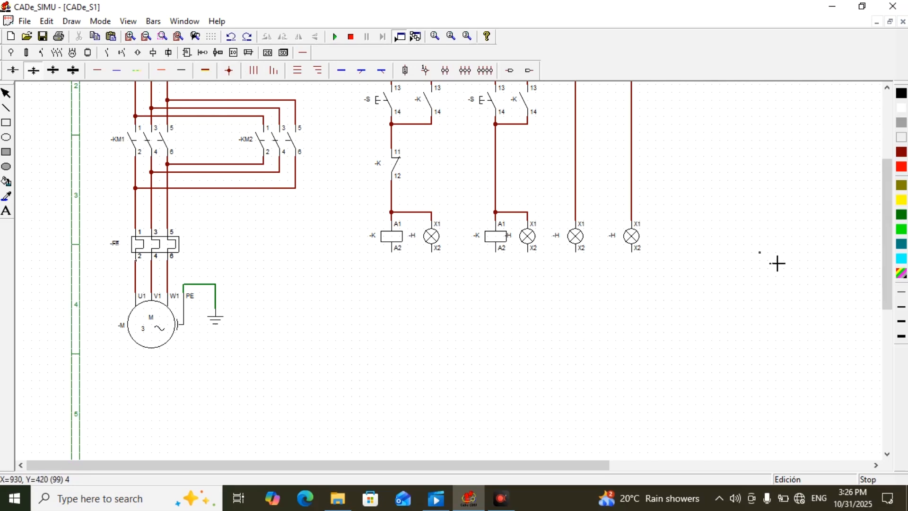
- Delete the three vertical wires between contactor KM1 and the thermal overload relay
{"action": "left_click_drag", "start_coordinate": [891, 216], "coordinate": [892, 192]}
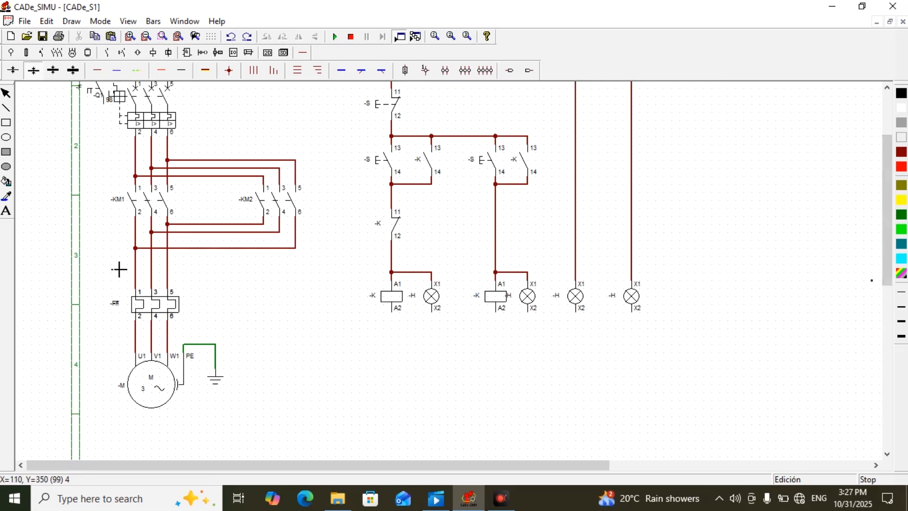
{"action": "left_click", "coordinate": [6, 93]}
{"action": "left_click", "coordinate": [135, 260]}
{"action": "left_click", "coordinate": [137, 264]}
{"action": "key", "text": "Delete"}
{"action": "left_click", "coordinate": [153, 265]}
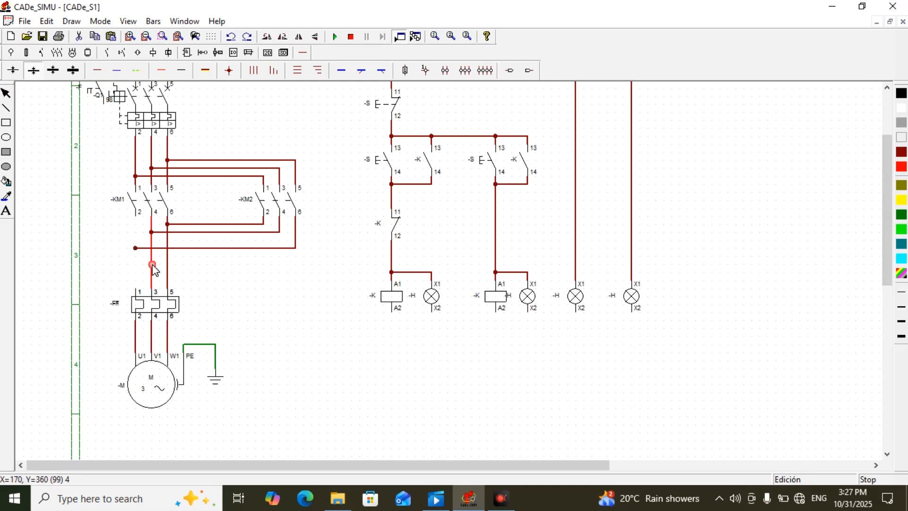
{"action": "key", "text": "Delete"}
{"action": "left_click", "coordinate": [169, 270]}
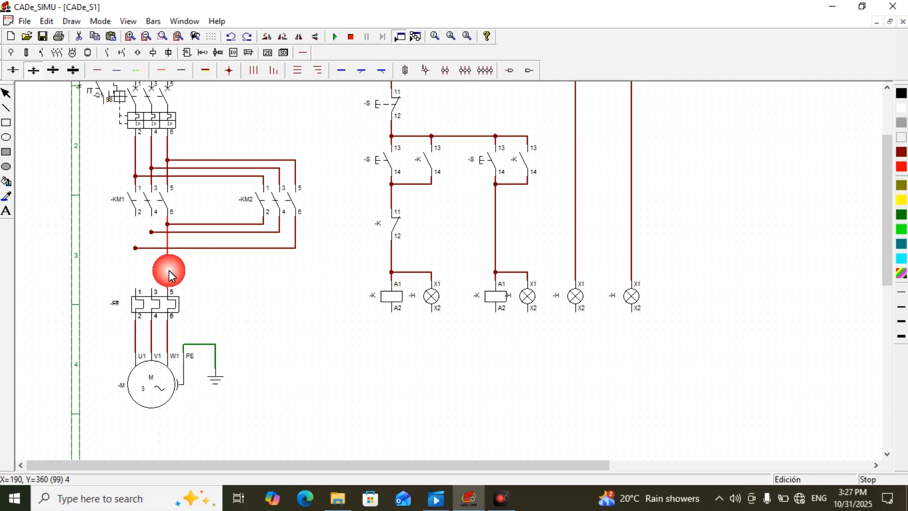
{"action": "key", "text": "Delete"}
- Move the overload relay and motor together up toward KM1 and wire KM1's terminals 2, 4 and 6 to relay terminals 1, 3 and 5
{"action": "left_click_drag", "start_coordinate": [98, 265], "coordinate": [263, 438]}
{"action": "left_click_drag", "start_coordinate": [161, 389], "coordinate": [151, 349]}
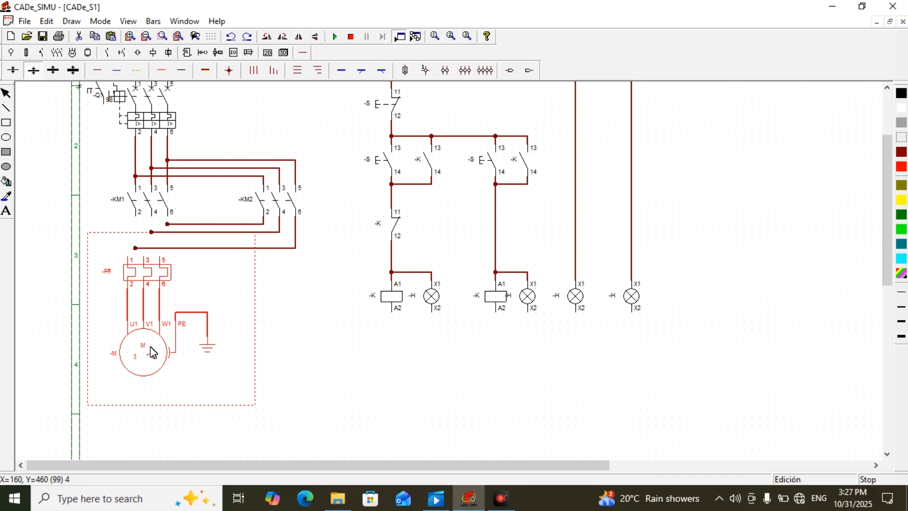
{"action": "left_click_drag", "start_coordinate": [152, 346], "coordinate": [159, 353]}
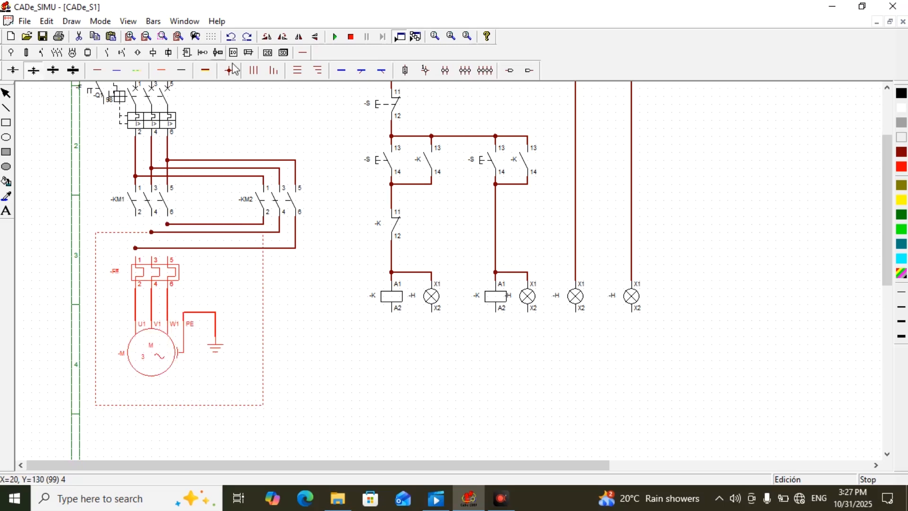
{"action": "left_click", "coordinate": [254, 71]}
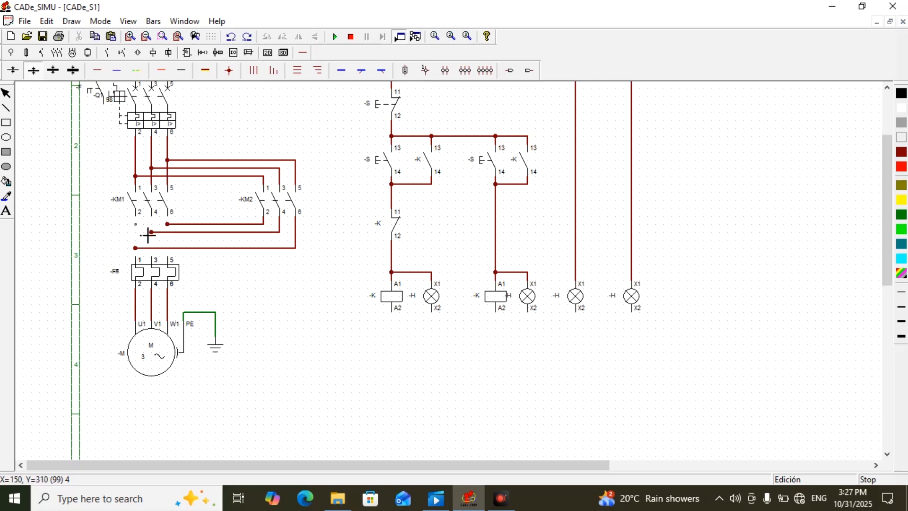
{"action": "left_click_drag", "start_coordinate": [148, 228], "coordinate": [141, 272]}
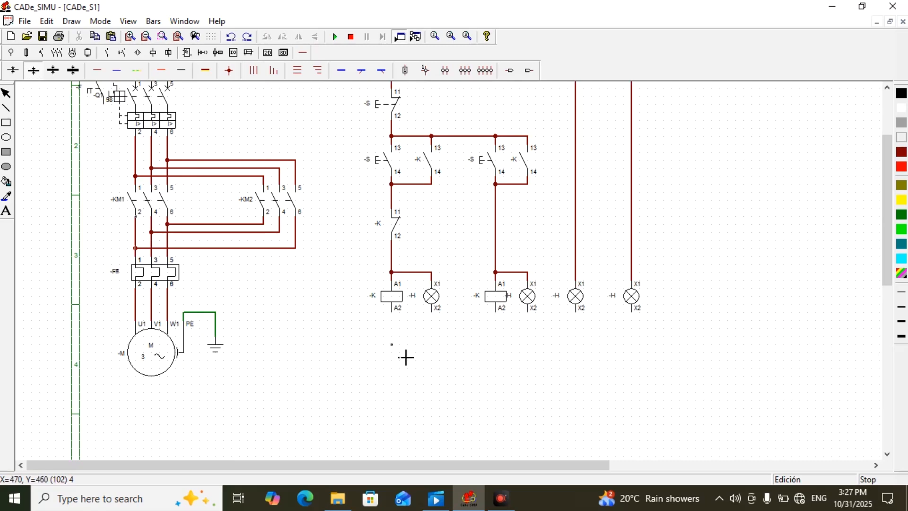
- Place a rotated neutral supply terminal N between the motor and the control circuit, below the level of the coils
{"action": "left_click", "coordinate": [12, 53]}
{"action": "left_click", "coordinate": [42, 78]}
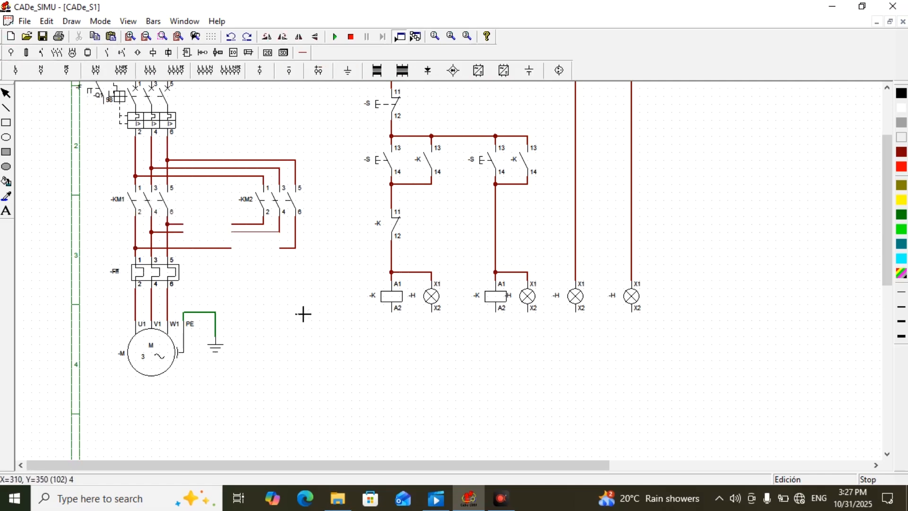
{"action": "left_click", "coordinate": [265, 153]}
{"action": "left_click", "coordinate": [265, 38]}
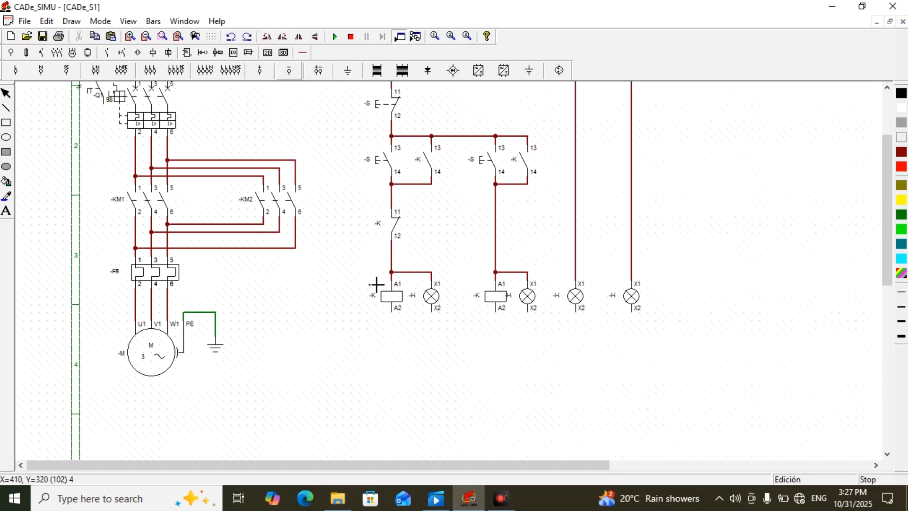
{"action": "left_click", "coordinate": [327, 358]}
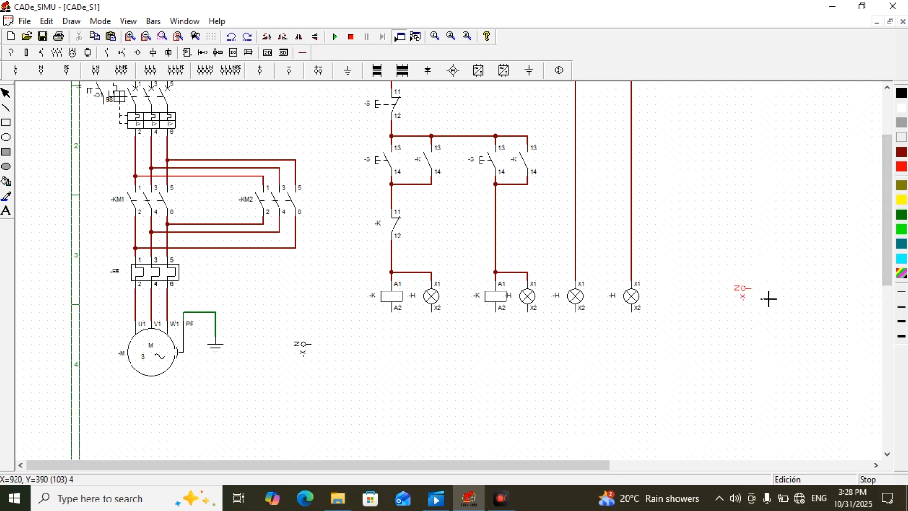
{"action": "left_click", "coordinate": [6, 94]}
{"action": "left_click", "coordinate": [424, 334]}
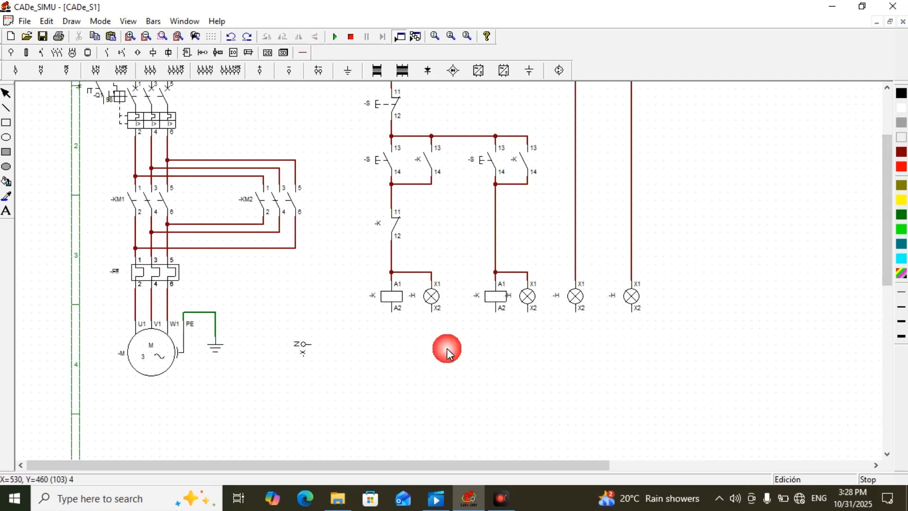
{"action": "left_click_drag", "start_coordinate": [398, 325], "coordinate": [355, 322]}
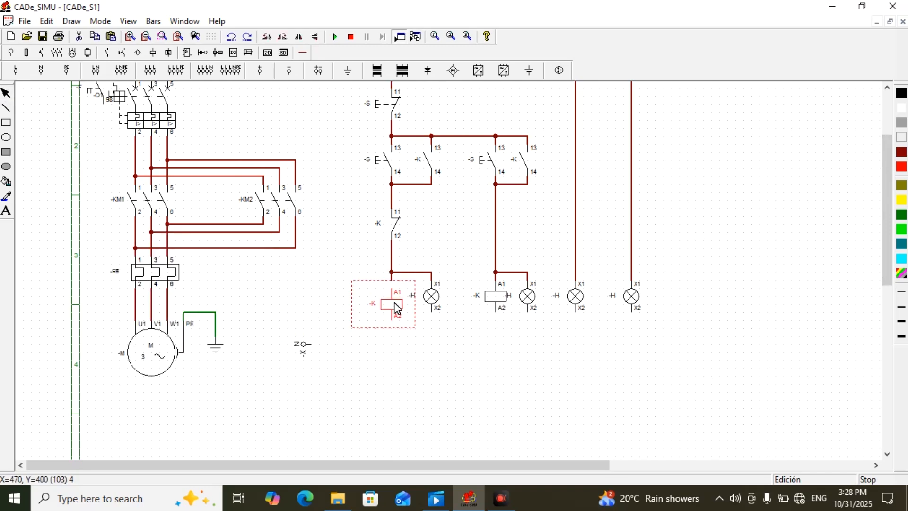
{"action": "left_click_drag", "start_coordinate": [396, 302], "coordinate": [397, 295]}
{"action": "left_click", "coordinate": [403, 358]}
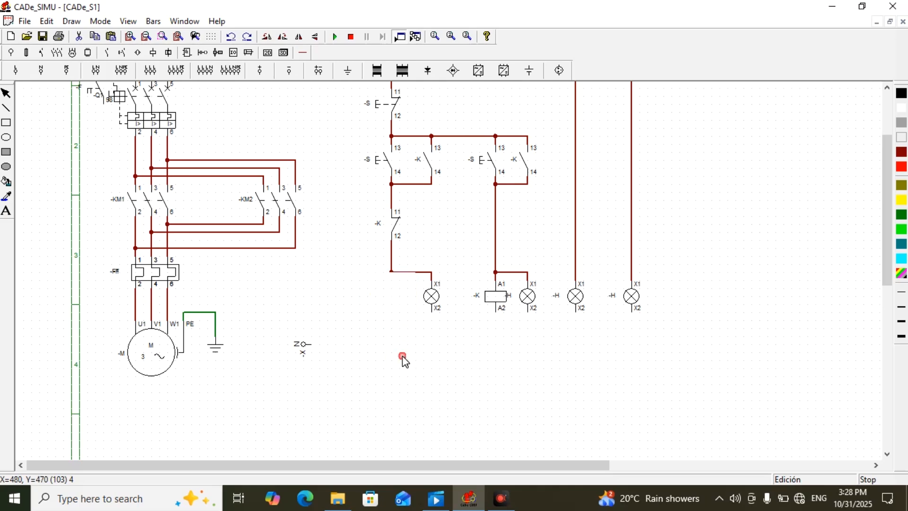
{"action": "scroll", "coordinate": [343, 384], "scroll_direction": "up", "scroll_amount": 3}
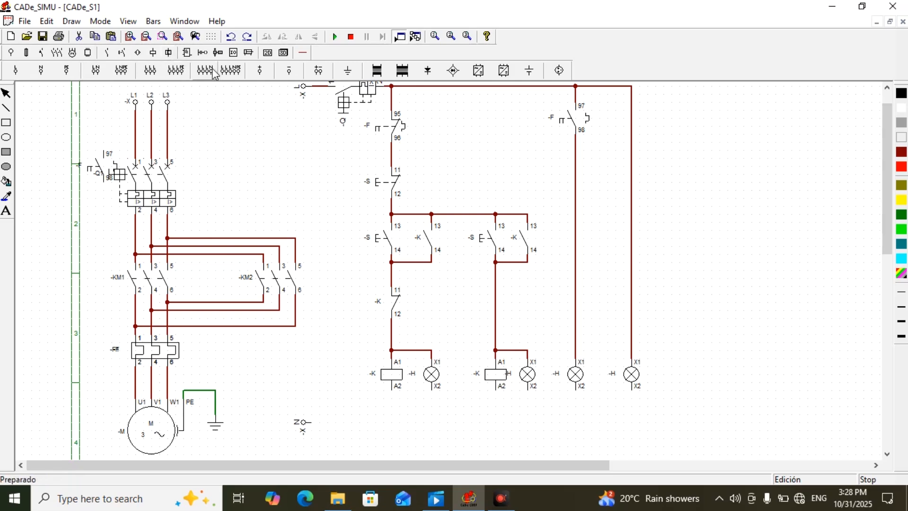
- Place a rotated single-pole circuit breaker beside neutral terminal N, with its terminal 1 facing N
{"action": "left_click", "coordinate": [64, 54]}
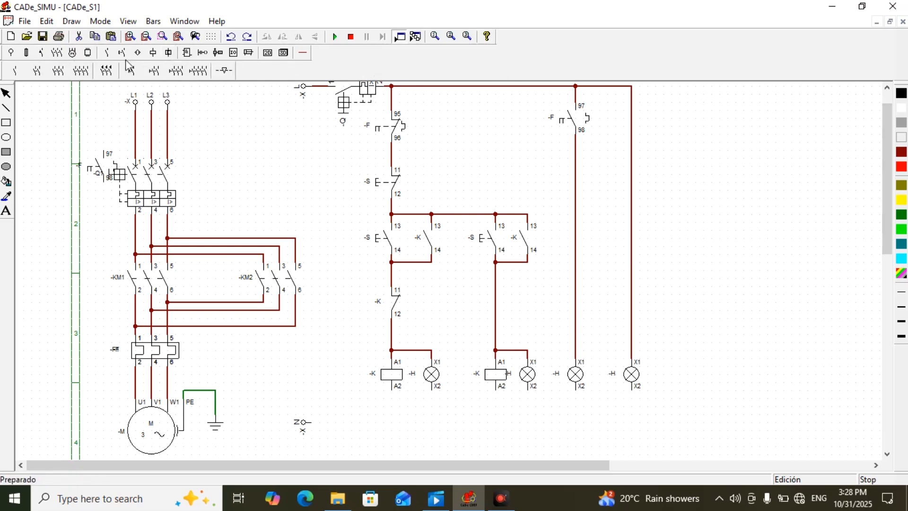
{"action": "left_click", "coordinate": [41, 54]}
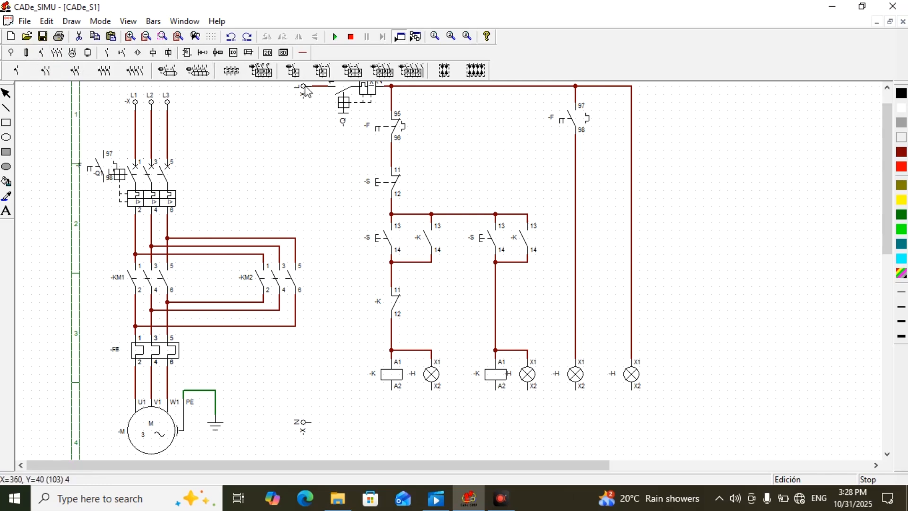
{"action": "left_click", "coordinate": [294, 71]}
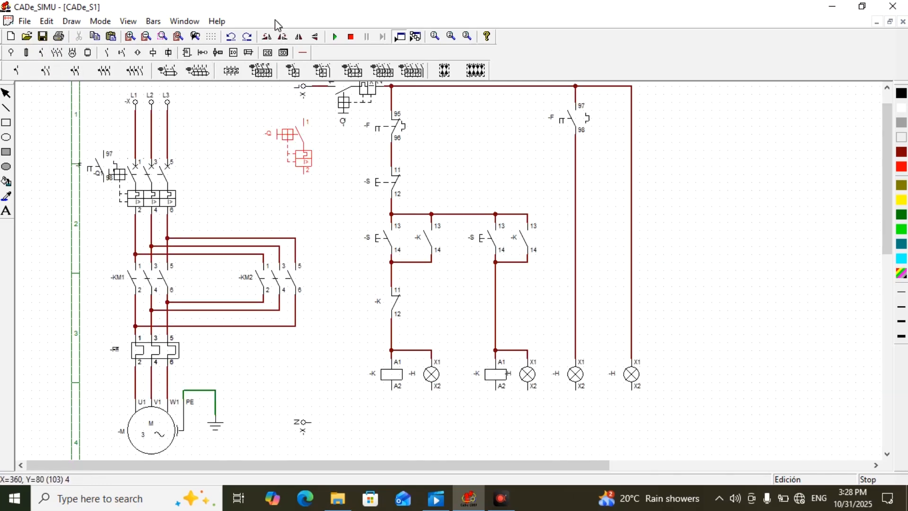
{"action": "left_click", "coordinate": [266, 36]}
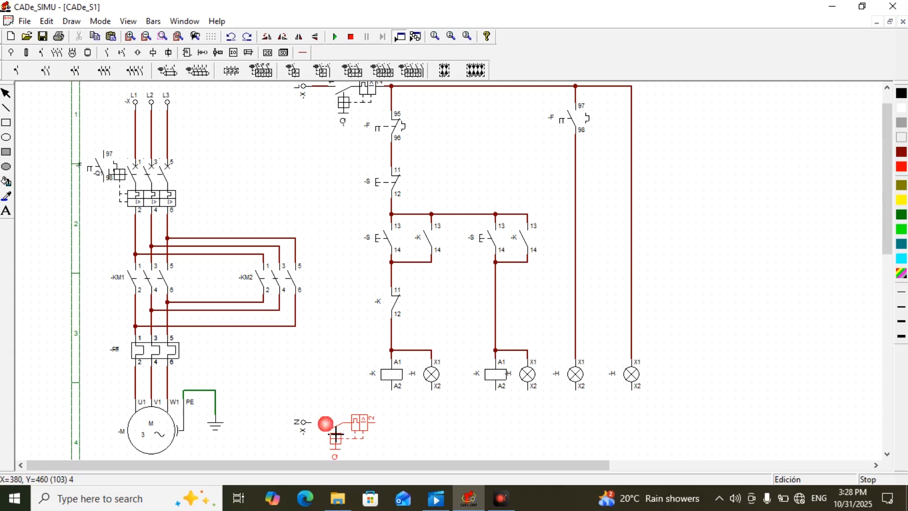
{"action": "left_click", "coordinate": [185, 289]}
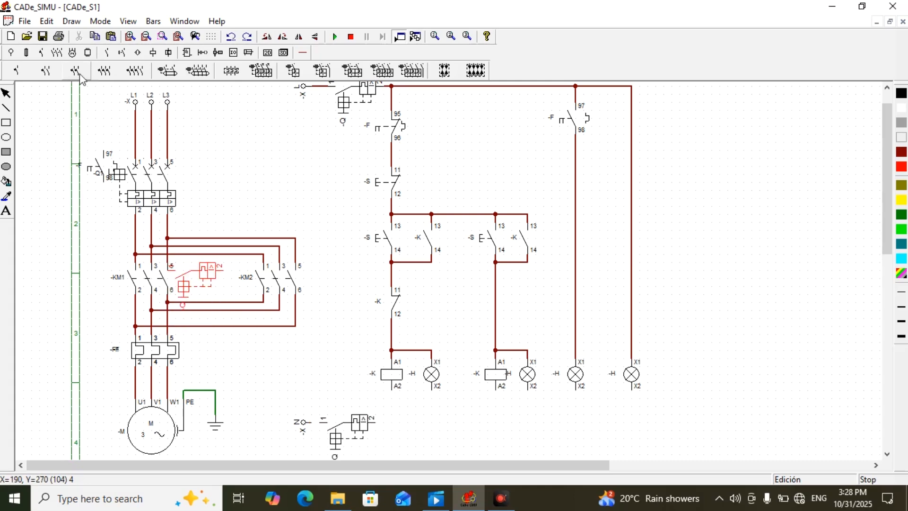
- Draw a blue neutral line from the lower breaker's terminal 2 to the farthest lamp and join X2 of the two neighbouring lamps to it
{"action": "left_click", "coordinate": [301, 52]}
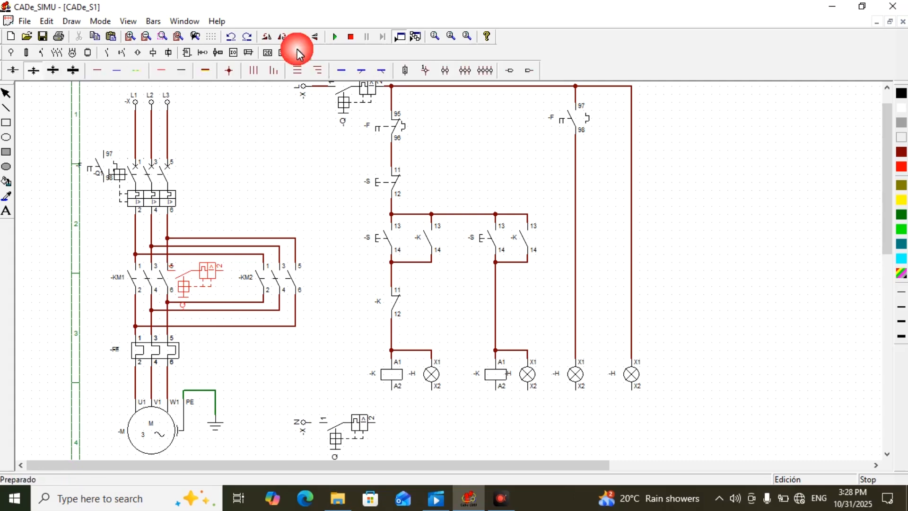
{"action": "left_click", "coordinate": [117, 70]}
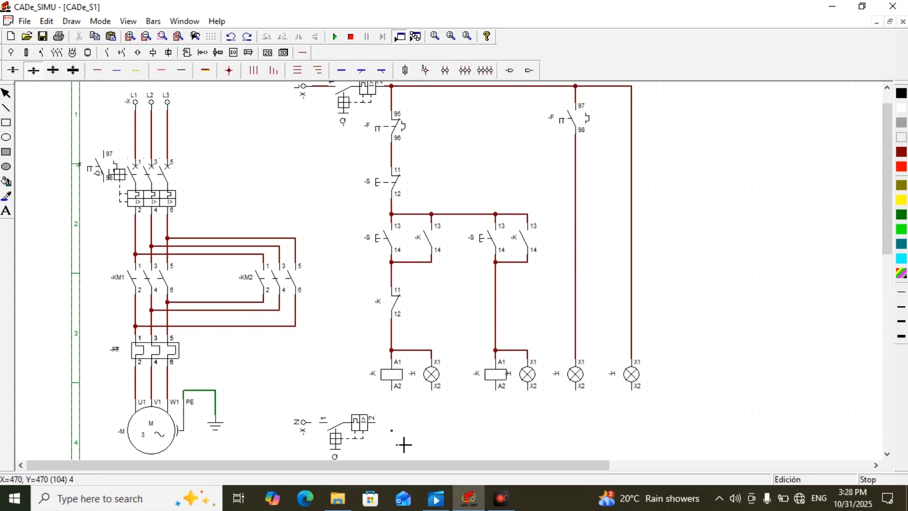
{"action": "left_click_drag", "start_coordinate": [391, 434], "coordinate": [591, 436]}
{"action": "left_click_drag", "start_coordinate": [544, 406], "coordinate": [544, 433]}
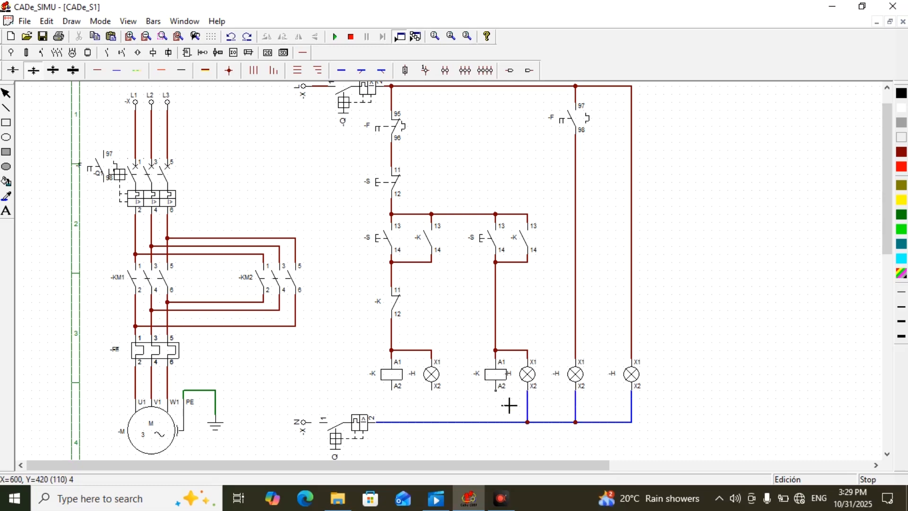
- Wire both coils' A2 and the first lamp's X2 to the blue neutral line, and terminal N to the lower breaker's terminal 1
{"action": "left_click_drag", "start_coordinate": [510, 405], "coordinate": [511, 428]}
{"action": "left_click", "coordinate": [446, 404]}
{"action": "left_click", "coordinate": [446, 404]}
{"action": "left_click_drag", "start_coordinate": [446, 403], "coordinate": [447, 420]}
{"action": "left_click", "coordinate": [440, 422]}
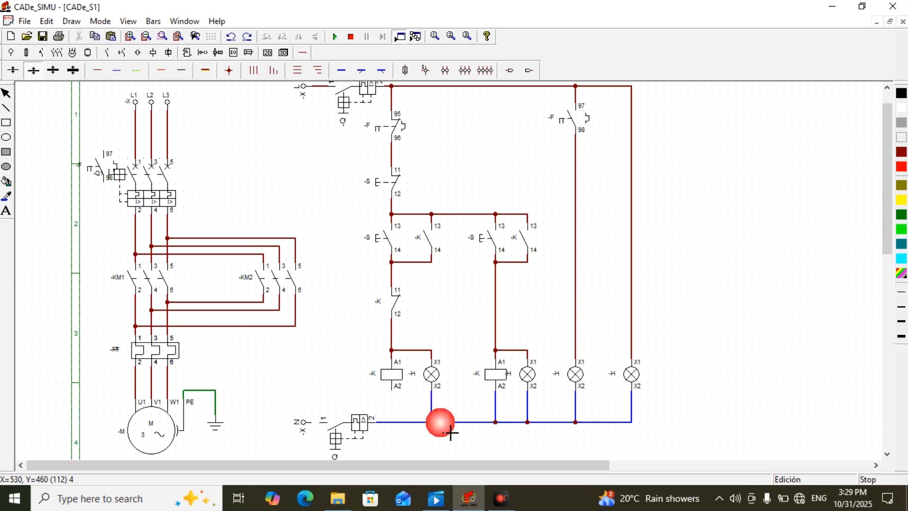
{"action": "left_click_drag", "start_coordinate": [406, 407], "coordinate": [411, 433]}
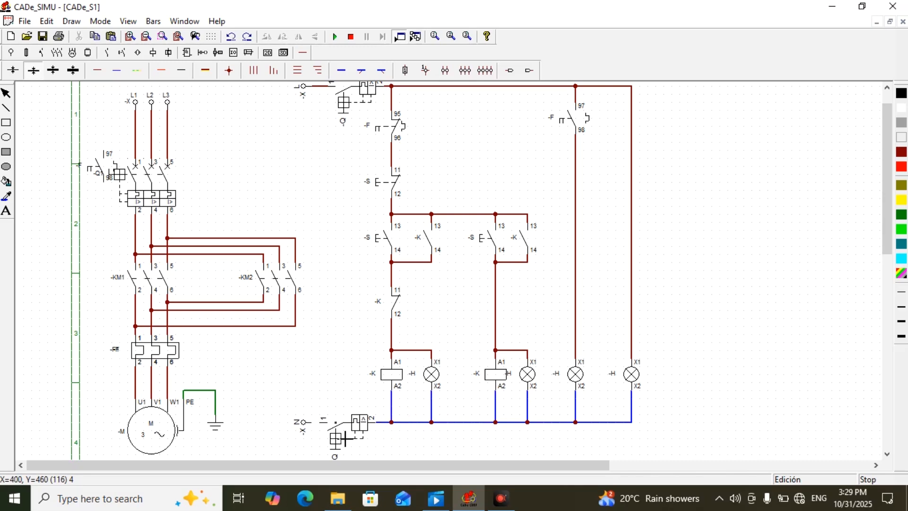
{"action": "left_click_drag", "start_coordinate": [326, 439], "coordinate": [327, 422]}
- Draw a vertical dashed line of short black segments linking the L breaker's actuator down to the N breaker
{"action": "left_click", "coordinate": [8, 108]}
{"action": "left_click", "coordinate": [359, 151]}
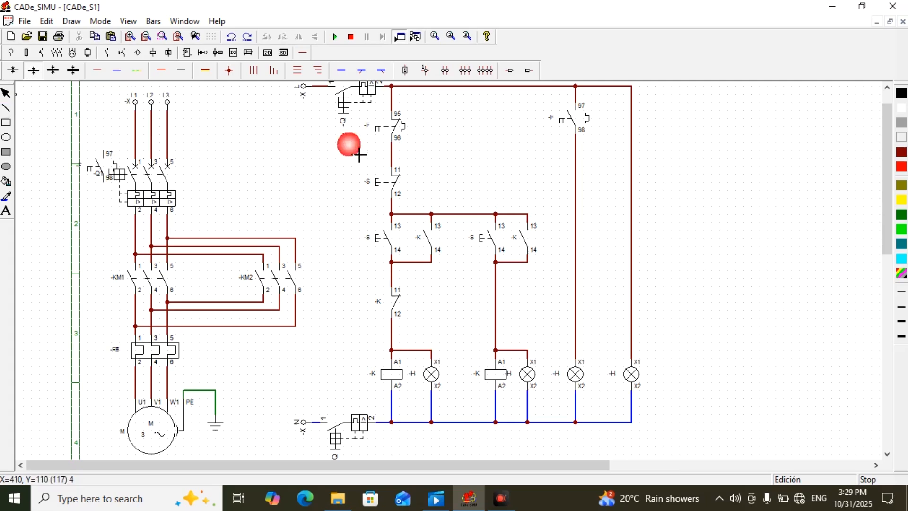
{"action": "left_click", "coordinate": [359, 170]}
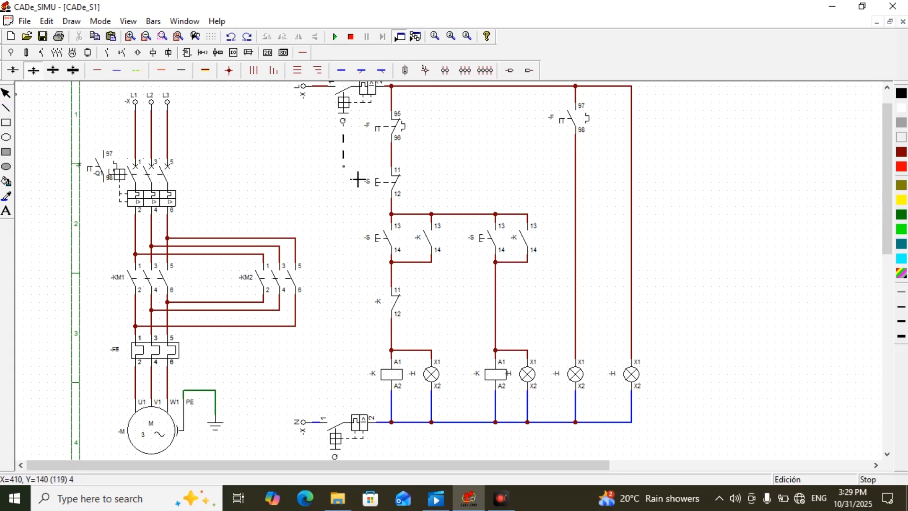
{"action": "left_click", "coordinate": [357, 186]}
{"action": "left_click", "coordinate": [359, 202]}
{"action": "left_click", "coordinate": [356, 217]}
{"action": "left_click", "coordinate": [357, 241]}
{"action": "key", "text": "ctrl+z"}
{"action": "left_click", "coordinate": [353, 230]}
{"action": "left_click", "coordinate": [354, 247]}
{"action": "left_click", "coordinate": [357, 266]}
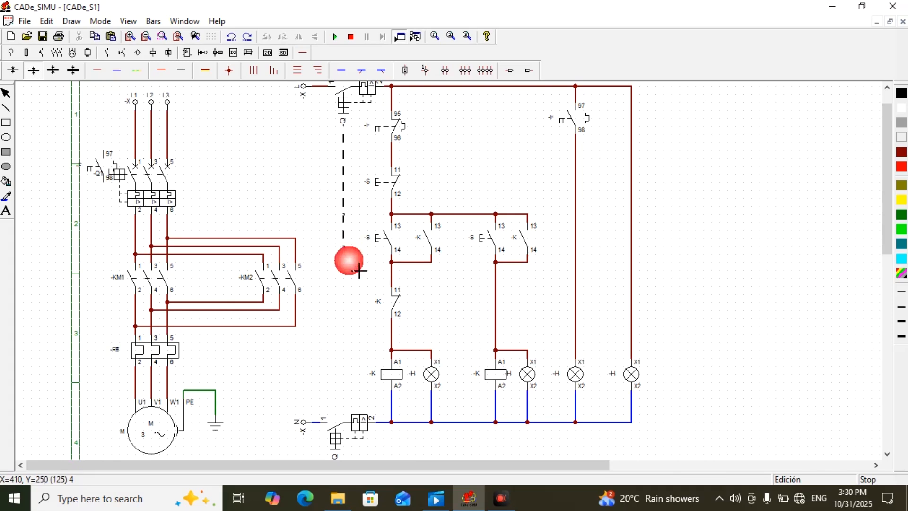
{"action": "left_click", "coordinate": [358, 283]}
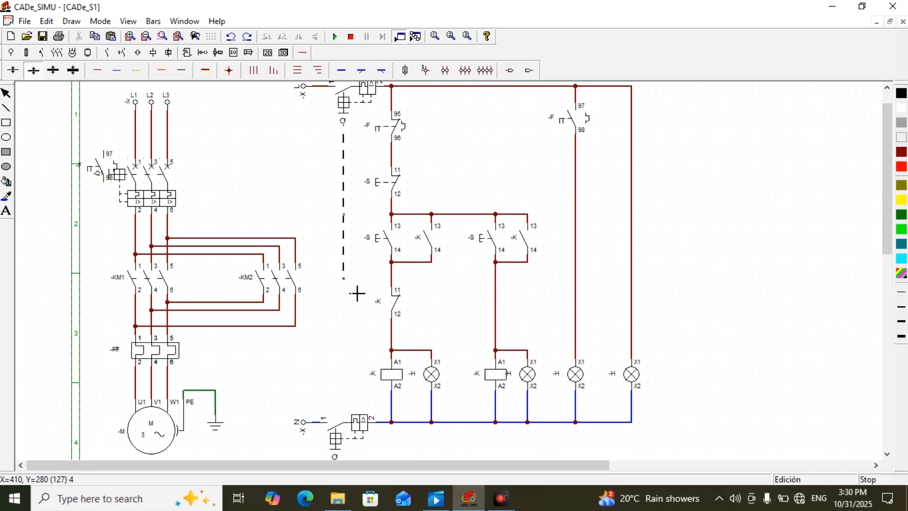
{"action": "left_click", "coordinate": [357, 298]}
{"action": "left_click", "coordinate": [357, 313]}
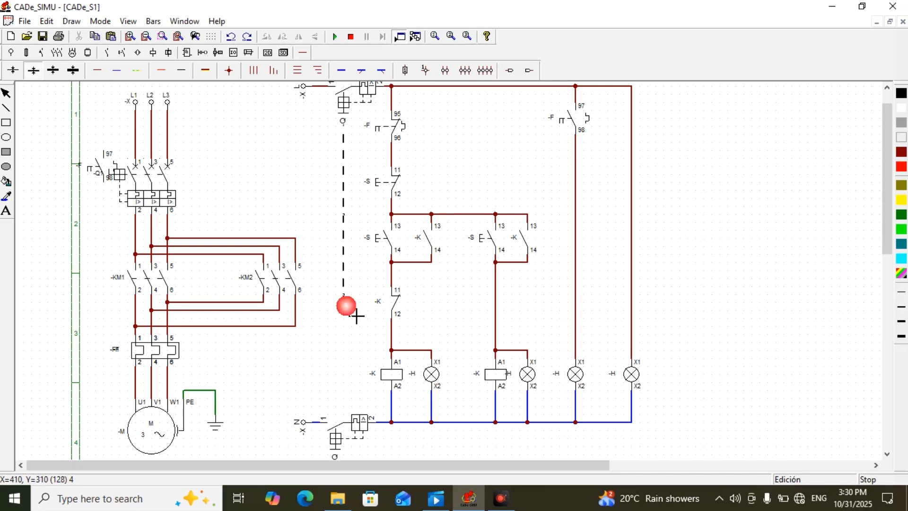
{"action": "left_click", "coordinate": [355, 335]}
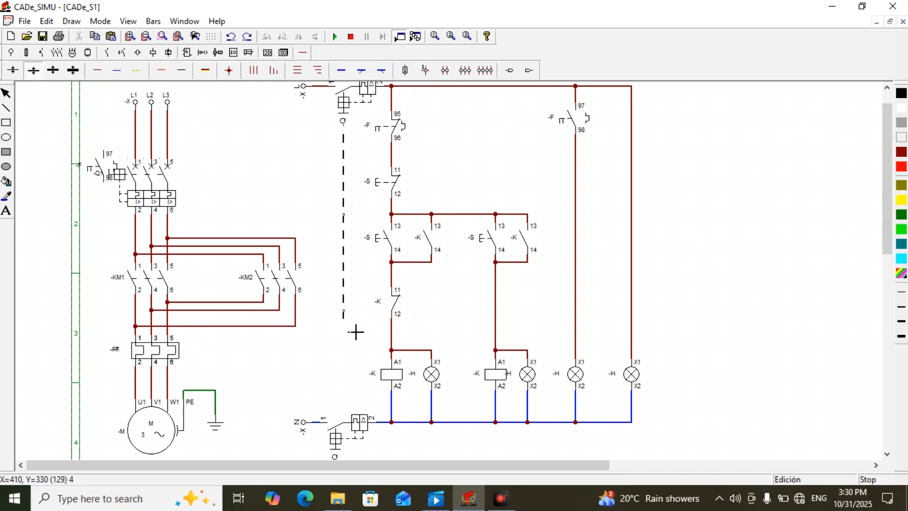
{"action": "left_click", "coordinate": [361, 344]}
{"action": "left_click", "coordinate": [361, 367]}
{"action": "left_click", "coordinate": [361, 377]}
{"action": "left_click", "coordinate": [360, 400]}
{"action": "left_click", "coordinate": [361, 410]}
{"action": "left_click", "coordinate": [361, 424]}
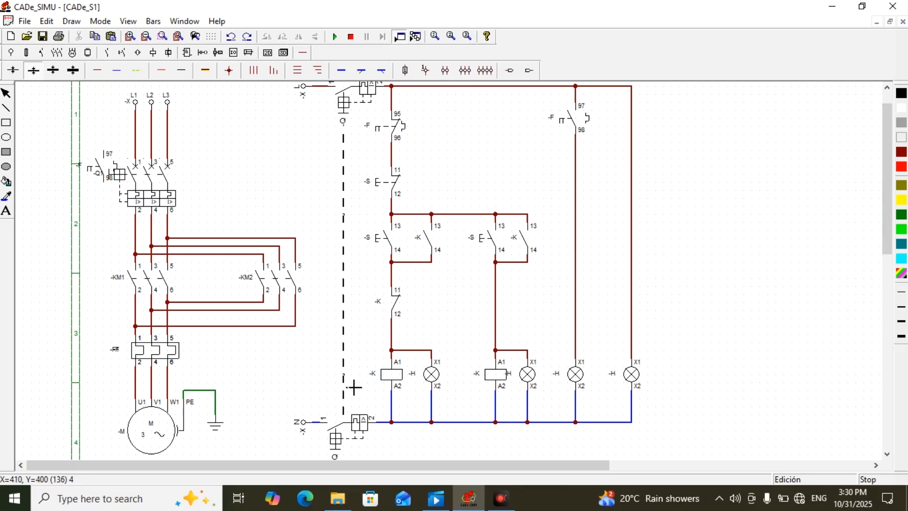
- Delete the horizontal blue neutral wire running beneath the coils and lamps
{"action": "scroll", "coordinate": [306, 293], "scroll_direction": "down", "scroll_amount": 3}
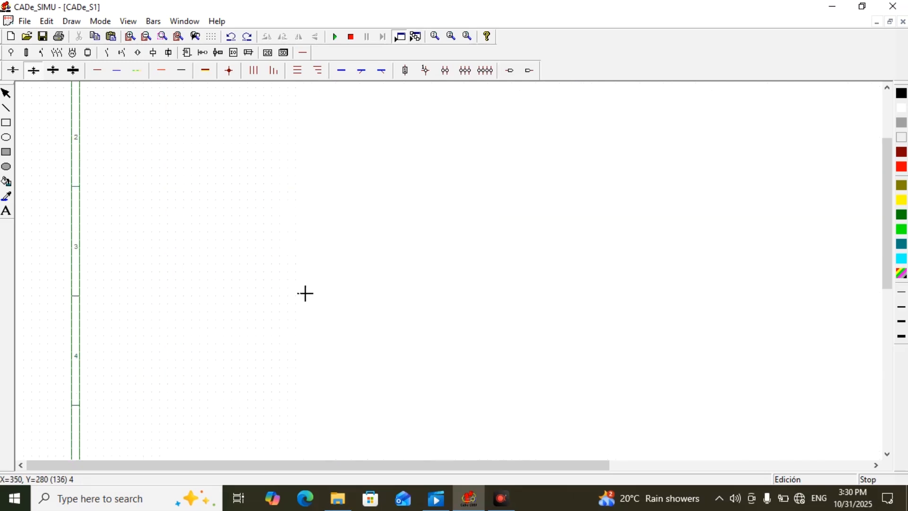
{"action": "left_click", "coordinate": [6, 94]}
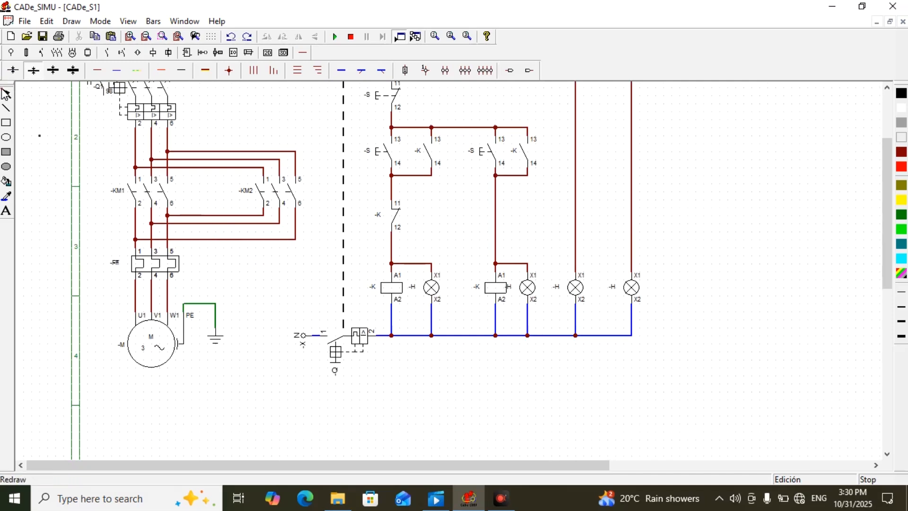
{"action": "left_click", "coordinate": [411, 335]}
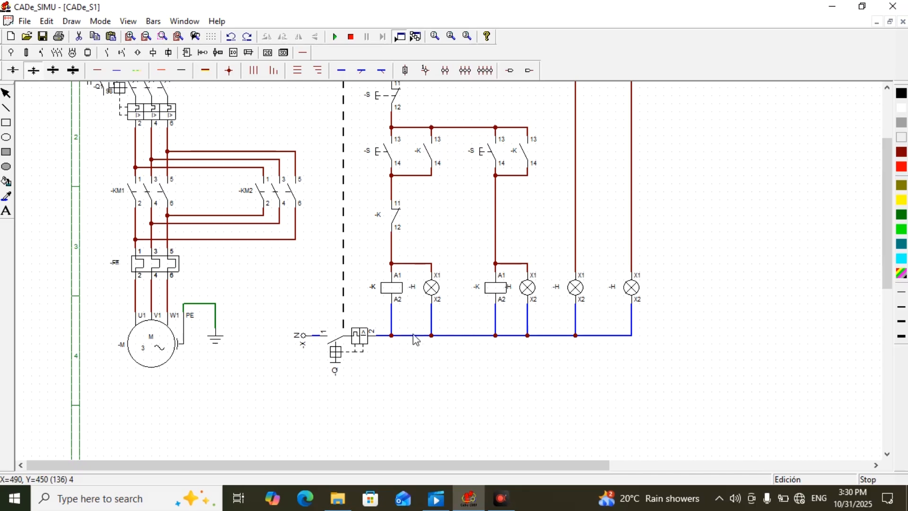
{"action": "left_click", "coordinate": [416, 337]}
{"action": "key", "text": "Delete"}
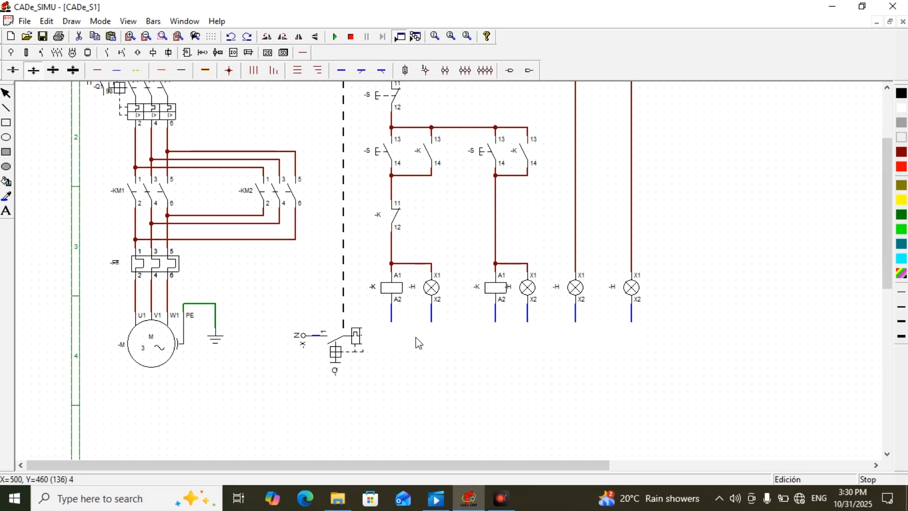
- Shift the N breaker slightly toward the coils to align with the L breaker, and redraw the blue neutral line to the last lamp
{"action": "left_click", "coordinate": [362, 342]}
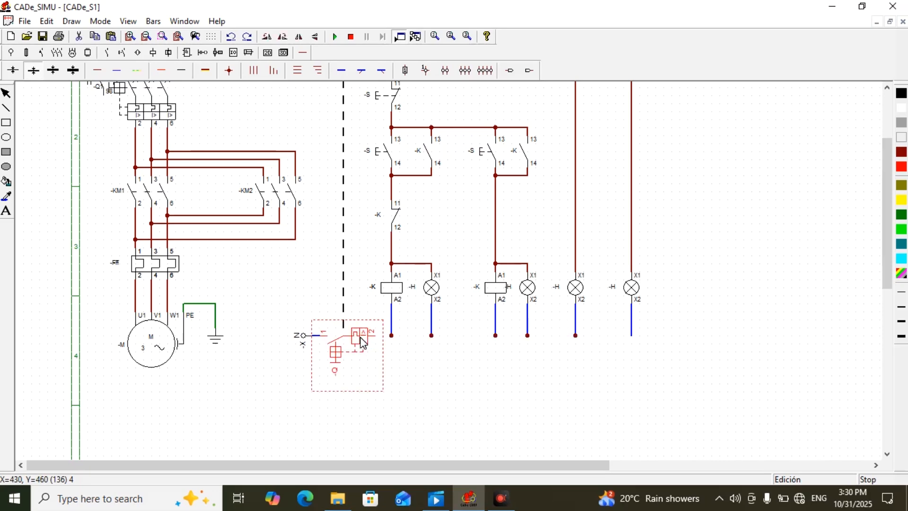
{"action": "left_click_drag", "start_coordinate": [369, 342], "coordinate": [372, 344]}
{"action": "left_click", "coordinate": [369, 337]}
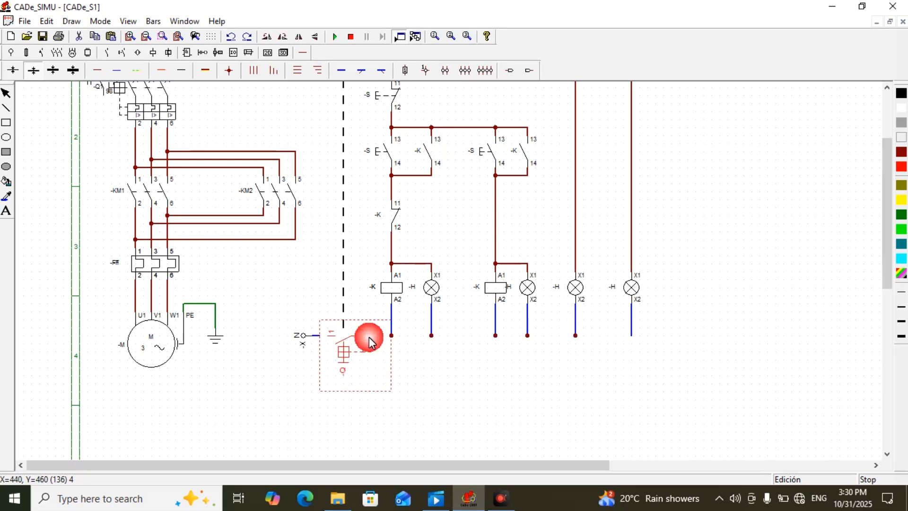
{"action": "left_click", "coordinate": [117, 70]}
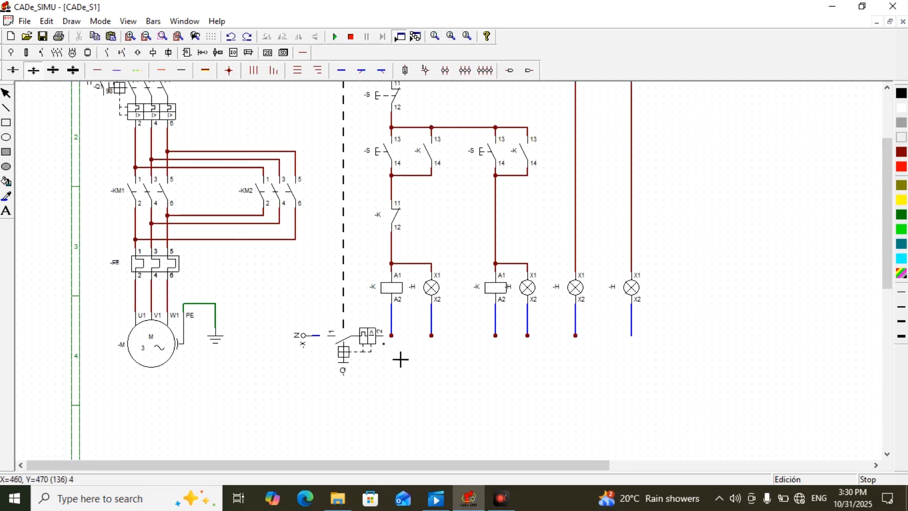
{"action": "mouse_move", "coordinate": [396, 348]}
{"action": "left_mouse_down"}
{"action": "mouse_move", "coordinate": [634, 370]}
{"action": "mouse_move", "coordinate": [634, 361]}
{"action": "left_mouse_up"}
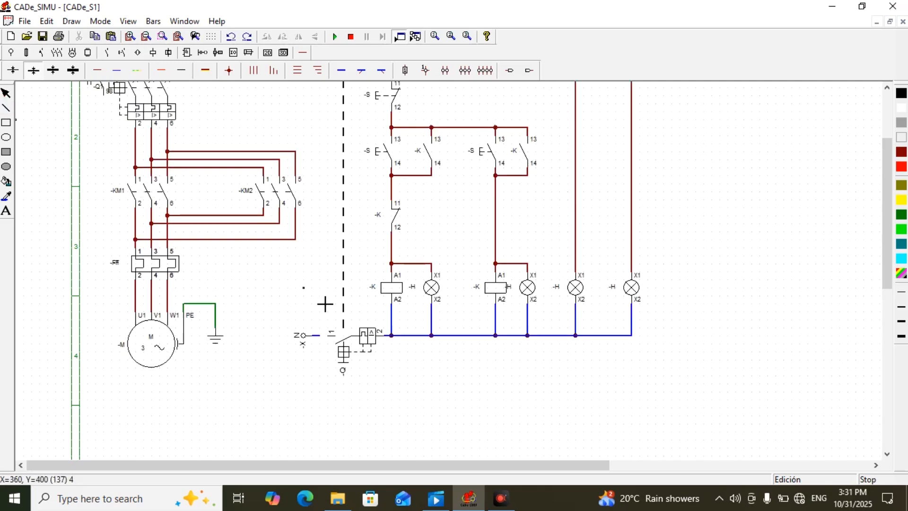
- Delete the stray 97-98 overload contact overlapping breaker Q1 in the power circuit
{"action": "scroll", "coordinate": [331, 313], "scroll_direction": "up", "scroll_amount": 3}
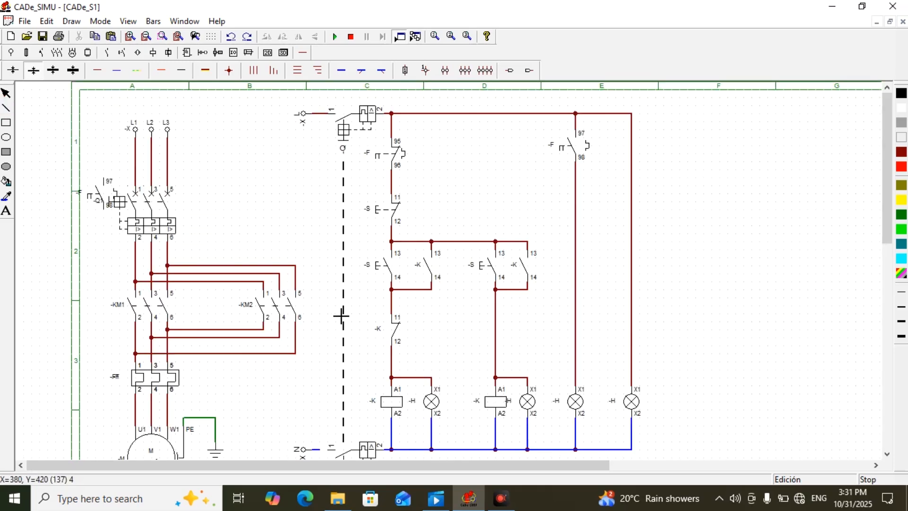
{"action": "left_click_drag", "start_coordinate": [889, 189], "coordinate": [888, 203]}
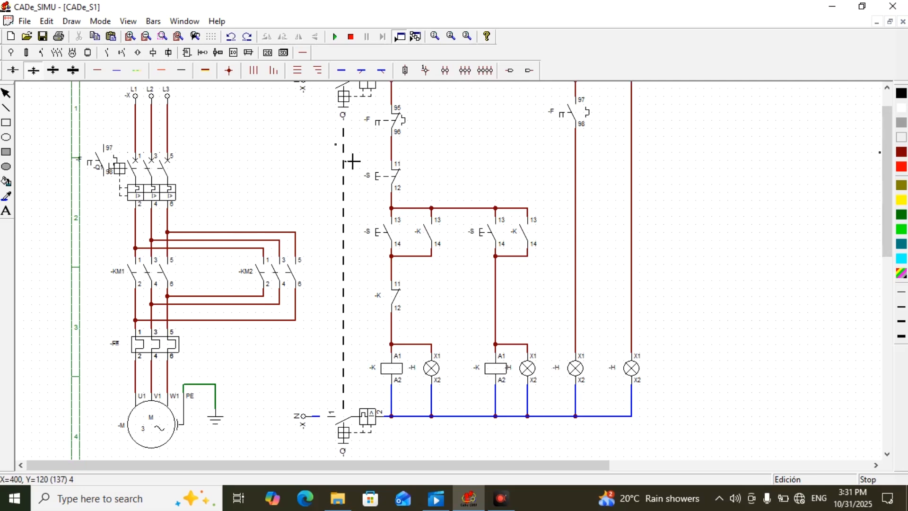
{"action": "left_click", "coordinate": [6, 93]}
{"action": "left_click", "coordinate": [30, 115]}
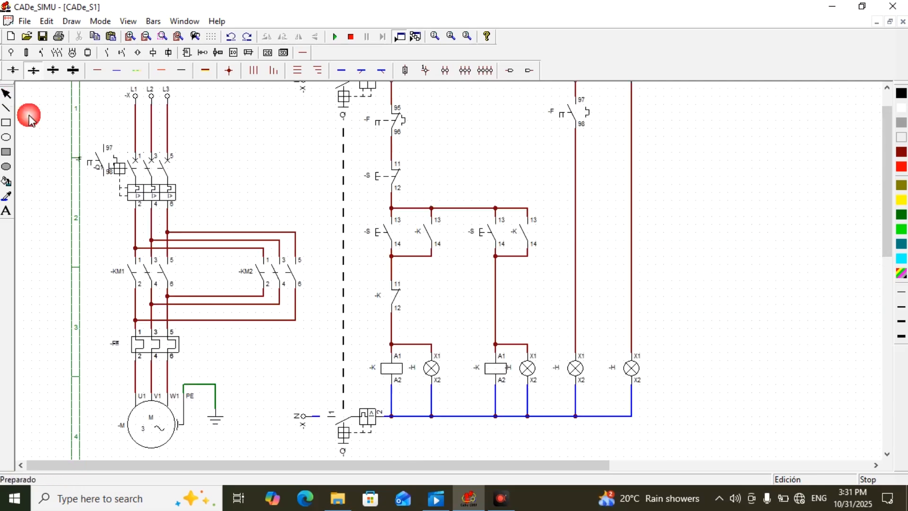
{"action": "left_click", "coordinate": [95, 153]}
{"action": "key", "text": "Delete"}
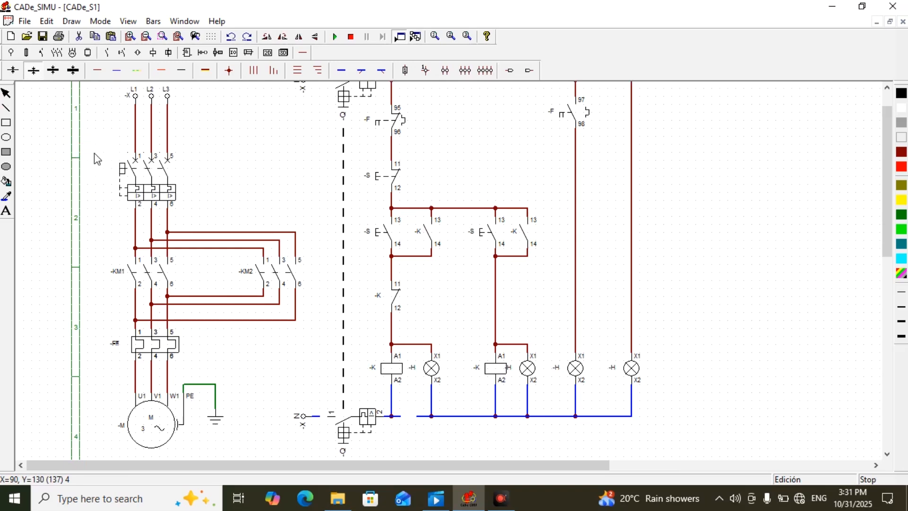
{"action": "key", "text": "ctrl+z"}
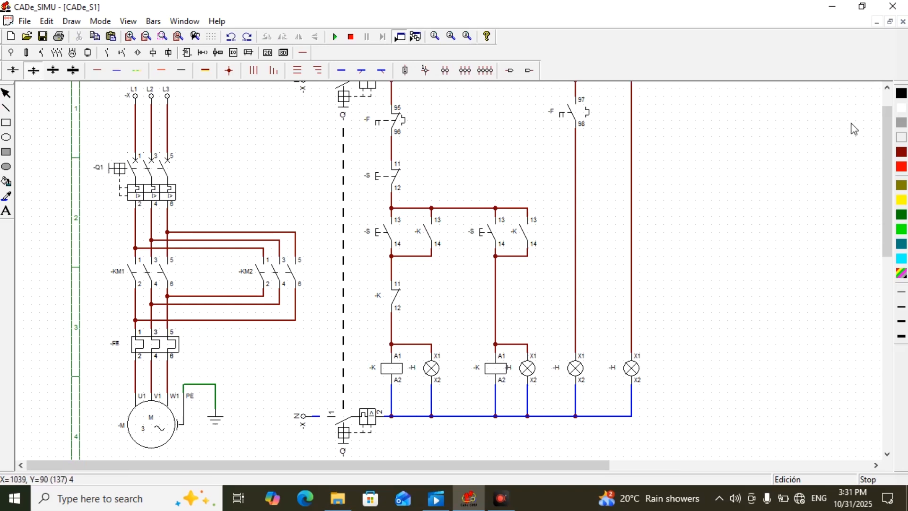
- Rename the normally closed 95-96 overload contact in the control circuit to -F1
{"action": "left_click", "coordinate": [887, 88]}
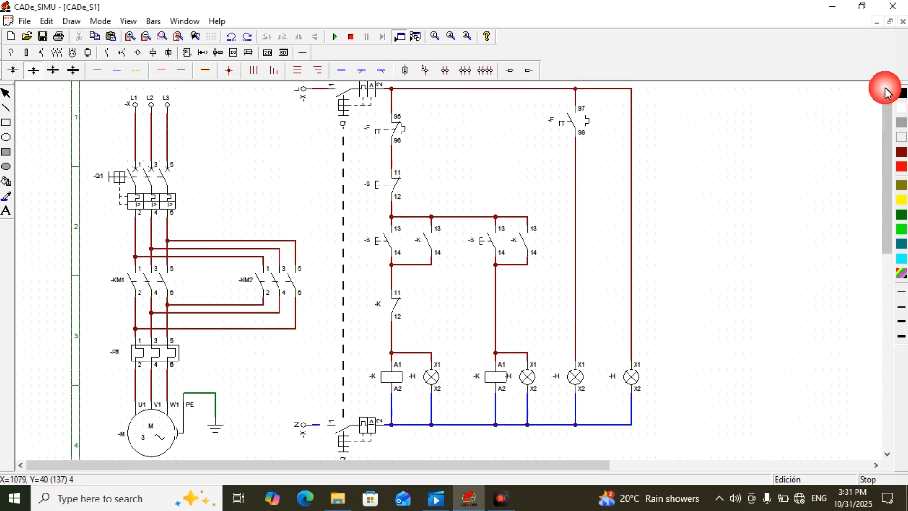
{"action": "left_click", "coordinate": [887, 88]}
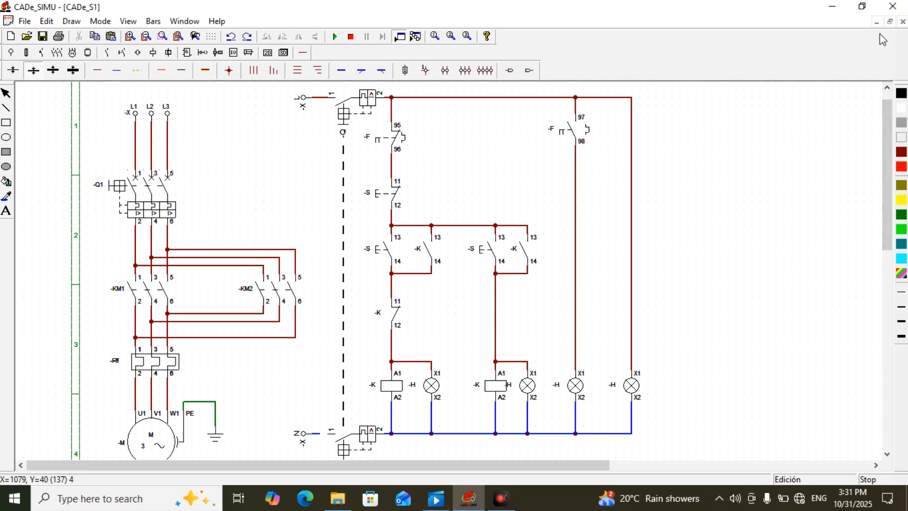
{"action": "double_click", "coordinate": [386, 143]}
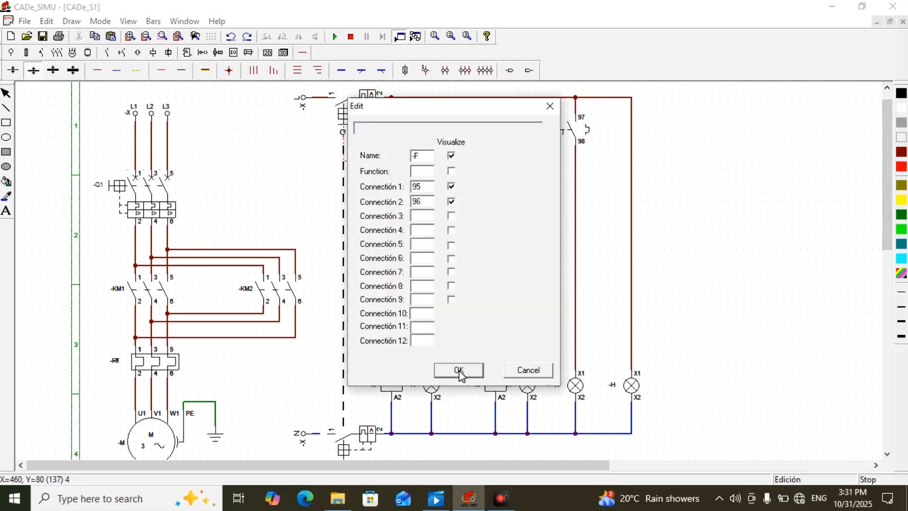
{"action": "left_click", "coordinate": [423, 157]}
{"action": "type", "text": "1"}
{"action": "left_click", "coordinate": [459, 370]}
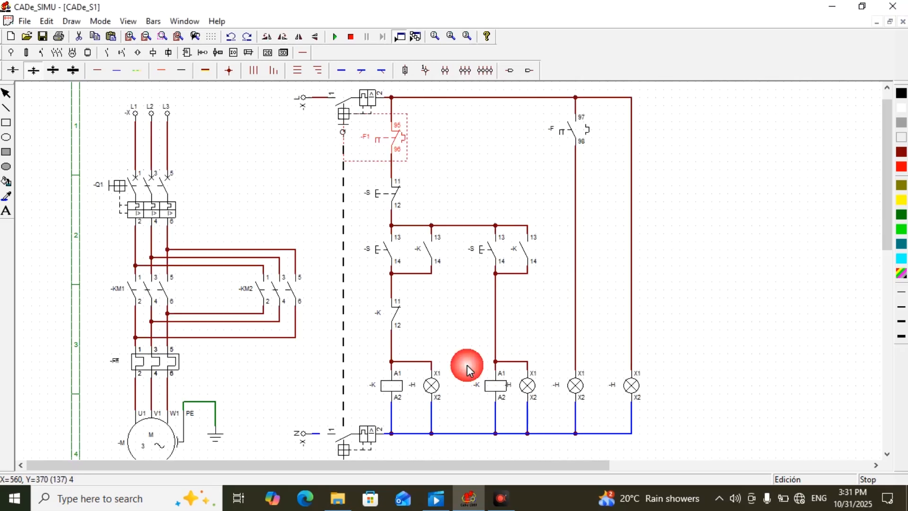
- Rename the normally open 97-98 overload contact in the control circuit to -F2
{"action": "left_click", "coordinate": [571, 137]}
{"action": "double_click", "coordinate": [571, 137]}
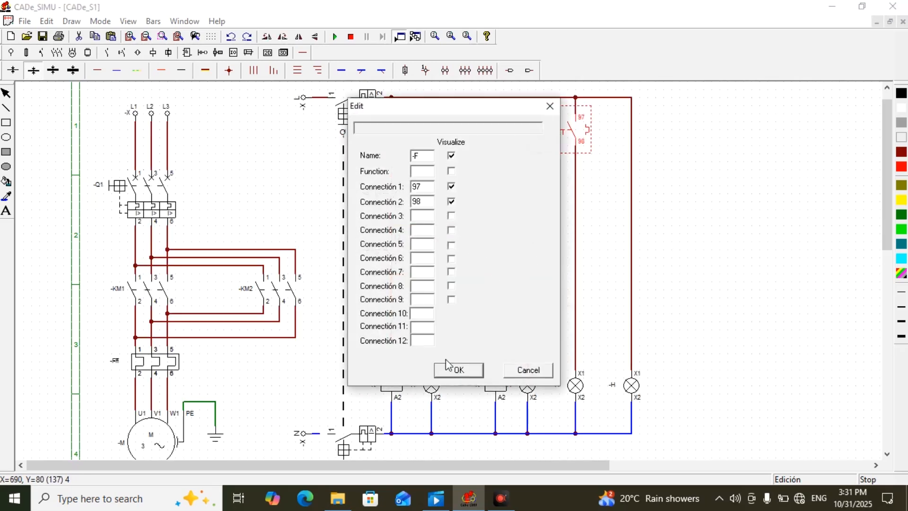
{"action": "left_click", "coordinate": [434, 165]}
{"action": "left_click", "coordinate": [458, 370]}
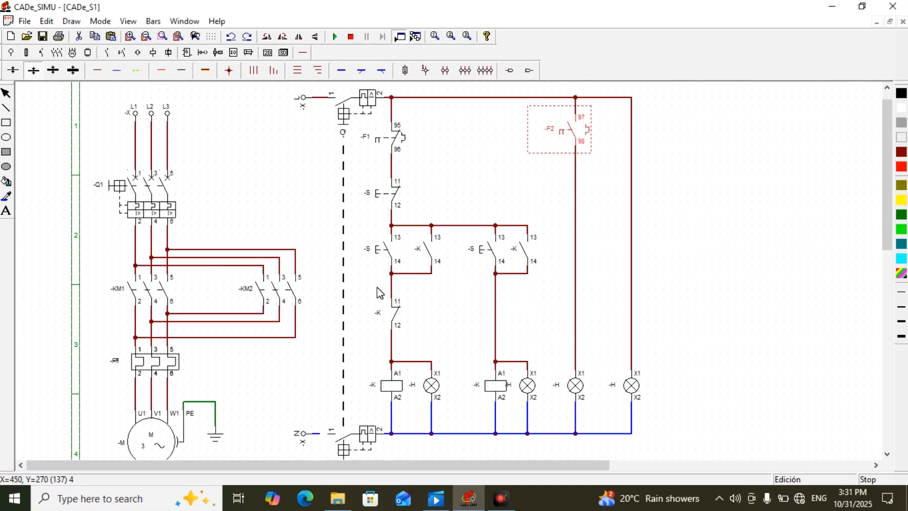
- Rename the normally closed pushbutton to -S0 and the normally open pushbutton directly beneath it to -S1
{"action": "double_click", "coordinate": [387, 203]}
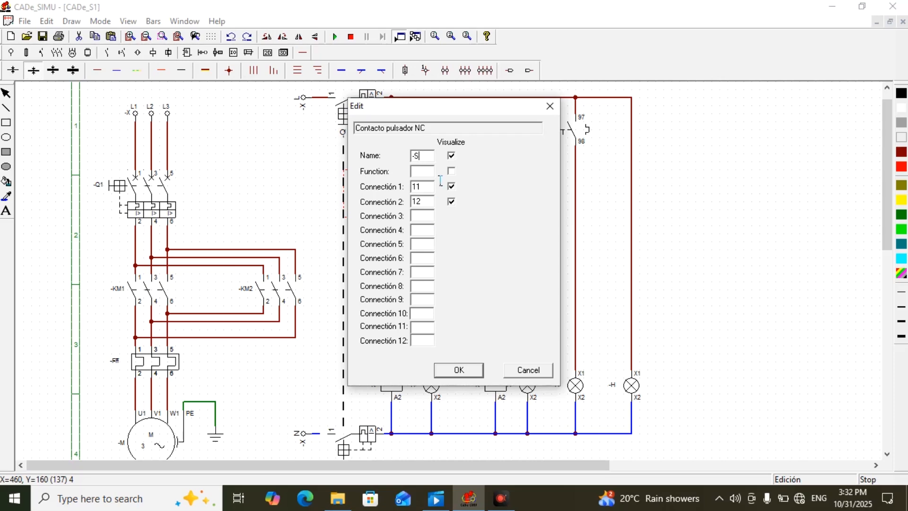
{"action": "type", "text": "0"}
{"action": "left_click", "coordinate": [469, 370]}
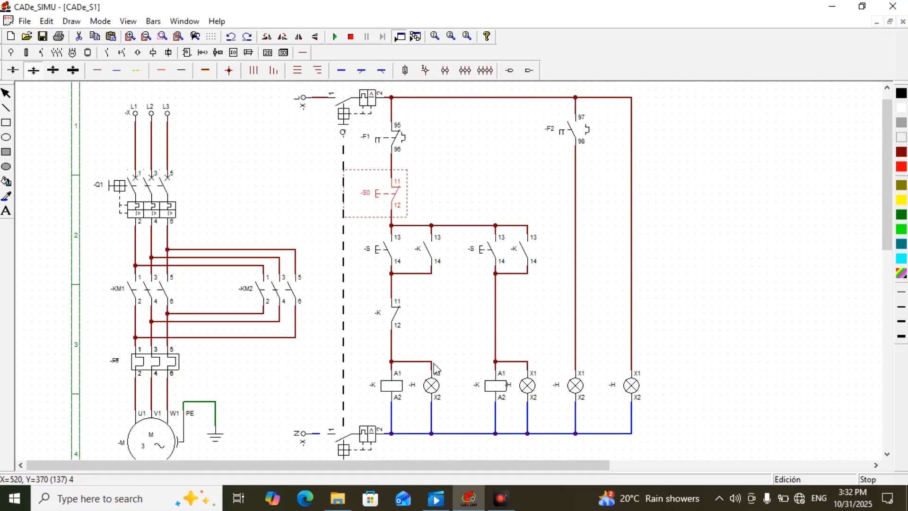
{"action": "double_click", "coordinate": [389, 258]}
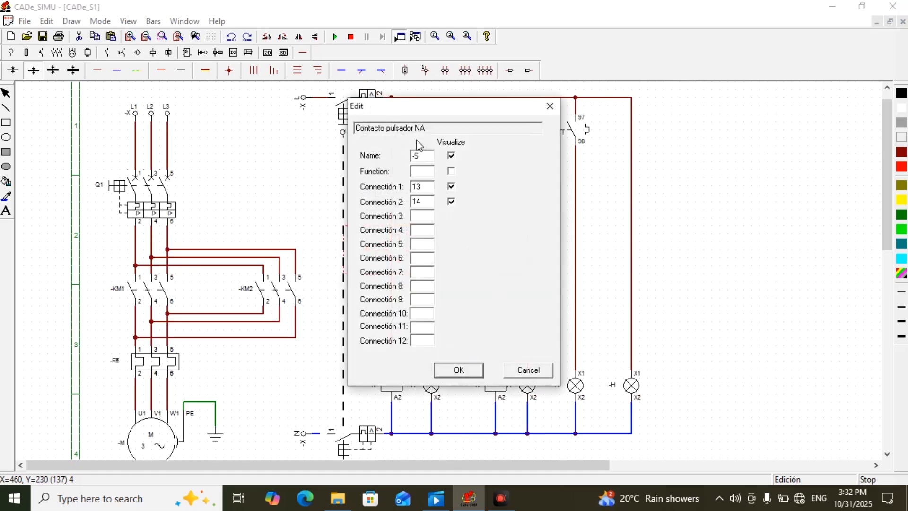
{"action": "left_click", "coordinate": [422, 155]}
{"action": "left_click", "coordinate": [459, 370]}
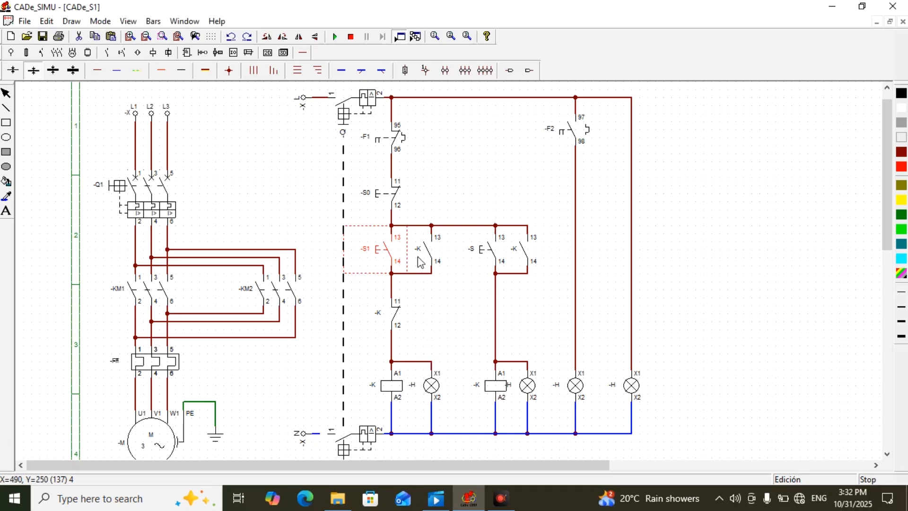
- Rename the normally open auxiliary contact parallel to pushbutton S1 to -KM1
{"action": "double_click", "coordinate": [429, 242]}
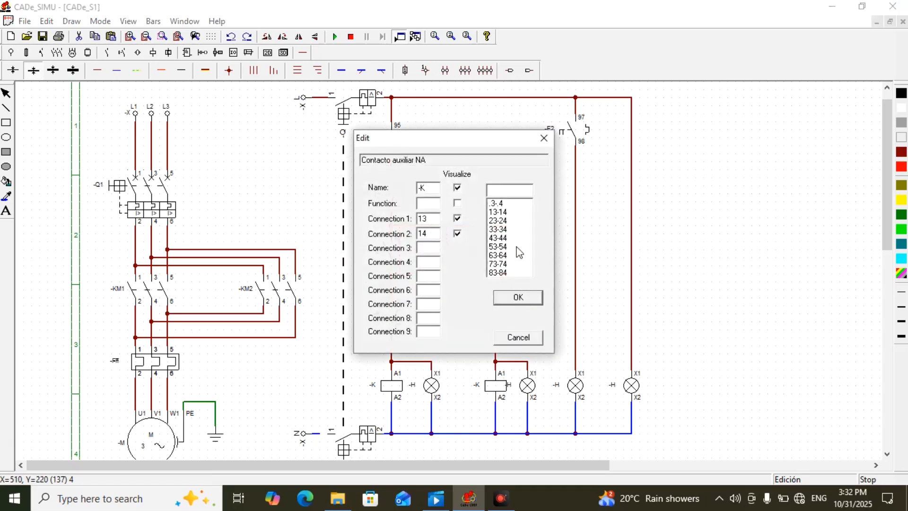
{"action": "left_click", "coordinate": [432, 193]}
{"action": "type", "text": "M1"}
{"action": "left_click", "coordinate": [517, 298]}
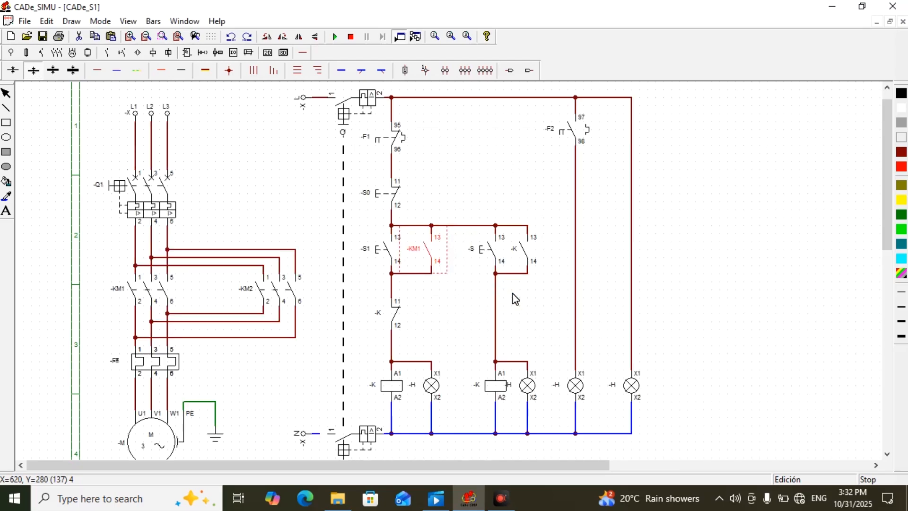
- Rename the normally open pushbutton in the second coil branch to -S2
{"action": "left_click", "coordinate": [489, 256]}
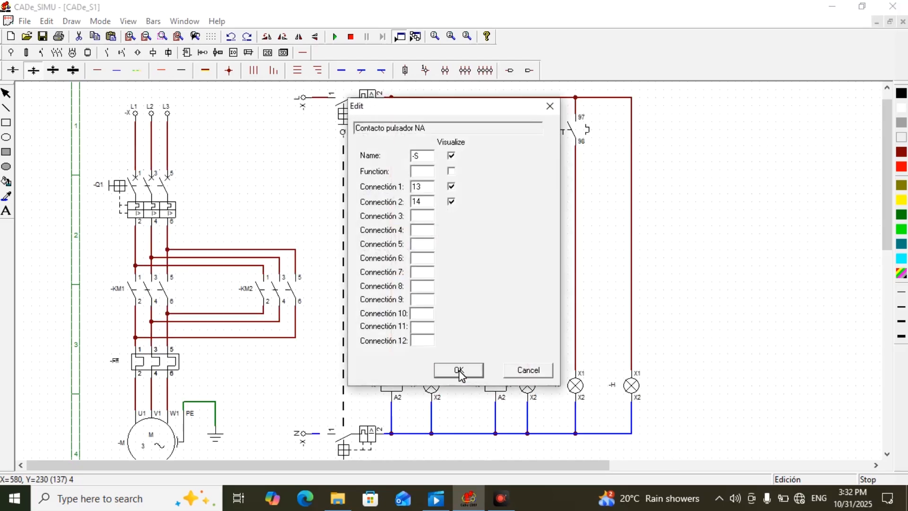
{"action": "left_click", "coordinate": [431, 158]}
{"action": "type", "text": "2"}
{"action": "left_click", "coordinate": [459, 369]}
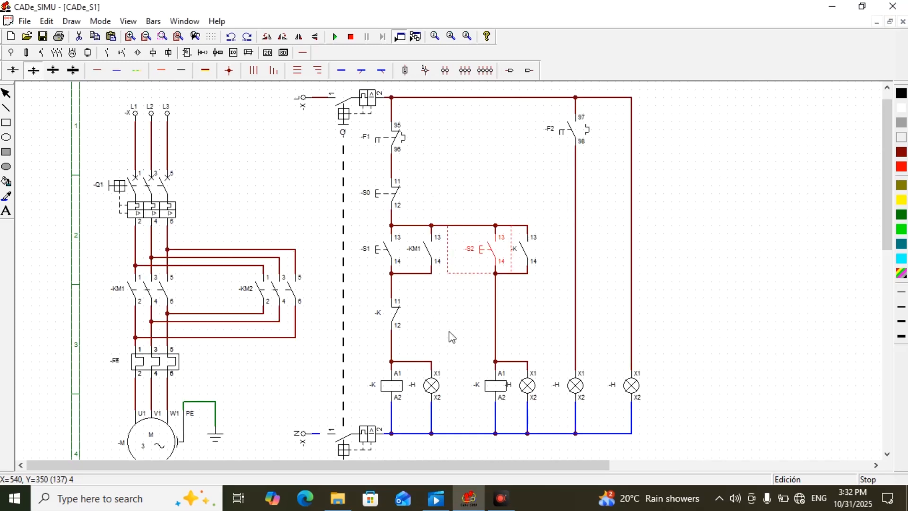
- Rename the normally open auxiliary contact parallel to pushbutton S2 to -KM2
{"action": "double_click", "coordinate": [524, 251]}
{"action": "left_click", "coordinate": [435, 190]}
{"action": "type", "text": "M2"}
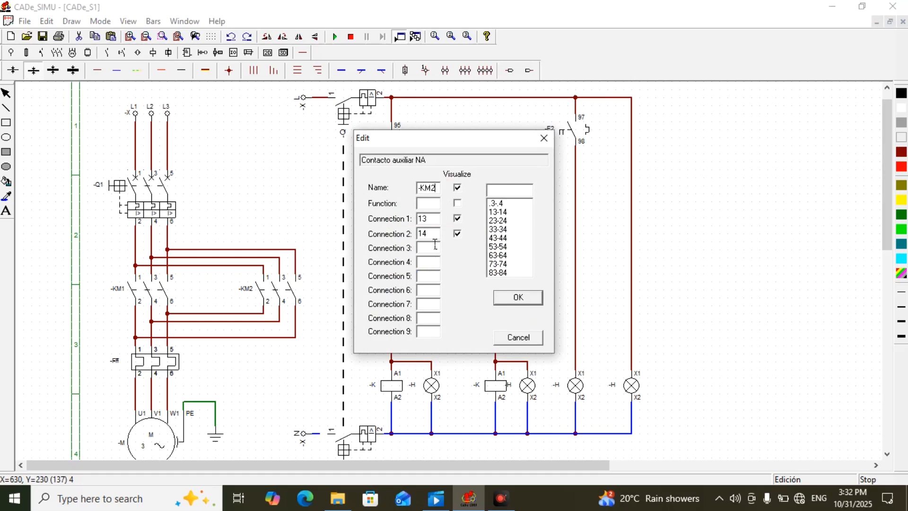
{"action": "left_click", "coordinate": [519, 297]}
- Rename the coil in the first branch of the control circuit to -KM1
{"action": "double_click", "coordinate": [393, 389]}
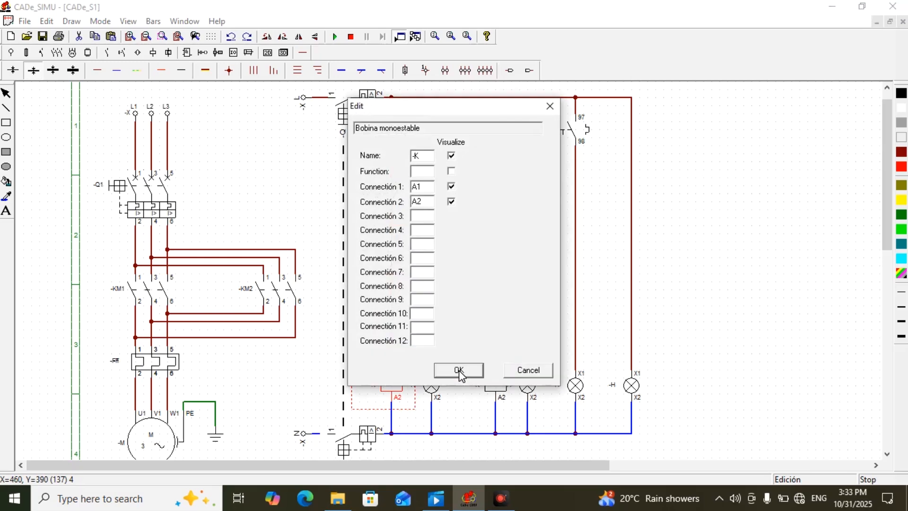
{"action": "left_click", "coordinate": [429, 158]}
{"action": "type", "text": "M1"}
{"action": "left_click", "coordinate": [476, 366]}
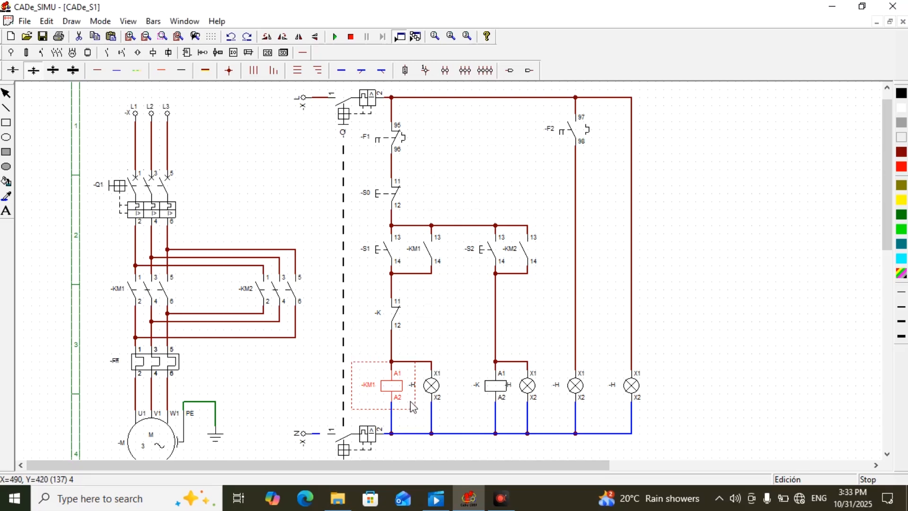
- Rename the lamp beside coil KM1 to -H2 and set its colour to yellow
{"action": "left_click", "coordinate": [431, 389]}
{"action": "double_click", "coordinate": [435, 395]}
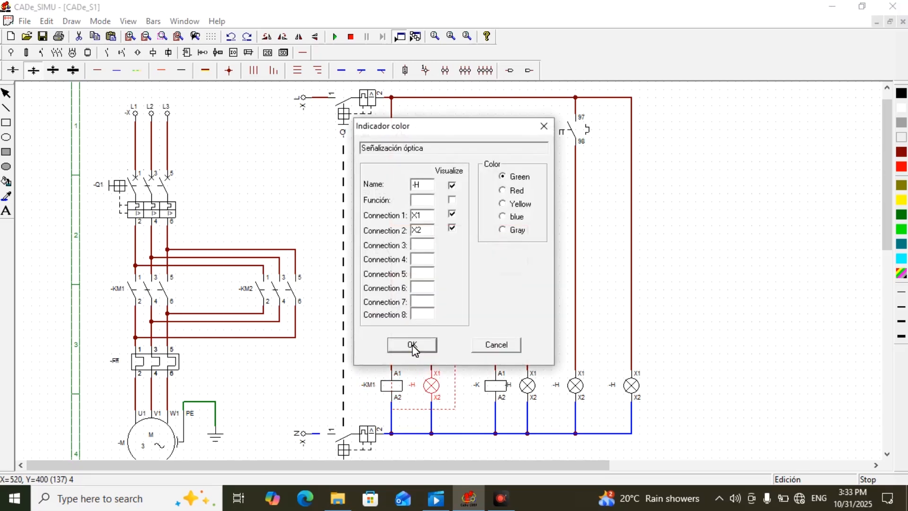
{"action": "left_click", "coordinate": [426, 185]}
{"action": "type", "text": "2"}
{"action": "left_click", "coordinate": [503, 204]}
{"action": "left_click", "coordinate": [412, 345]}
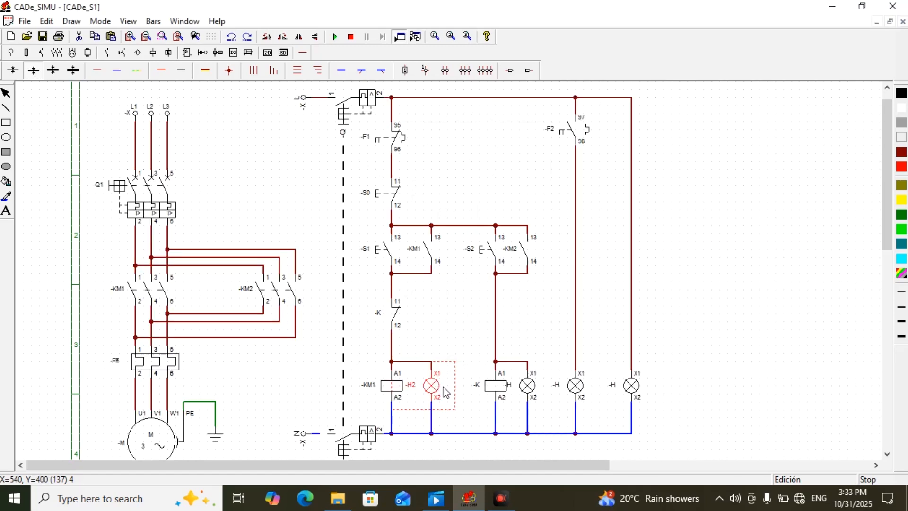
- Rename the coil in the second branch, below pushbutton S2, to -KM2
{"action": "left_click", "coordinate": [505, 388]}
{"action": "double_click", "coordinate": [505, 388]}
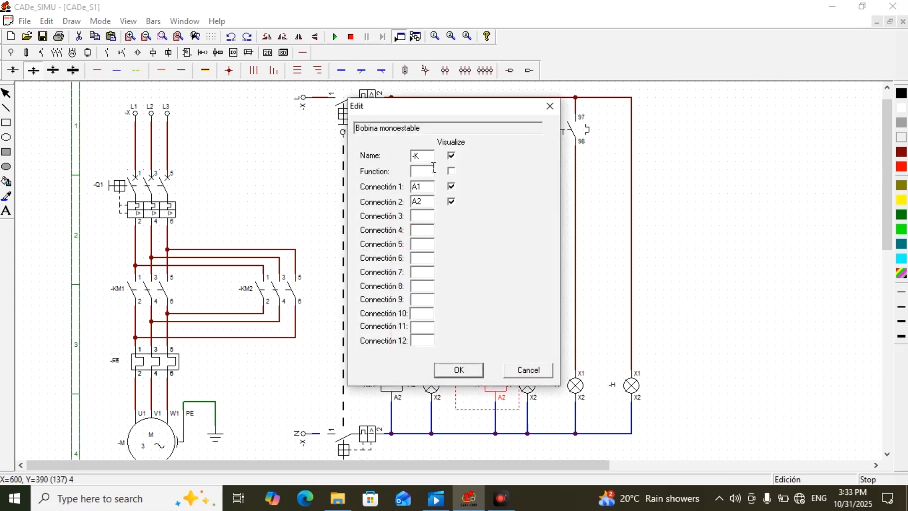
{"action": "left_click", "coordinate": [424, 156]}
{"action": "type", "text": "M2"}
{"action": "left_click", "coordinate": [464, 371]}
{"action": "left_click", "coordinate": [463, 372]}
- Rename the lamp beside coil KM2 to -H3 and set its colour to yellow
{"action": "double_click", "coordinate": [527, 390]}
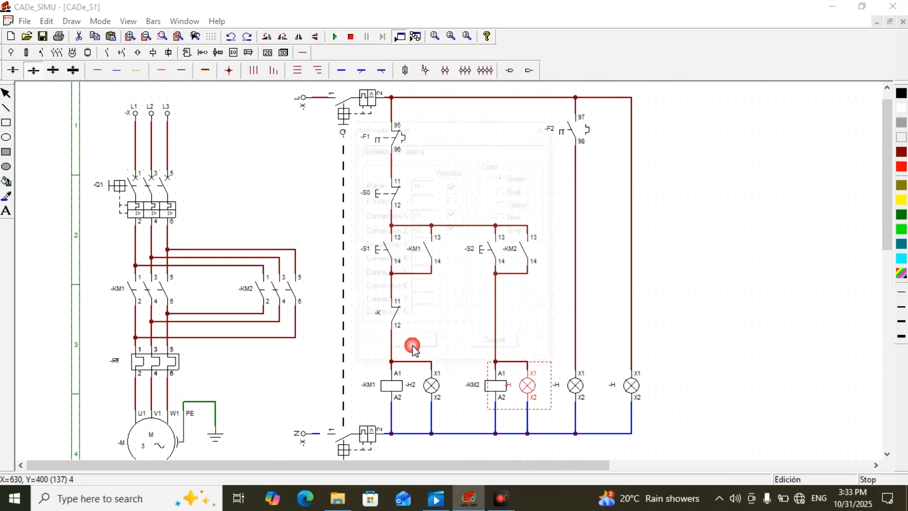
{"action": "left_click", "coordinate": [428, 190]}
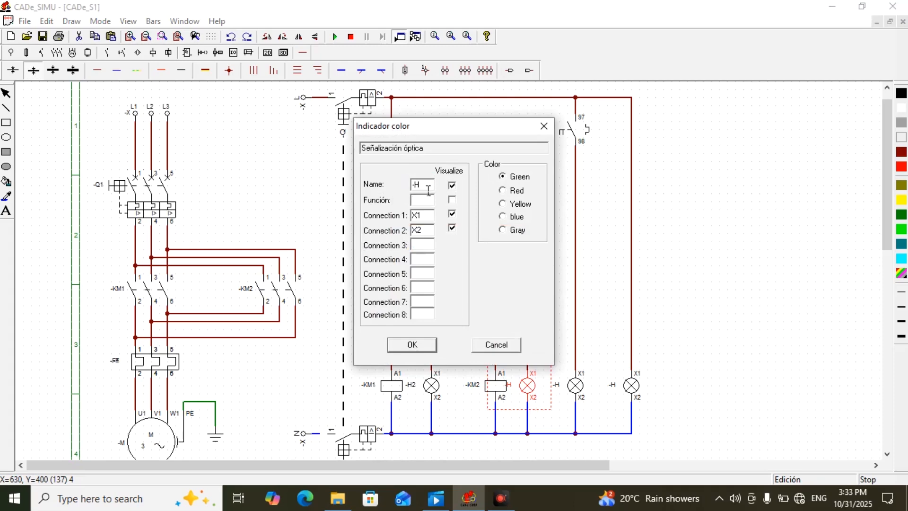
{"action": "type", "text": "3"}
{"action": "left_click", "coordinate": [416, 345]}
- Rename the normally closed 11-12 interlock contact above coil KM1 to -KM2
{"action": "double_click", "coordinate": [393, 320]}
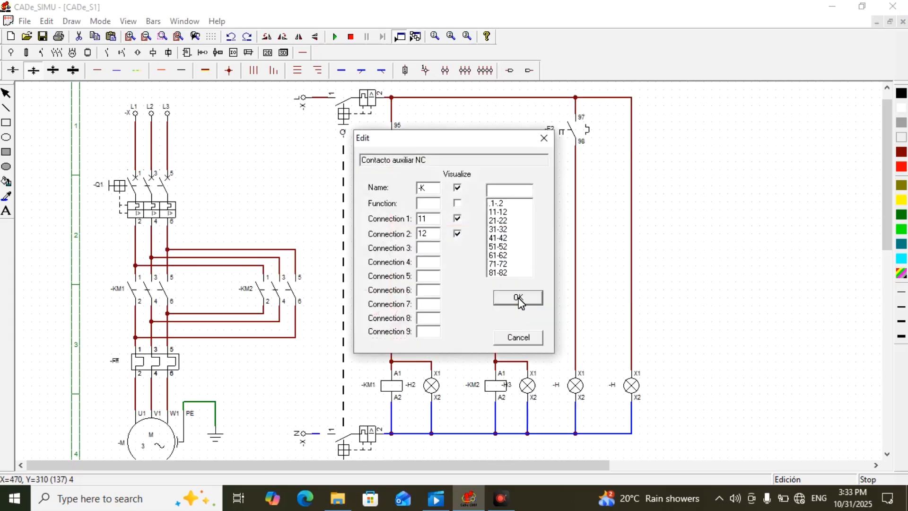
{"action": "left_click", "coordinate": [437, 189]}
{"action": "type", "text": "M2"}
{"action": "left_click", "coordinate": [519, 297]}
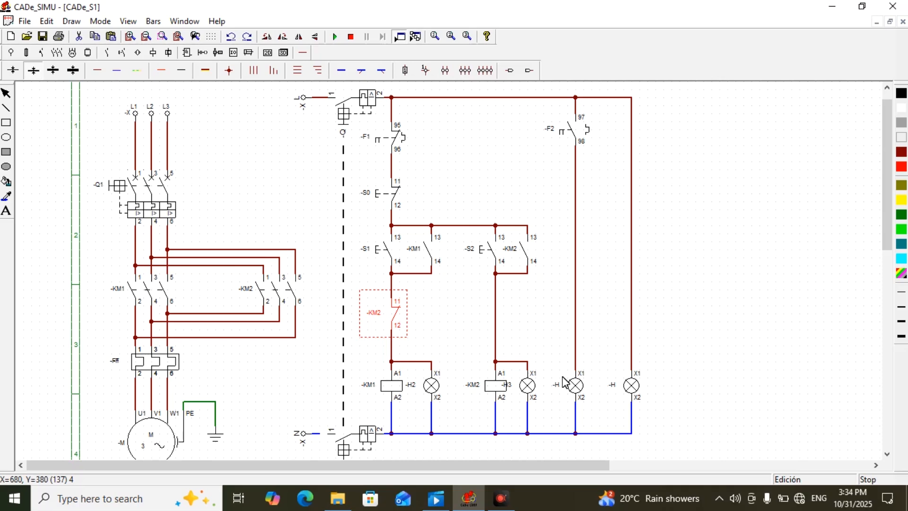
- Rename the lamp fed by overload contact F2 to -H1 and the lamp in the last branch to -H0
{"action": "double_click", "coordinate": [576, 385]}
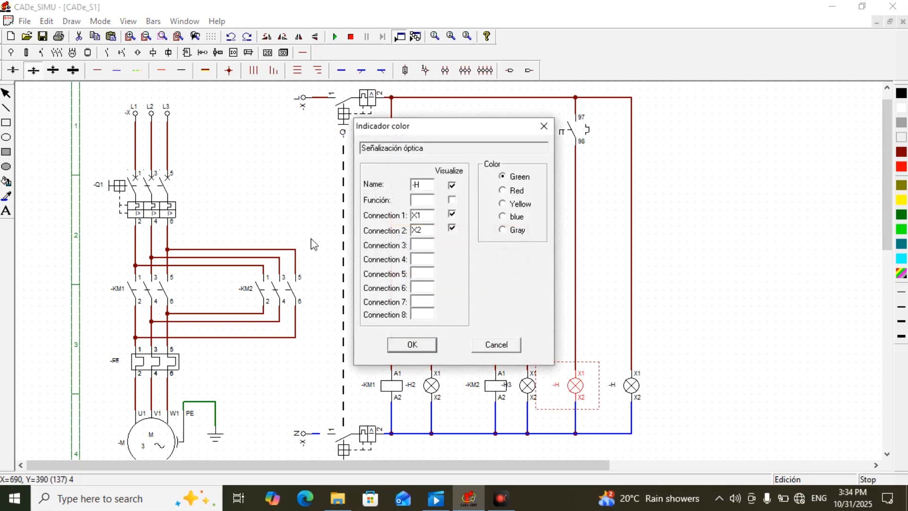
{"action": "left_click", "coordinate": [422, 187]}
{"action": "type", "text": "1"}
{"action": "left_click", "coordinate": [415, 346]}
{"action": "double_click", "coordinate": [631, 391]}
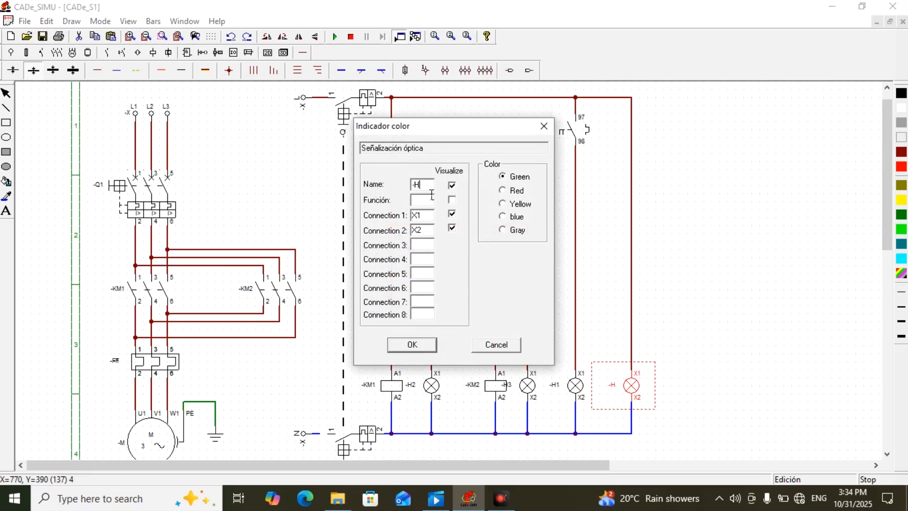
{"action": "type", "text": "0"}
{"action": "left_click", "coordinate": [431, 346]}
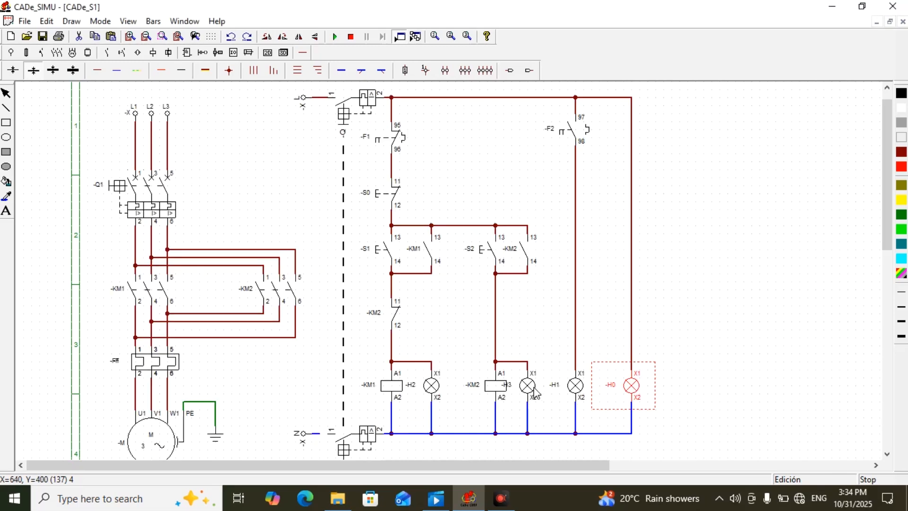
- Set the colour of lamp H1 to red
{"action": "double_click", "coordinate": [554, 387]}
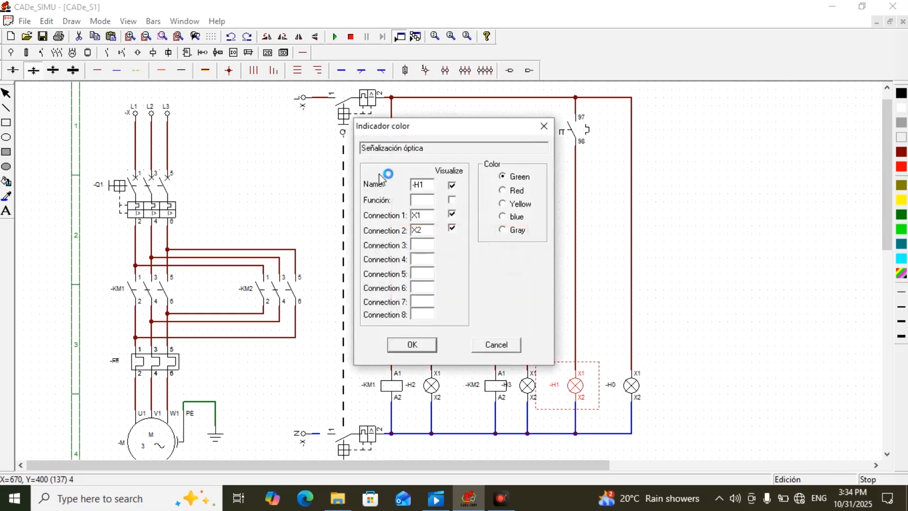
{"action": "left_click", "coordinate": [512, 190]}
{"action": "left_click", "coordinate": [418, 344]}
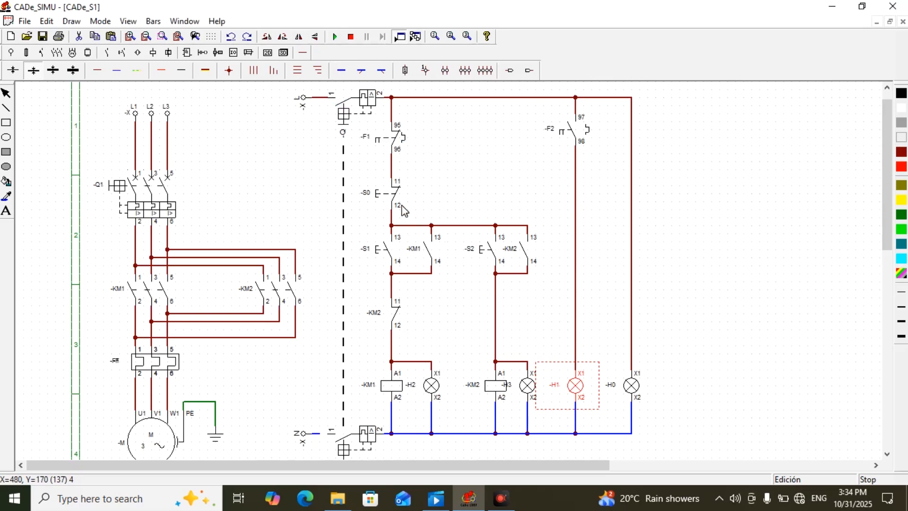
- Rename the L and N control-circuit breakers to -Q2, and wire the N terminal to its breaker with a blue neutral line
{"action": "double_click", "coordinate": [352, 124]}
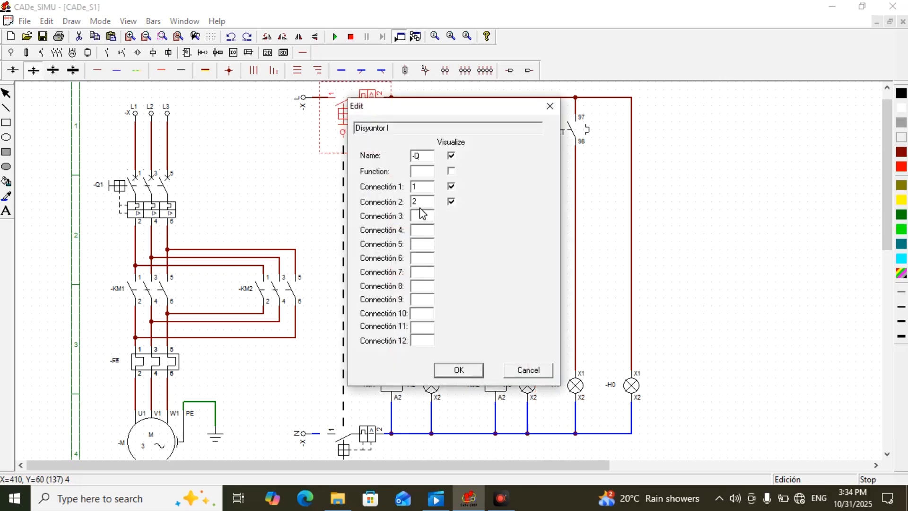
{"action": "type", "text": "2"}
{"action": "left_click", "coordinate": [463, 374]}
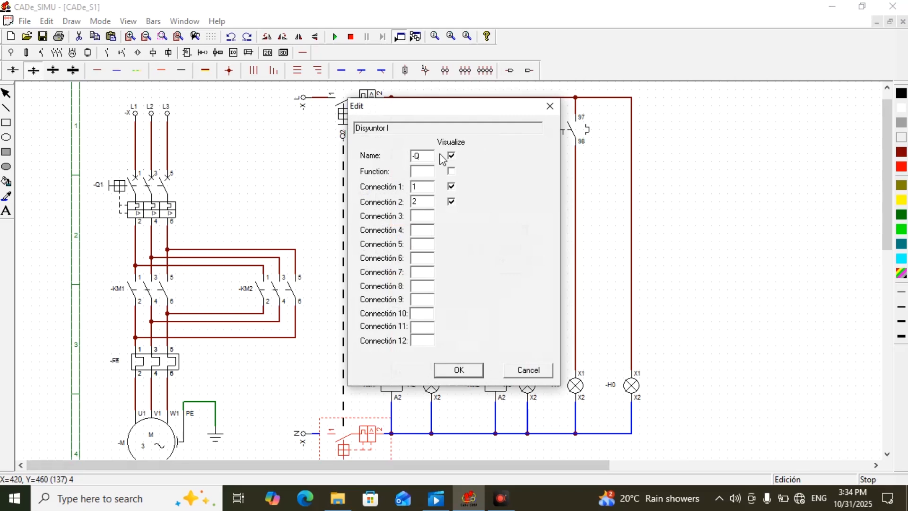
{"action": "left_click", "coordinate": [428, 160]}
{"action": "left_click", "coordinate": [462, 371]}
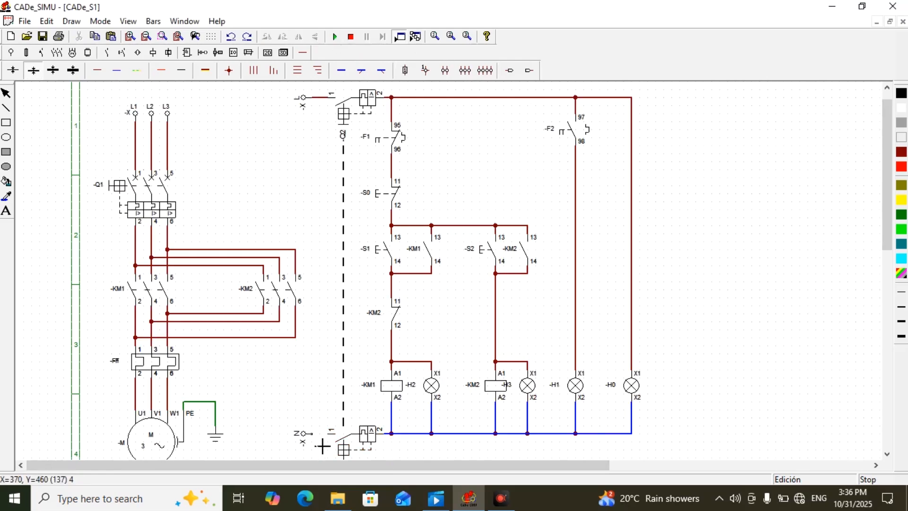
{"action": "left_click_drag", "start_coordinate": [312, 434], "coordinate": [331, 437]}
- Start the simulation and close the control breaker Q2 and the power breaker Q1
{"action": "left_click", "coordinate": [332, 36]}
{"action": "left_click", "coordinate": [347, 96]}
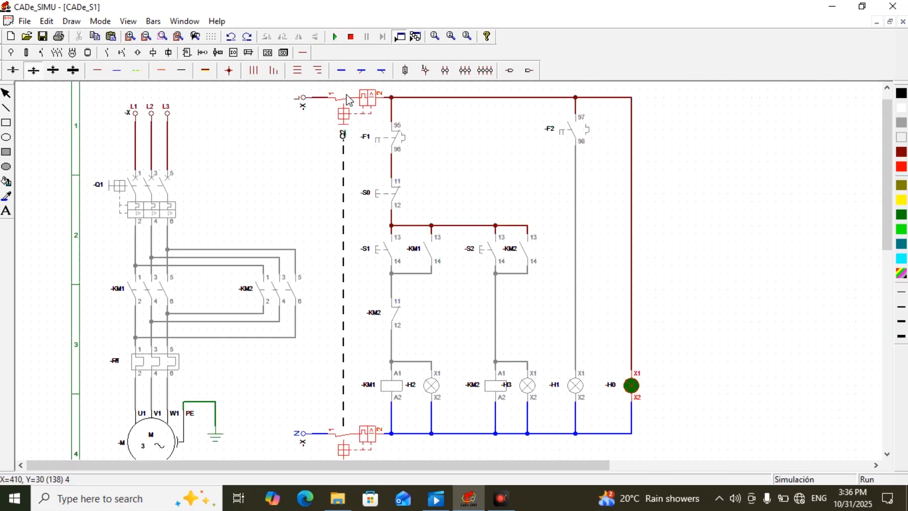
{"action": "left_click", "coordinate": [164, 174]}
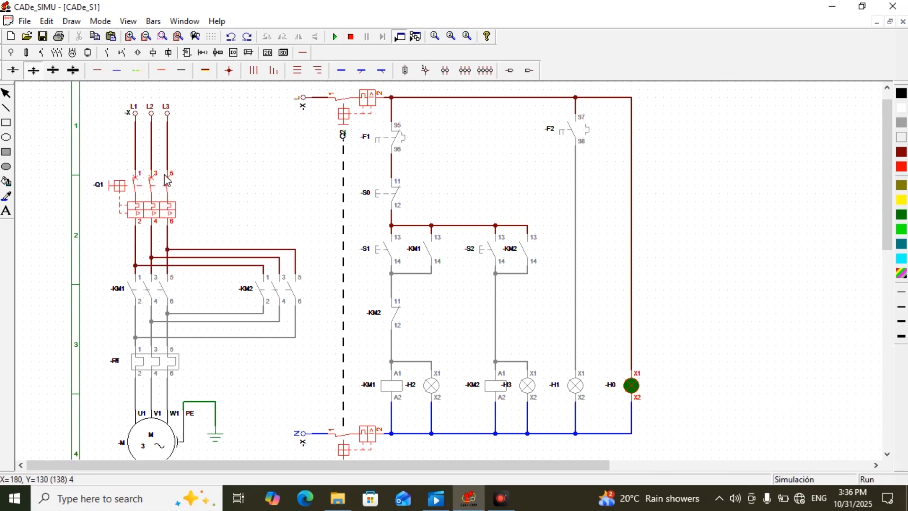
- Test forward running by starting the motor with S1 and stopping it with S0, twice
{"action": "left_click", "coordinate": [386, 248]}
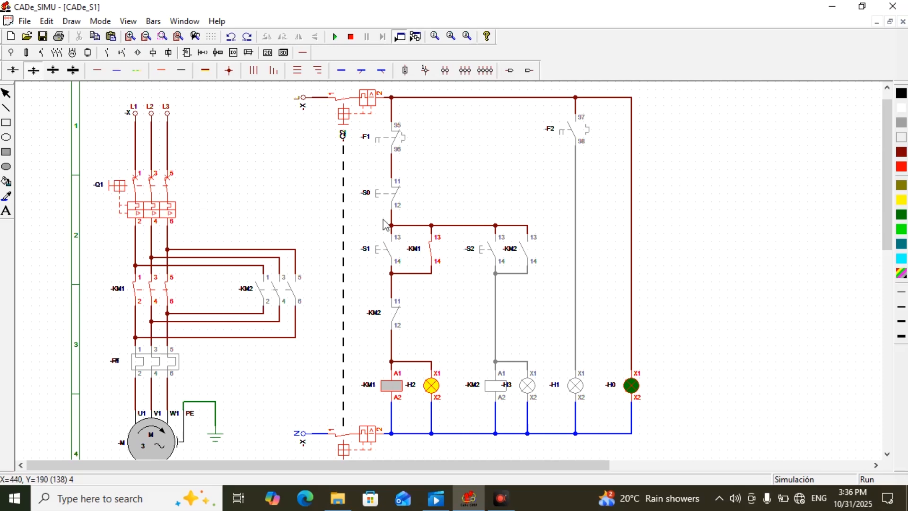
{"action": "left_click", "coordinate": [395, 194]}
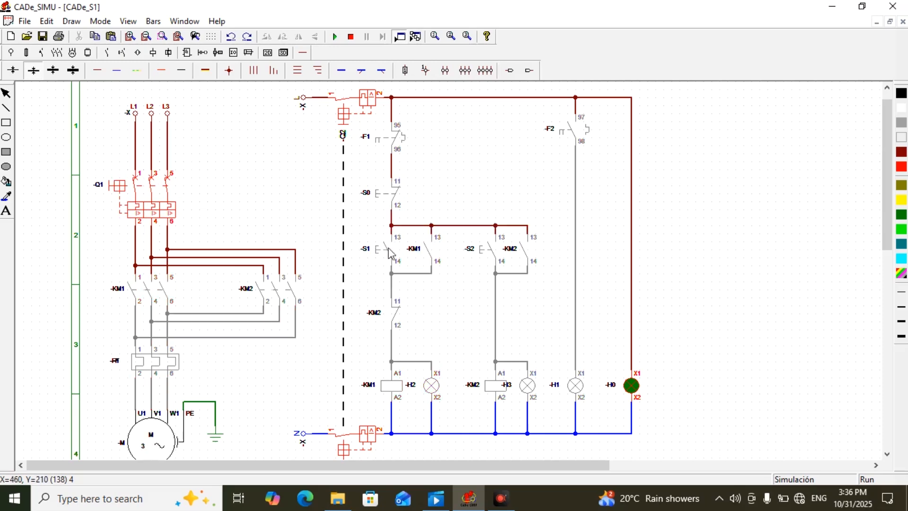
{"action": "left_click", "coordinate": [392, 259]}
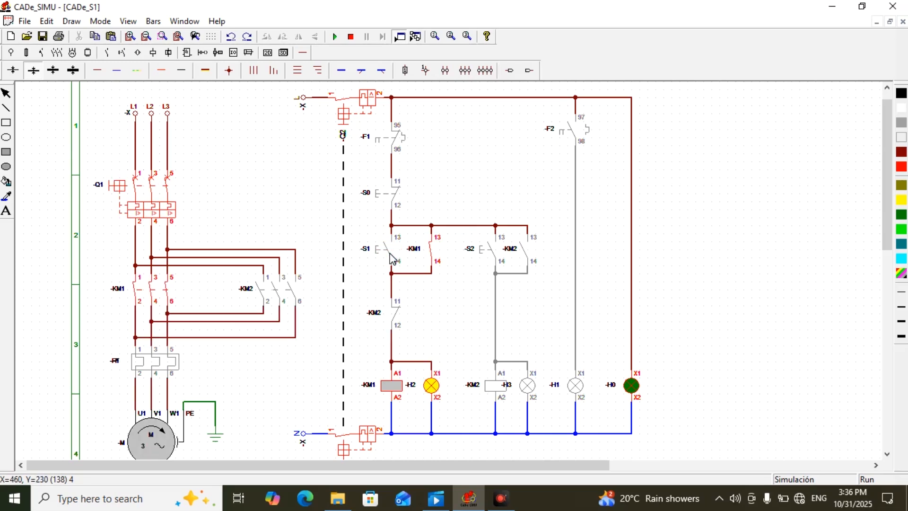
{"action": "left_click", "coordinate": [395, 196]}
- Test reverse running by starting the motor with S2, and cut the control supply by opening breaker Q2
{"action": "left_click", "coordinate": [489, 253]}
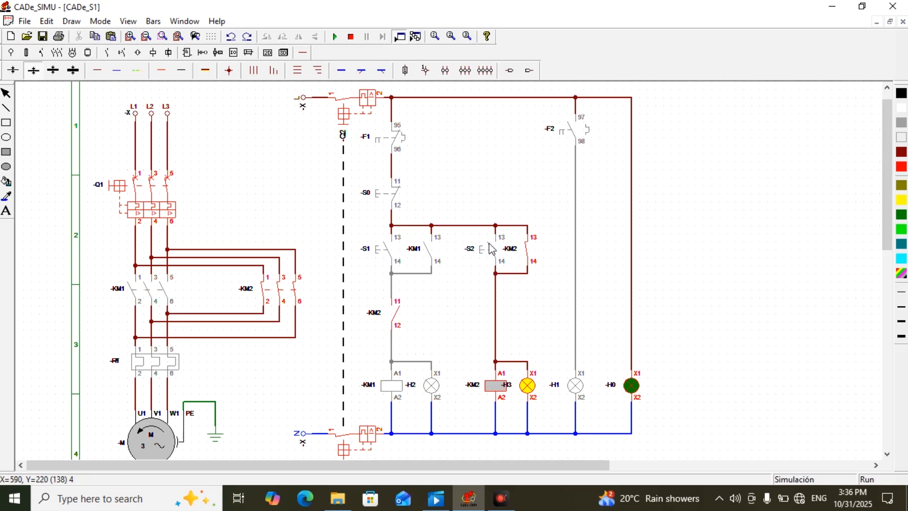
{"action": "left_click", "coordinate": [345, 112]}
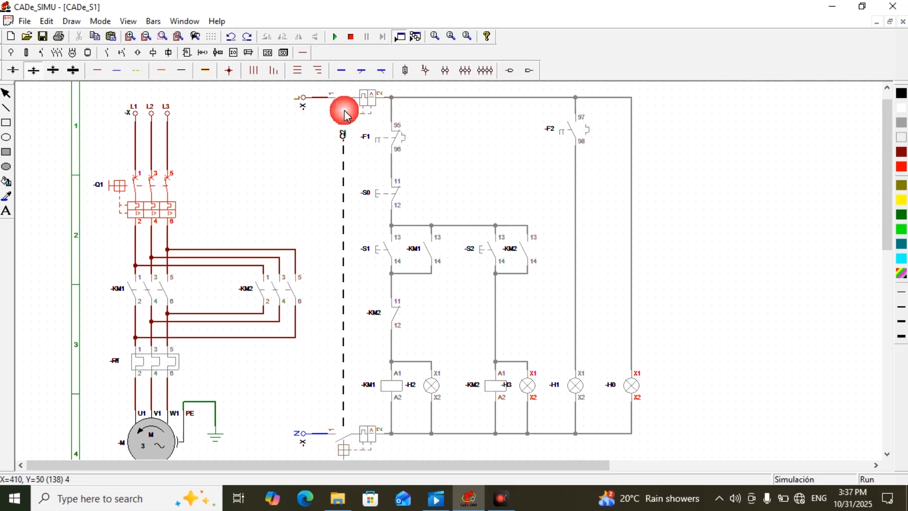
- Close breaker Q2, start reverse running with S2, and try to stop the motor with S0
{"action": "left_click", "coordinate": [345, 112]}
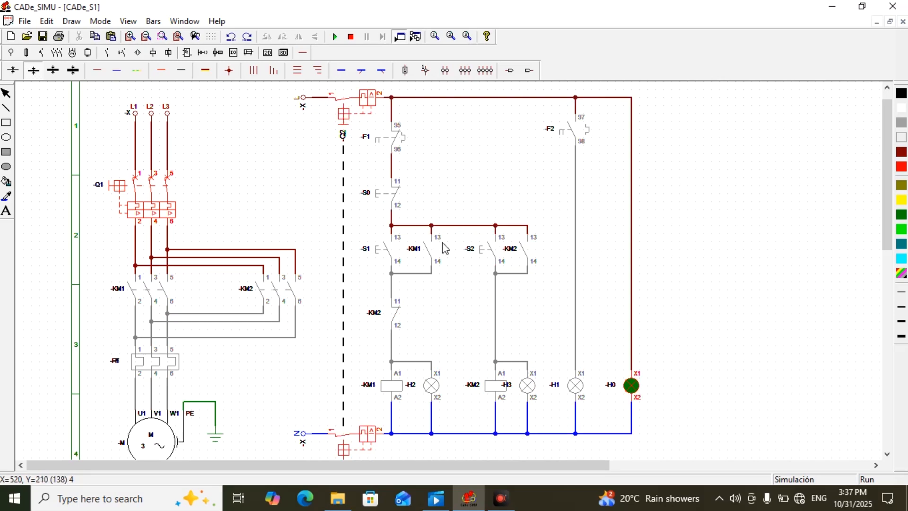
{"action": "left_click", "coordinate": [496, 251]}
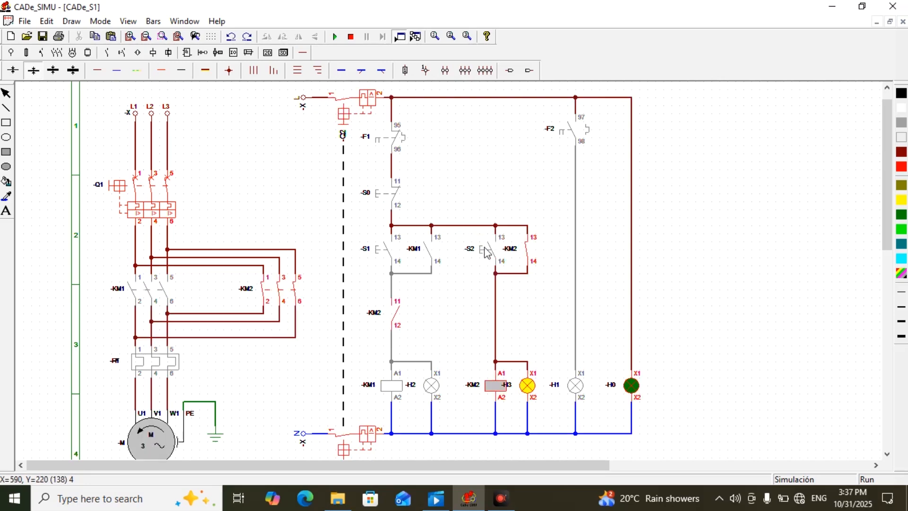
{"action": "left_click", "coordinate": [397, 202]}
{"action": "left_click", "coordinate": [393, 201]}
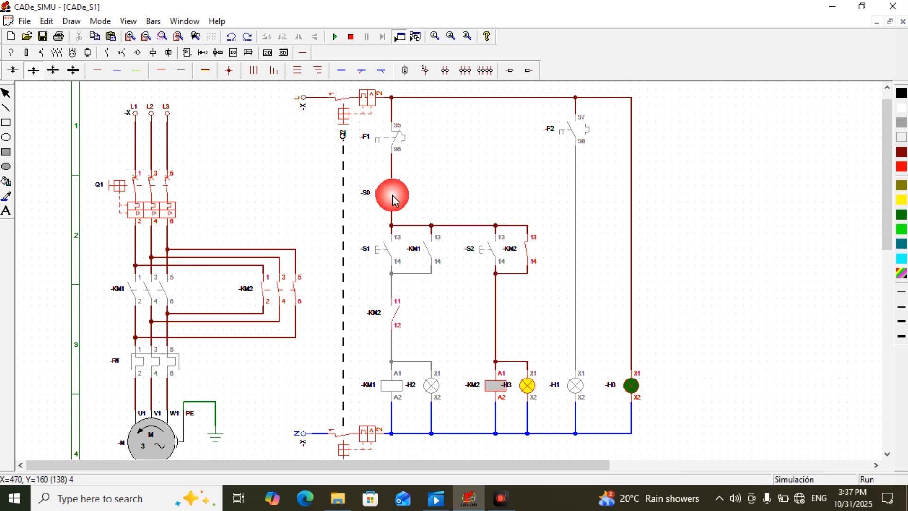
- Try S1 and S0 during reverse running, and cut the control supply by opening breaker Q2
{"action": "left_click", "coordinate": [391, 244]}
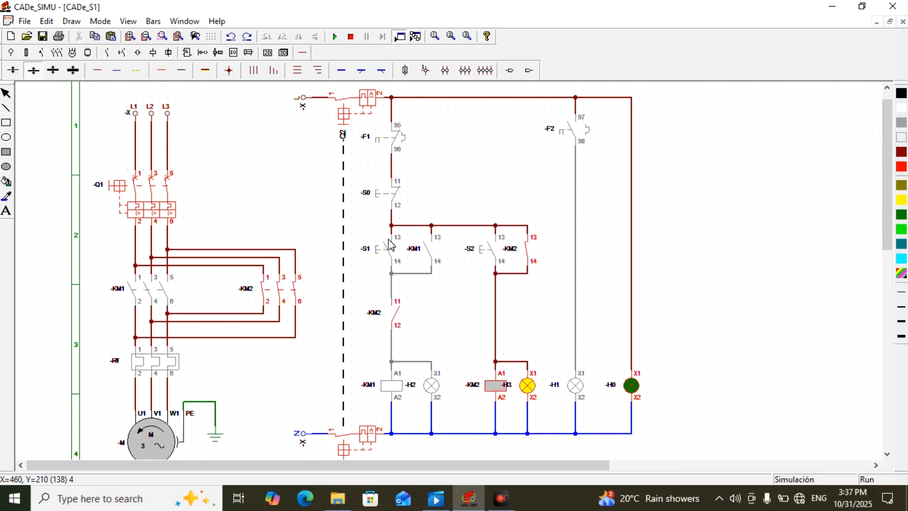
{"action": "left_click", "coordinate": [391, 244]}
{"action": "left_click", "coordinate": [398, 198]}
{"action": "left_click", "coordinate": [396, 196]}
{"action": "left_click", "coordinate": [396, 196]}
{"action": "left_click", "coordinate": [397, 247]}
{"action": "left_click", "coordinate": [351, 453]}
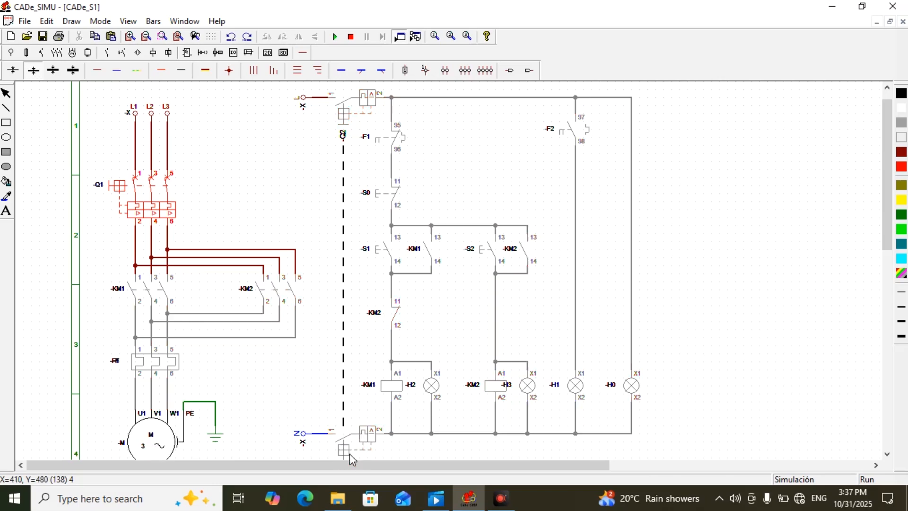
- Reclose breaker Q2 and test forward running twice, starting with S1 and stopping with S0
{"action": "left_click", "coordinate": [387, 246]}
{"action": "left_click", "coordinate": [353, 438]}
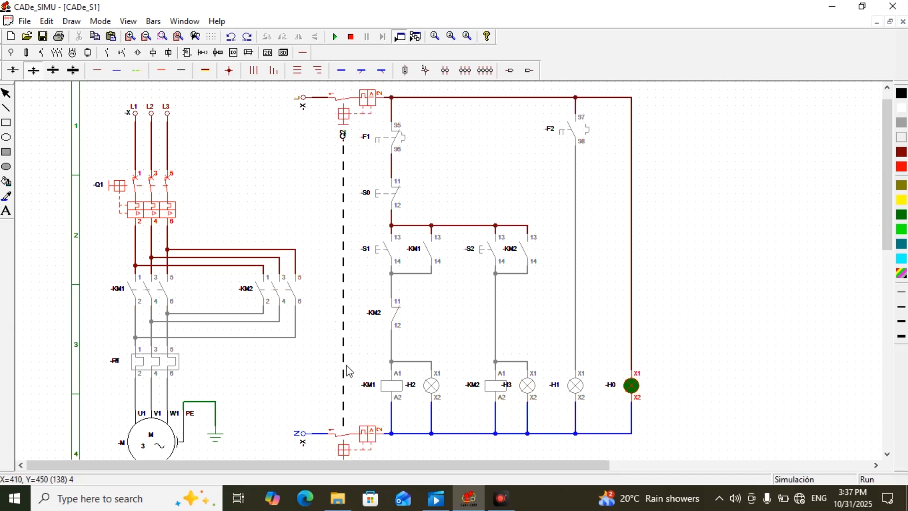
{"action": "left_click", "coordinate": [385, 250]}
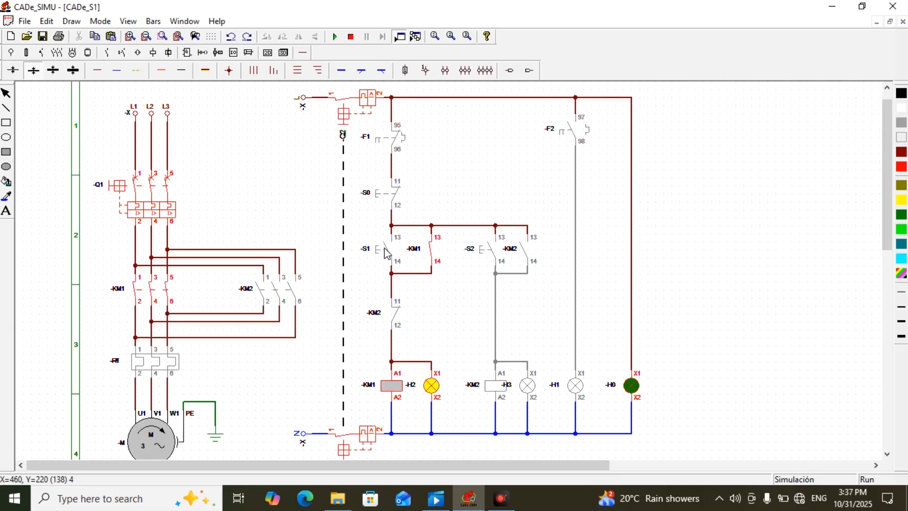
{"action": "left_click", "coordinate": [393, 194]}
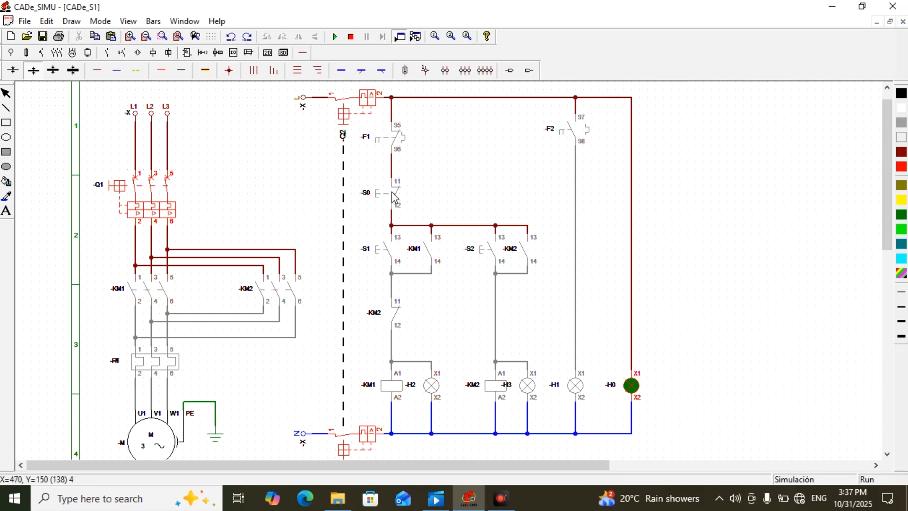
{"action": "left_click", "coordinate": [388, 247]}
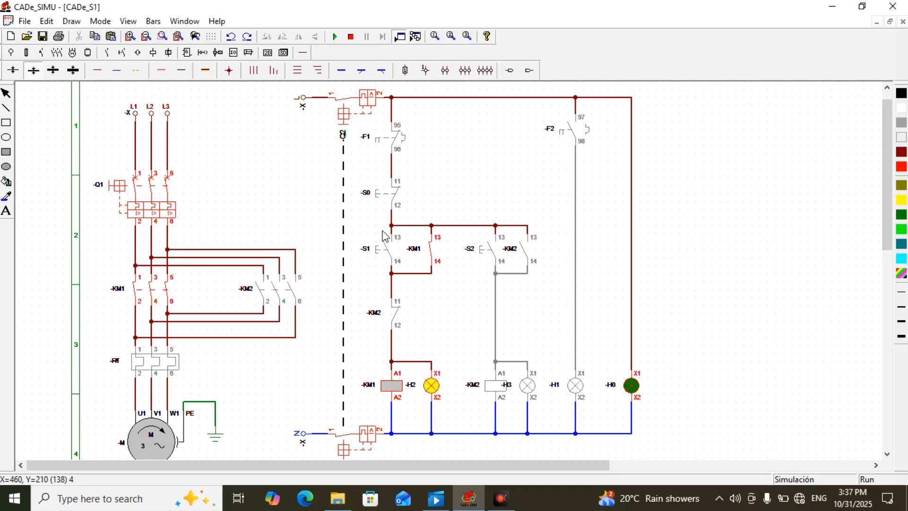
{"action": "left_click", "coordinate": [397, 195]}
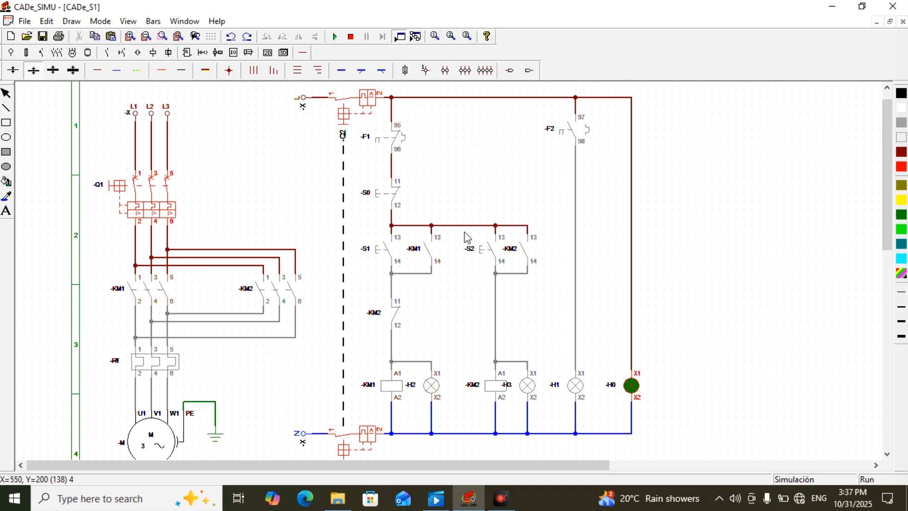
- Start reverse running with S2, try stopping it repeatedly with S0, and open breaker Q2
{"action": "left_click", "coordinate": [492, 250]}
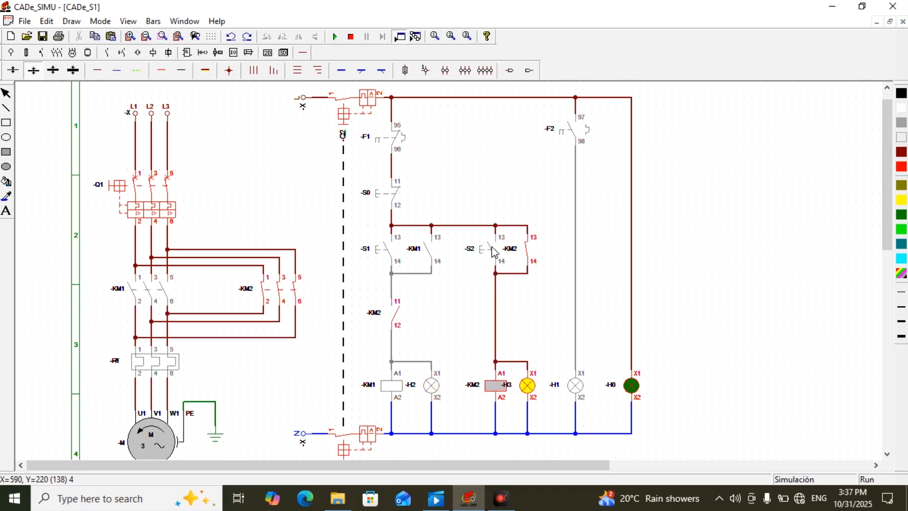
{"action": "left_click", "coordinate": [397, 199]}
{"action": "left_click", "coordinate": [398, 199]}
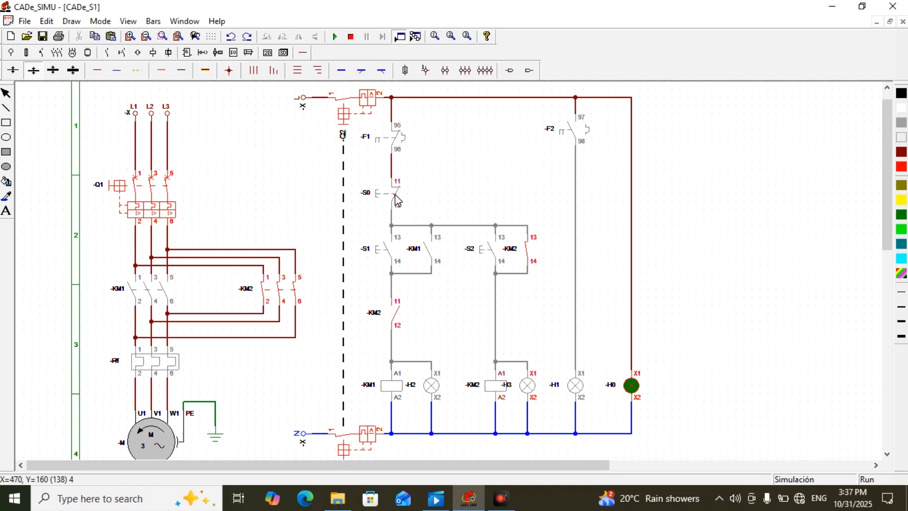
{"action": "left_click", "coordinate": [398, 199]}
{"action": "left_click", "coordinate": [398, 199]}
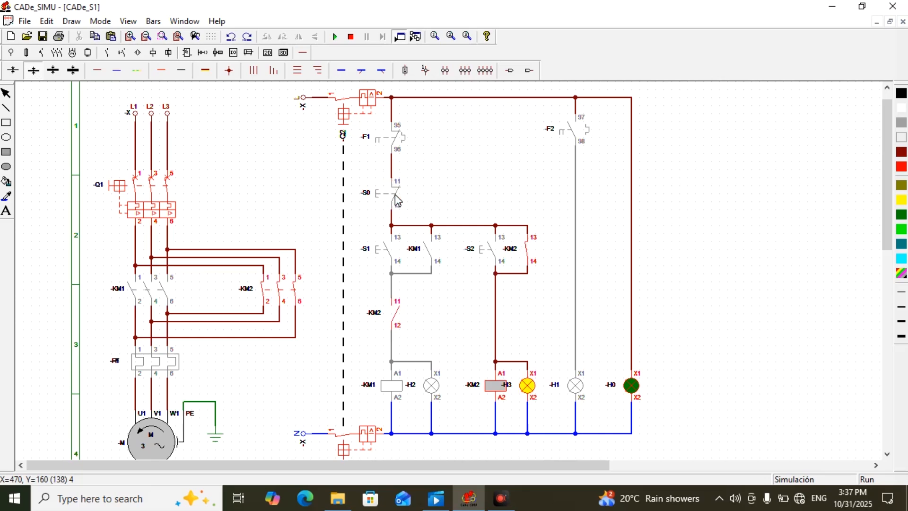
{"action": "left_click", "coordinate": [349, 106]}
- Reclose breaker Q2, start the motor forward with S1, and trip the thermal overload relay
{"action": "left_click", "coordinate": [388, 250]}
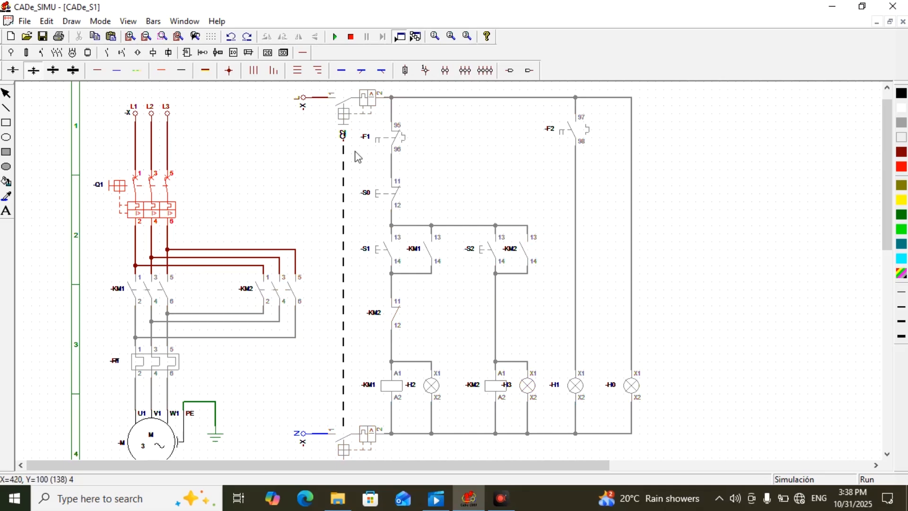
{"action": "left_click", "coordinate": [341, 111]}
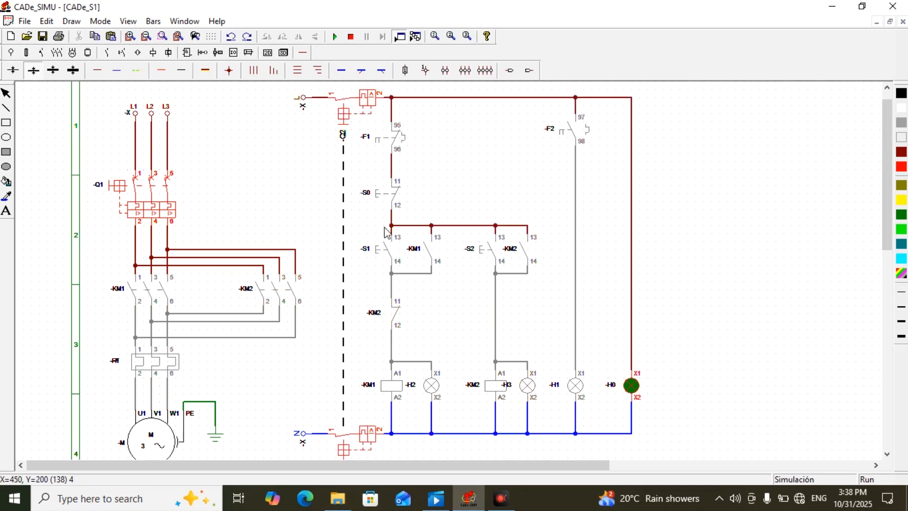
{"action": "left_click", "coordinate": [392, 250]}
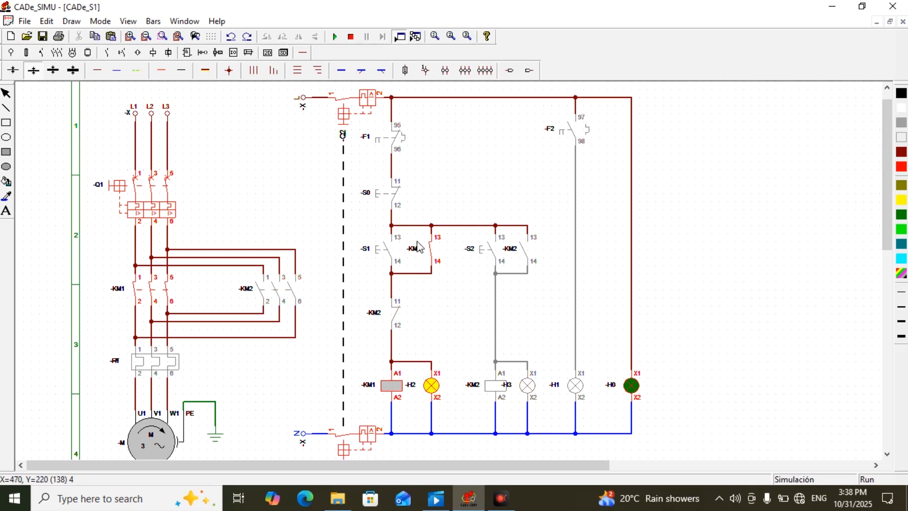
{"action": "left_click", "coordinate": [173, 361]}
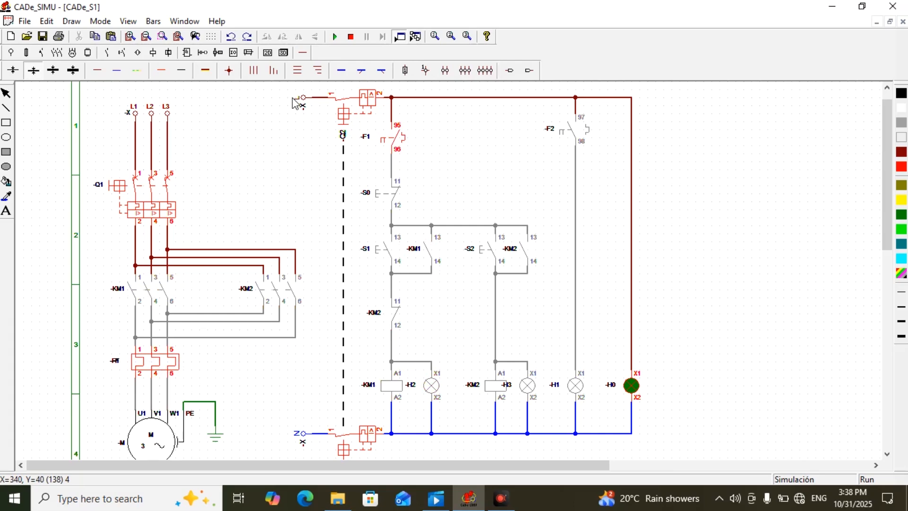
- Stop the simulation and check the thermal relay's name in its properties, leaving them as they are
{"action": "left_click", "coordinate": [351, 36]}
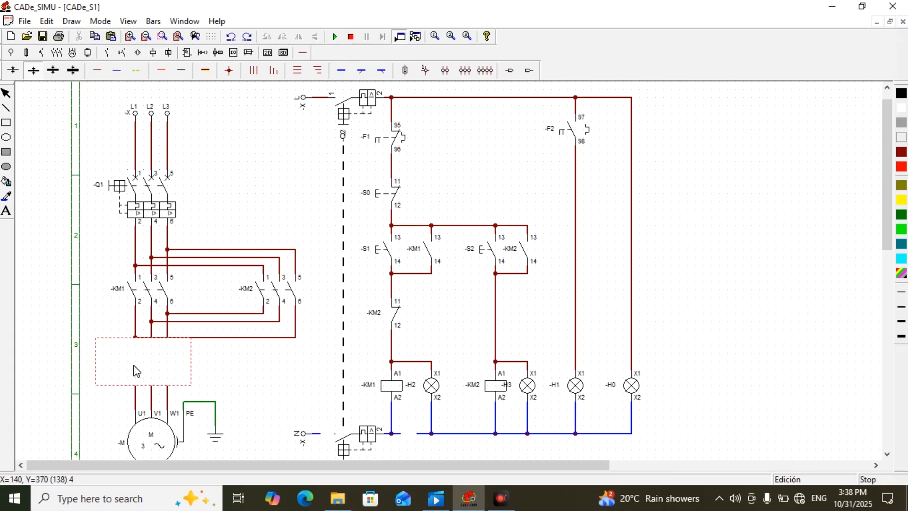
{"action": "double_click", "coordinate": [136, 371]}
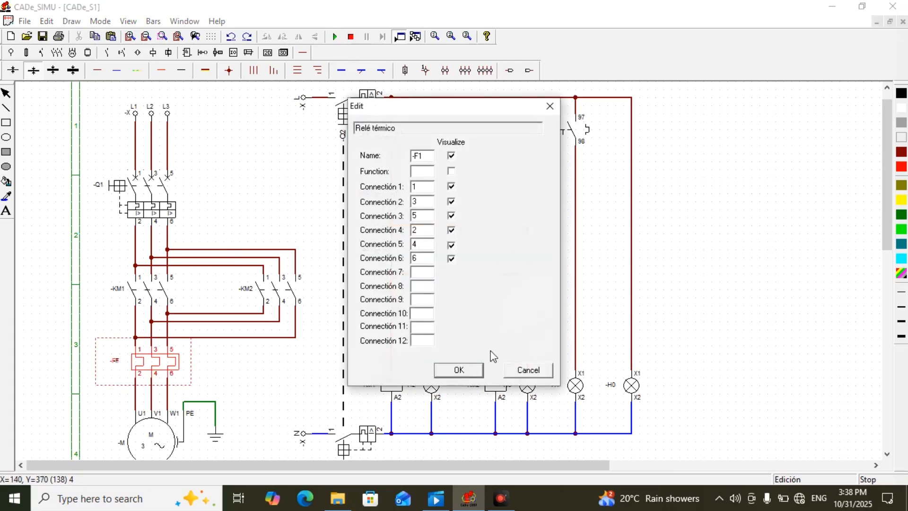
{"action": "left_click", "coordinate": [470, 371]}
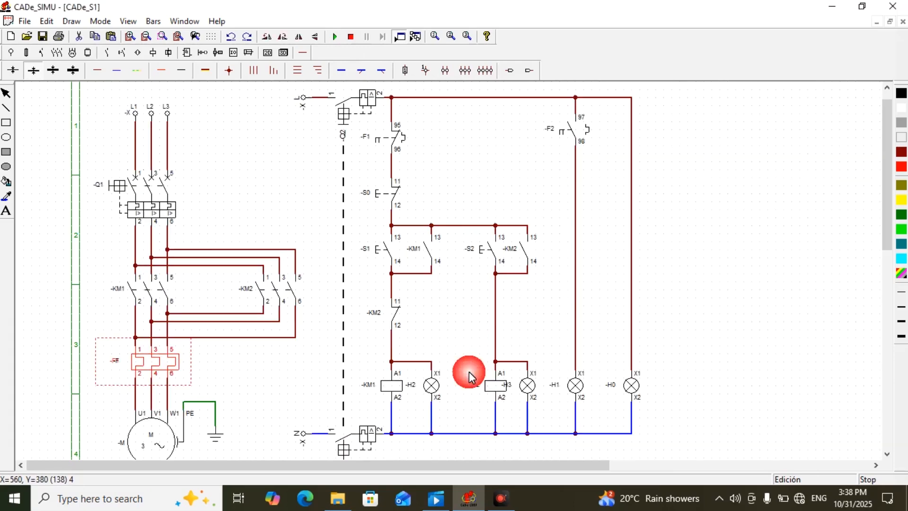
{"action": "left_click", "coordinate": [578, 390]}
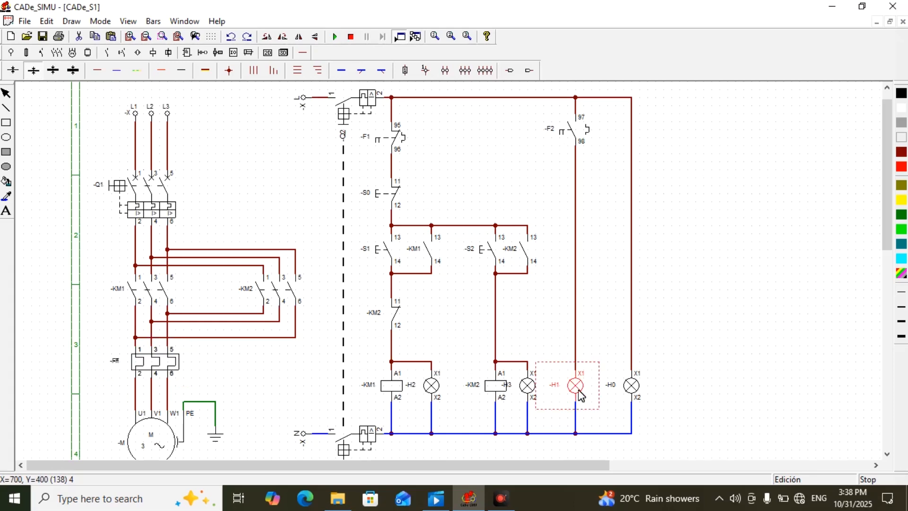
{"action": "mouse_move", "coordinate": [579, 390]}
{"action": "left_mouse_down"}
{"action": "mouse_move", "coordinate": [593, 386]}
{"action": "mouse_move", "coordinate": [582, 388]}
{"action": "left_mouse_up"}
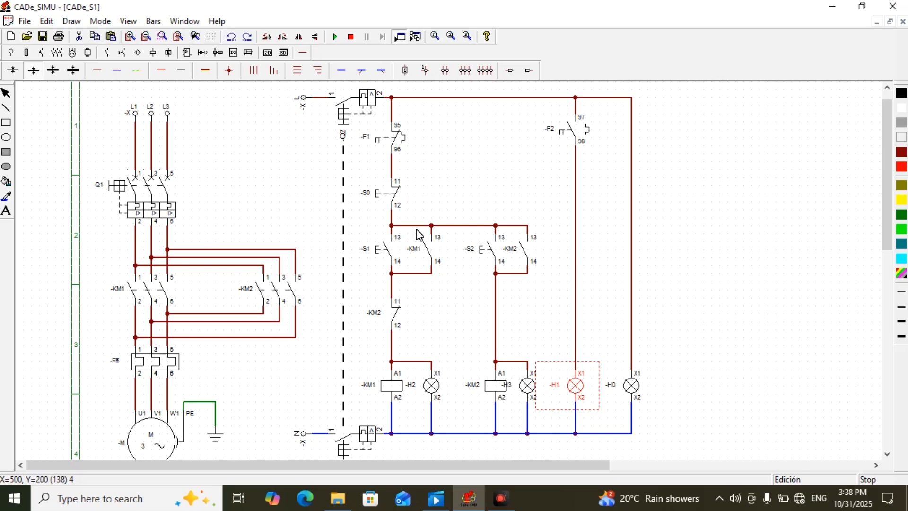
- Restart the simulation, close breakers Q2 and Q1, and trip the thermal relay to test the H1 fault lamp branch
{"action": "left_click", "coordinate": [335, 37]}
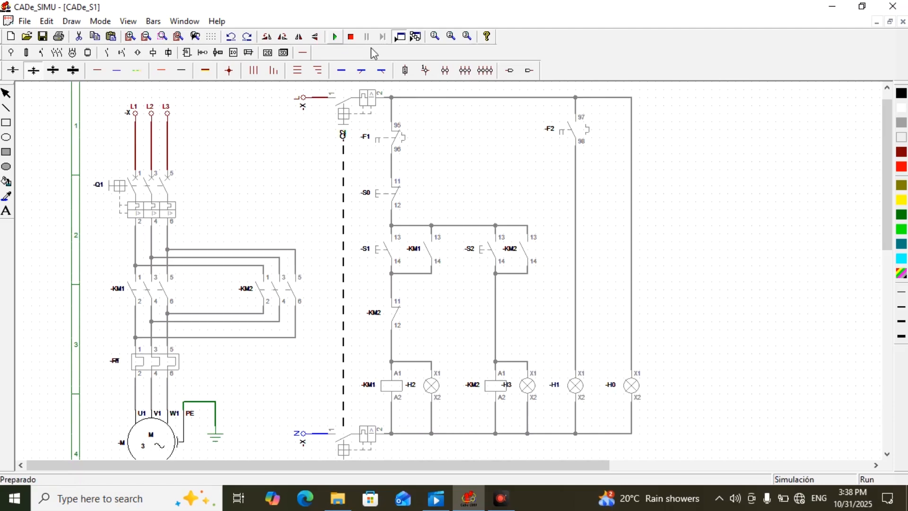
{"action": "left_click", "coordinate": [339, 106]}
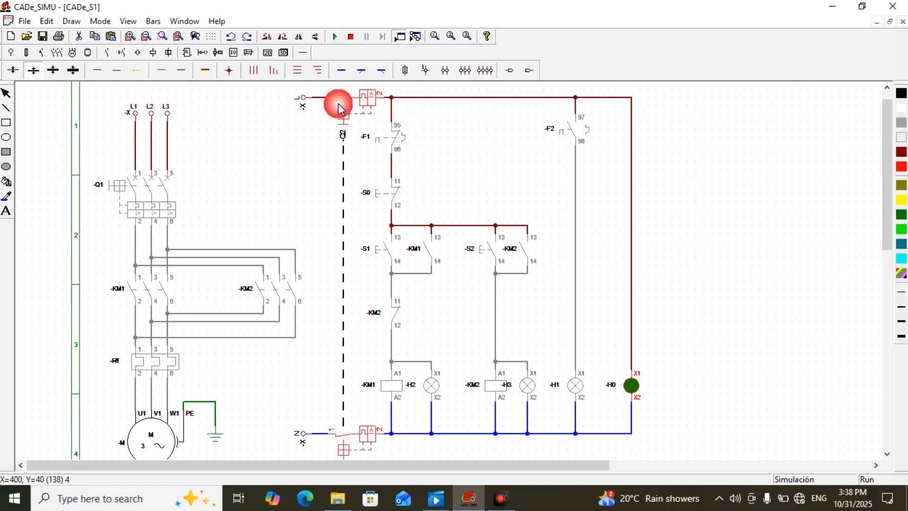
{"action": "left_click", "coordinate": [163, 203]}
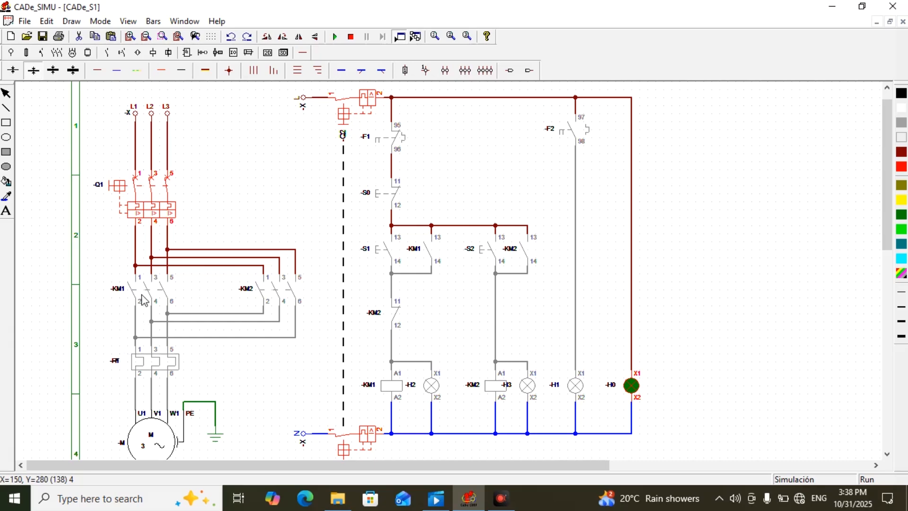
{"action": "left_click", "coordinate": [150, 362]}
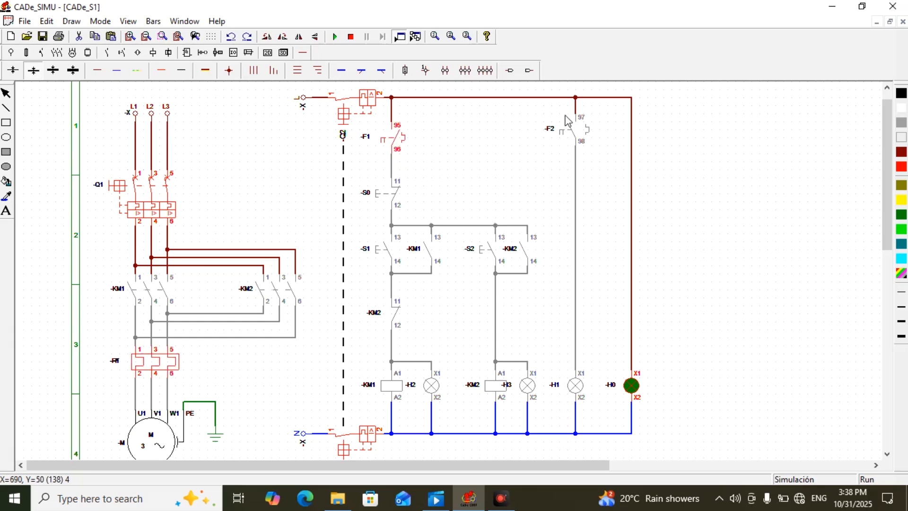
- Stop the simulation and rename the 97-98 overload contact above lamp H1 to -F1
{"action": "left_click", "coordinate": [349, 37]}
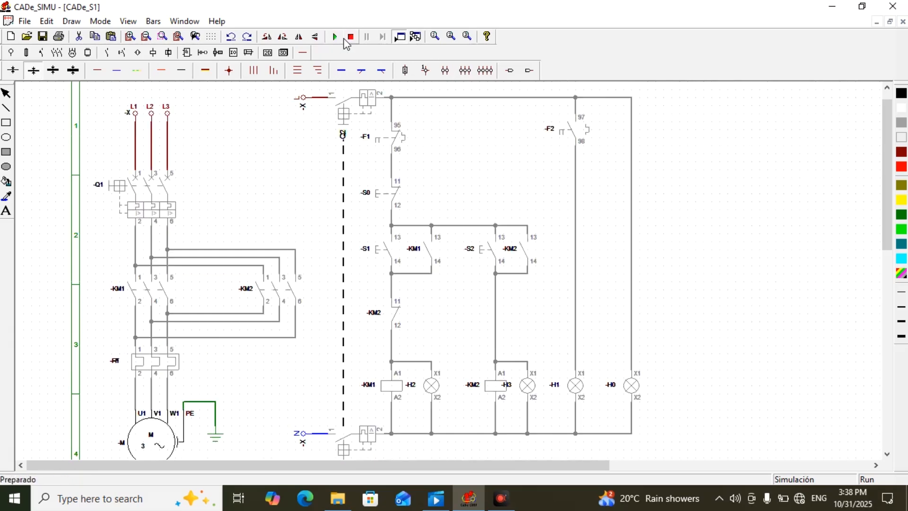
{"action": "left_click", "coordinate": [345, 40]}
{"action": "double_click", "coordinate": [557, 124]}
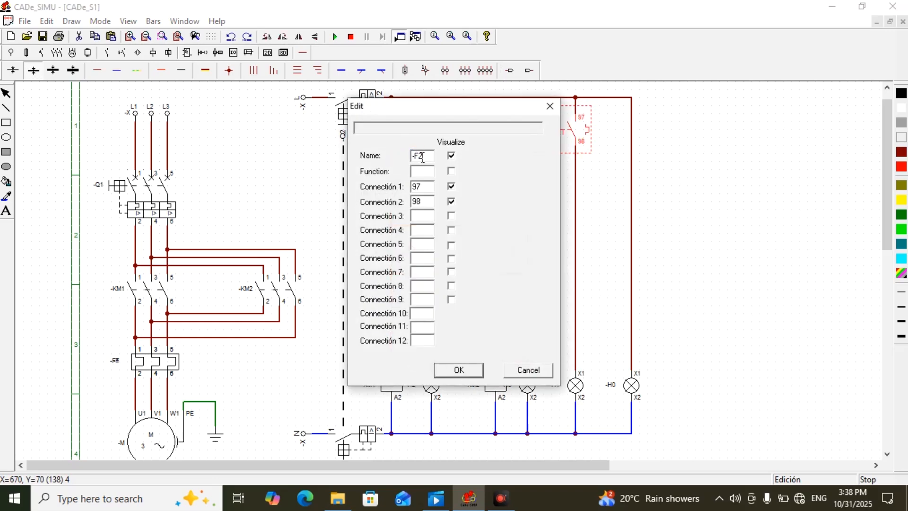
{"action": "left_click", "coordinate": [431, 160]}
{"action": "left_click", "coordinate": [452, 370]}
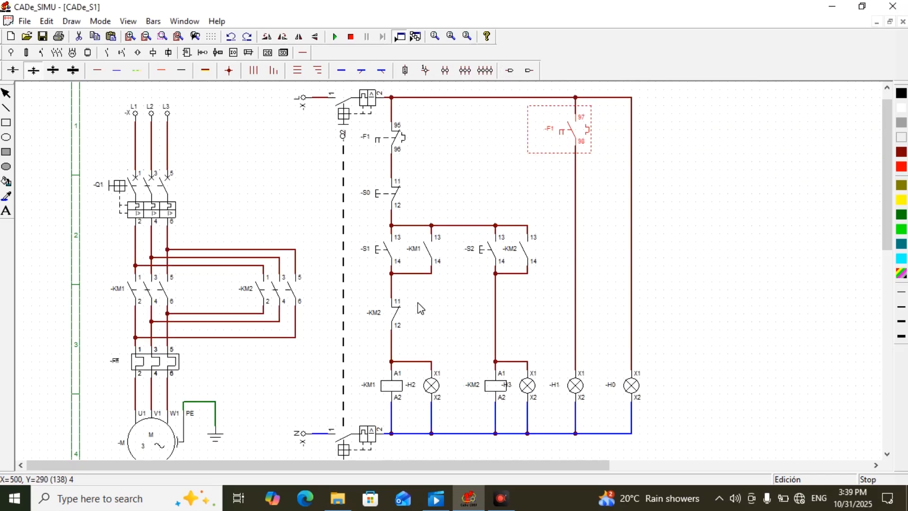
- Restart the simulation with breakers Q2 and Q1 closed, and trip and reset the thermal relay to test fault lamp H1
{"action": "left_click", "coordinate": [344, 113]}
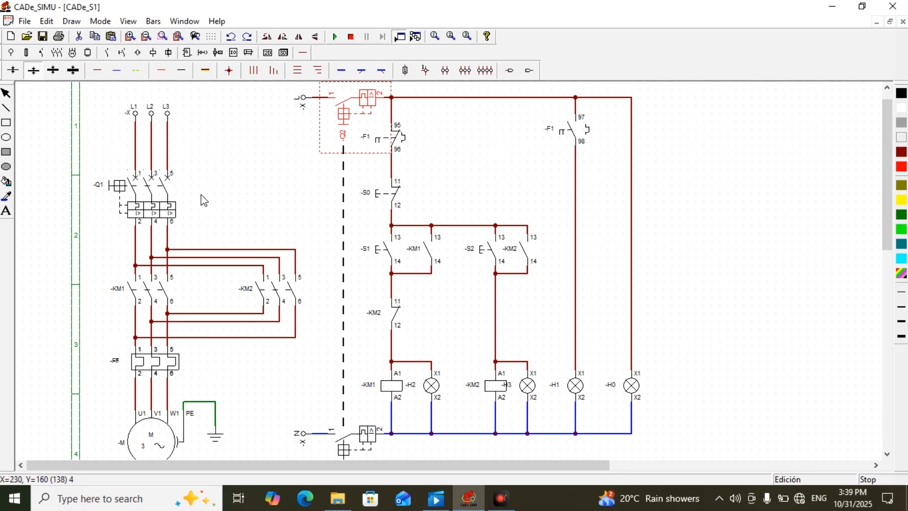
{"action": "left_click", "coordinate": [335, 36]}
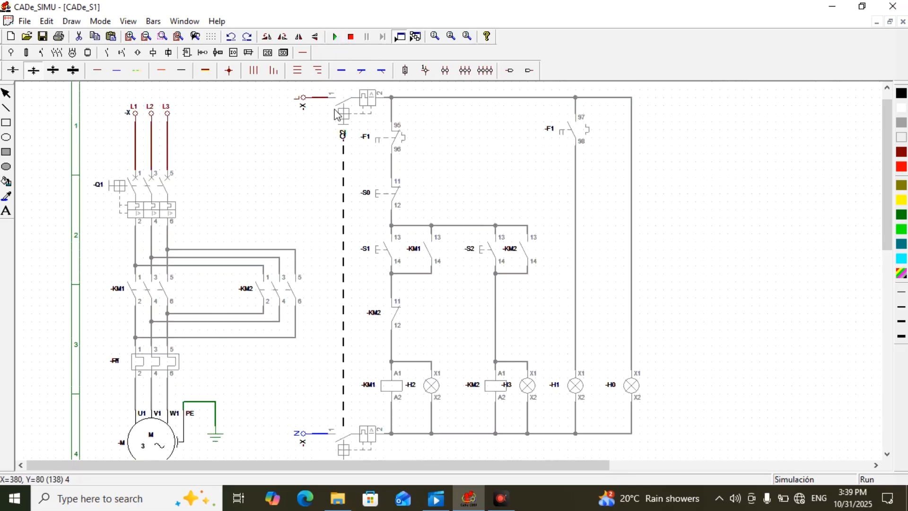
{"action": "left_click", "coordinate": [335, 105]}
{"action": "left_click", "coordinate": [154, 191]}
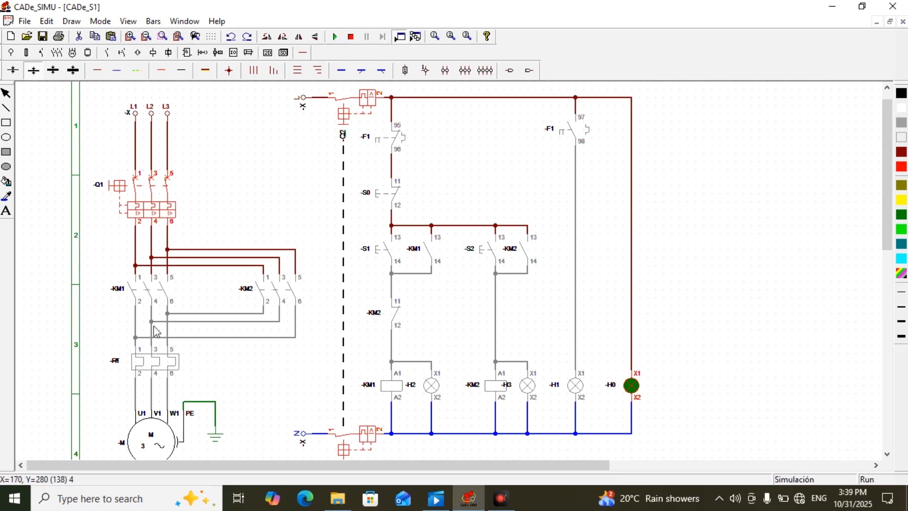
{"action": "left_click", "coordinate": [161, 362]}
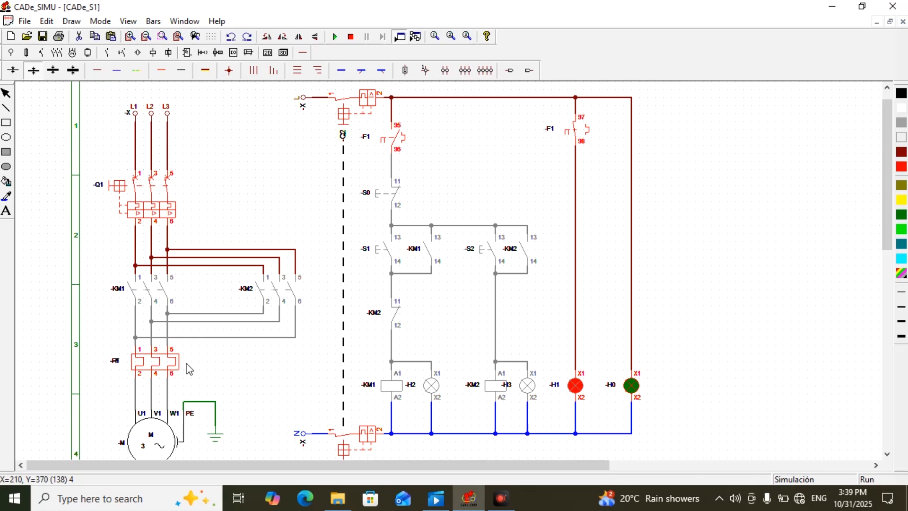
{"action": "left_click", "coordinate": [158, 370]}
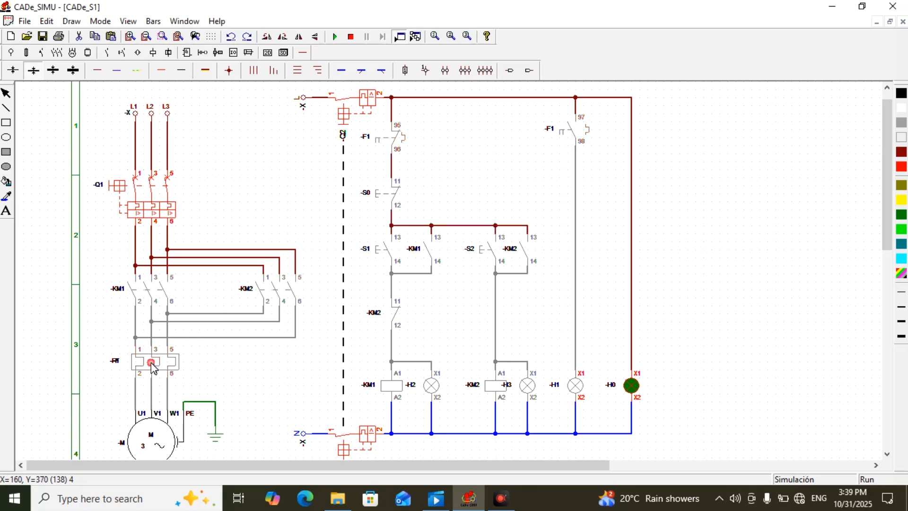
- Start the motor forward with S1 and stop it with S0 after the overload reset
{"action": "left_click", "coordinate": [382, 252]}
{"action": "left_click", "coordinate": [392, 201]}
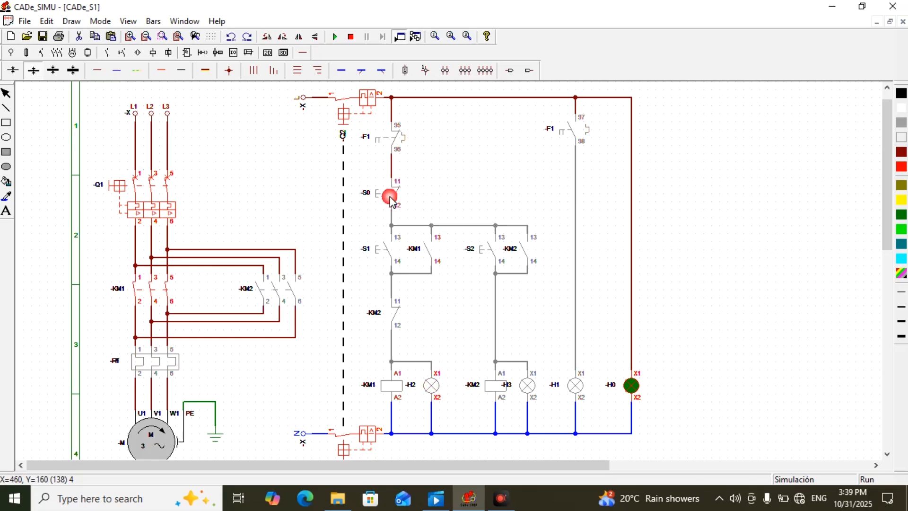
- Start the motor in reverse with S2 and operate S1 while it runs to test the interlock against forward operation
{"action": "left_click", "coordinate": [485, 253]}
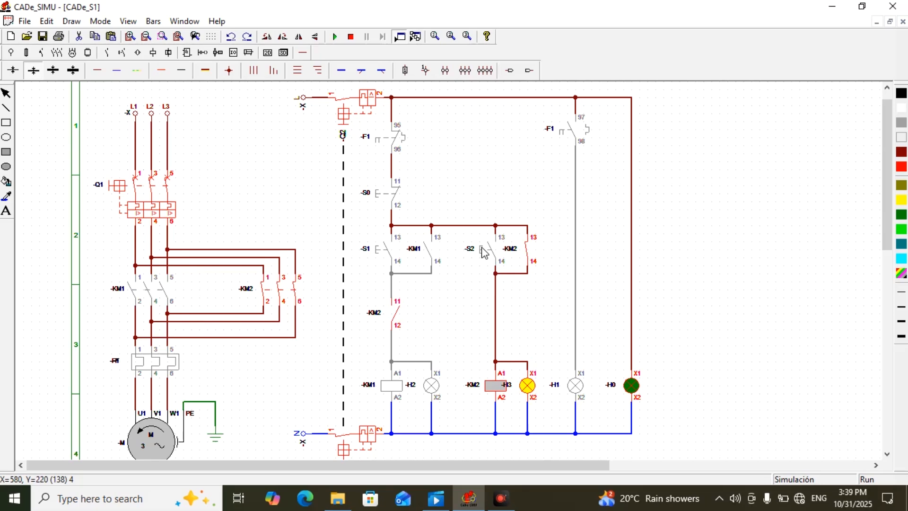
{"action": "left_click", "coordinate": [389, 249]}
{"action": "left_click", "coordinate": [387, 243]}
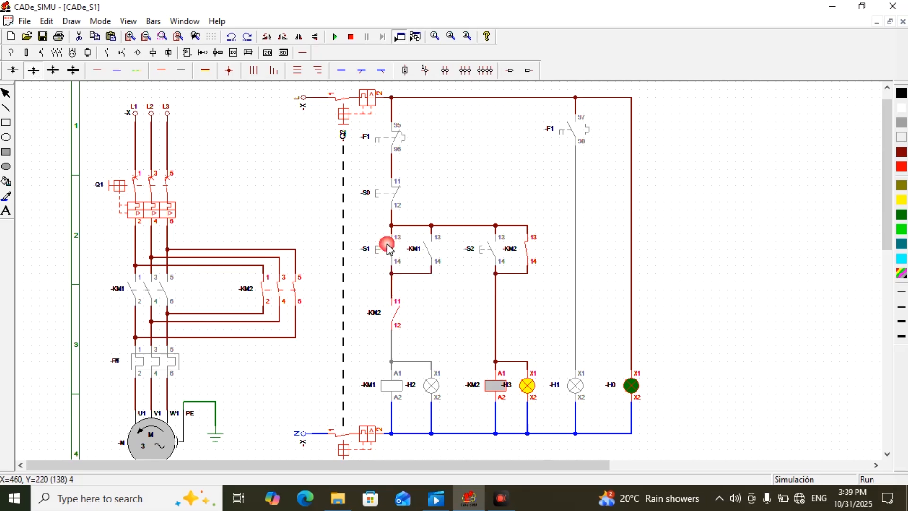
- Test stopping the reverse run with S0, and end the simulation
{"action": "left_click", "coordinate": [400, 193]}
{"action": "left_click", "coordinate": [399, 192]}
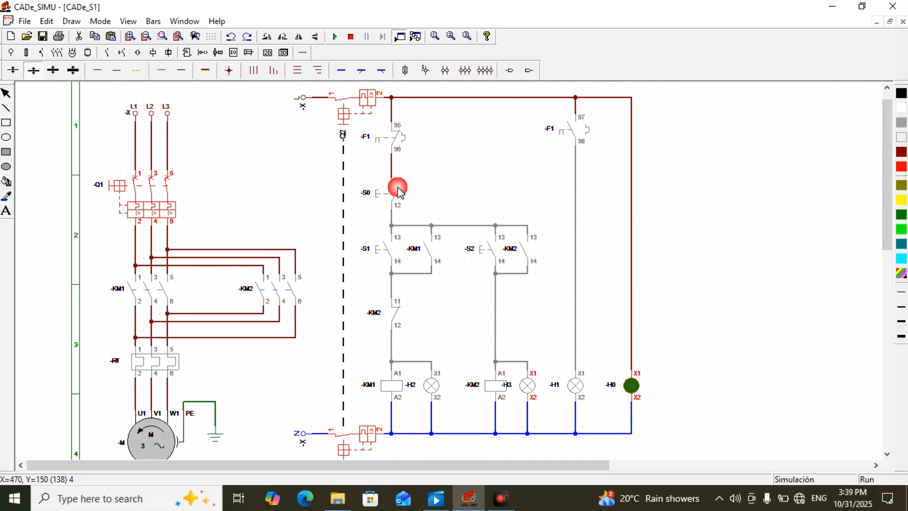
{"action": "left_click", "coordinate": [400, 192]}
{"action": "left_click", "coordinate": [400, 193]}
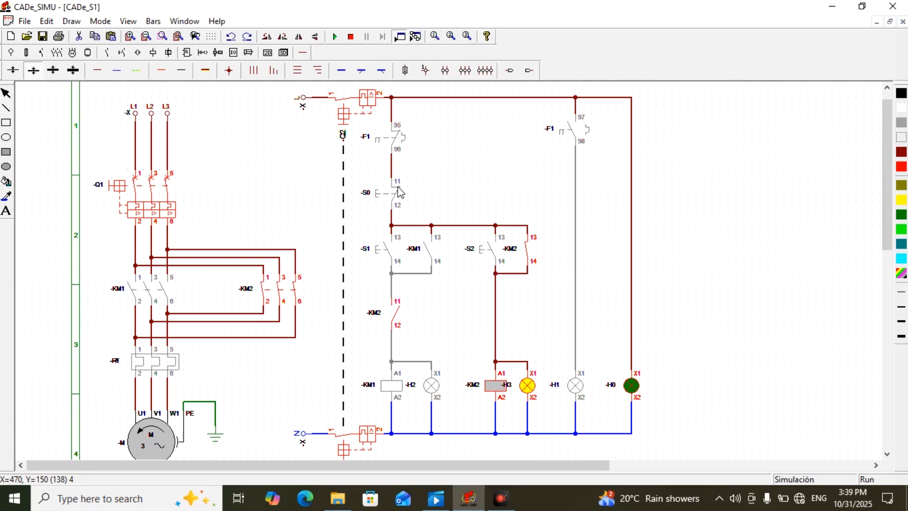
{"action": "left_click", "coordinate": [400, 193]}
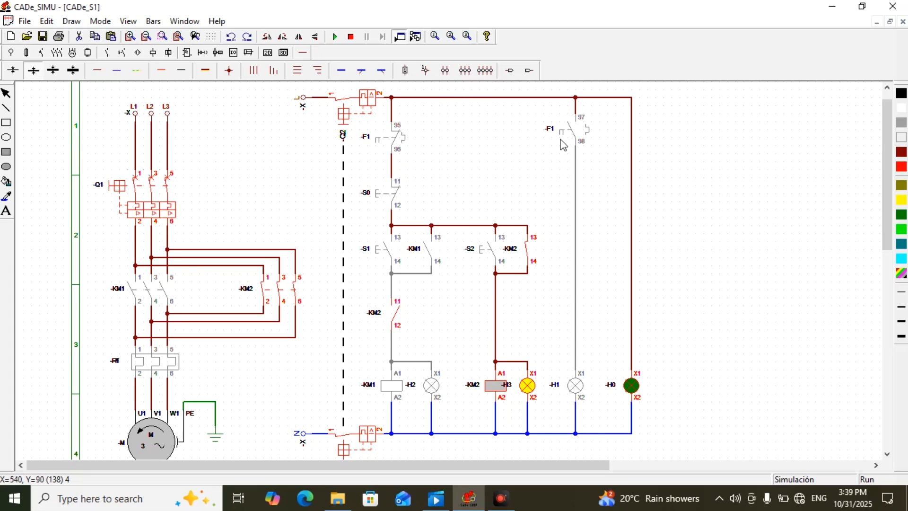
{"action": "left_click", "coordinate": [351, 36]}
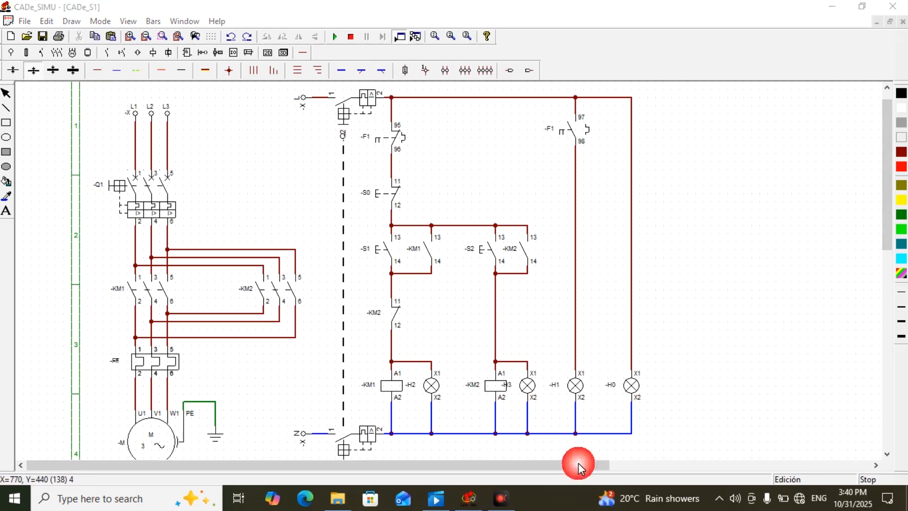
- Draw a row of three small circles in the empty area beyond the H0 lamp branch, level with the 97-98 overload contact
{"action": "left_click_drag", "start_coordinate": [557, 464], "coordinate": [672, 466]}
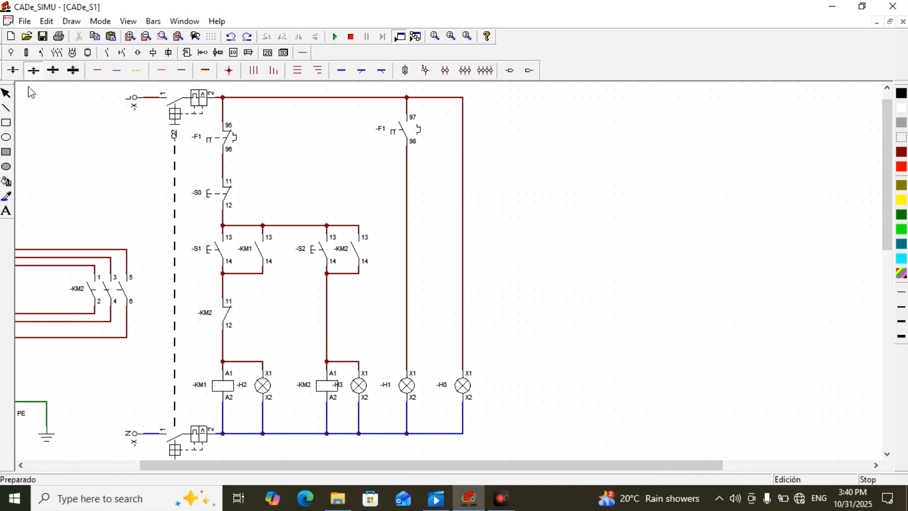
{"action": "left_click", "coordinate": [8, 129]}
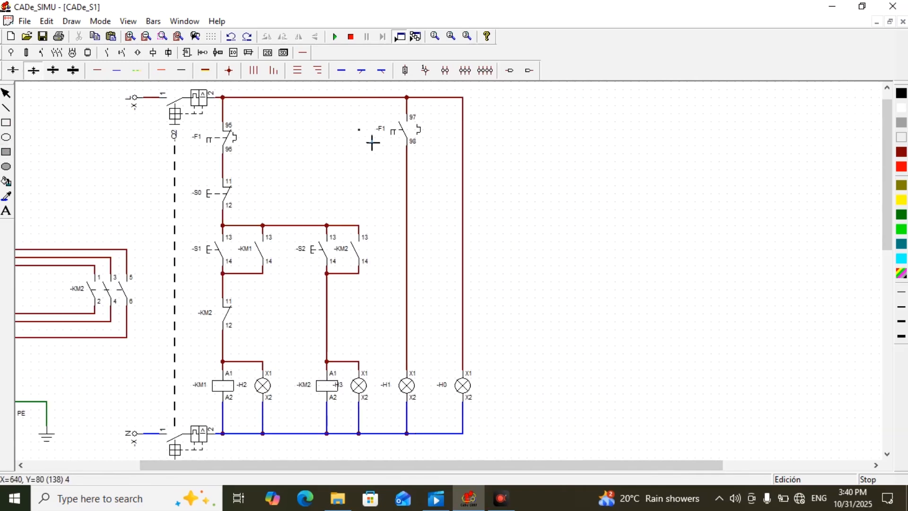
{"action": "left_click", "coordinate": [548, 128]}
{"action": "left_click", "coordinate": [558, 124]}
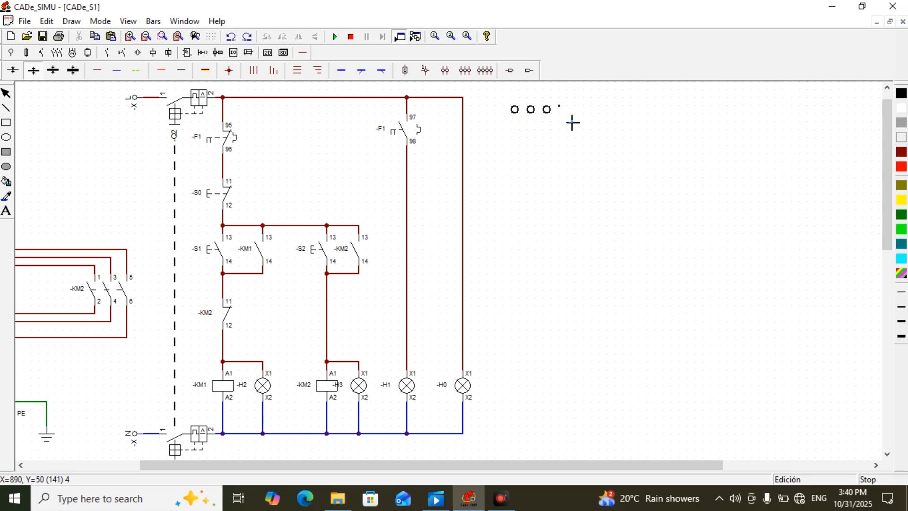
- Add the fourth small circle to the terminal row and draw a diagonal line across each of the four circles
{"action": "left_click", "coordinate": [572, 123]}
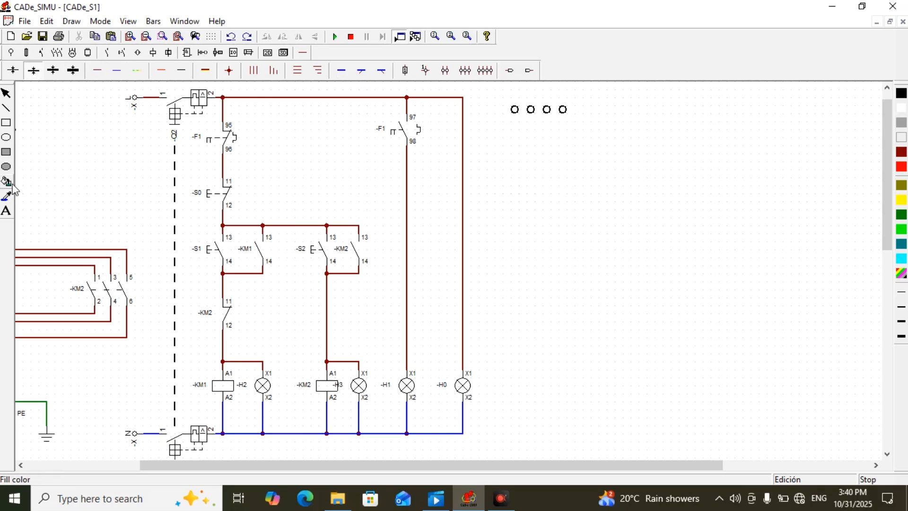
{"action": "left_click", "coordinate": [3, 108]}
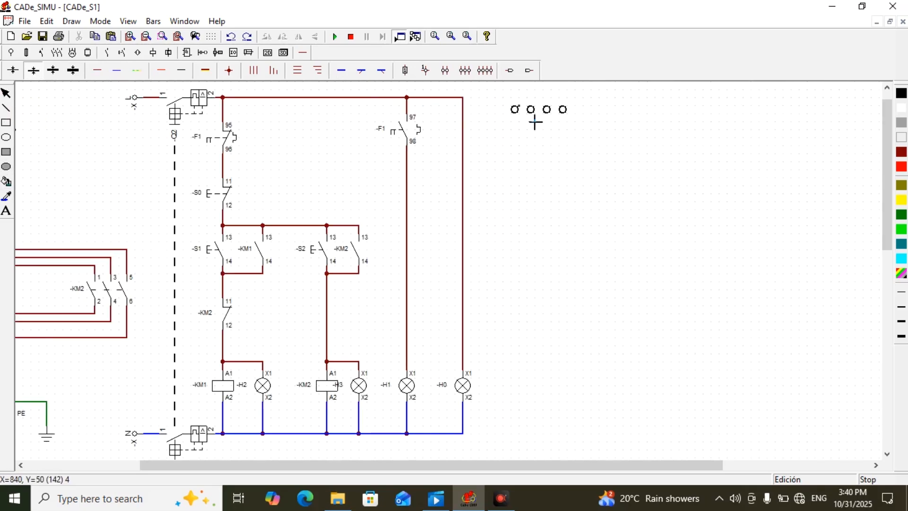
{"action": "left_click_drag", "start_coordinate": [525, 129], "coordinate": [525, 129]}
{"action": "left_click", "coordinate": [548, 121]}
{"action": "left_click", "coordinate": [558, 125]}
{"action": "left_click", "coordinate": [576, 125]}
{"action": "left_click", "coordinate": [6, 93]}
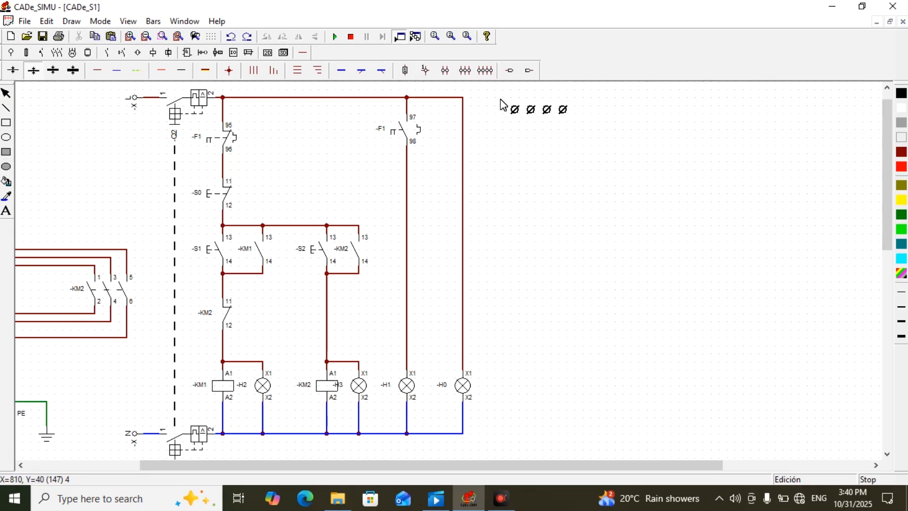
- Move the four slashed terminal circles together one grid step right and one grid step down
{"action": "left_click_drag", "start_coordinate": [496, 98], "coordinate": [591, 149]}
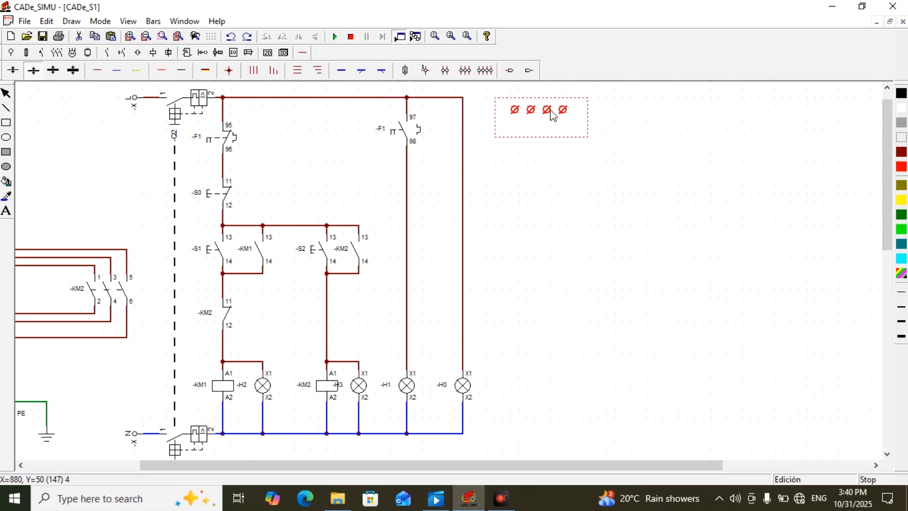
{"action": "left_click_drag", "start_coordinate": [550, 115], "coordinate": [557, 119]}
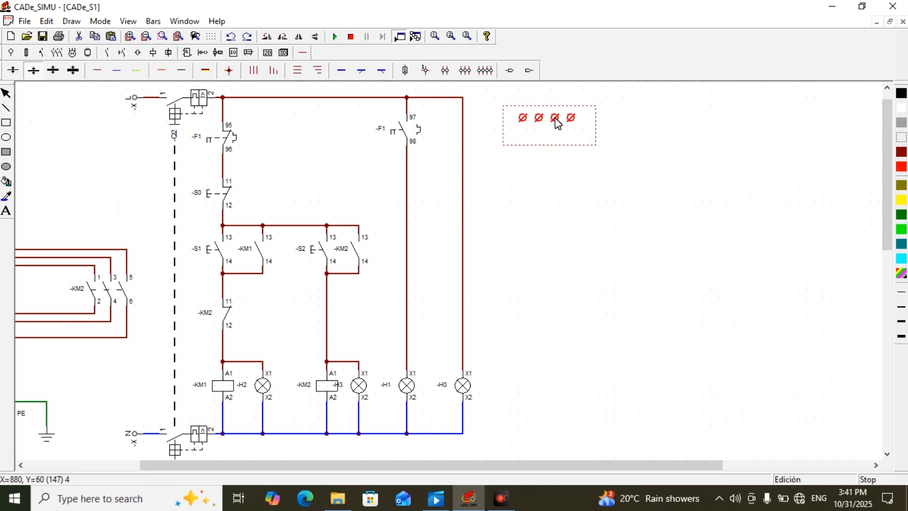
{"action": "left_click", "coordinate": [560, 124]}
{"action": "left_click", "coordinate": [567, 163]}
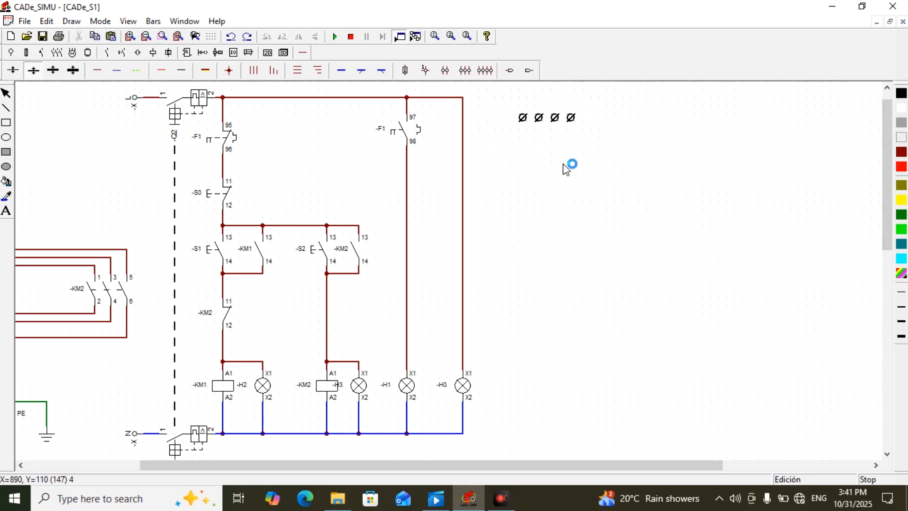
- Place the text label "L1 L2 L3 N" just above the row of four terminal circles
{"action": "left_click", "coordinate": [6, 212]}
{"action": "type", "text": "L1"}
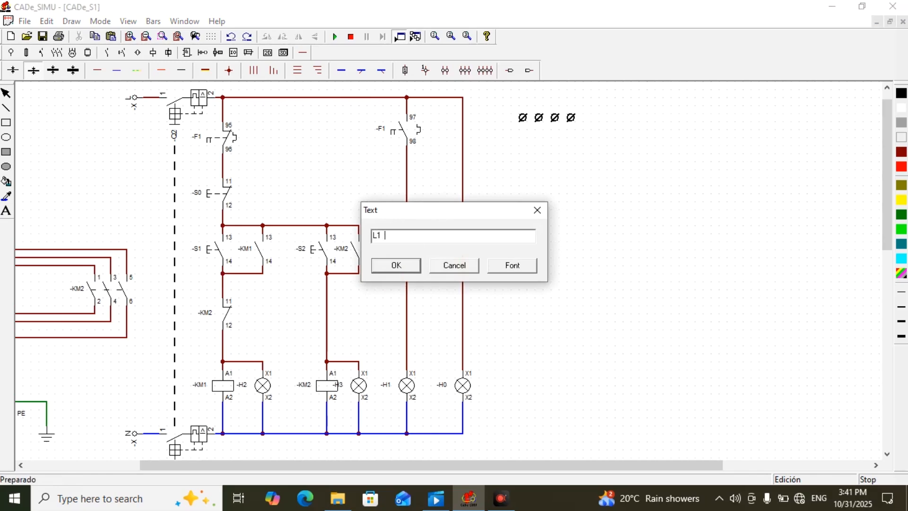
{"action": "type", "text": " L2 L3 N"}
{"action": "left_click", "coordinate": [396, 265]}
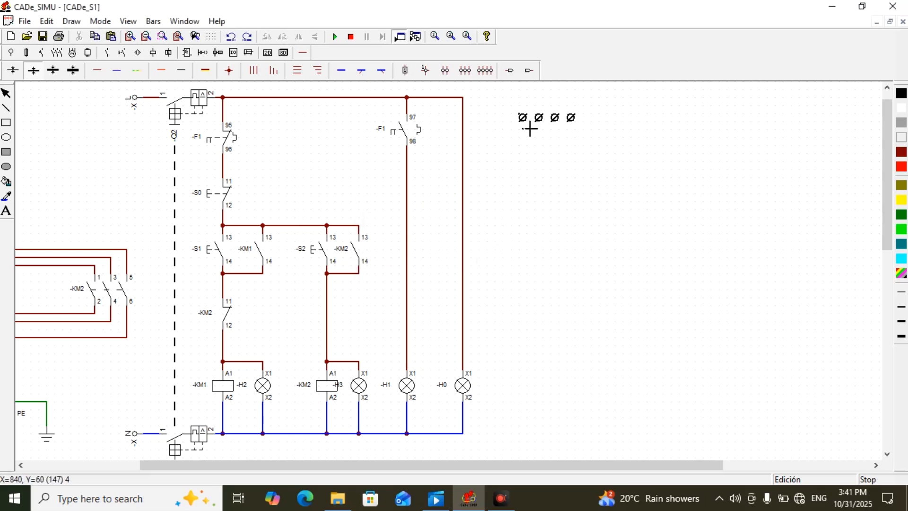
{"action": "left_click", "coordinate": [521, 106]}
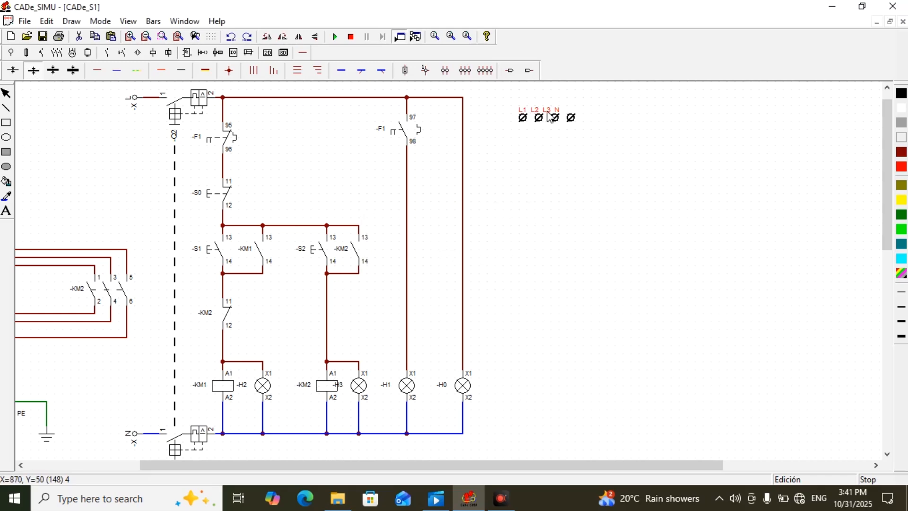
- Set the font size of the terminal row's text label to 11
{"action": "left_click", "coordinate": [397, 265]}
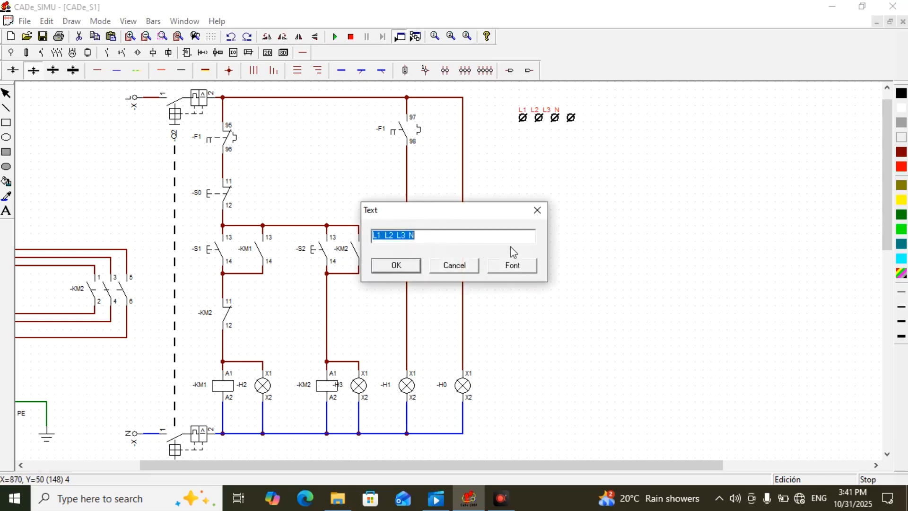
{"action": "left_click", "coordinate": [507, 263]}
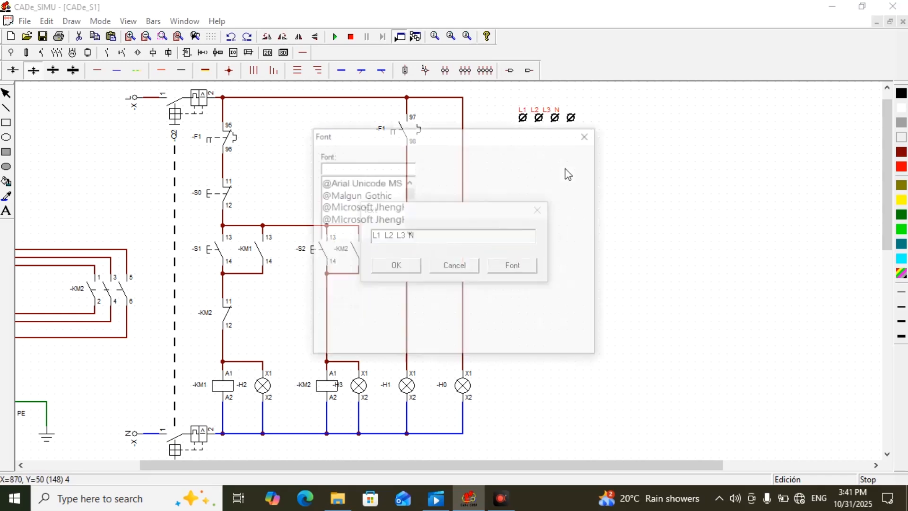
{"action": "left_click", "coordinate": [510, 205]}
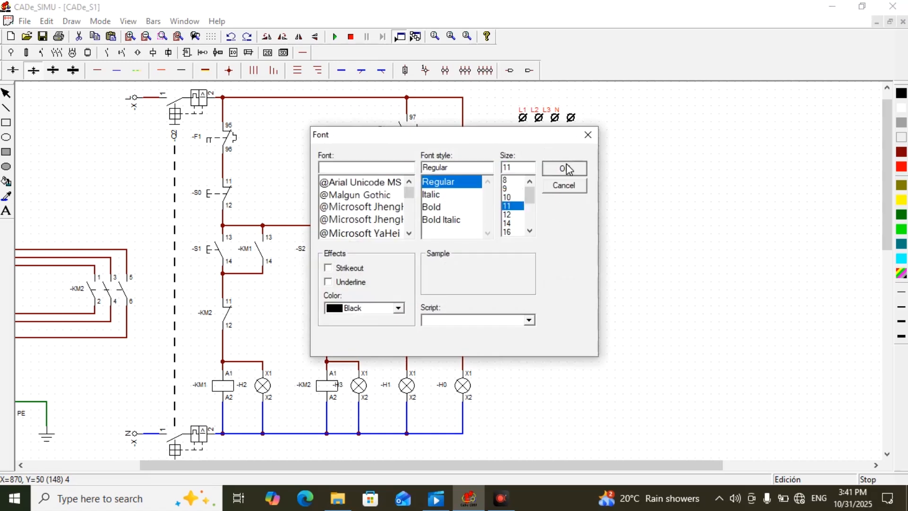
{"action": "left_click", "coordinate": [567, 166]}
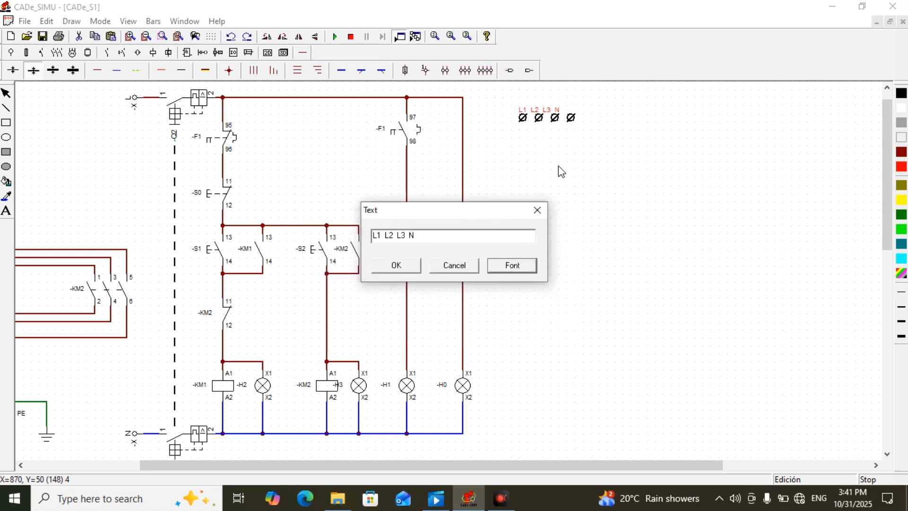
- Widen the spacing between L3 and N in the terminal label
{"action": "left_click", "coordinate": [406, 235]}
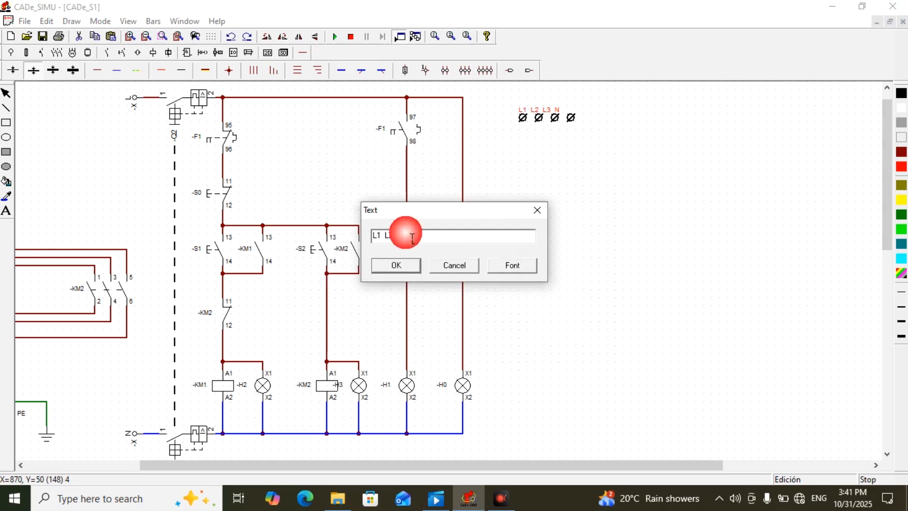
{"action": "double_click", "coordinate": [406, 236]}
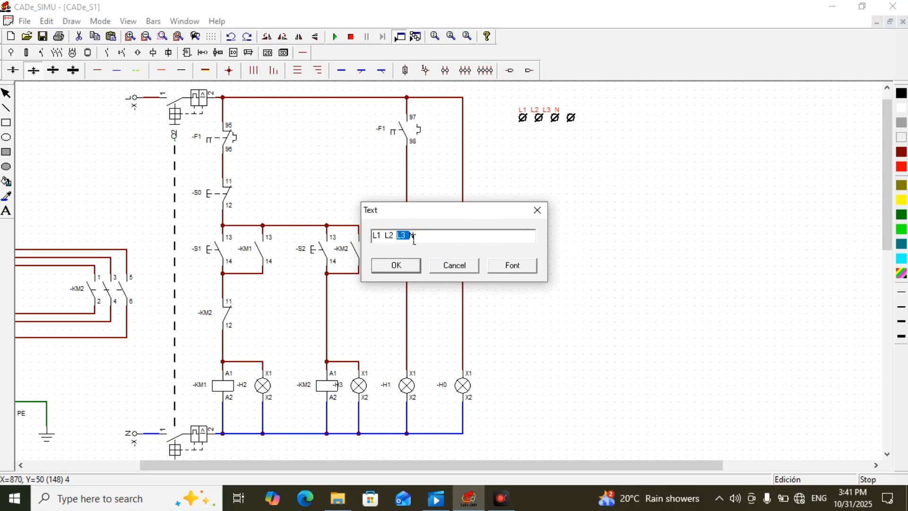
{"action": "left_click", "coordinate": [406, 235]}
{"action": "type", "text": "N"}
{"action": "left_click", "coordinate": [393, 269]}
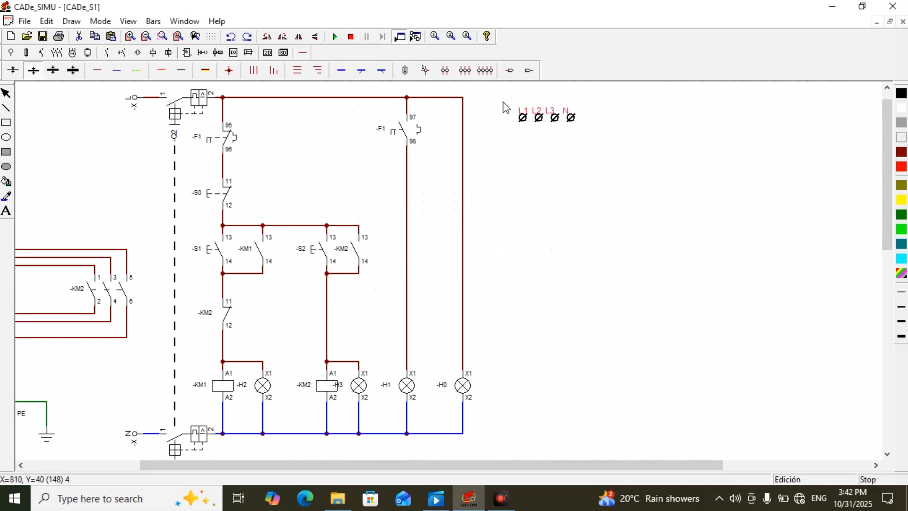
- Add extra space between L2 and L3 in the terminal label to align the letters with their circles
{"action": "double_click", "coordinate": [537, 114]}
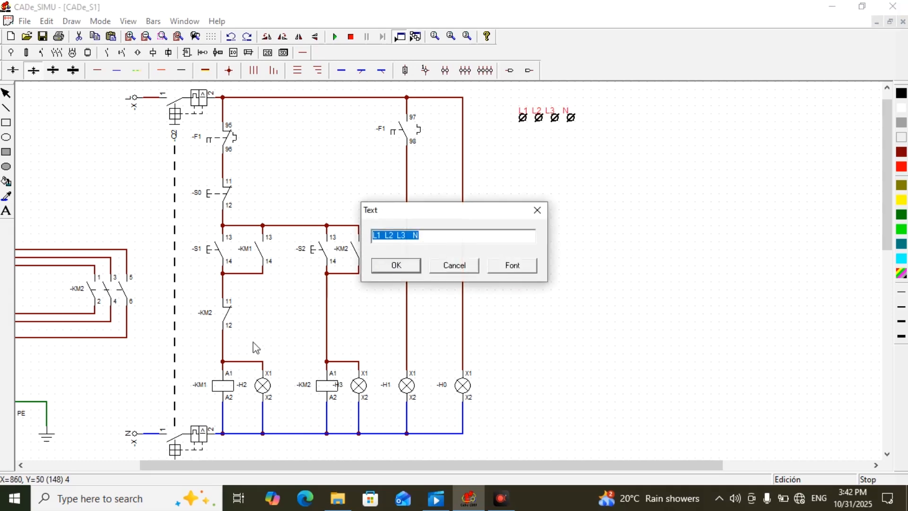
{"action": "left_click", "coordinate": [384, 236]}
{"action": "left_click", "coordinate": [388, 235]}
{"action": "key", "text": "BackSpace"}
{"action": "key", "text": "Home"}
{"action": "left_click", "coordinate": [394, 234]}
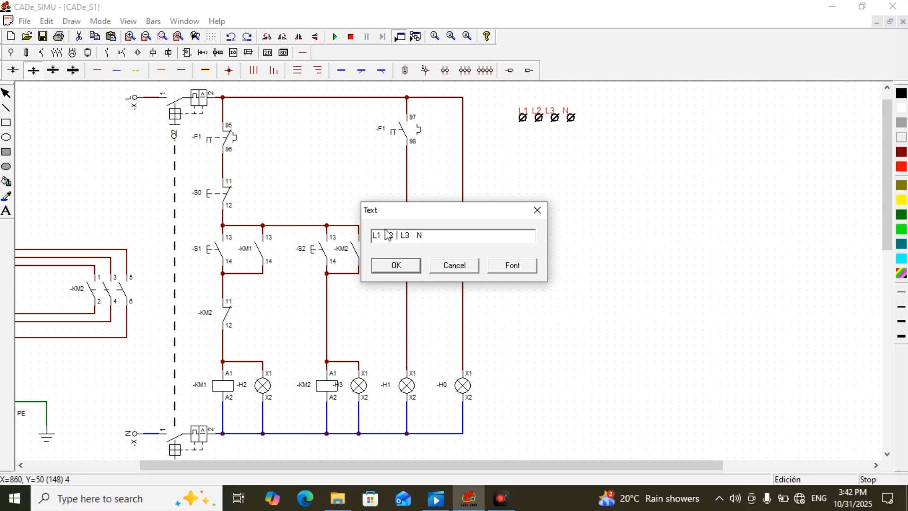
{"action": "left_click", "coordinate": [403, 269]}
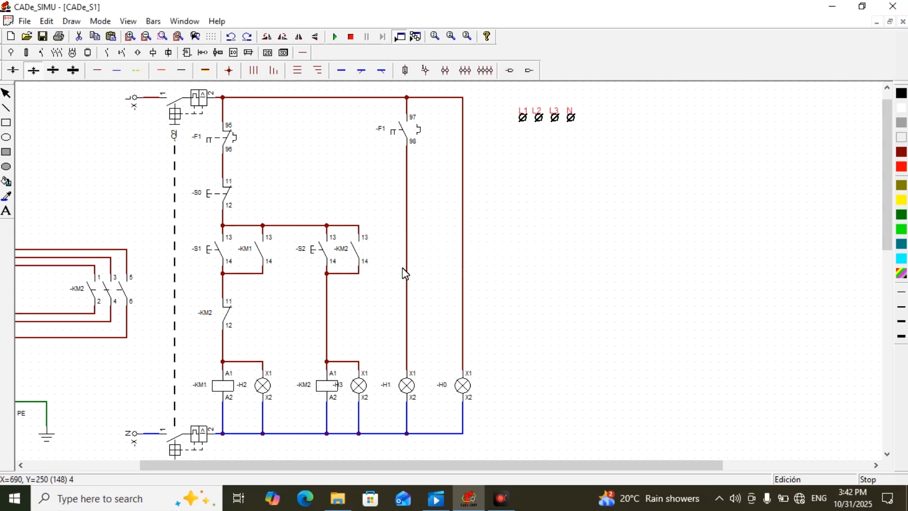
{"action": "left_click", "coordinate": [401, 189]}
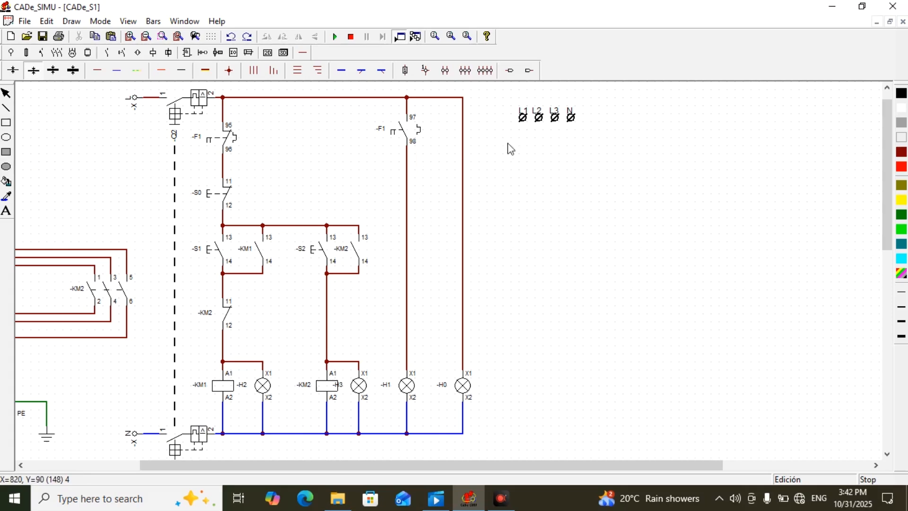
- Draw two equal outlined rectangles, one below the other, beneath the terminal row
{"action": "left_click", "coordinate": [6, 125]}
{"action": "mouse_move", "coordinate": [531, 153]}
{"action": "left_mouse_down"}
{"action": "mouse_move", "coordinate": [570, 164]}
{"action": "mouse_move", "coordinate": [577, 182]}
{"action": "left_mouse_up"}
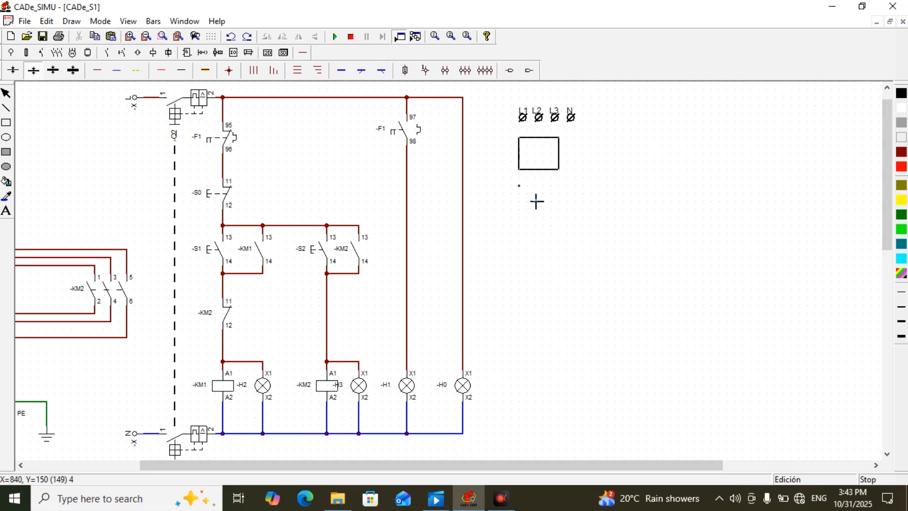
{"action": "left_click_drag", "start_coordinate": [536, 202], "coordinate": [576, 229]}
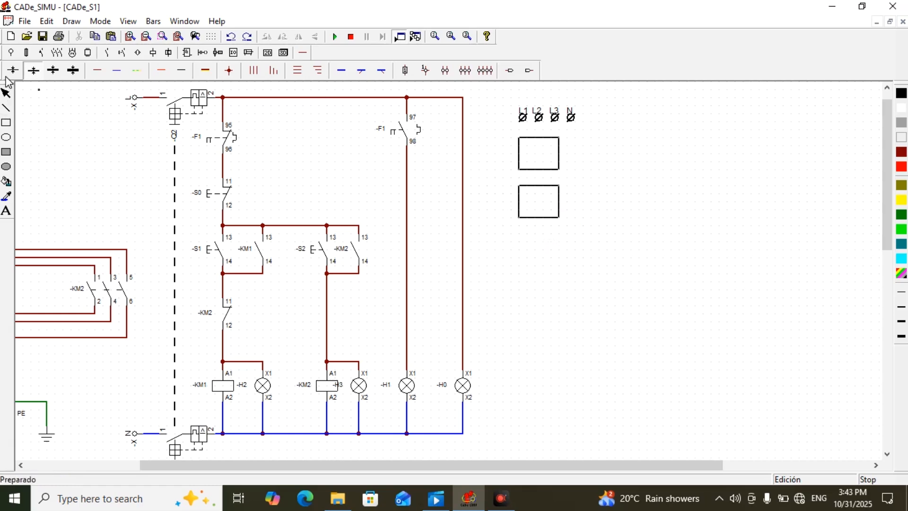
- Move the lower rectangle three grid steps straight down to widen the gap between the two rectangles
{"action": "left_click", "coordinate": [7, 92]}
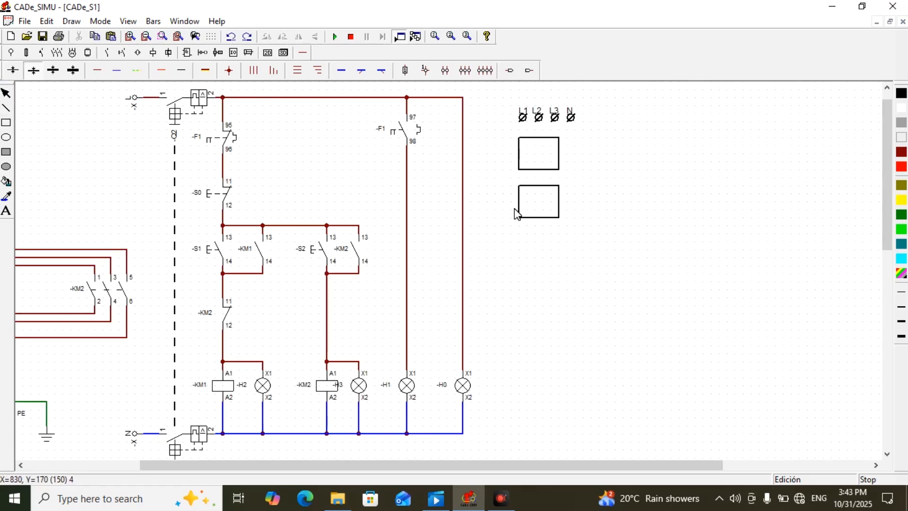
{"action": "left_click", "coordinate": [532, 214]}
{"action": "left_click_drag", "start_coordinate": [531, 211], "coordinate": [532, 236]}
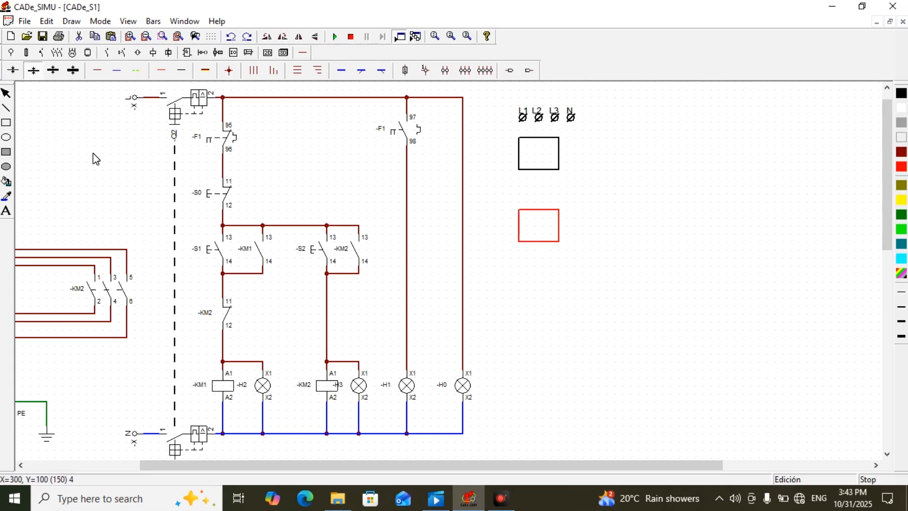
- Draw two more outlined rectangles of the same size, one beneath the column and one to the right of the second rectangle
{"action": "left_click", "coordinate": [7, 122]}
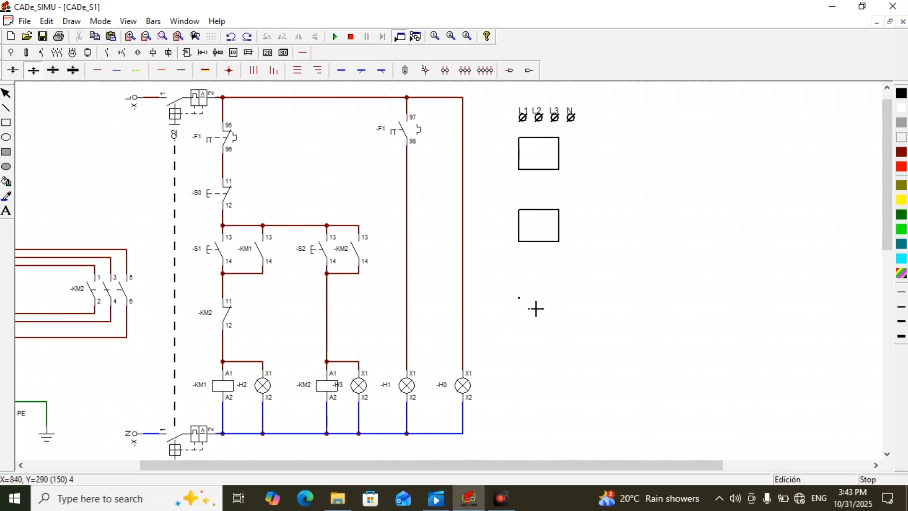
{"action": "mouse_move", "coordinate": [536, 307]}
{"action": "left_mouse_down"}
{"action": "mouse_move", "coordinate": [574, 311]}
{"action": "mouse_move", "coordinate": [582, 326]}
{"action": "mouse_move", "coordinate": [574, 330]}
{"action": "left_mouse_up"}
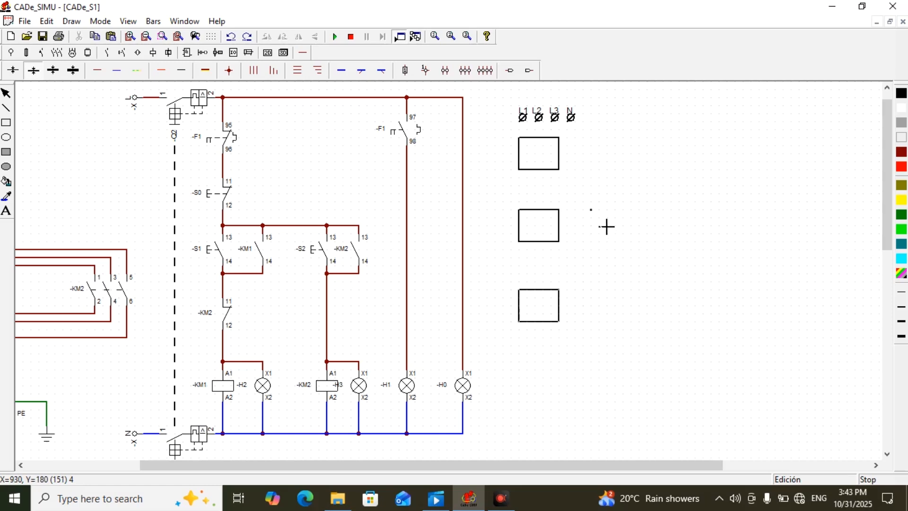
{"action": "left_click_drag", "start_coordinate": [597, 223], "coordinate": [636, 256]}
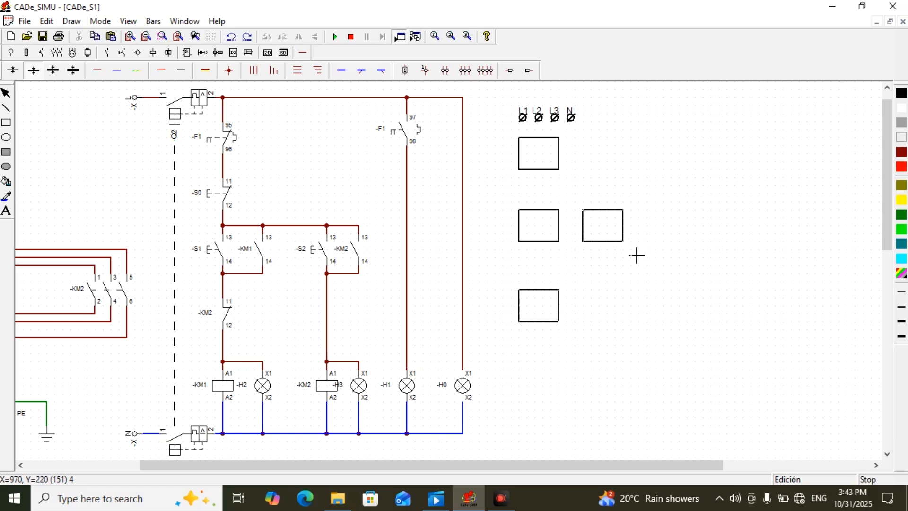
{"action": "left_click", "coordinate": [627, 244]}
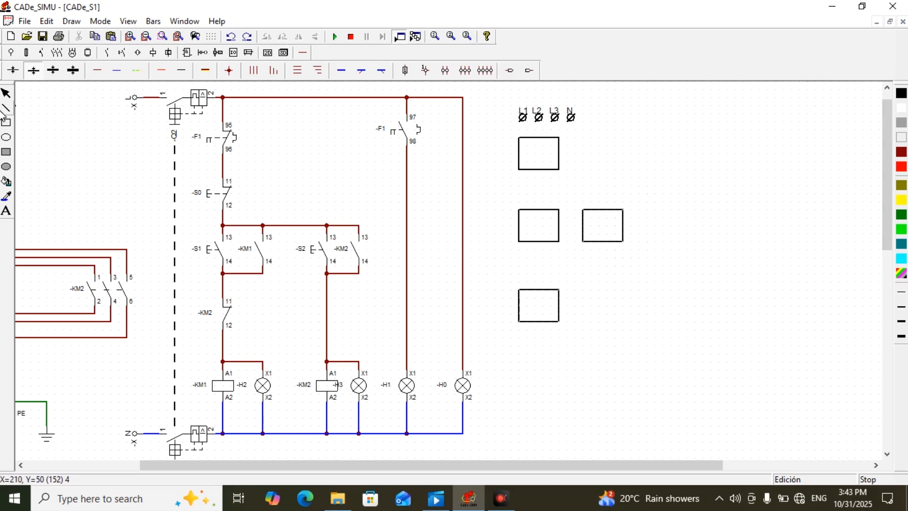
- Draw filled black bars extending from the left and right sides of the uppermost rectangle
{"action": "left_click", "coordinate": [11, 152]}
{"action": "mouse_move", "coordinate": [504, 163]}
{"action": "left_mouse_down"}
{"action": "mouse_move", "coordinate": [507, 174]}
{"action": "mouse_move", "coordinate": [533, 177]}
{"action": "left_mouse_up"}
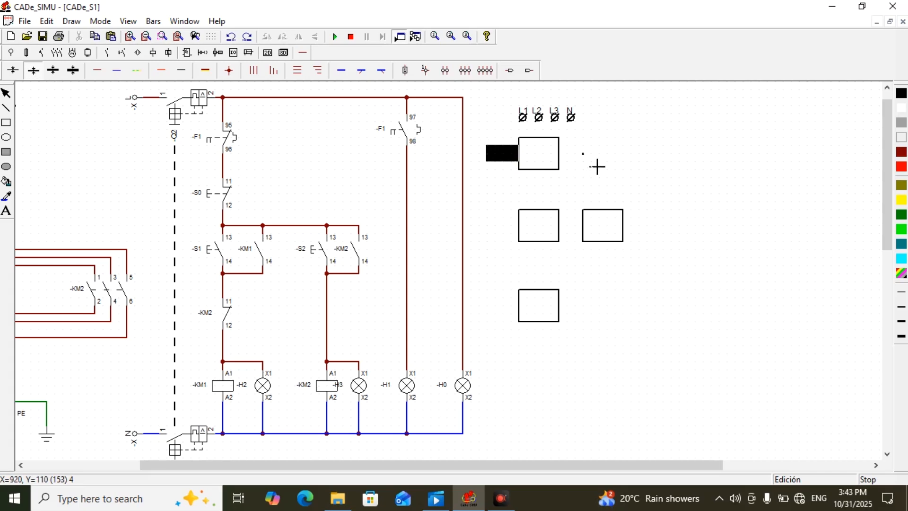
{"action": "left_click_drag", "start_coordinate": [576, 160], "coordinate": [603, 172]}
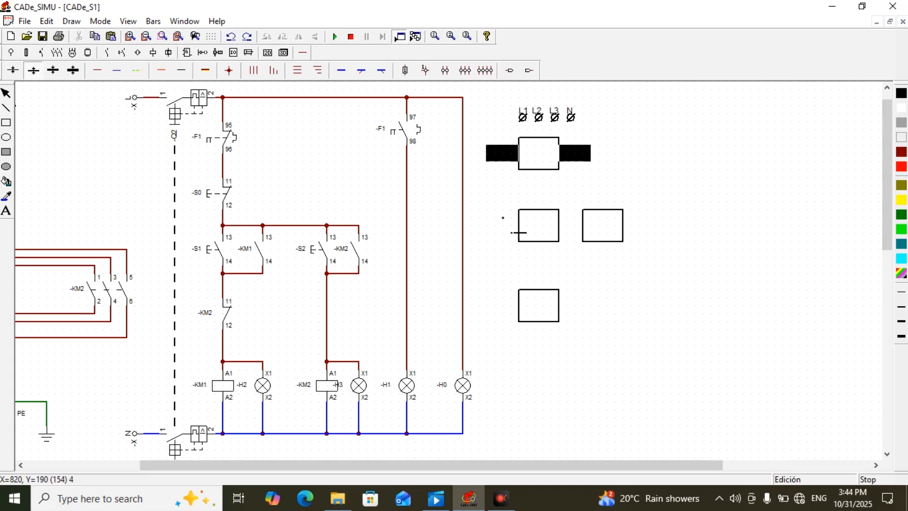
- Draw filled black bars to the left of, between and to the right of the two rectangles in the middle row
{"action": "left_click_drag", "start_coordinate": [497, 230], "coordinate": [531, 247]}
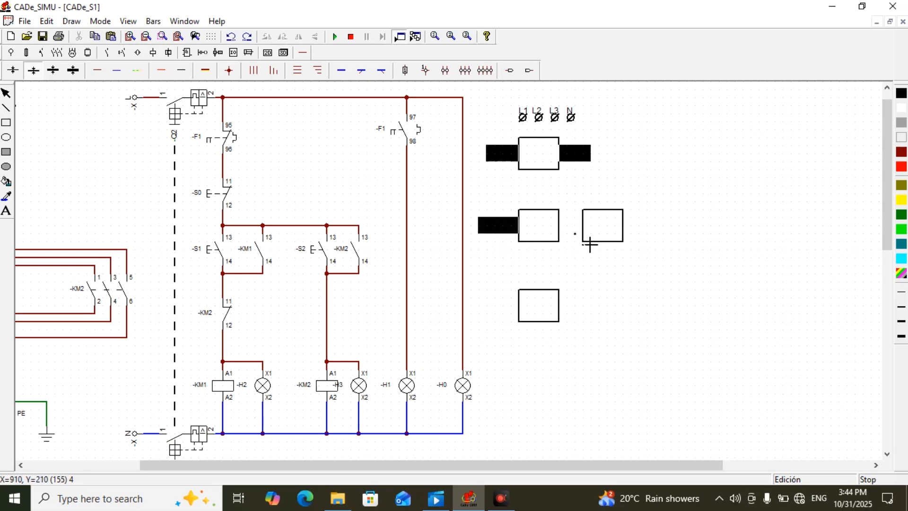
{"action": "key", "text": "ctrl+z"}
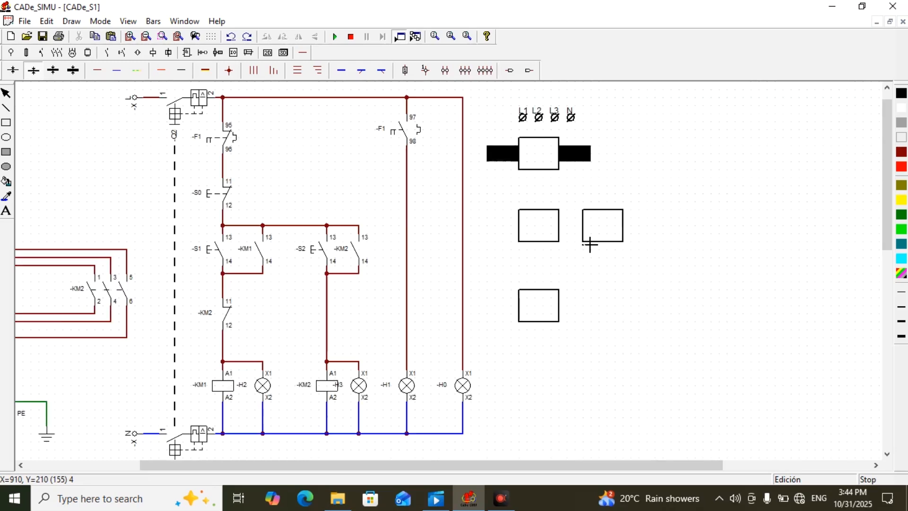
{"action": "left_click_drag", "start_coordinate": [503, 232], "coordinate": [534, 248]}
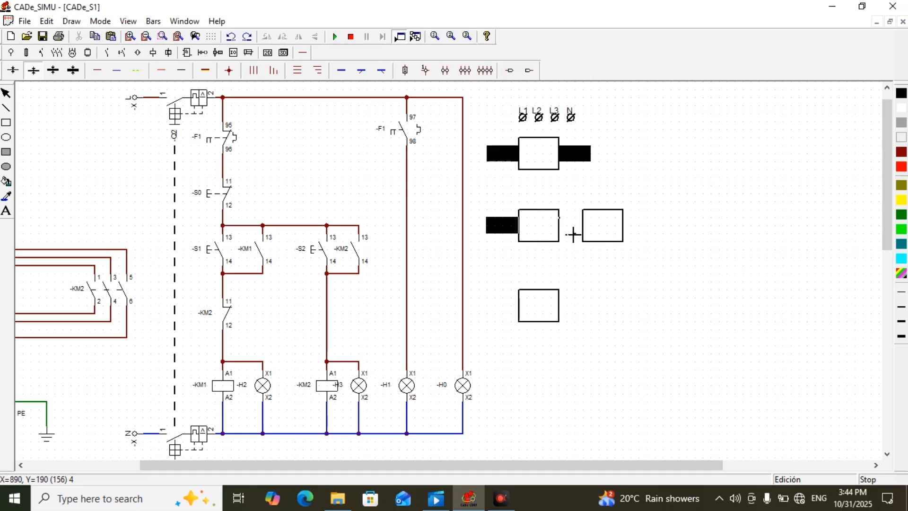
{"action": "left_click_drag", "start_coordinate": [580, 239], "coordinate": [609, 232]}
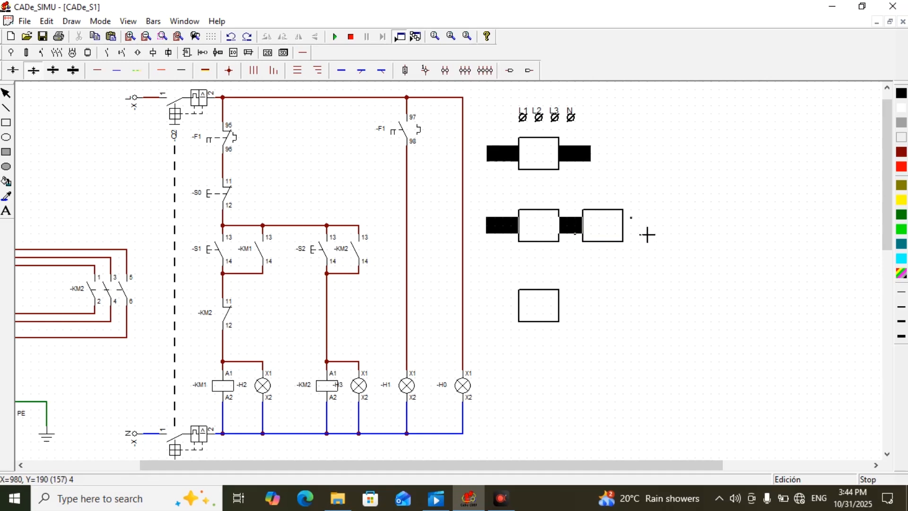
{"action": "left_click_drag", "start_coordinate": [641, 234], "coordinate": [661, 247]}
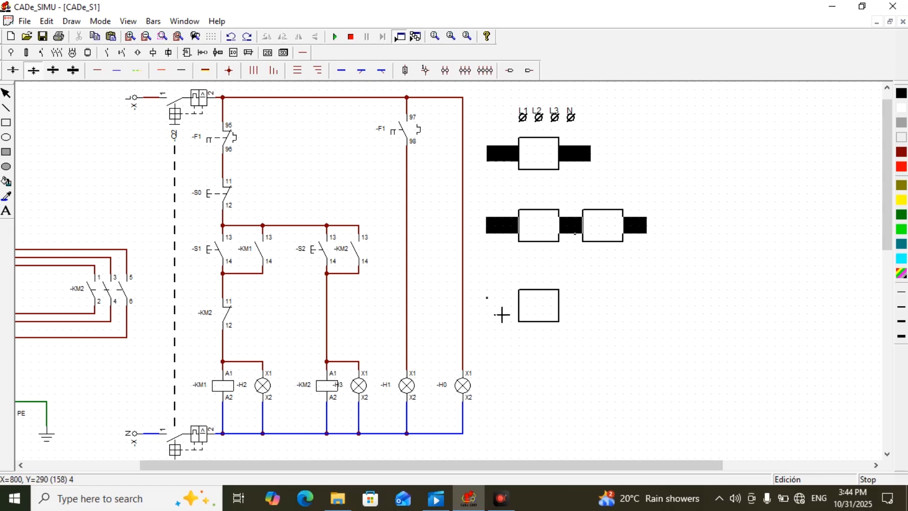
- Draw filled black bars extending from the left and right sides of the lowest rectangle
{"action": "left_click_drag", "start_coordinate": [502, 314], "coordinate": [544, 323]}
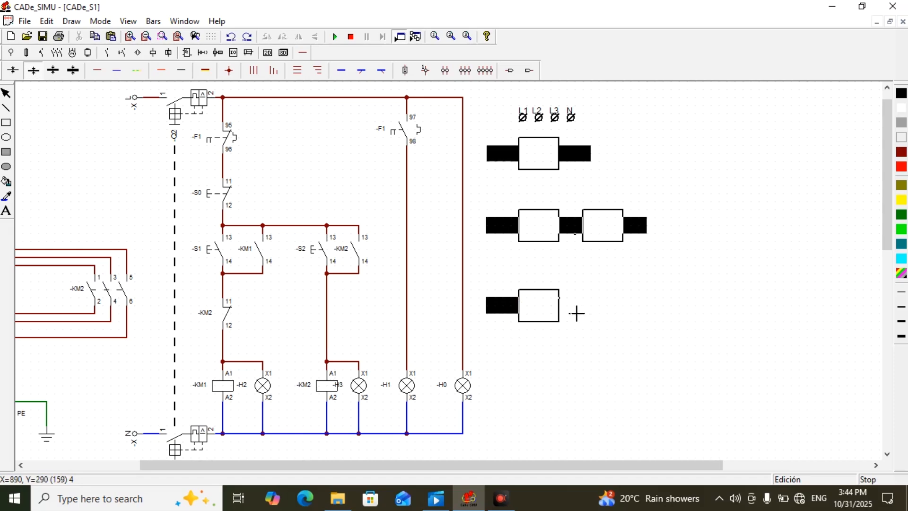
{"action": "mouse_move", "coordinate": [577, 314]}
{"action": "left_mouse_down"}
{"action": "mouse_move", "coordinate": [598, 325]}
{"action": "mouse_move", "coordinate": [586, 312]}
{"action": "left_mouse_up"}
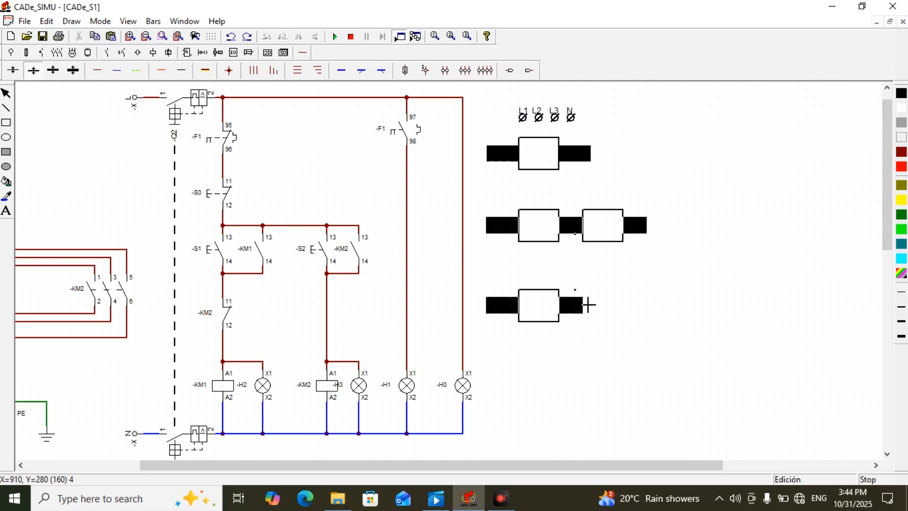
- Add the text label "Q" at font size 12 inside the uppermost rectangle
{"action": "left_click", "coordinate": [6, 211]}
{"action": "left_click", "coordinate": [533, 306]}
{"action": "type", "text": "K"}
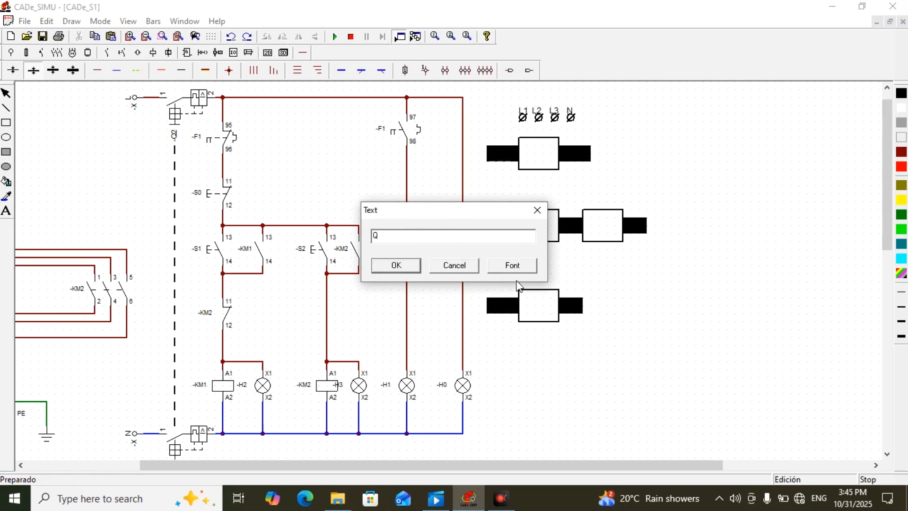
{"action": "left_click", "coordinate": [565, 169]}
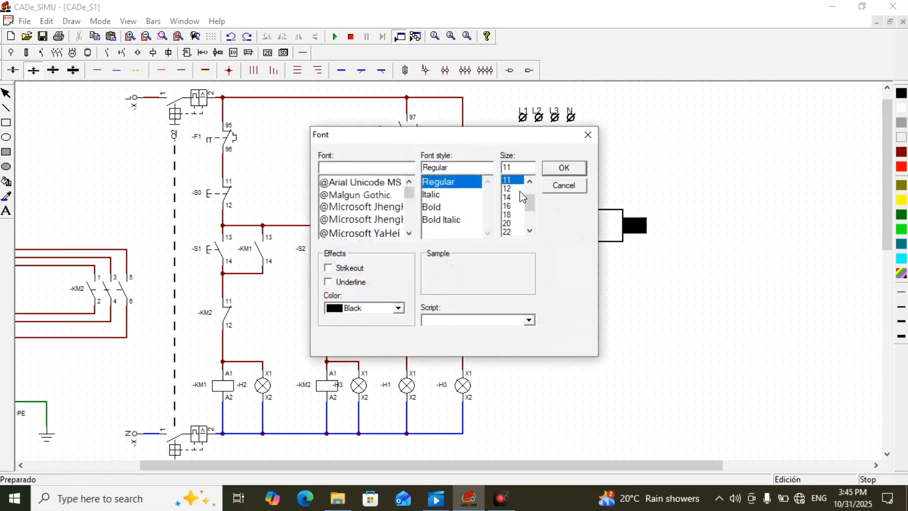
{"action": "left_click", "coordinate": [514, 188]}
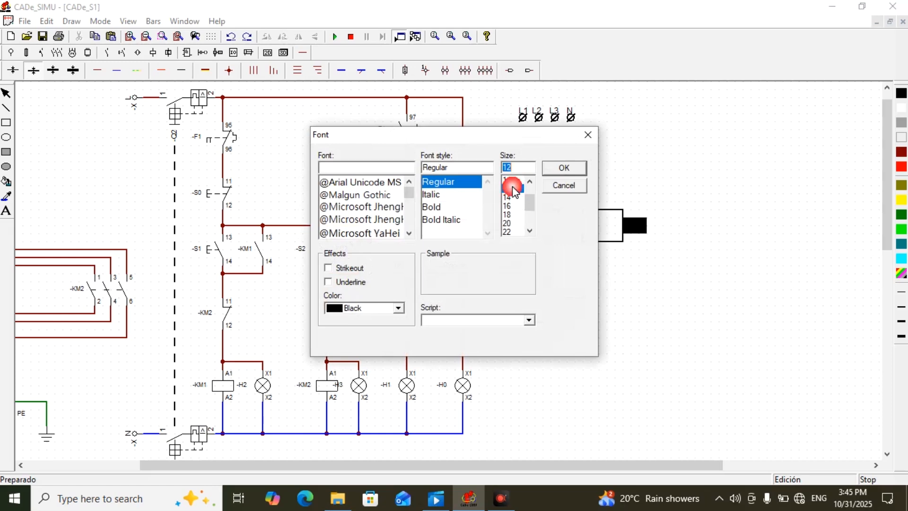
{"action": "left_click", "coordinate": [557, 170]}
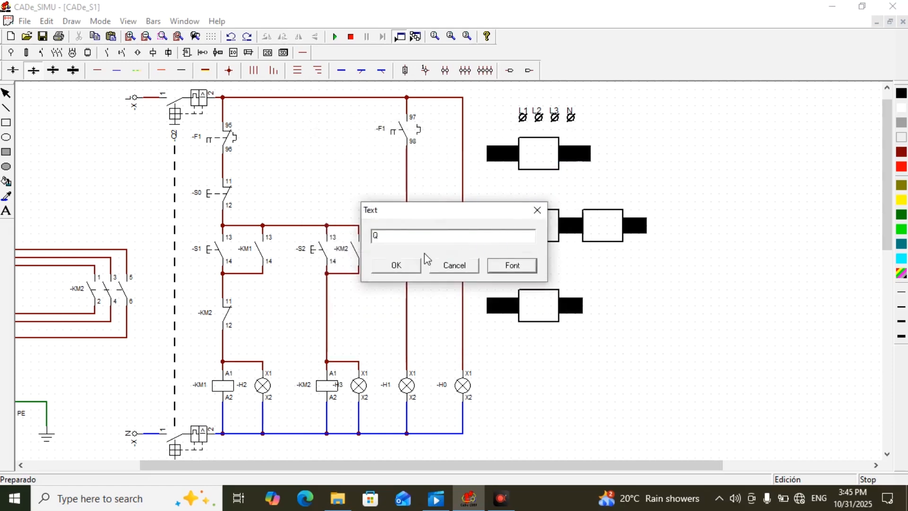
{"action": "left_click", "coordinate": [398, 265]}
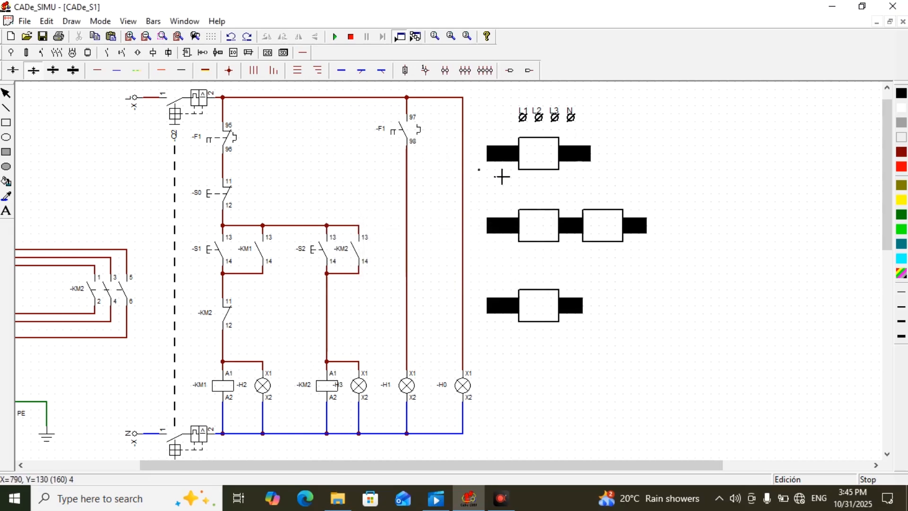
{"action": "left_click", "coordinate": [541, 154]}
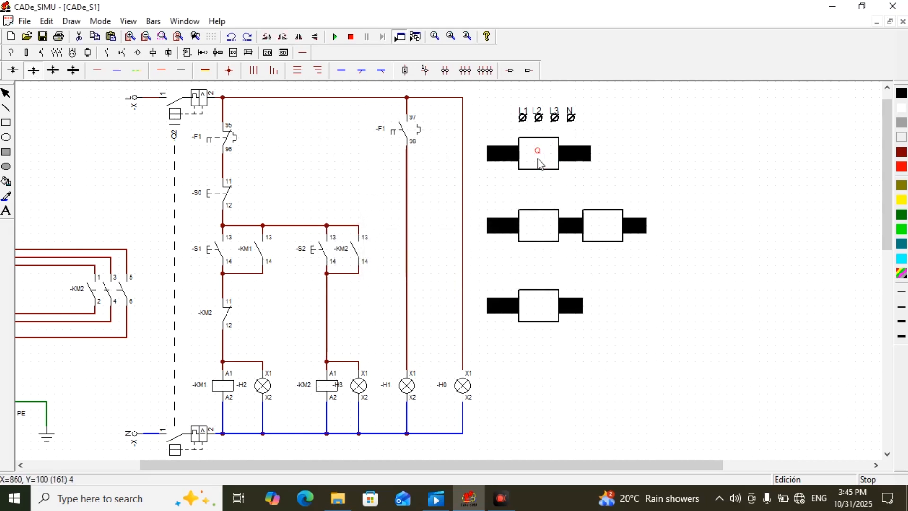
{"action": "left_click", "coordinate": [533, 225]}
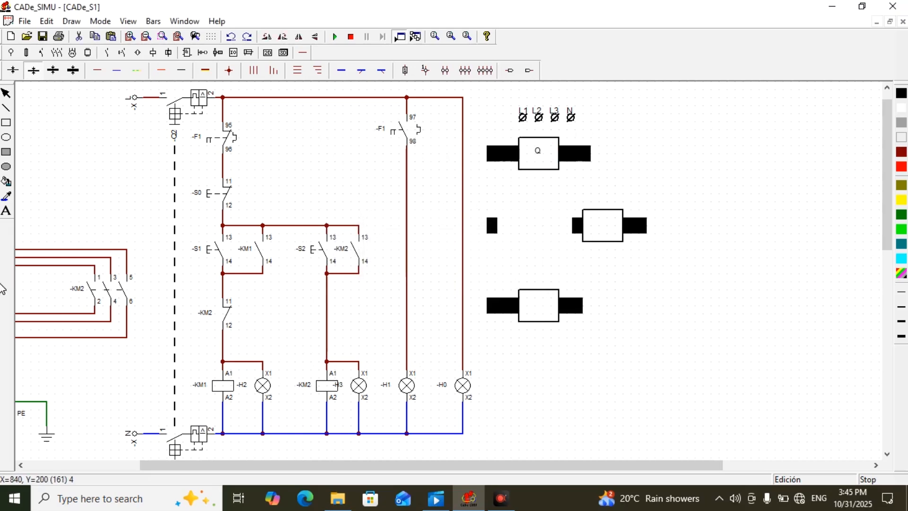
{"action": "left_click", "coordinate": [19, 209]}
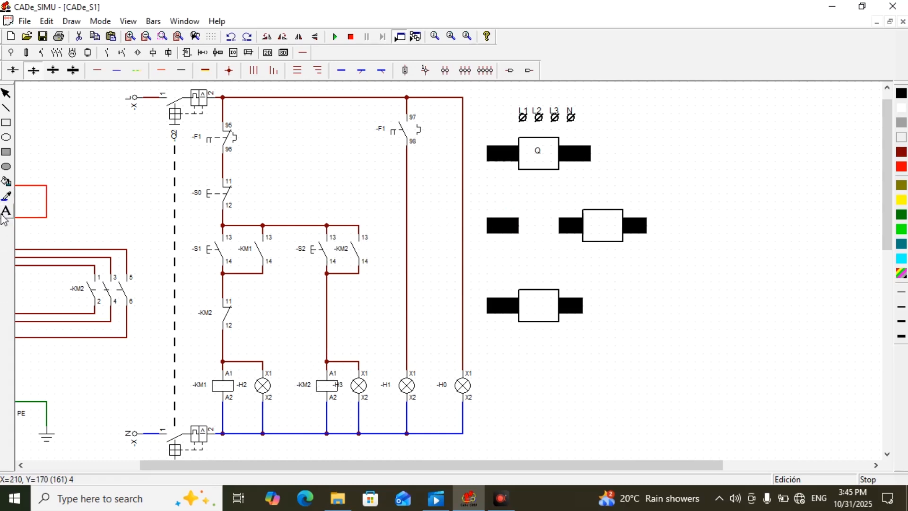
{"action": "key", "text": "Delete"}
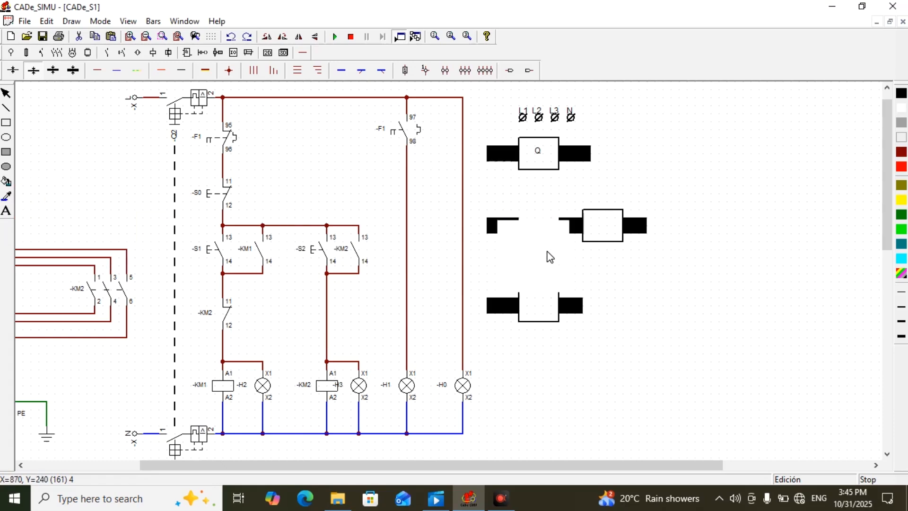
{"action": "left_click", "coordinate": [554, 240]}
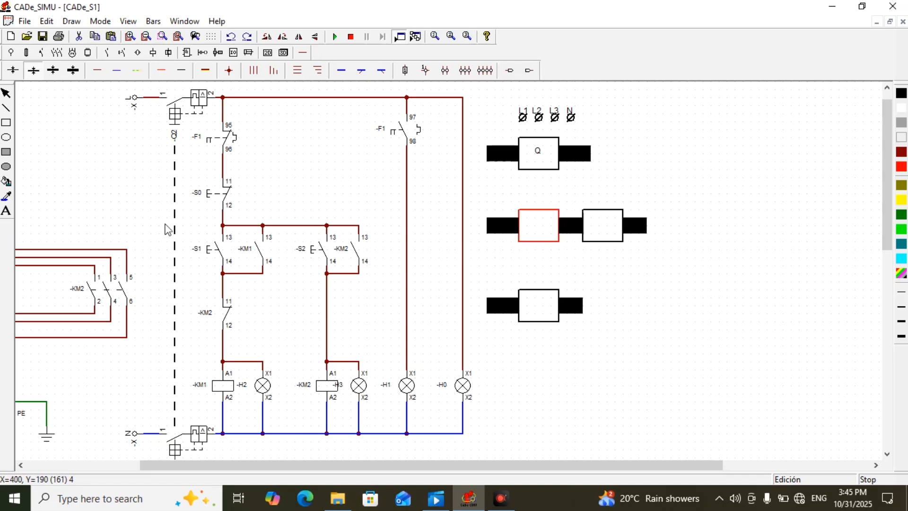
- Add the text label "KM1" inside the left rectangle of the middle row
{"action": "left_click", "coordinate": [7, 212]}
{"action": "left_click", "coordinate": [399, 271]}
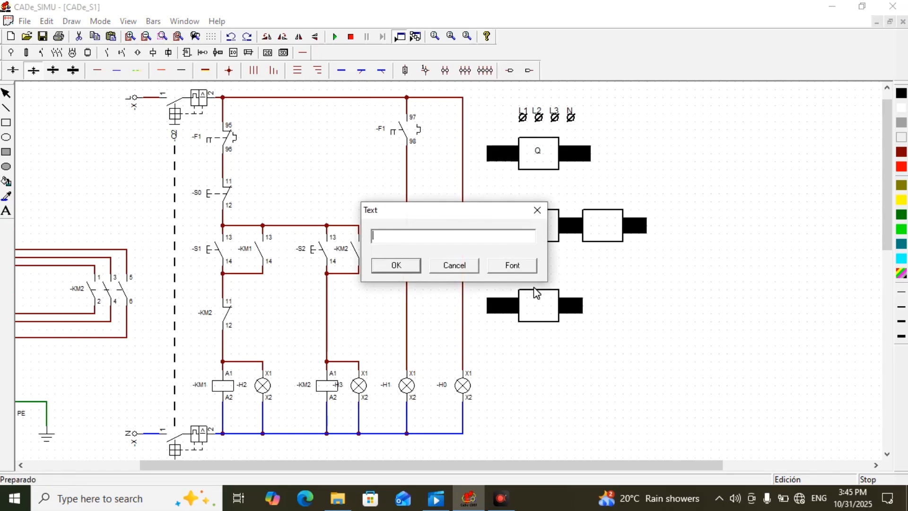
{"action": "type", "text": "KM1"}
{"action": "left_click", "coordinate": [406, 266]}
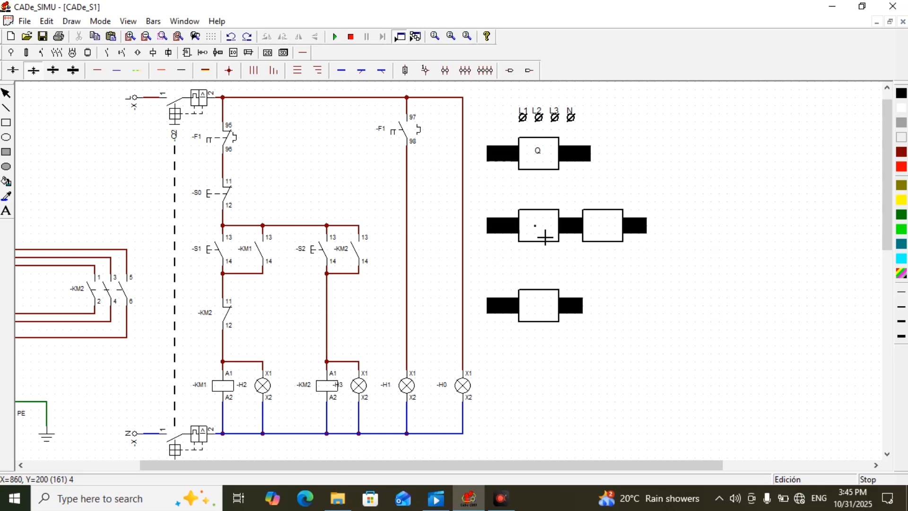
{"action": "left_click", "coordinate": [532, 226]}
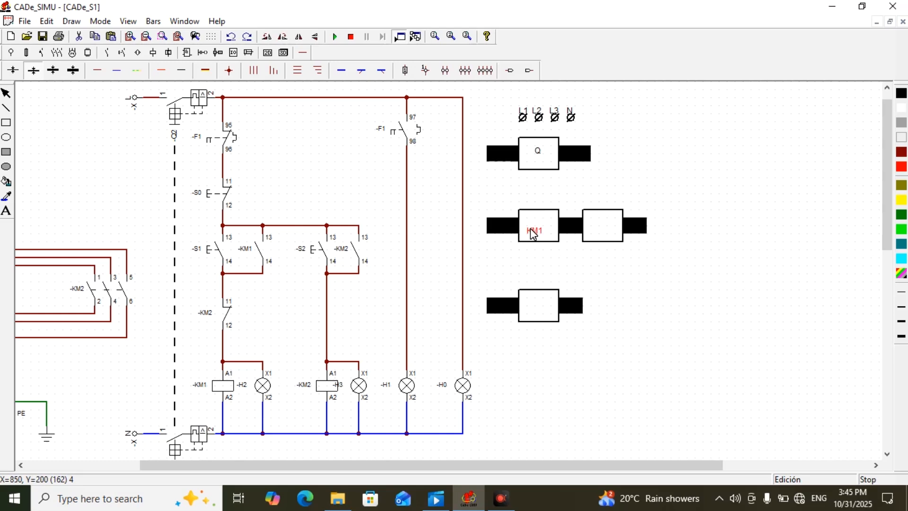
- Set the new KM1 label's font size to 18 and centre it in its rectangle
{"action": "left_click_drag", "start_coordinate": [530, 229], "coordinate": [534, 227]}
{"action": "double_click", "coordinate": [536, 232]}
{"action": "left_click", "coordinate": [514, 273]}
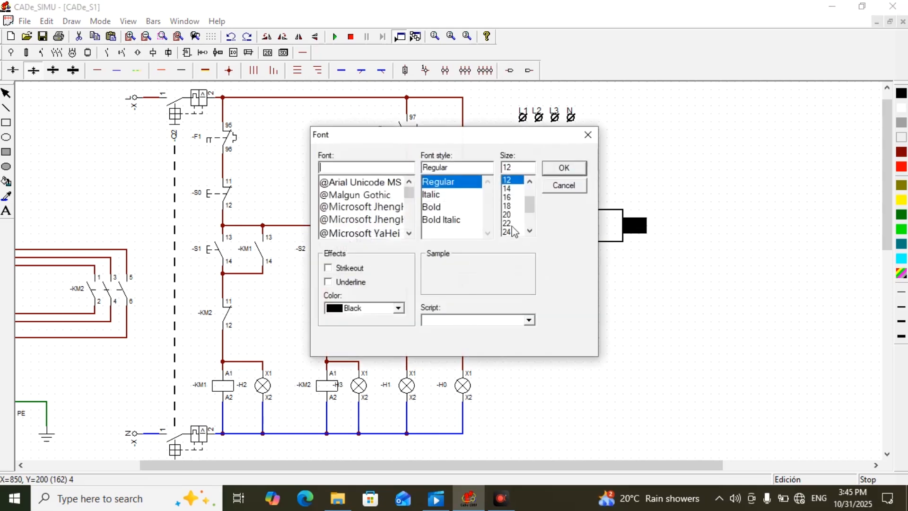
{"action": "left_click", "coordinate": [510, 206]}
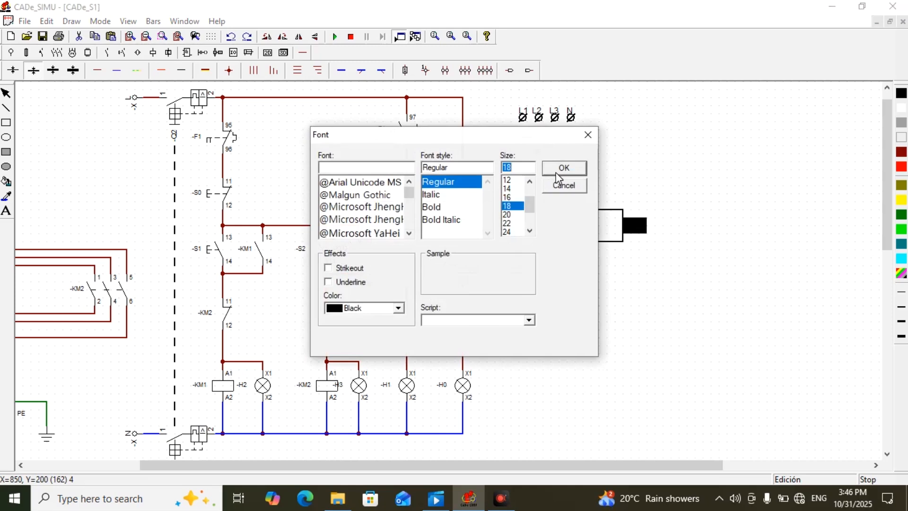
{"action": "left_click", "coordinate": [555, 172]}
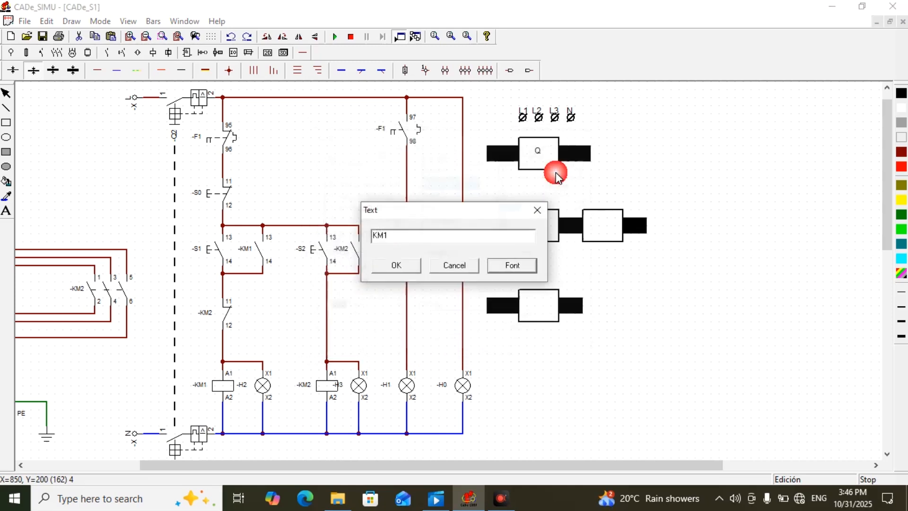
{"action": "left_click", "coordinate": [401, 264]}
{"action": "left_click", "coordinate": [533, 227]}
{"action": "key", "text": "Delete"}
{"action": "key", "text": "ctrl+z"}
{"action": "left_click", "coordinate": [534, 223]}
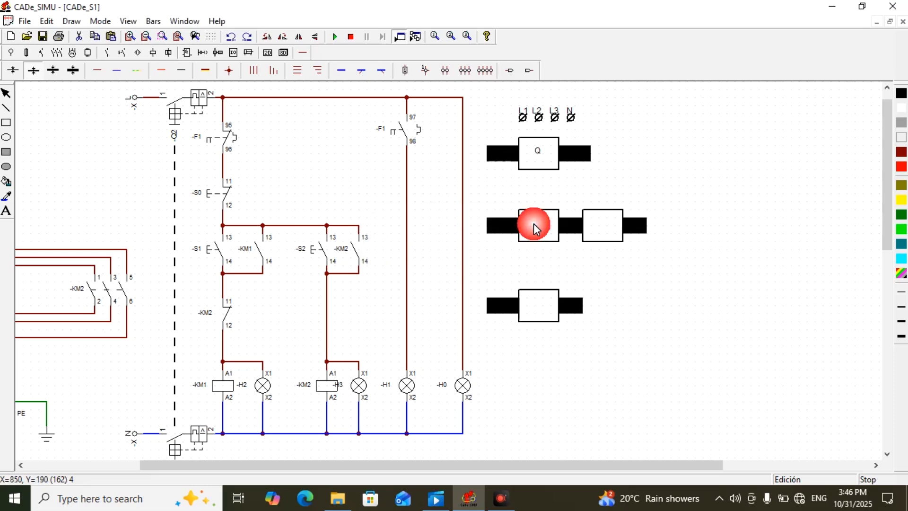
{"action": "left_click", "coordinate": [599, 236]}
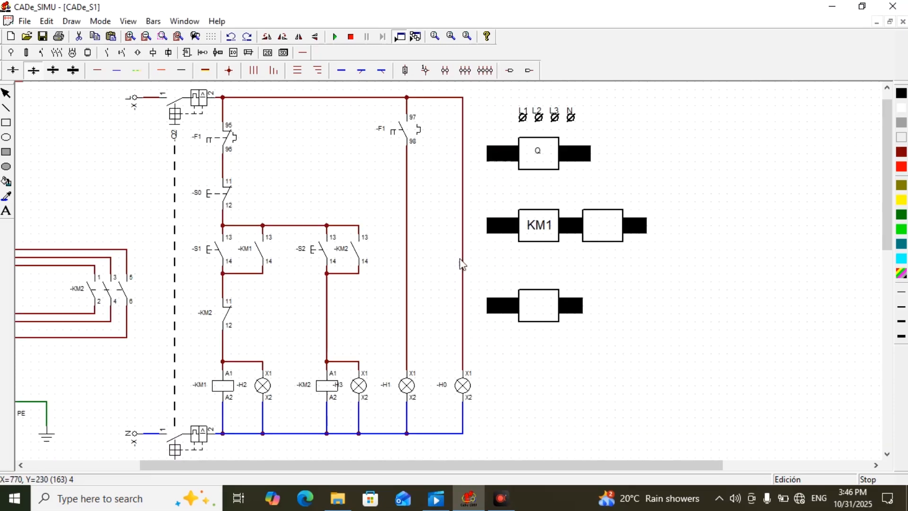
- Add the text label "KM2" inside the right rectangle of the middle row
{"action": "left_click", "coordinate": [102, 215]}
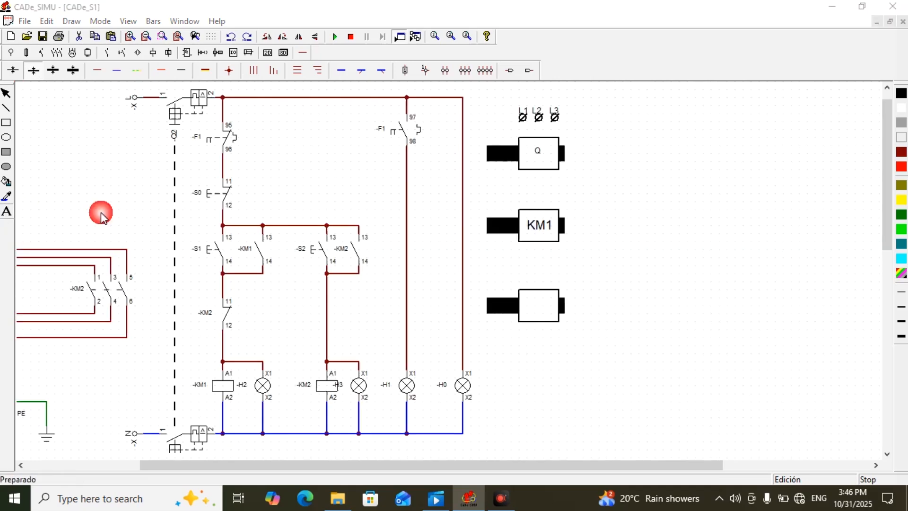
{"action": "type", "text": "KM2"}
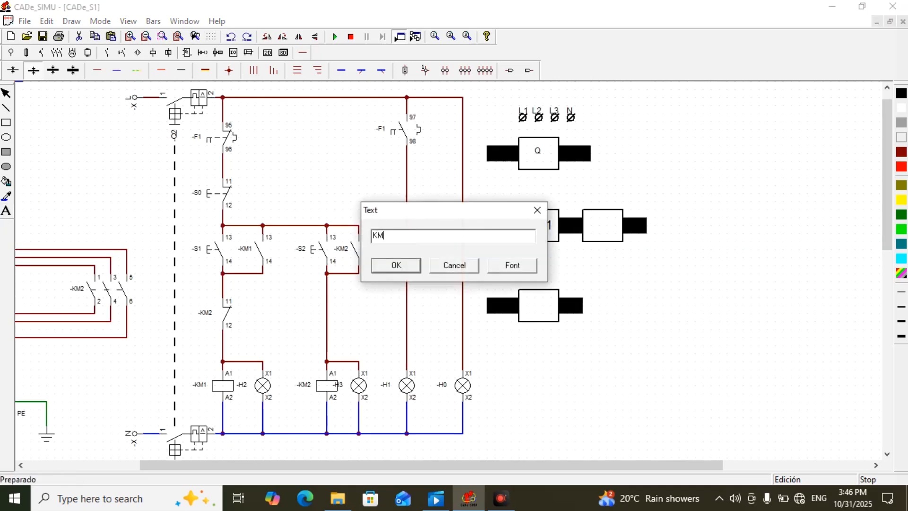
{"action": "left_click", "coordinate": [395, 267]}
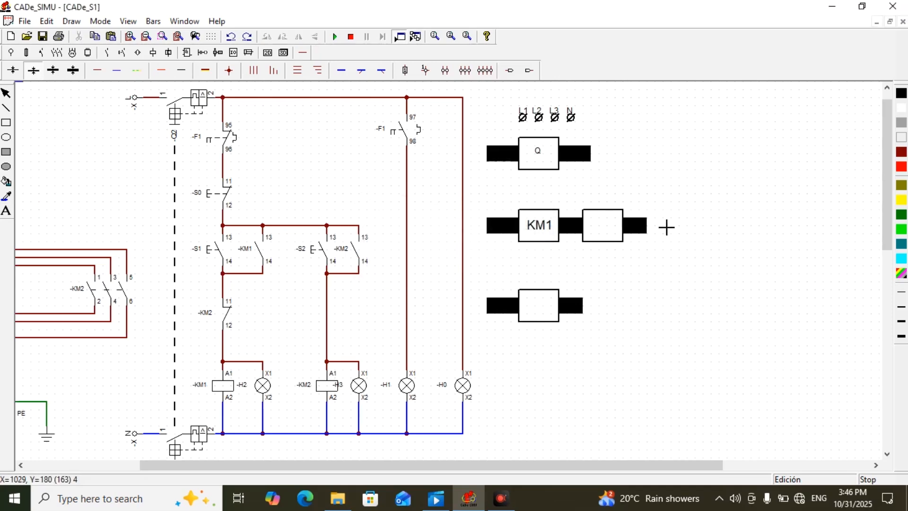
{"action": "left_click", "coordinate": [606, 234]}
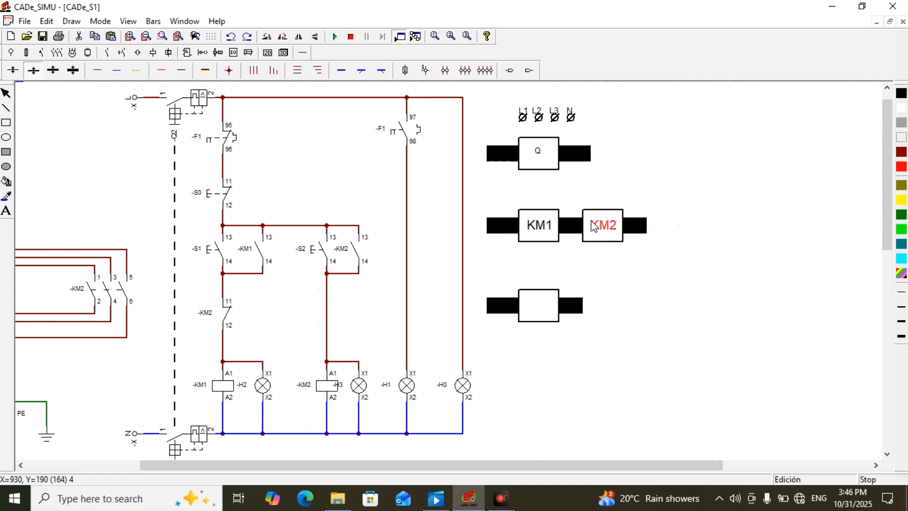
- Add the text label "F" to the lowest rectangle and centre it inside
{"action": "left_click", "coordinate": [6, 210]}
{"action": "left_click", "coordinate": [555, 334]}
{"action": "type", "text": "F"}
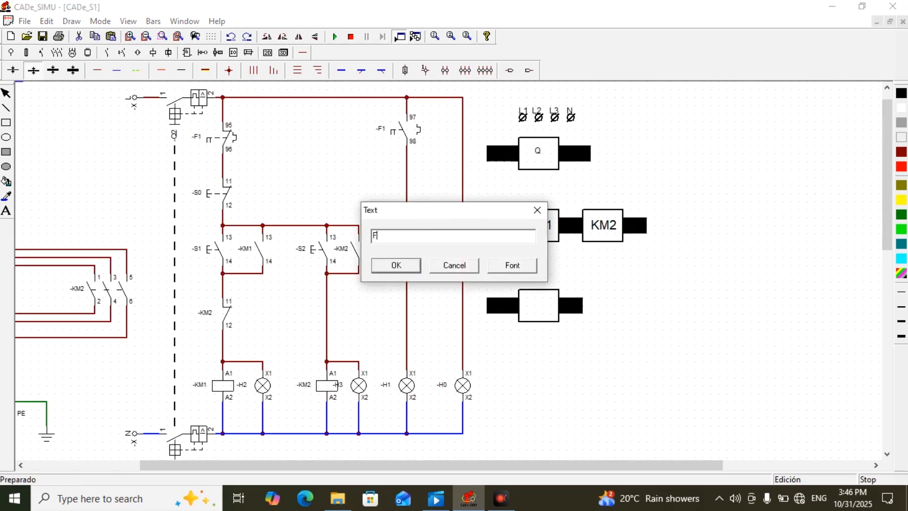
{"action": "left_click", "coordinate": [388, 272]}
{"action": "left_click", "coordinate": [540, 309]}
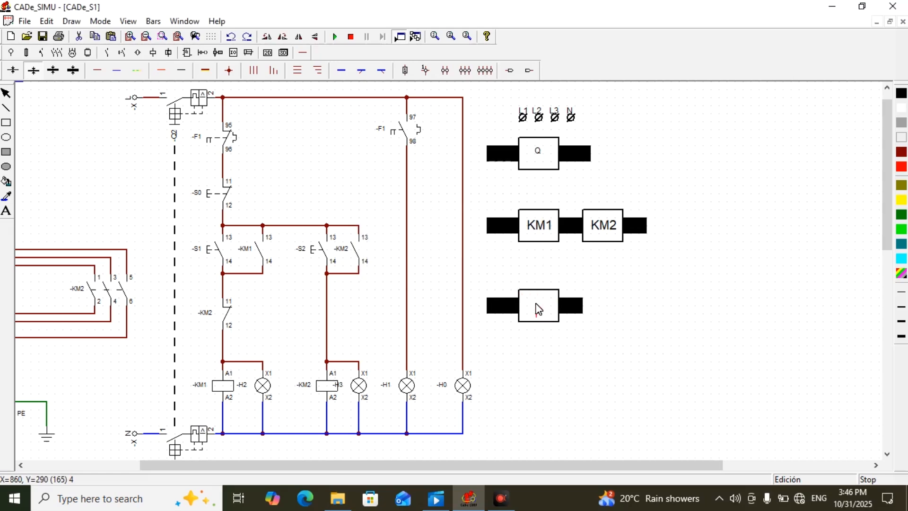
{"action": "left_click", "coordinate": [542, 315]}
{"action": "left_click", "coordinate": [629, 307]}
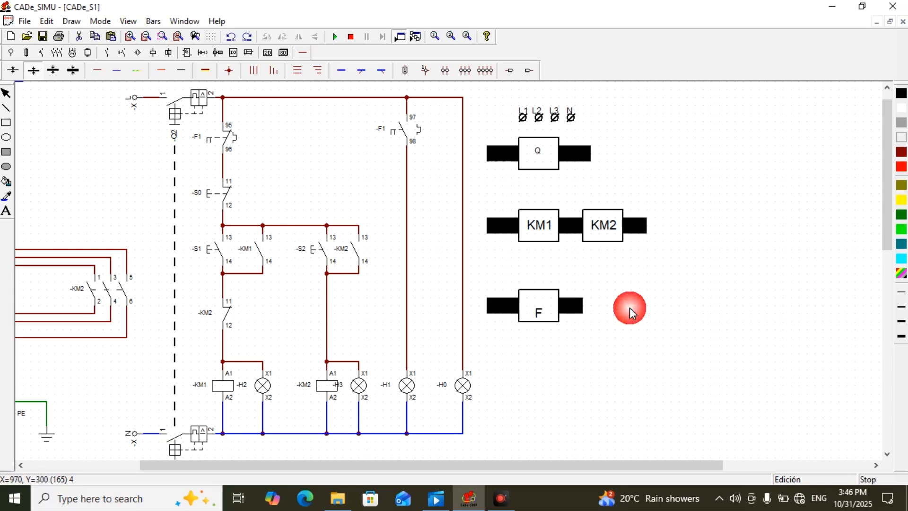
{"action": "left_click", "coordinate": [539, 312]}
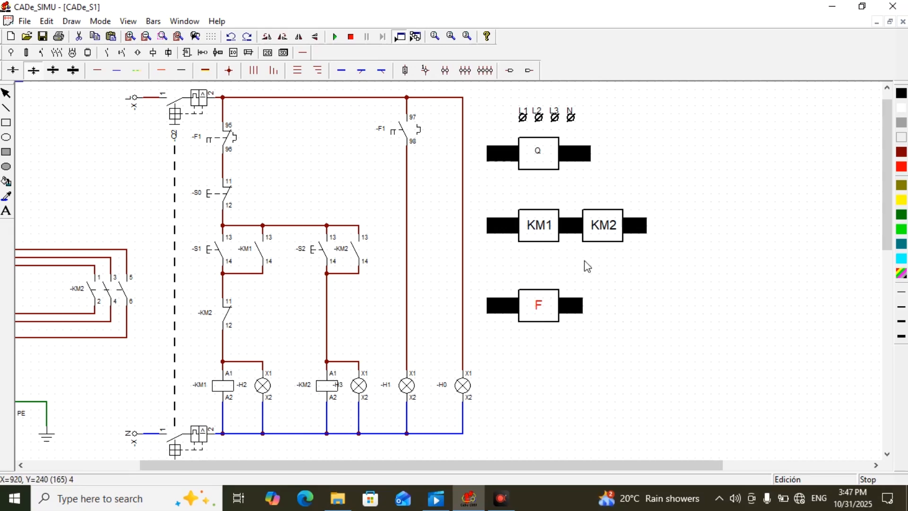
- Draw a row of four small circles beneath the F rectangle and strike each with a diagonal line as terminals
{"action": "left_click", "coordinate": [6, 137]}
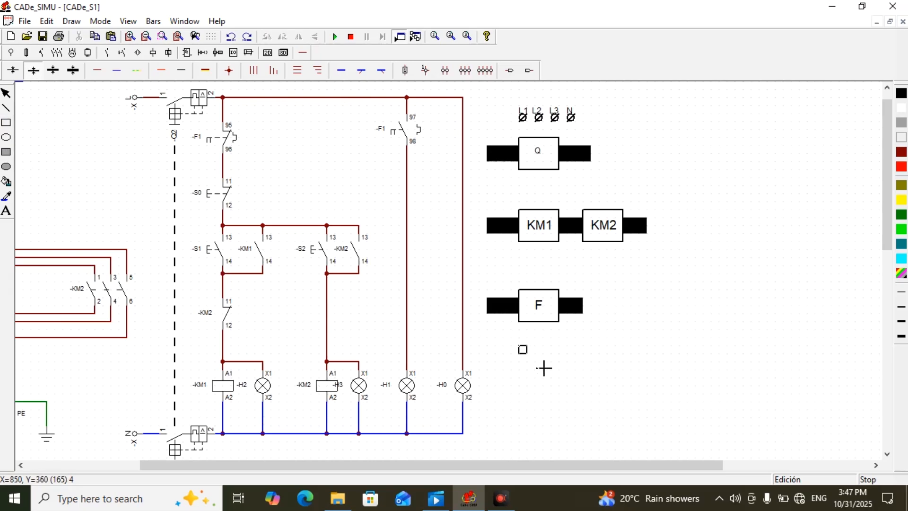
{"action": "left_click", "coordinate": [540, 365]}
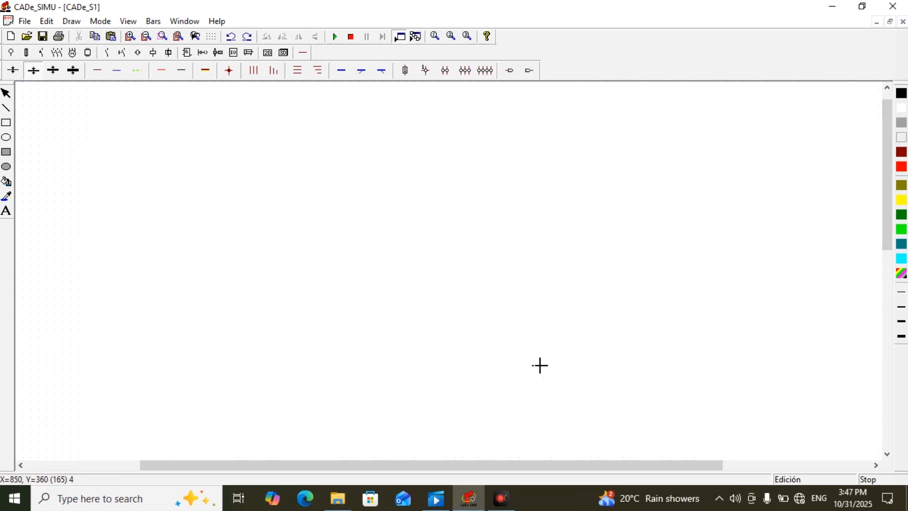
{"action": "left_click", "coordinate": [4, 140]}
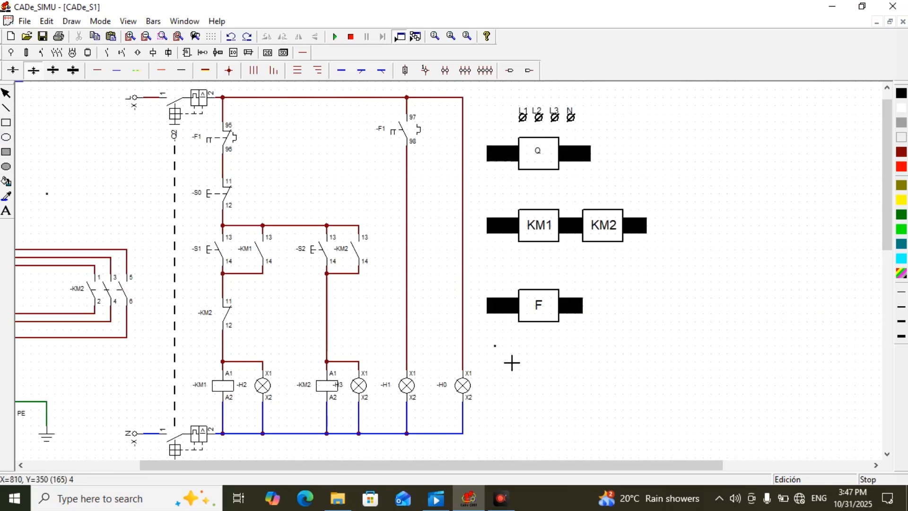
{"action": "mouse_move", "coordinate": [533, 363]}
{"action": "left_mouse_down"}
{"action": "mouse_move", "coordinate": [539, 375]}
{"action": "mouse_move", "coordinate": [554, 365]}
{"action": "mouse_move", "coordinate": [545, 358]}
{"action": "mouse_move", "coordinate": [586, 368]}
{"action": "left_mouse_up"}
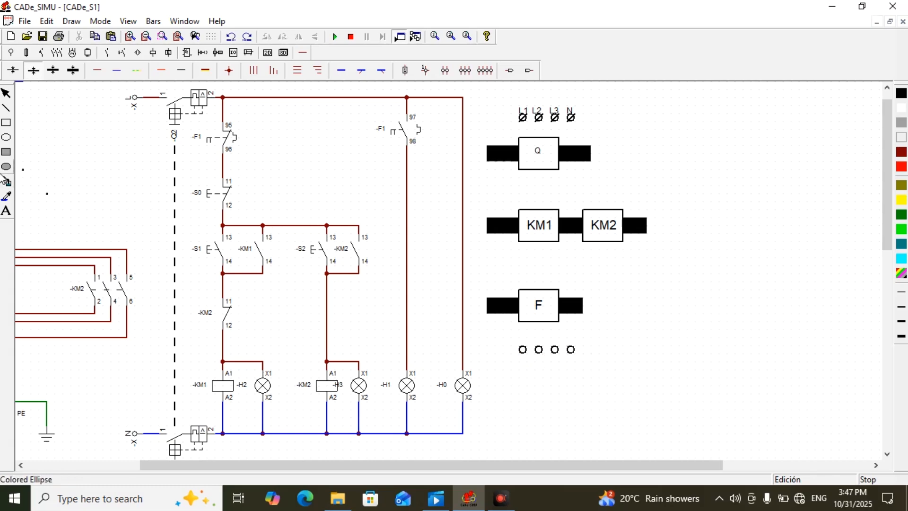
{"action": "left_click", "coordinate": [8, 114]}
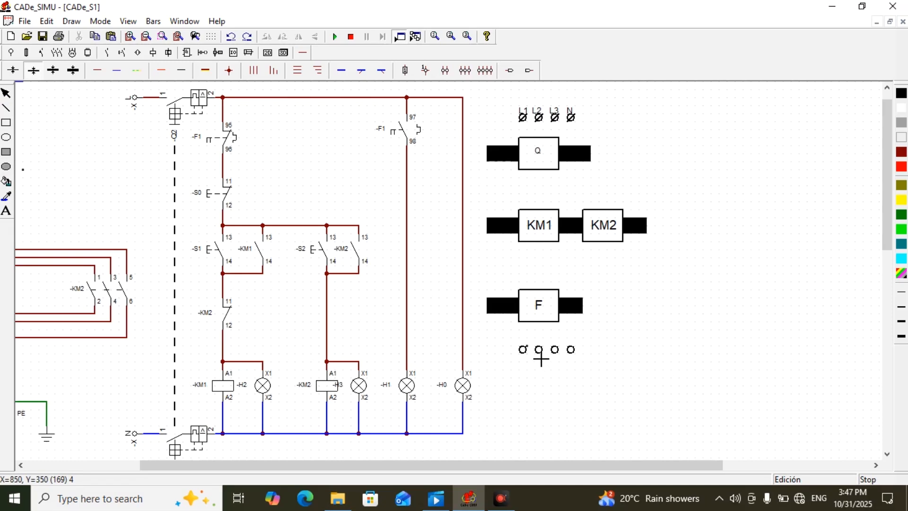
{"action": "mouse_move", "coordinate": [541, 359]}
{"action": "left_mouse_down"}
{"action": "mouse_move", "coordinate": [535, 367]}
{"action": "mouse_move", "coordinate": [588, 361]}
{"action": "mouse_move", "coordinate": [570, 359]}
{"action": "left_mouse_up"}
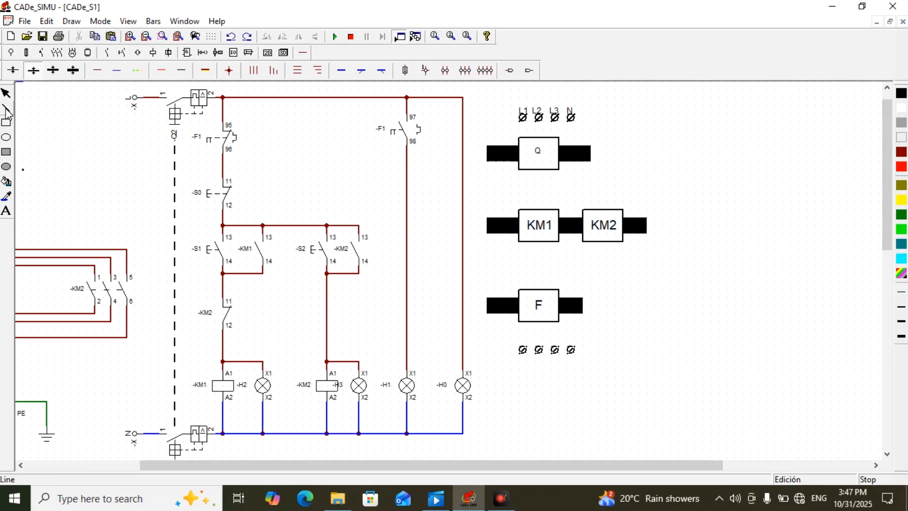
- Add the text label "U1 V1 W1 PE" beneath the row of terminals under the F rectangle
{"action": "left_click", "coordinate": [6, 213]}
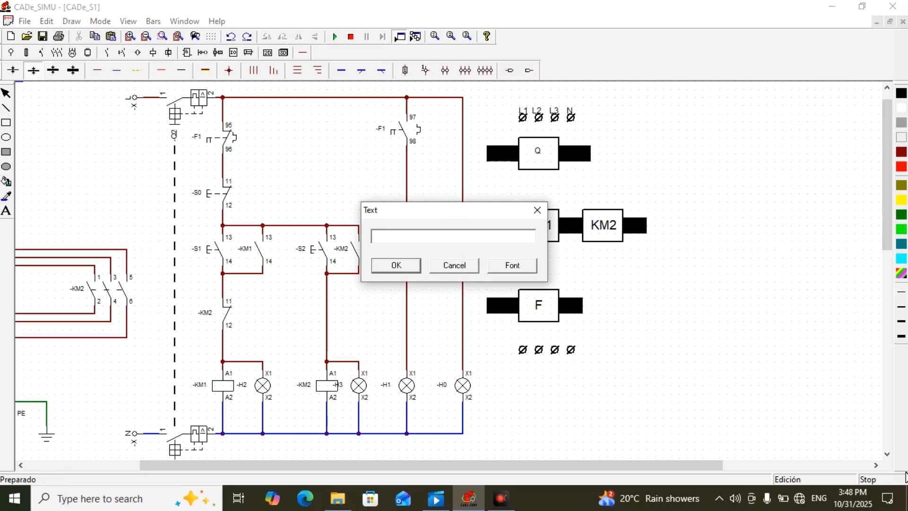
{"action": "type", "text": "U1 V1  W1"}
{"action": "type", "text": "P"}
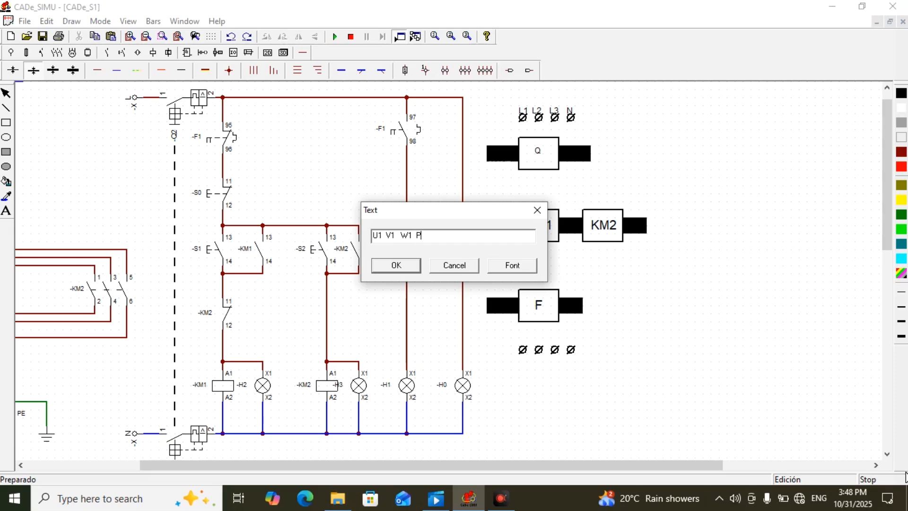
{"action": "type", "text": "E"}
{"action": "left_click", "coordinate": [384, 268]}
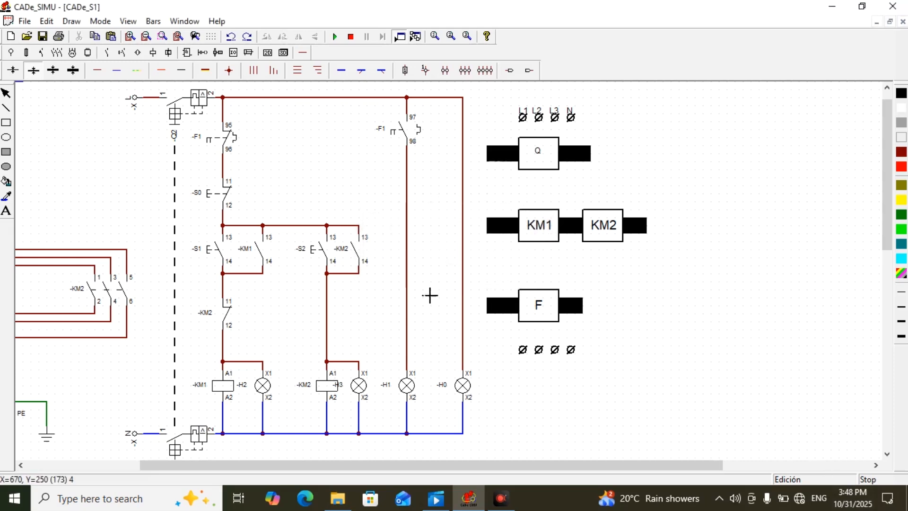
{"action": "left_click", "coordinate": [523, 367]}
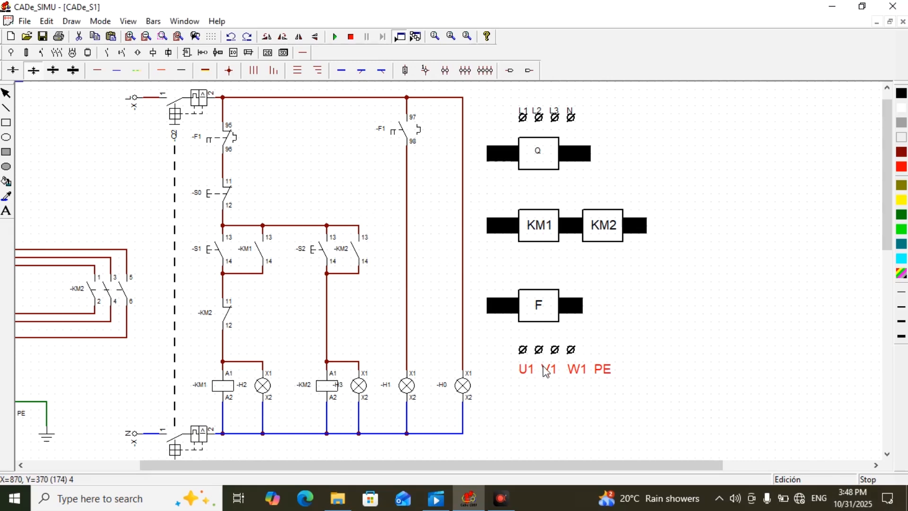
- Set the font size of the "U1 V1 W1 PE" label to 12
{"action": "double_click", "coordinate": [544, 369]}
{"action": "left_click", "coordinate": [512, 266]}
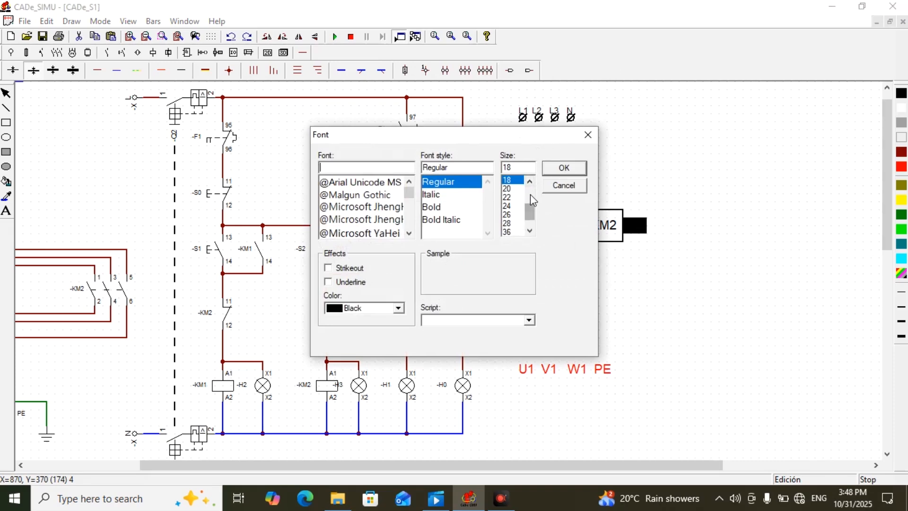
{"action": "left_click", "coordinate": [521, 170]}
{"action": "type", "text": "12"}
{"action": "left_click", "coordinate": [564, 169]}
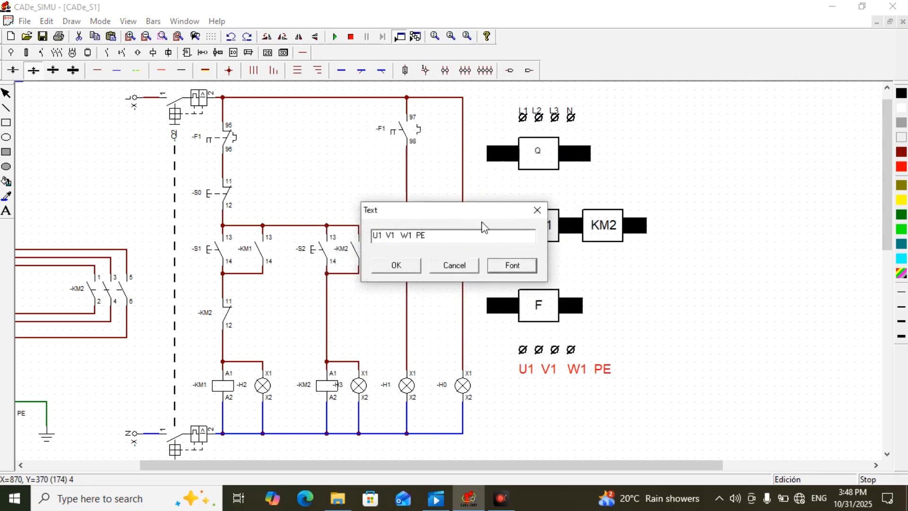
{"action": "left_click", "coordinate": [388, 265]}
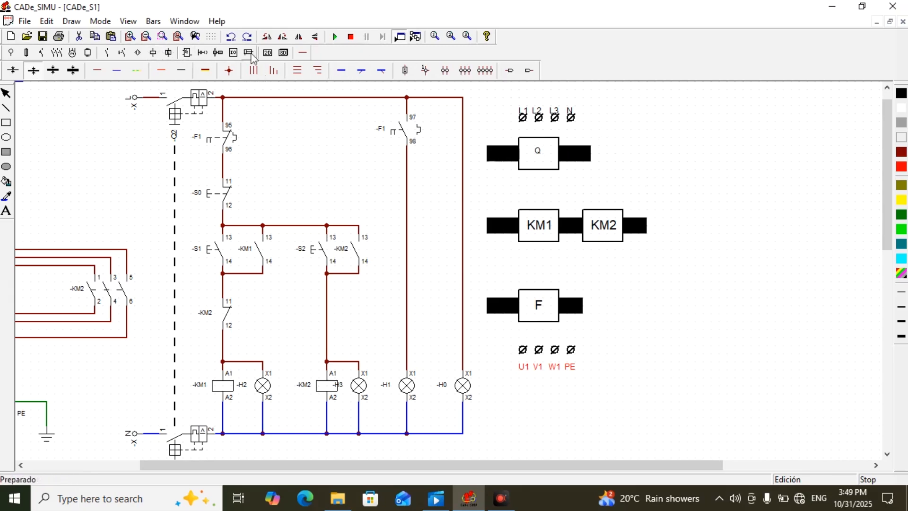
- Place four green 2D frontal pilot lamps in an evenly spaced row beside the Q rectangle and its bars
{"action": "left_click", "coordinate": [268, 53]}
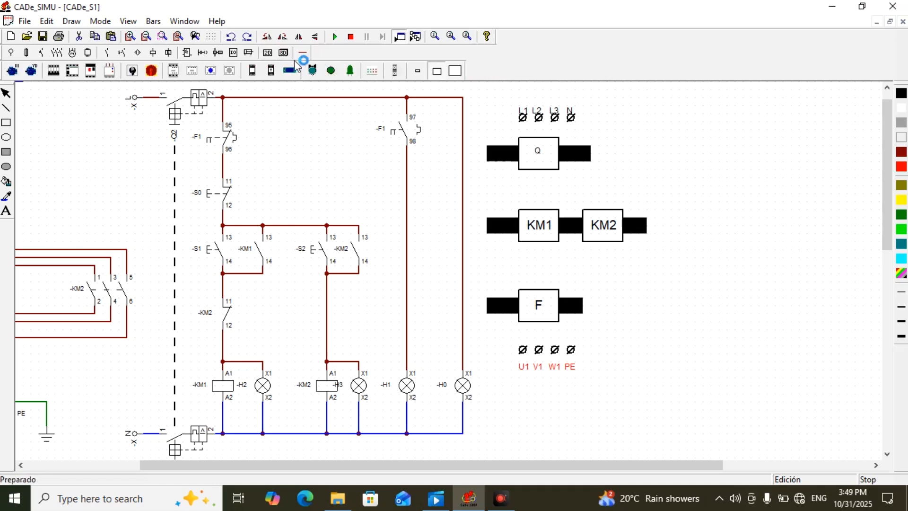
{"action": "left_click", "coordinate": [284, 54]}
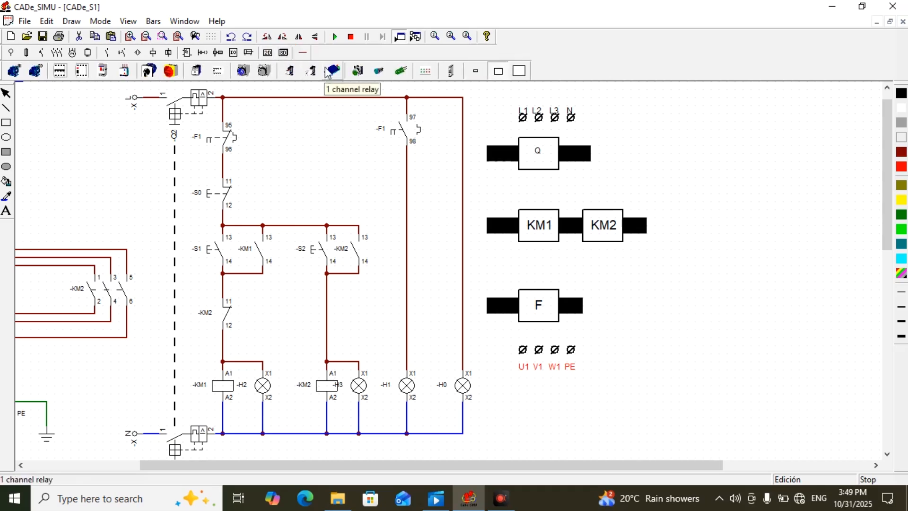
{"action": "left_click", "coordinate": [268, 52]}
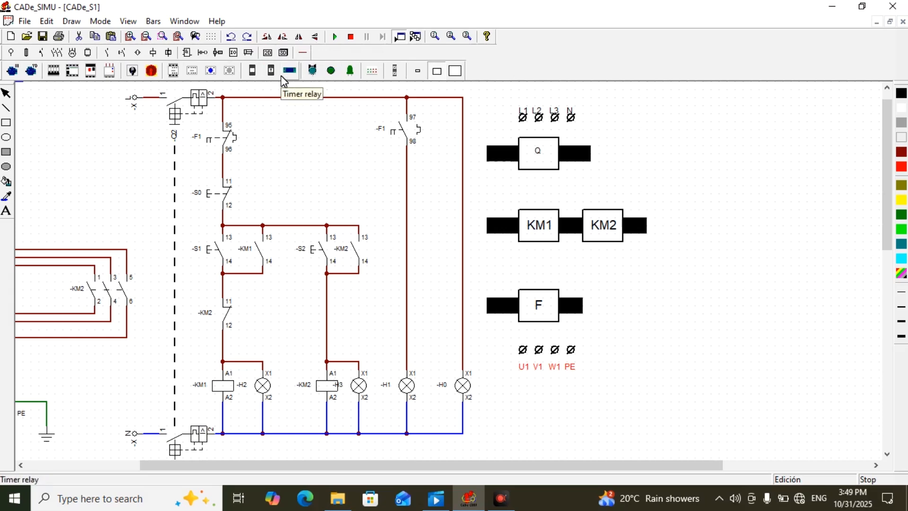
{"action": "left_click", "coordinate": [332, 71]}
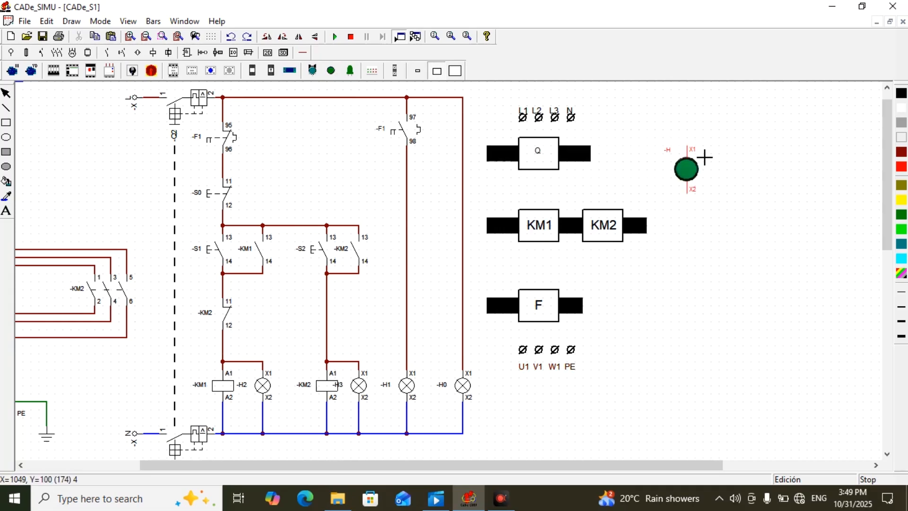
{"action": "left_click", "coordinate": [686, 140]}
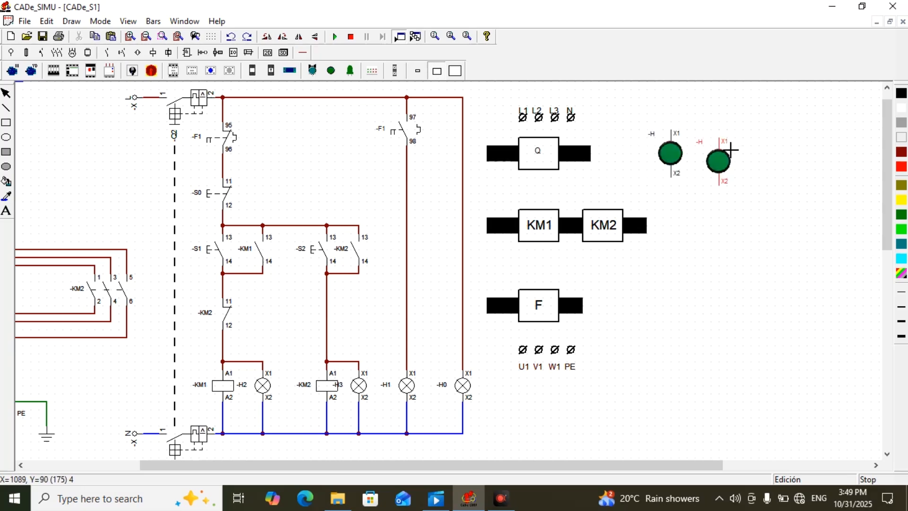
{"action": "left_click", "coordinate": [724, 145]}
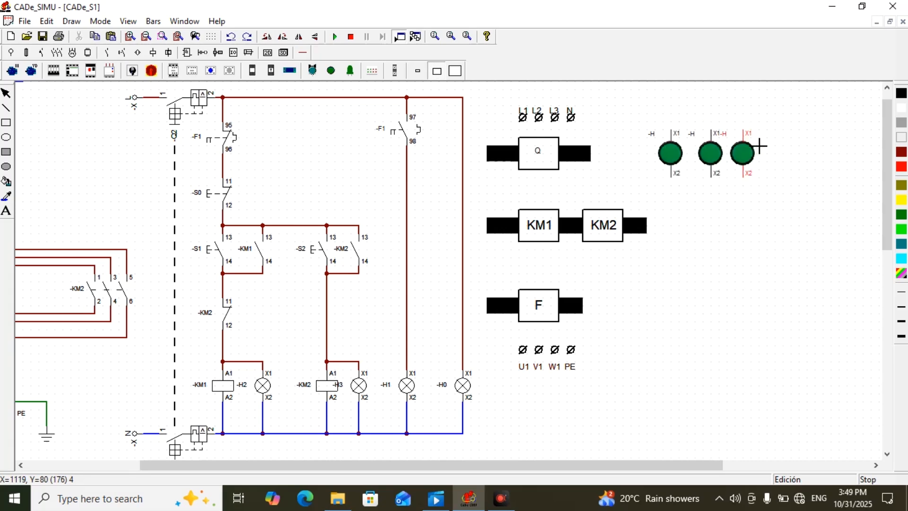
{"action": "left_click", "coordinate": [761, 143]}
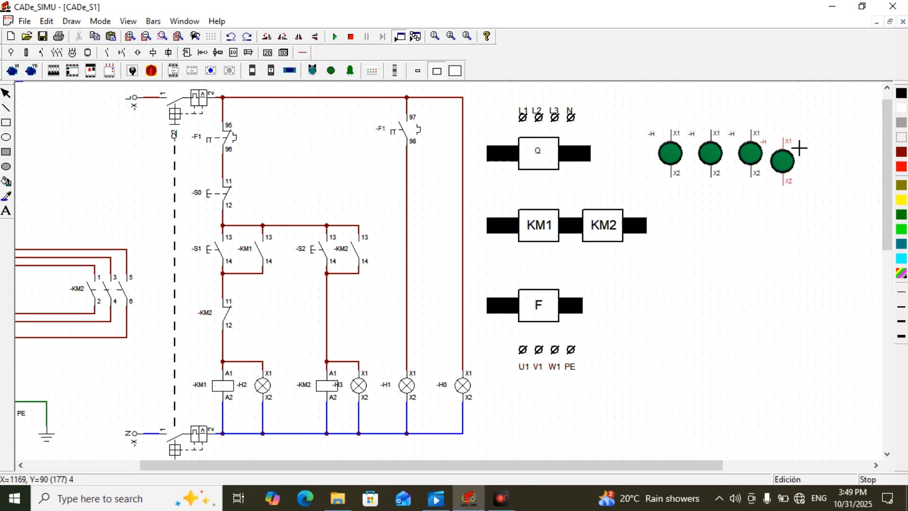
{"action": "left_click", "coordinate": [803, 144]}
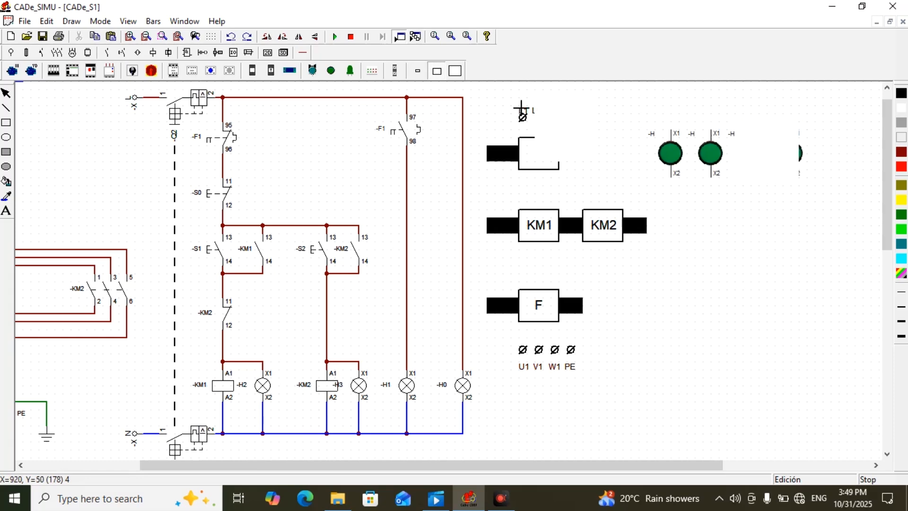
{"action": "left_click", "coordinate": [6, 94]}
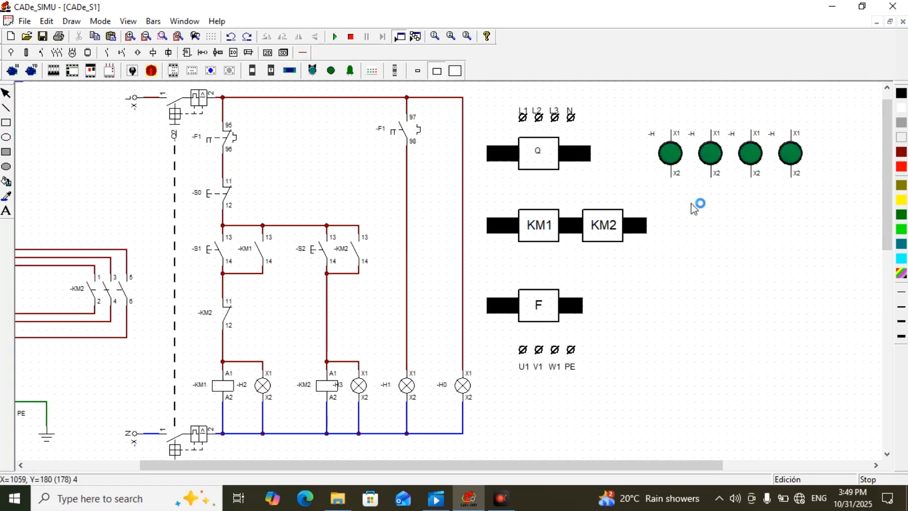
- Change the first pilot lamp in the row to the red image type (Piloto rojo) and name it "FAUTE"
{"action": "double_click", "coordinate": [666, 161]}
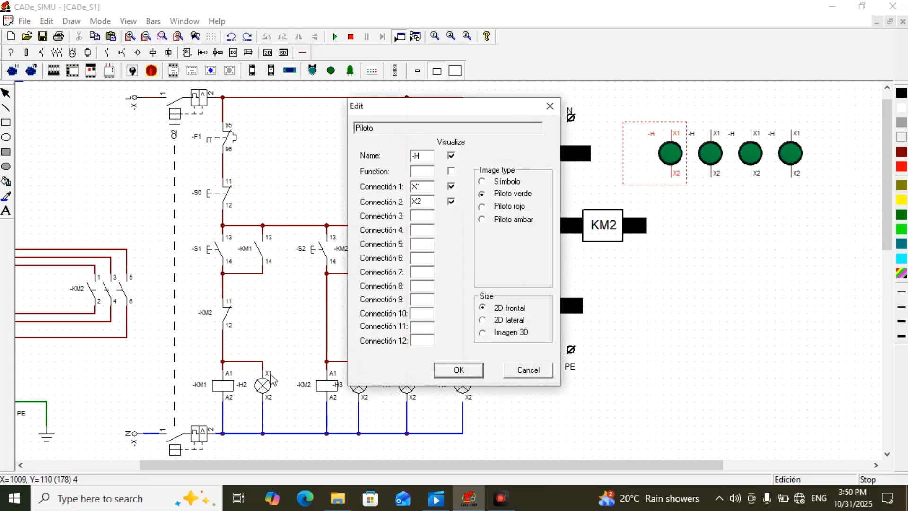
{"action": "left_click", "coordinate": [483, 207]}
{"action": "left_click", "coordinate": [482, 209]}
{"action": "left_click", "coordinate": [428, 162]}
{"action": "key", "text": "BackSpace"}
{"action": "key", "text": "BackSpace"}
{"action": "type", "text": "FAUTE"}
{"action": "left_click", "coordinate": [493, 205]}
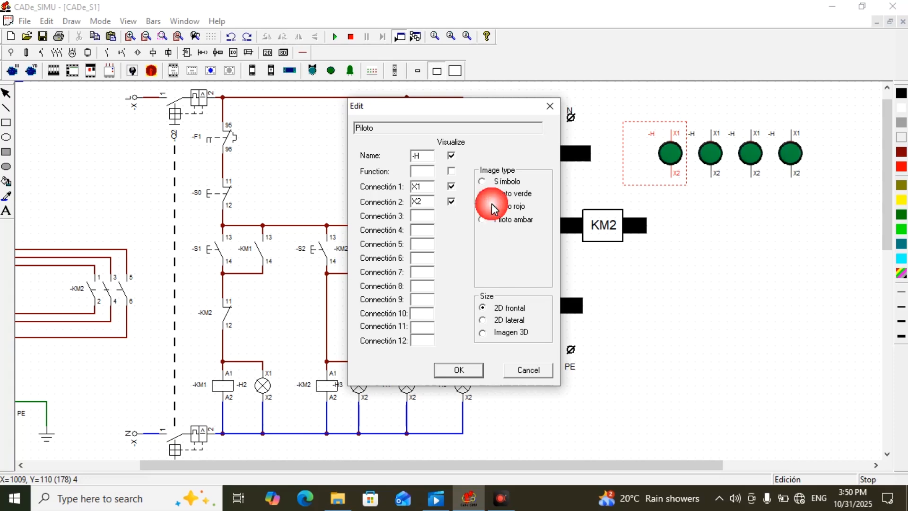
{"action": "left_click", "coordinate": [423, 157]}
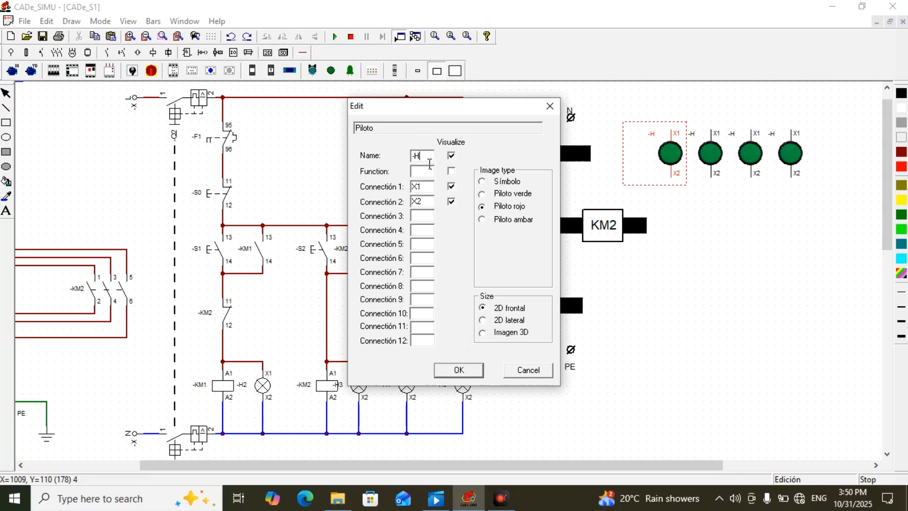
{"action": "key", "text": "BackSpace"}
{"action": "key", "text": "BackSpace"}
{"action": "type", "text": "FAUTE"}
{"action": "left_click", "coordinate": [474, 364]}
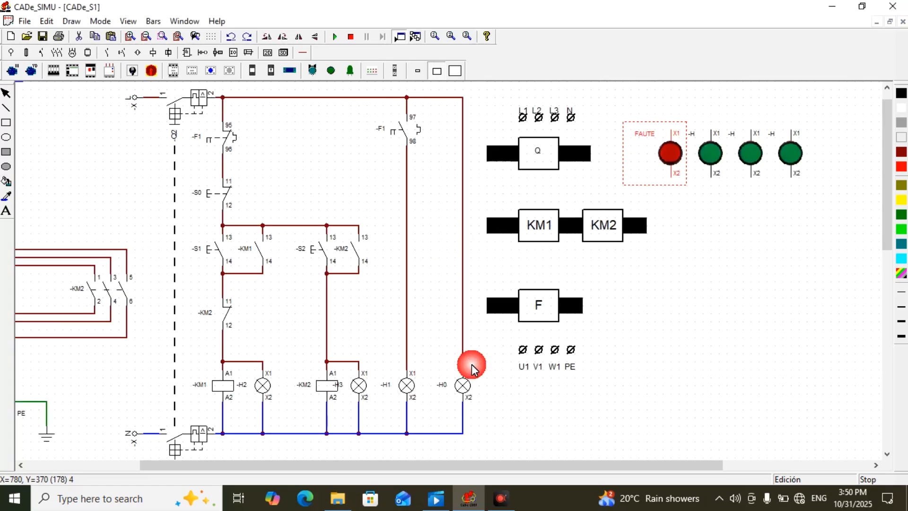
{"action": "double_click", "coordinate": [716, 168]}
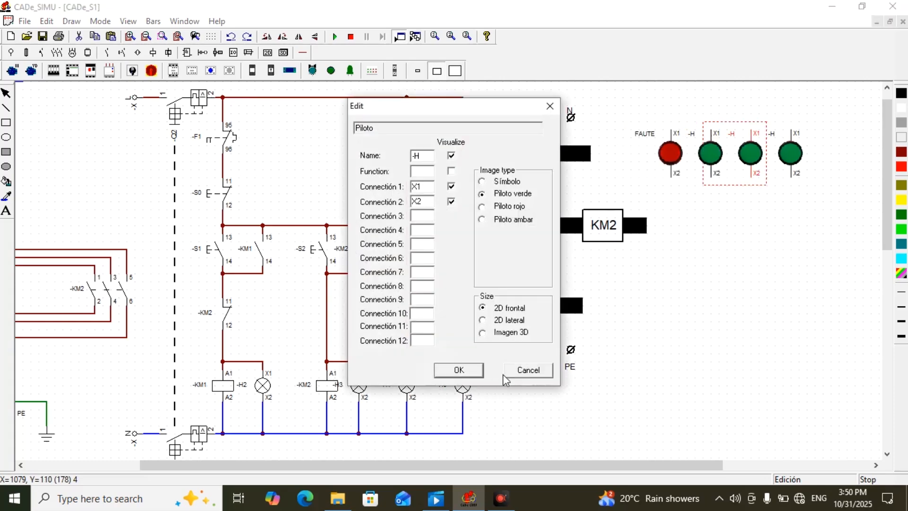
{"action": "left_click", "coordinate": [658, 331]}
{"action": "left_click", "coordinate": [550, 107]}
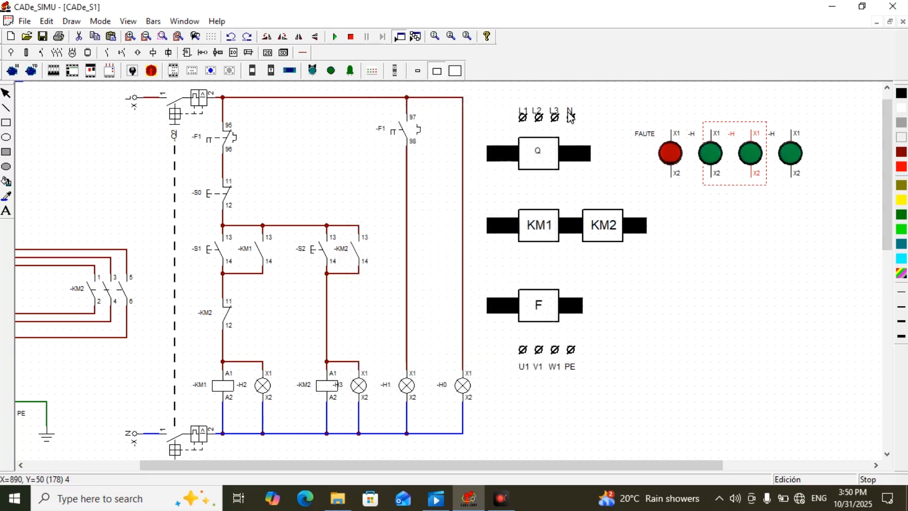
- Rename the second pilot lamp in the row, the one beside FAUTE, as "March"
{"action": "left_click", "coordinate": [694, 150]}
{"action": "double_click", "coordinate": [693, 149]}
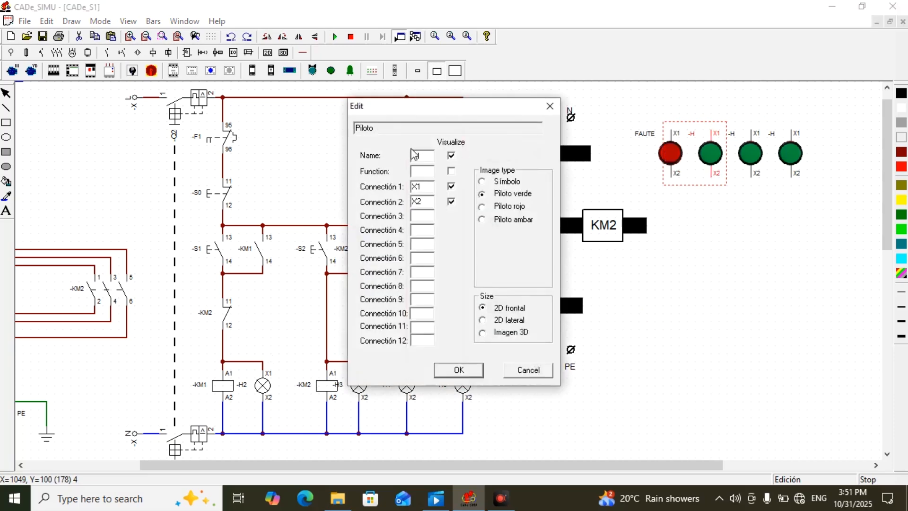
{"action": "double_click", "coordinate": [425, 162]}
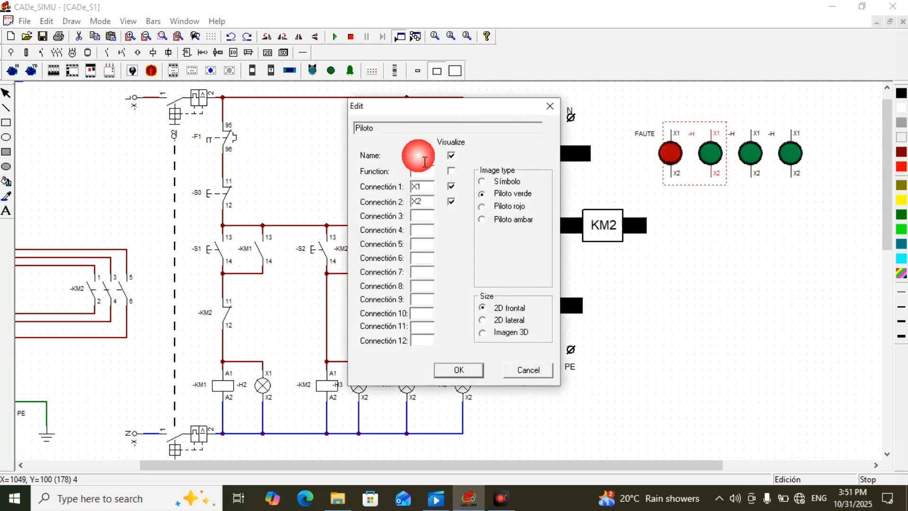
{"action": "key", "text": "BackSpace"}
{"action": "type", "text": "MAR"}
{"action": "type", "text": "CH"}
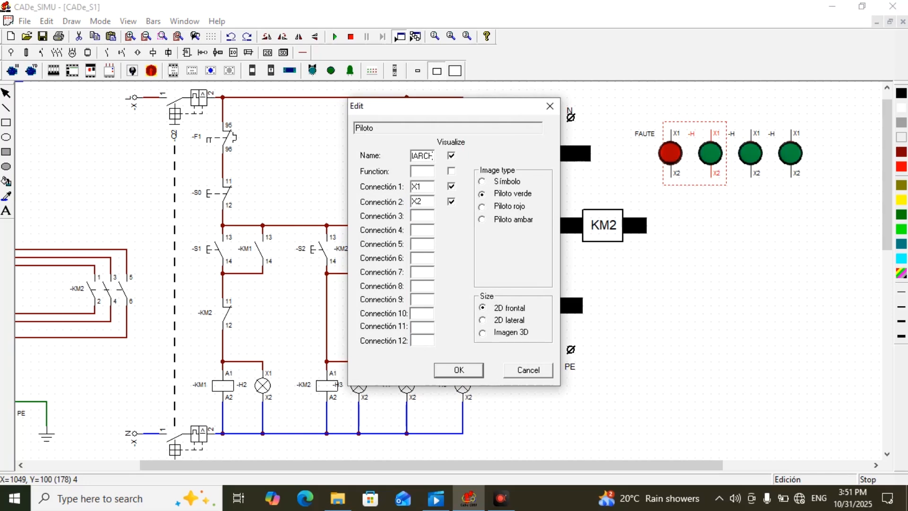
{"action": "key", "text": "BackSpace"}
{"action": "key", "text": "BackSpace"}
{"action": "key", "text": "BackSpace"}
{"action": "key", "text": "BackSpace"}
{"action": "key", "text": "BackSpace"}
{"action": "type", "text": "la"}
{"action": "left_click", "coordinate": [471, 373]}
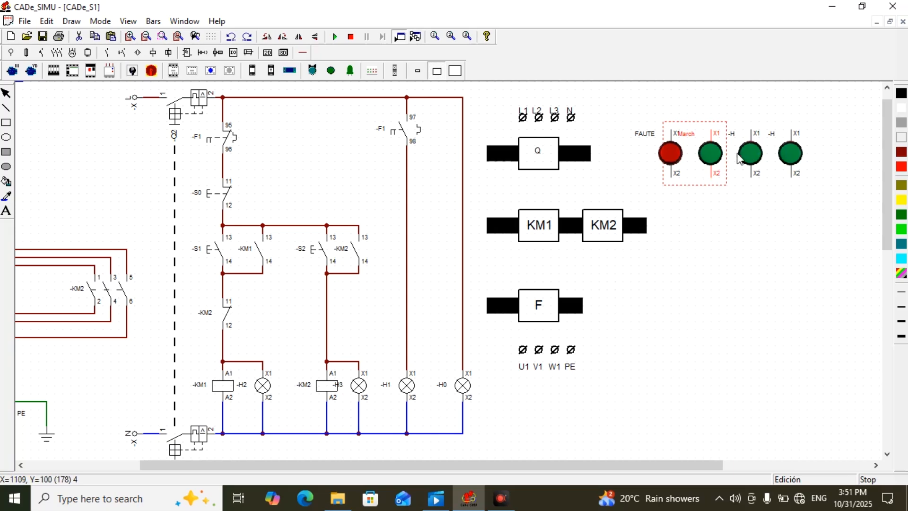
- Change the fourth pilot lamp in the row to the amber image type (Piloto ambar) and name it "sens2"
{"action": "double_click", "coordinate": [755, 162]}
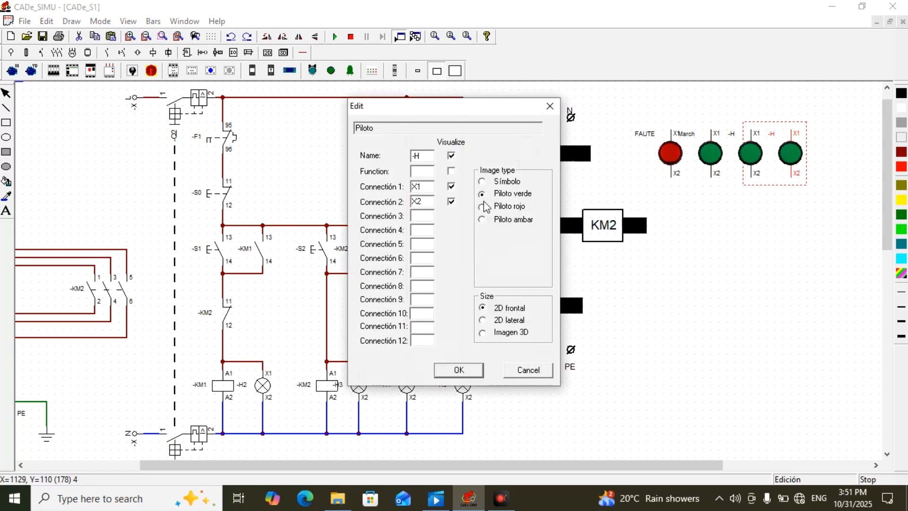
{"action": "left_click", "coordinate": [483, 220]}
{"action": "left_click", "coordinate": [424, 160]}
{"action": "key", "text": "BackSpace"}
{"action": "key", "text": "BackSpace"}
{"action": "type", "text": "sens2"}
{"action": "left_click", "coordinate": [466, 370]}
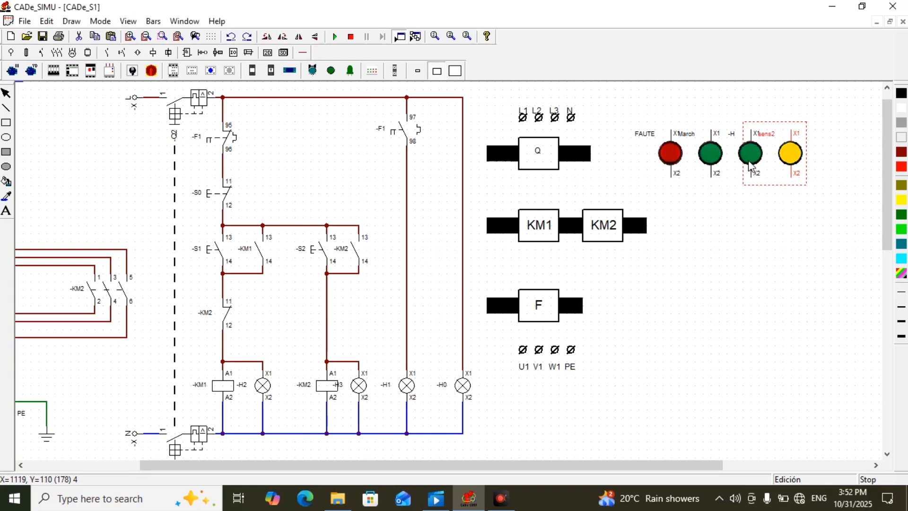
- Change the third pilot lamp in the row to the amber image type (Piloto ambar)
{"action": "left_click_drag", "start_coordinate": [737, 162], "coordinate": [735, 156]}
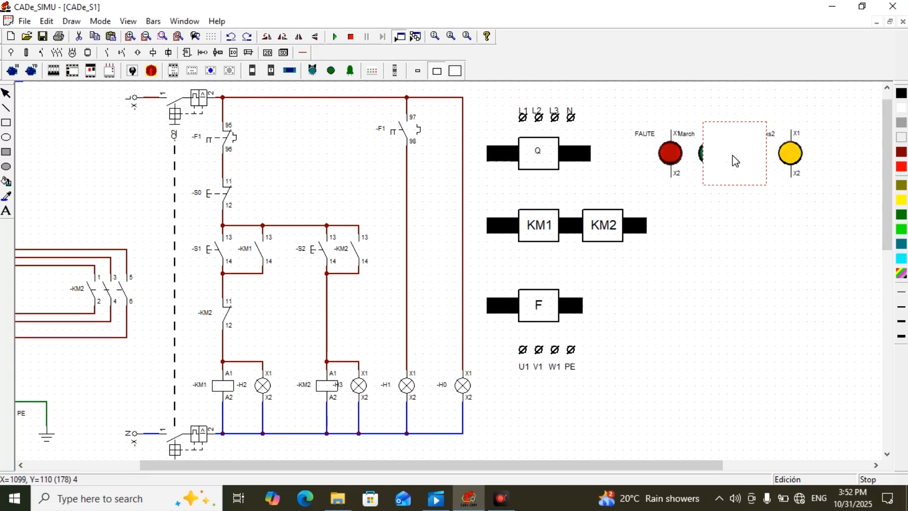
{"action": "double_click", "coordinate": [736, 160]}
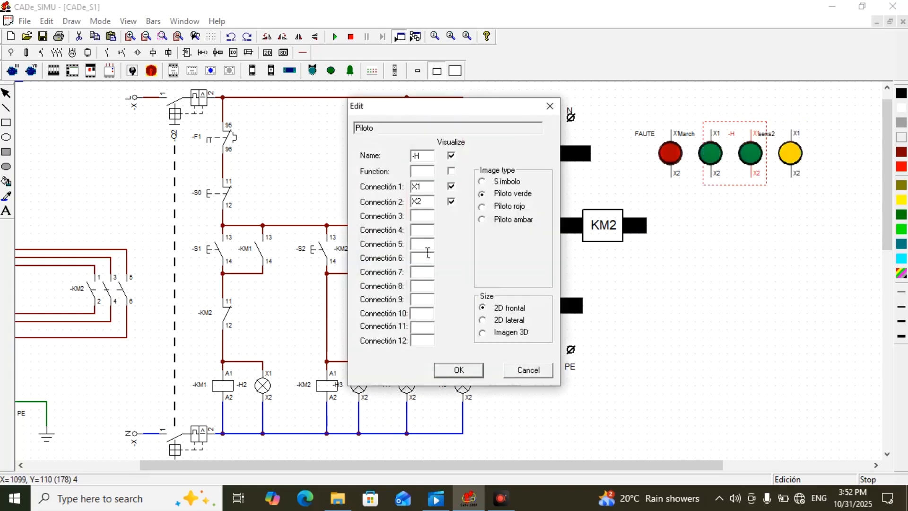
{"action": "left_click", "coordinate": [424, 159]}
{"action": "key", "text": "BackSpace"}
{"action": "key", "text": "BackSpace"}
{"action": "type", "text": "se"}
{"action": "left_click", "coordinate": [483, 219]}
{"action": "left_click", "coordinate": [462, 368]}
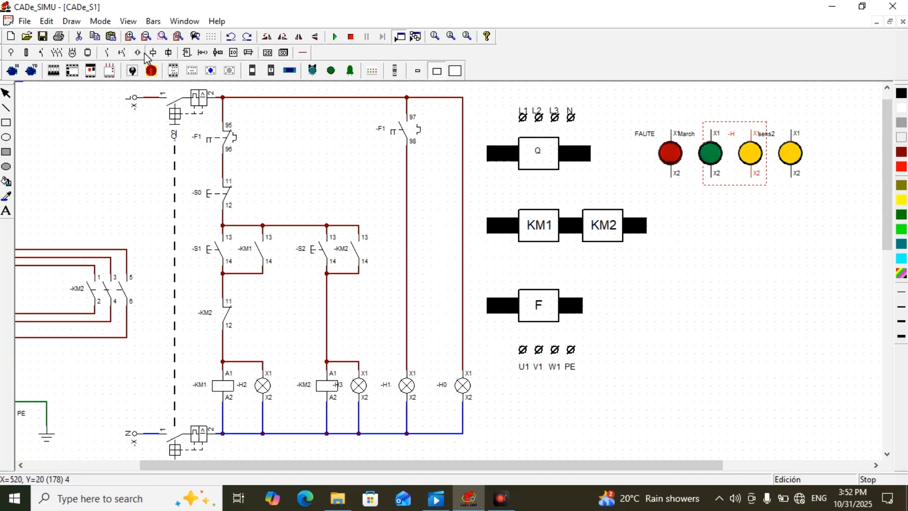
- Place three colour-indicator push-buttons in a vertical column below the third pilot lamp
{"action": "left_click", "coordinate": [126, 53]}
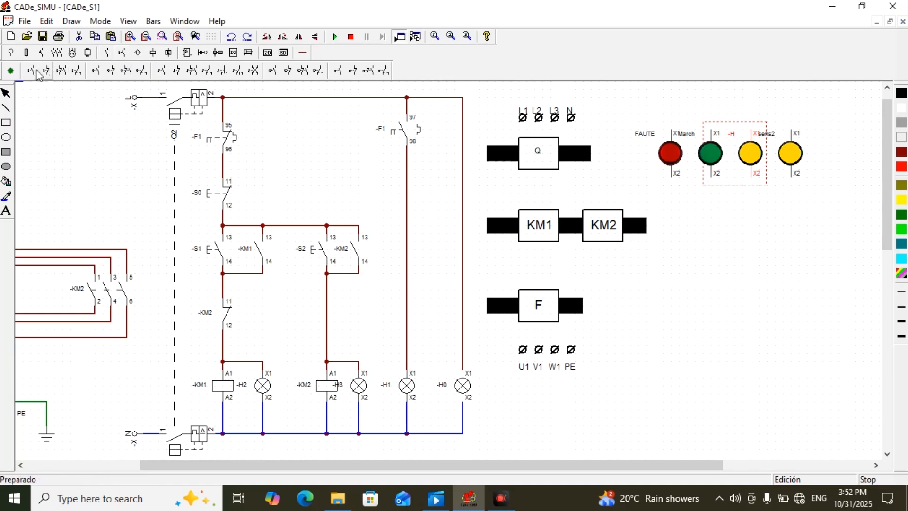
{"action": "left_click", "coordinate": [10, 74]}
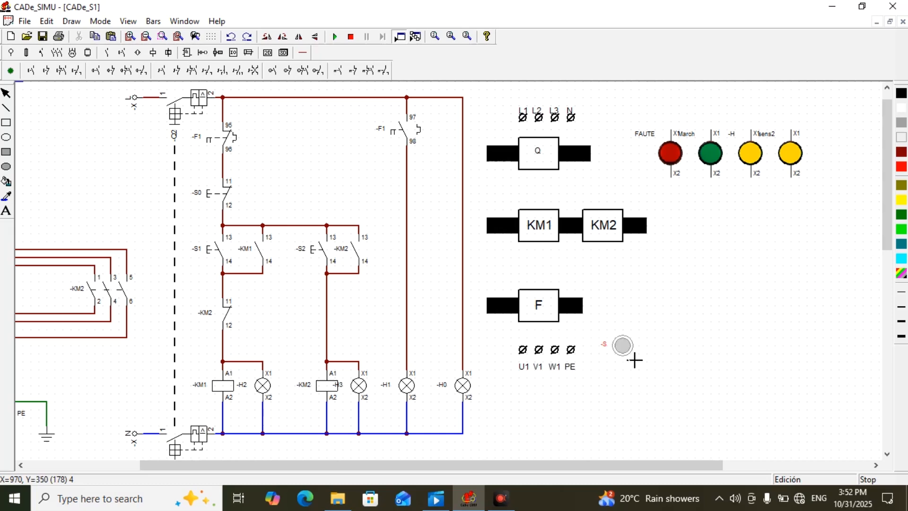
{"action": "left_click", "coordinate": [767, 225]}
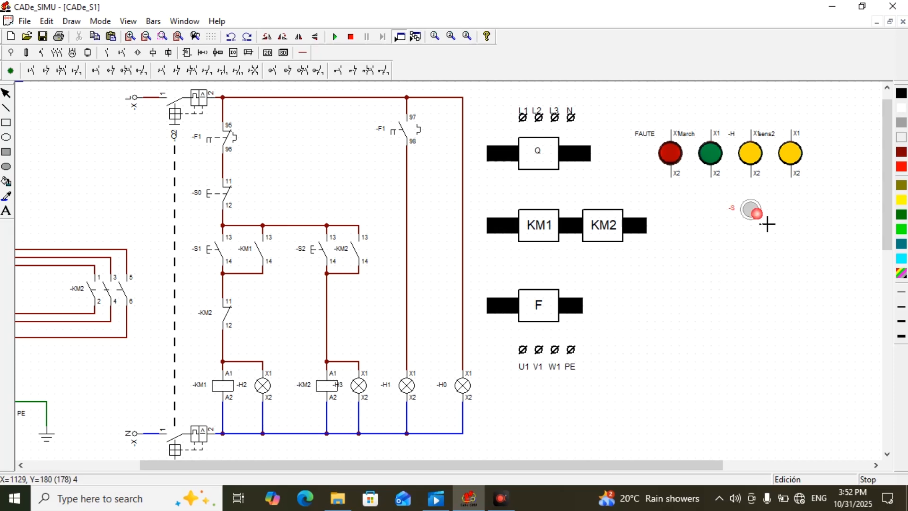
{"action": "left_click", "coordinate": [760, 261]}
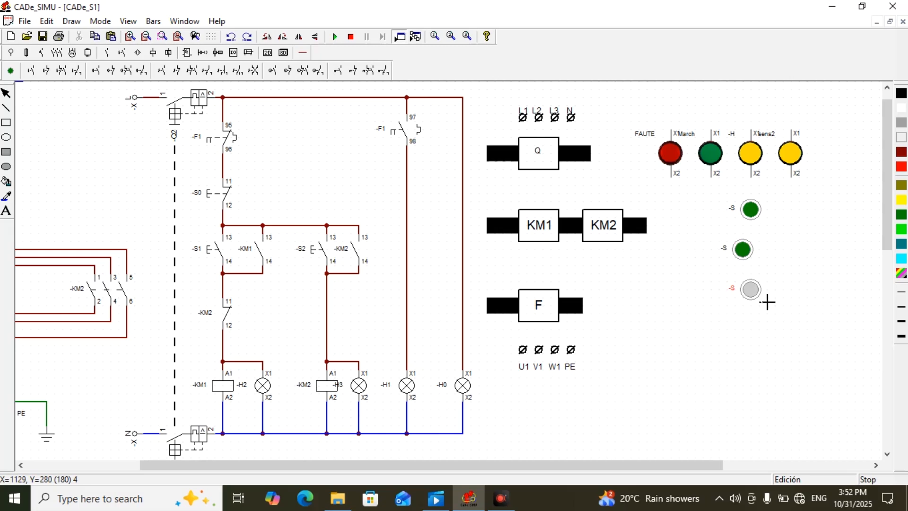
{"action": "key", "text": "ctrl+z"}
{"action": "left_click", "coordinate": [766, 261]}
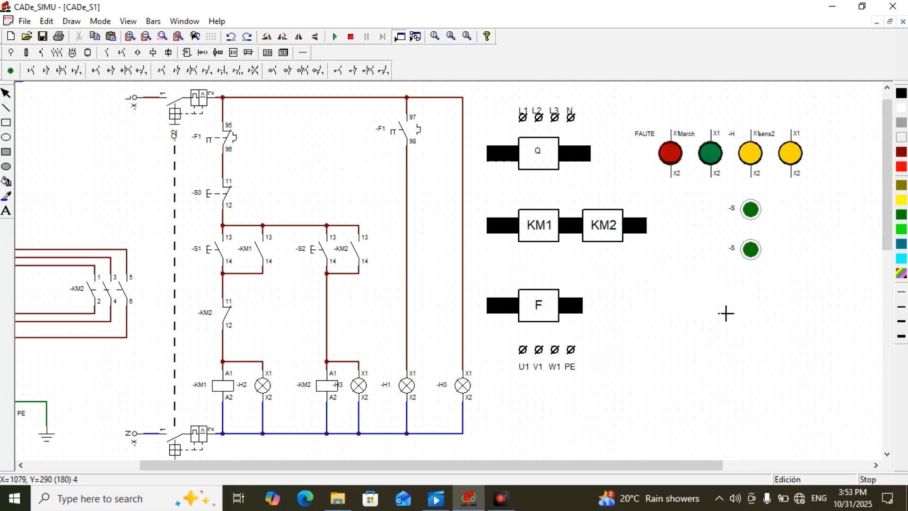
{"action": "left_click", "coordinate": [761, 325]}
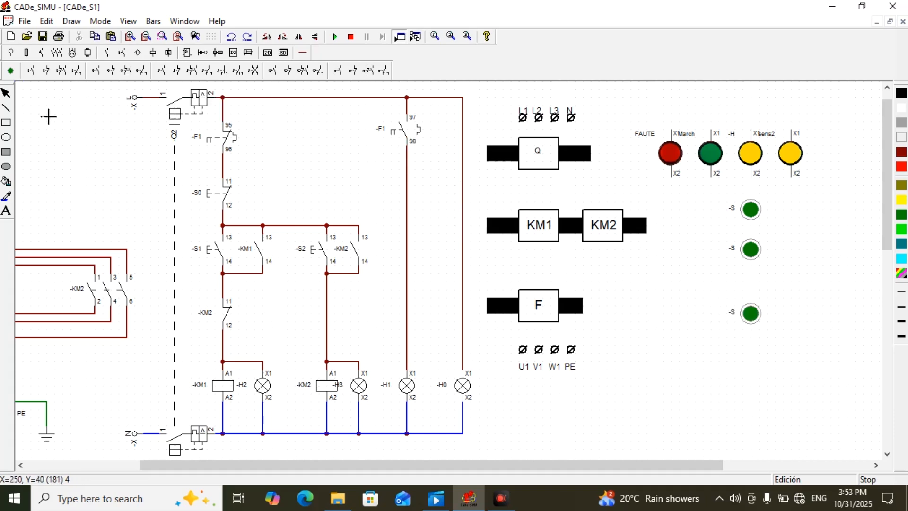
- Move the middle push-button slightly down to even out the spacing of the column
{"action": "left_click", "coordinate": [6, 95]}
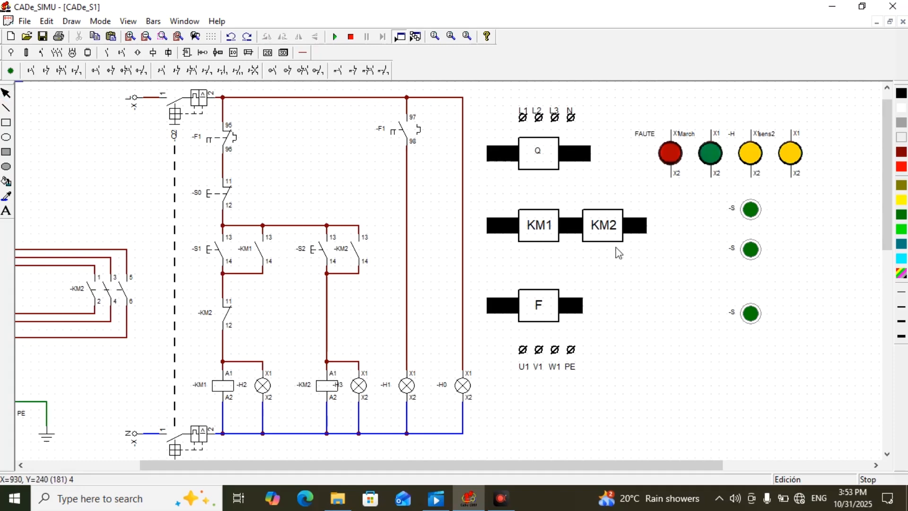
{"action": "left_click", "coordinate": [748, 251]}
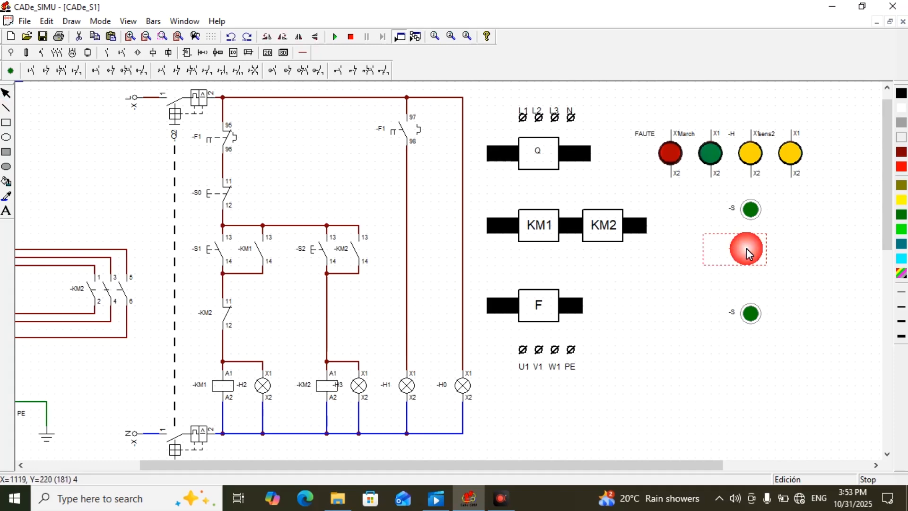
{"action": "left_click_drag", "start_coordinate": [748, 248], "coordinate": [747, 262]}
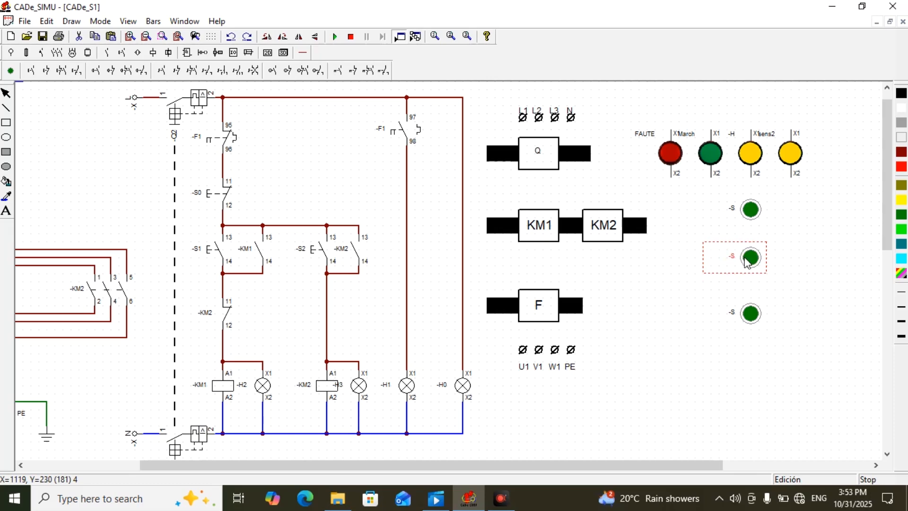
- Rename the uppermost push-button in the column as "-STP"
{"action": "double_click", "coordinate": [751, 212]}
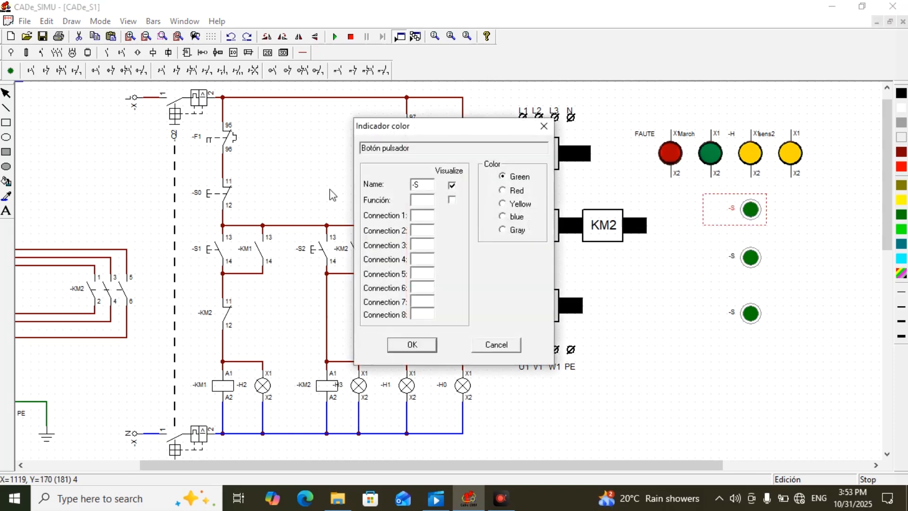
{"action": "left_click", "coordinate": [431, 188]}
{"action": "type", "text": "t"}
{"action": "type", "text": "T"}
{"action": "type", "text": "P"}
{"action": "left_click", "coordinate": [413, 344]}
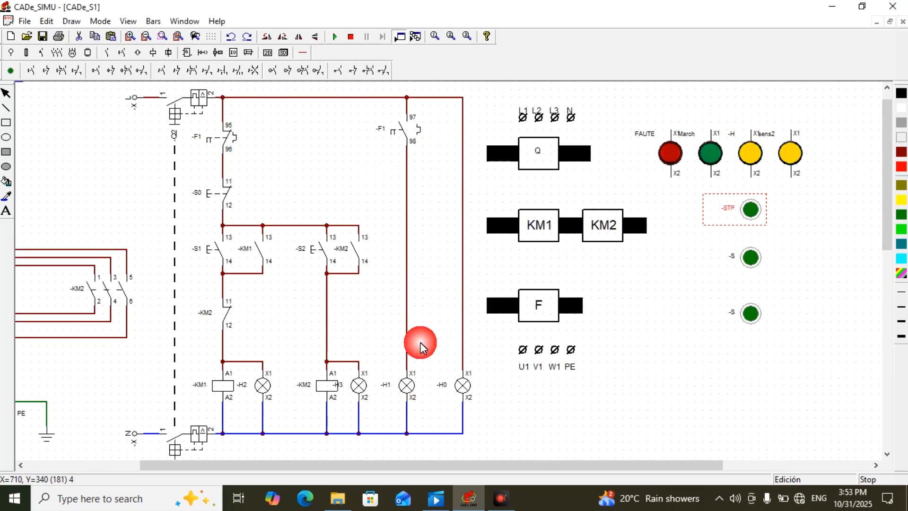
- Rename the middle push-button in the column as "-STAR"
{"action": "double_click", "coordinate": [734, 270]}
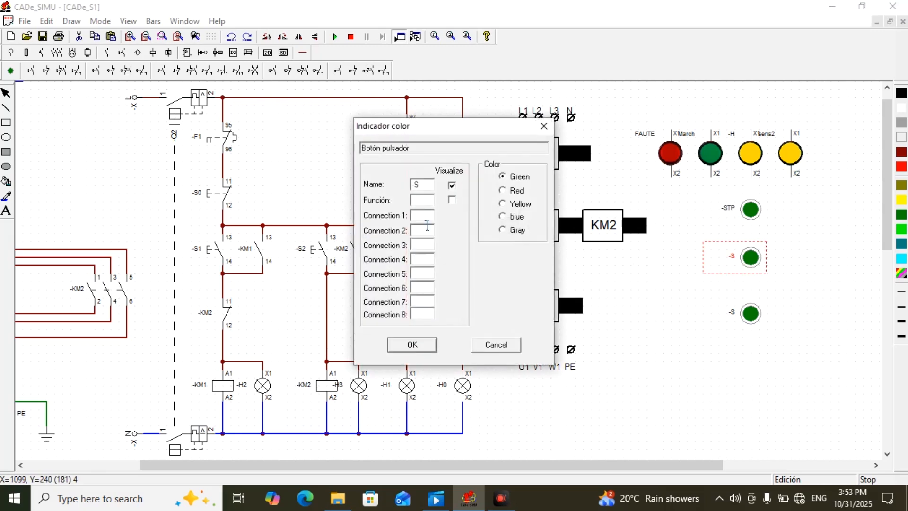
{"action": "left_click", "coordinate": [423, 185]}
{"action": "type", "text": "TAR"}
{"action": "left_click", "coordinate": [430, 343]}
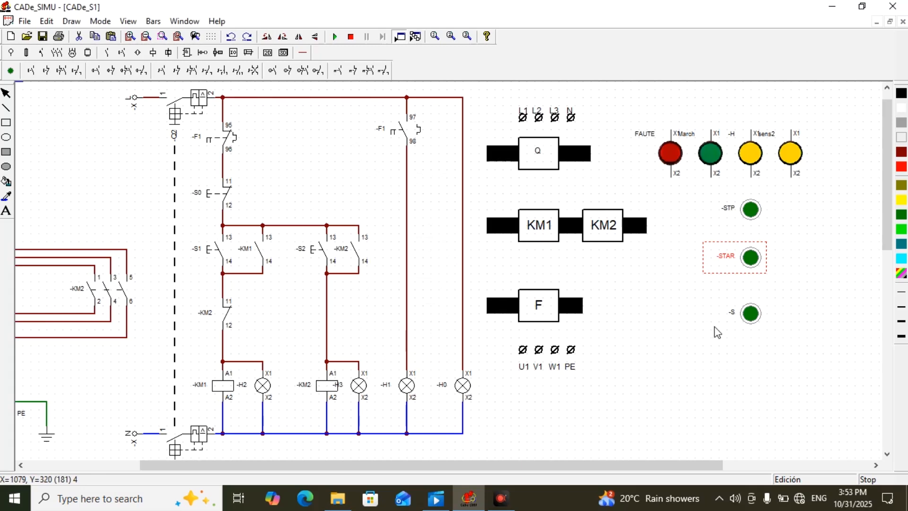
- Rename the lowest push-button in the column as "-S2"
{"action": "double_click", "coordinate": [740, 316]}
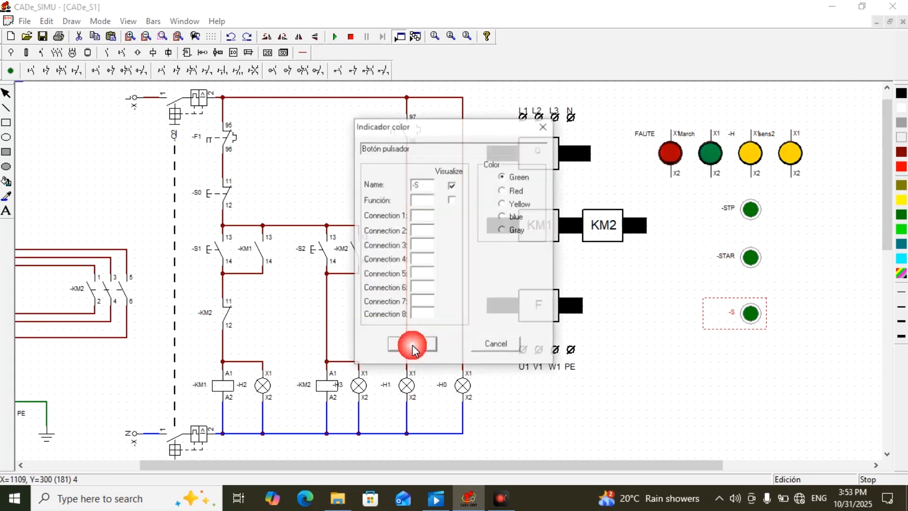
{"action": "left_click", "coordinate": [426, 186]}
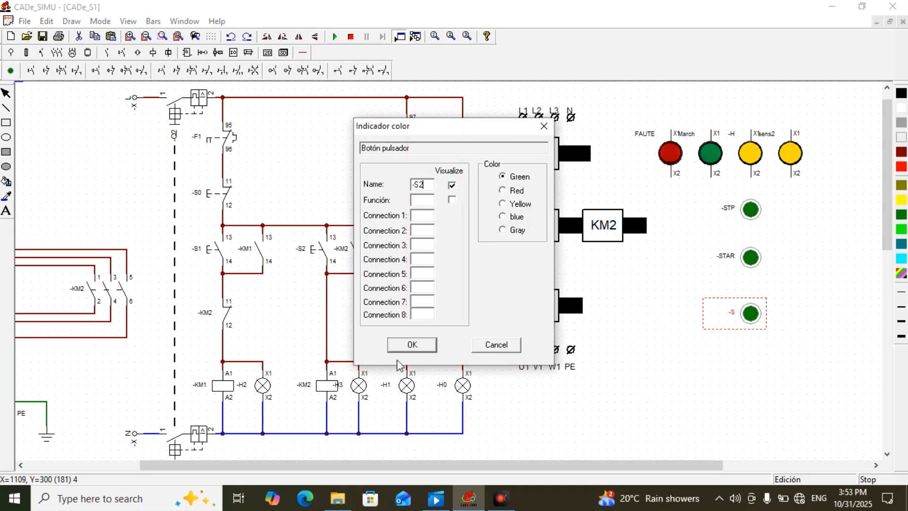
{"action": "left_click", "coordinate": [415, 346]}
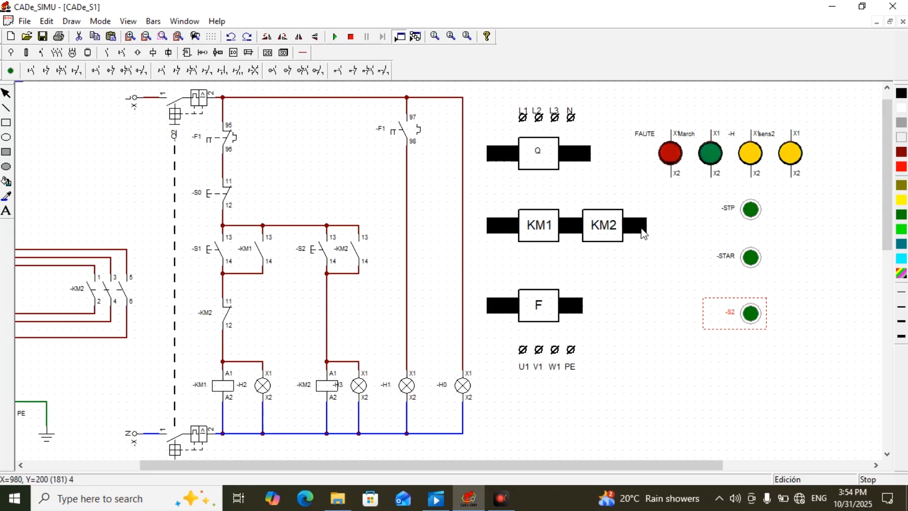
- Change the colour of the -STP push-button to Red
{"action": "double_click", "coordinate": [757, 210]}
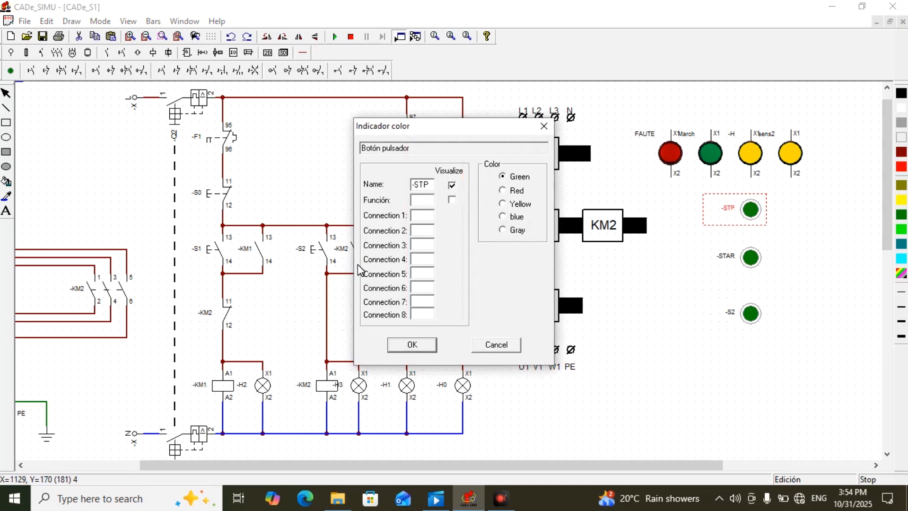
{"action": "left_click", "coordinate": [506, 189]}
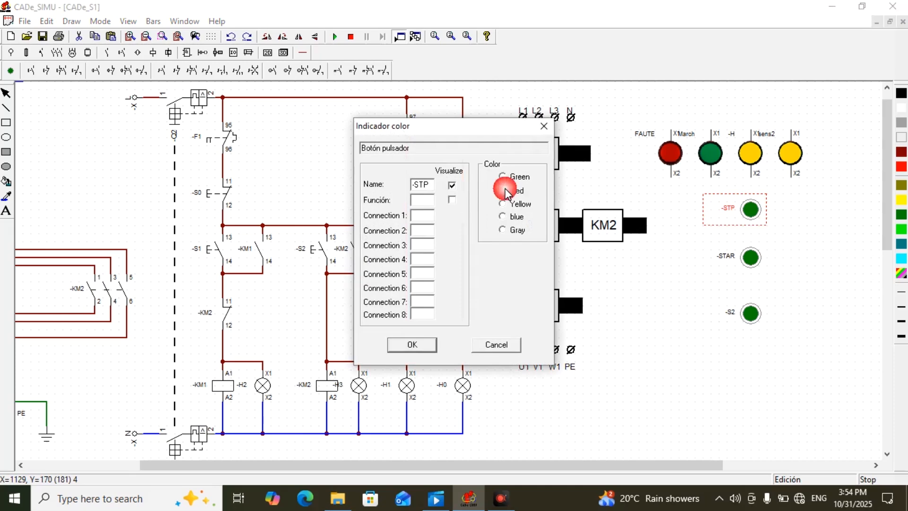
{"action": "left_click", "coordinate": [412, 339]}
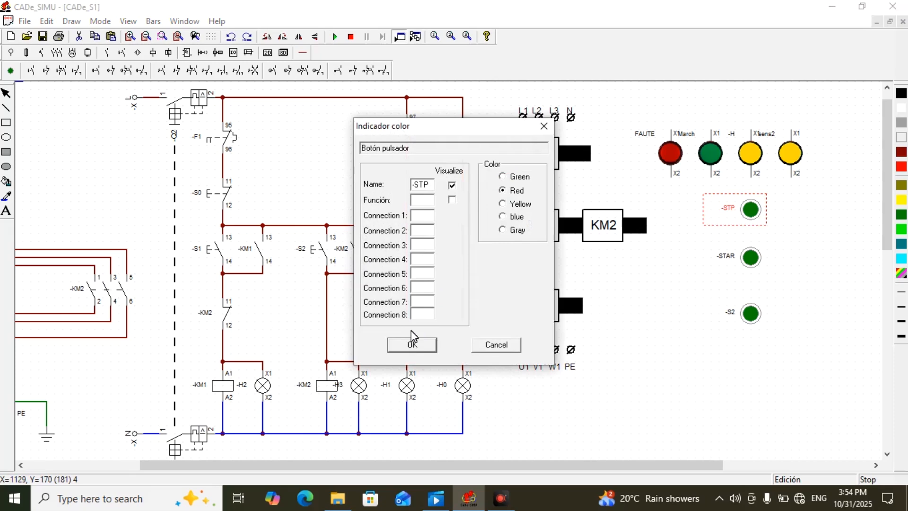
{"action": "left_click", "coordinate": [419, 345]}
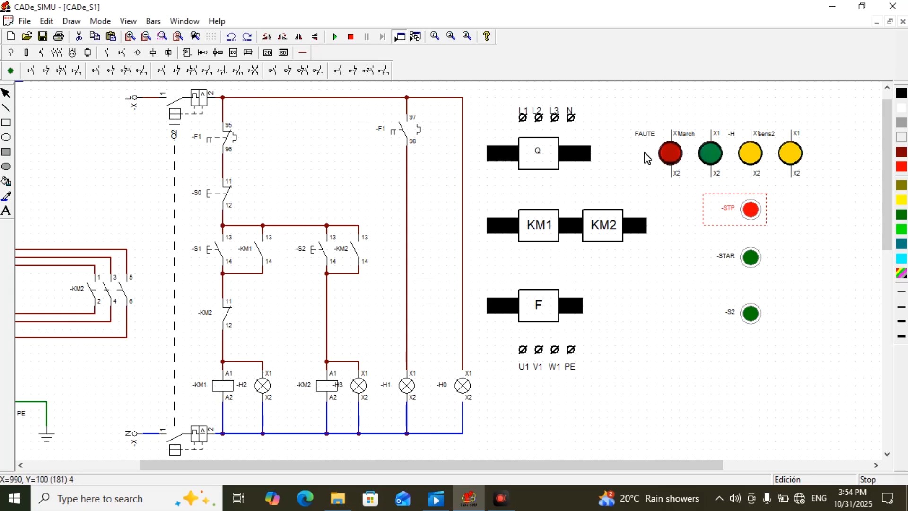
- Hide the X1 and X2 connection labels on the FAUTE and March pilot lamps
{"action": "double_click", "coordinate": [663, 153]}
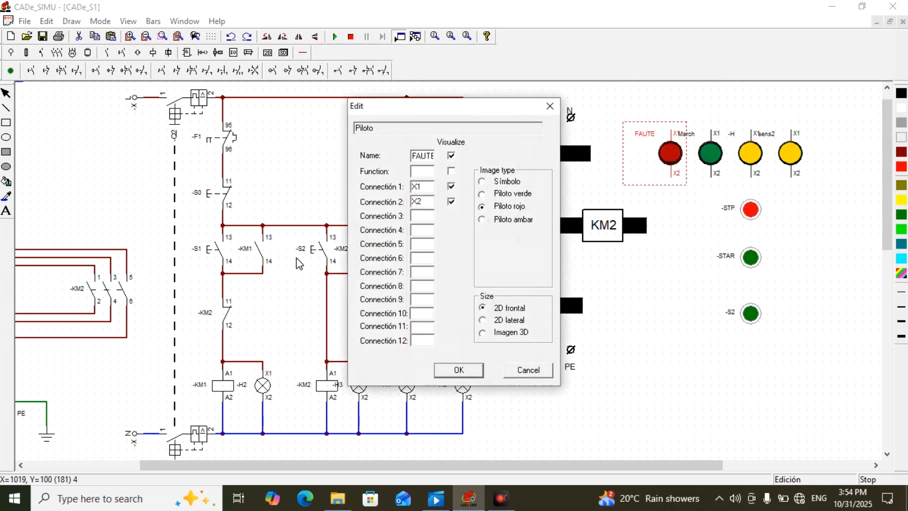
{"action": "left_click", "coordinate": [449, 187]}
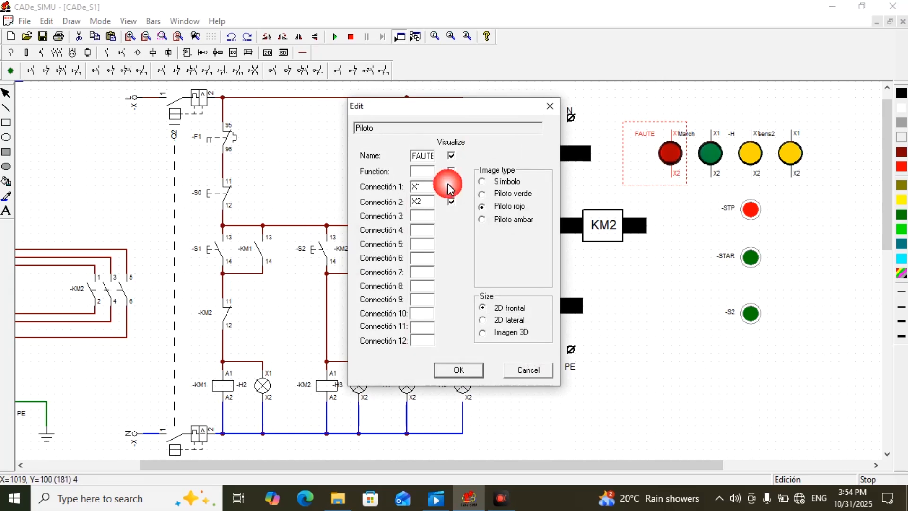
{"action": "left_click", "coordinate": [452, 202]}
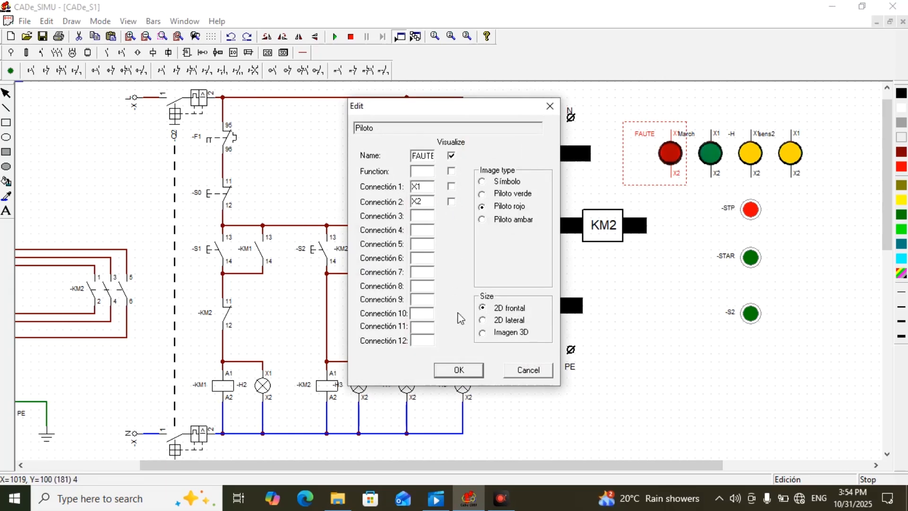
{"action": "left_click", "coordinate": [467, 367]}
{"action": "left_click", "coordinate": [467, 368]}
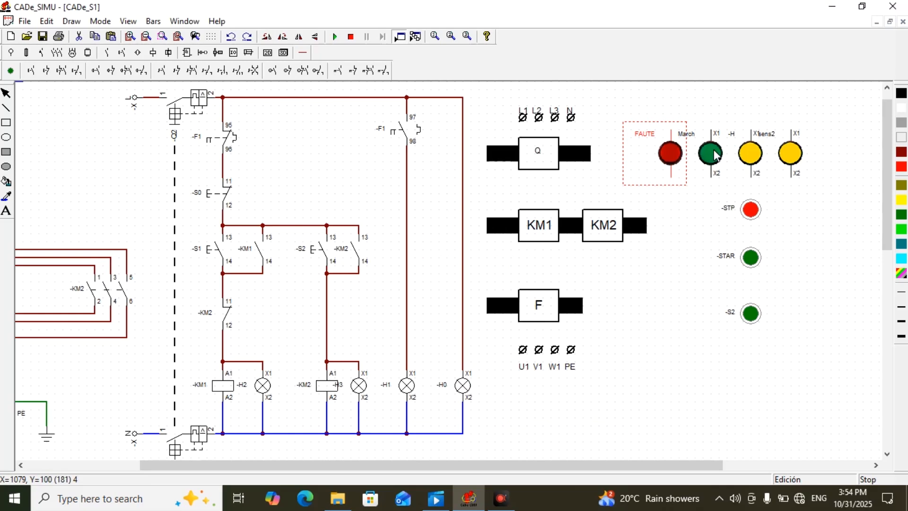
{"action": "double_click", "coordinate": [715, 154]}
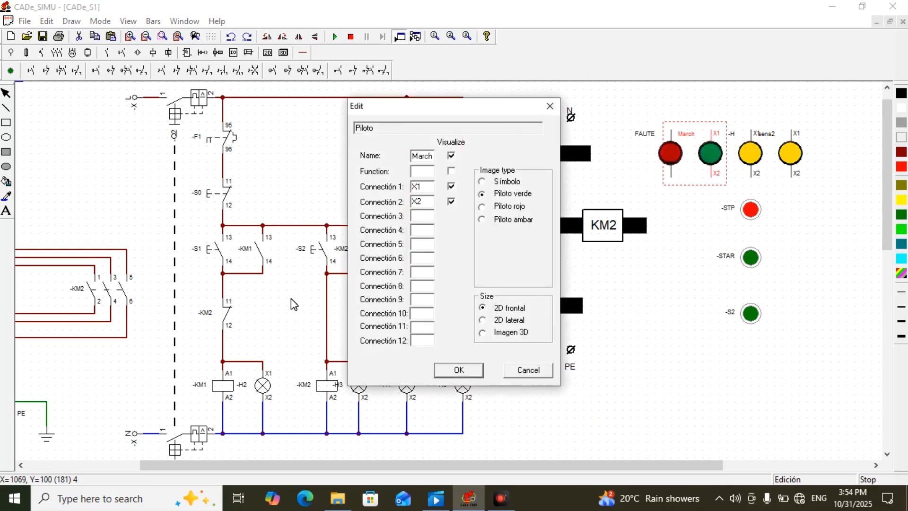
{"action": "left_click", "coordinate": [456, 190]}
{"action": "left_click", "coordinate": [460, 370]}
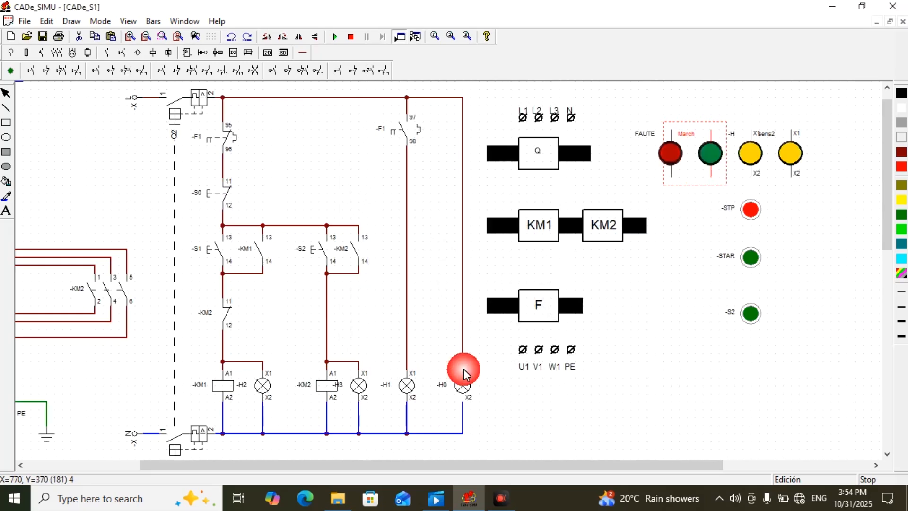
- Hide the X1 and X2 connection labels on the third pilot lamp and rename it "SENS1"
{"action": "double_click", "coordinate": [757, 155]}
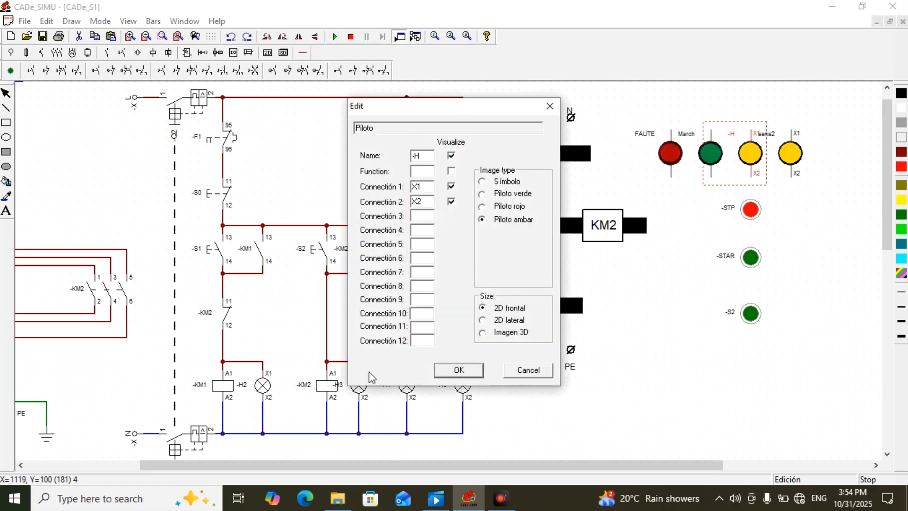
{"action": "left_click", "coordinate": [450, 187]}
{"action": "left_click", "coordinate": [452, 198]}
{"action": "left_click", "coordinate": [459, 370]}
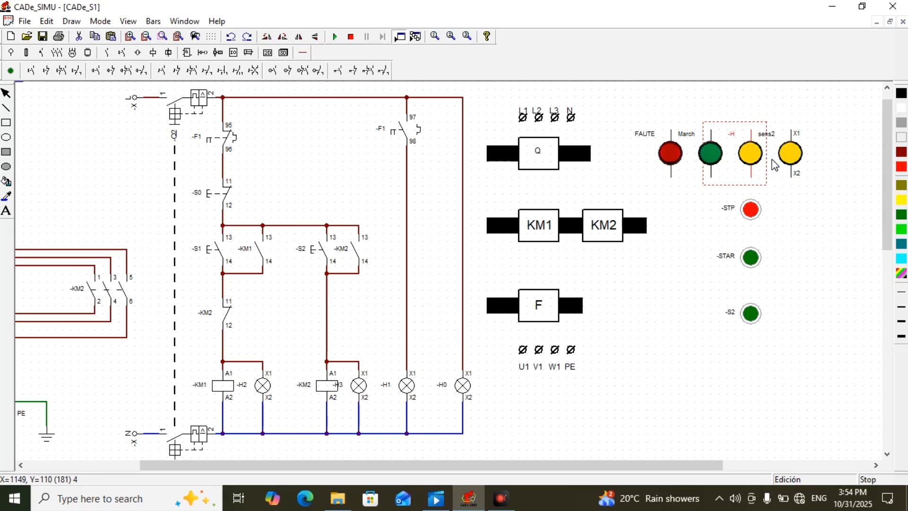
{"action": "double_click", "coordinate": [746, 144]}
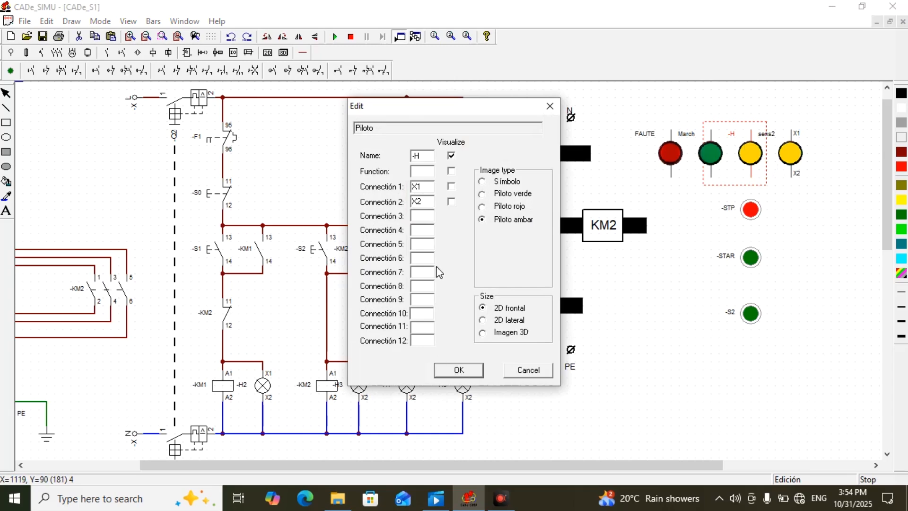
{"action": "left_click", "coordinate": [424, 158]}
{"action": "type", "text": "SENS1"}
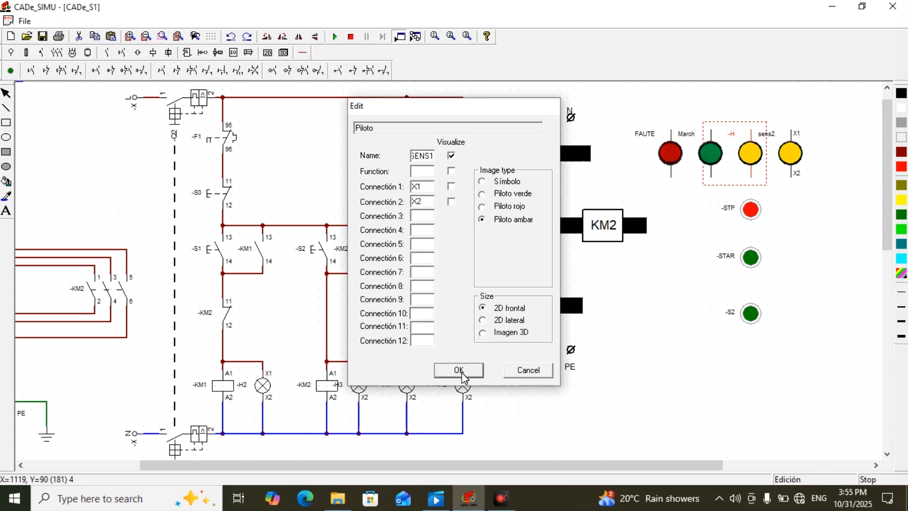
{"action": "left_click", "coordinate": [459, 370]}
- Rename the fourth pilot lamp "SENS2" and hide its X1 and X2 connection labels
{"action": "double_click", "coordinate": [801, 158]}
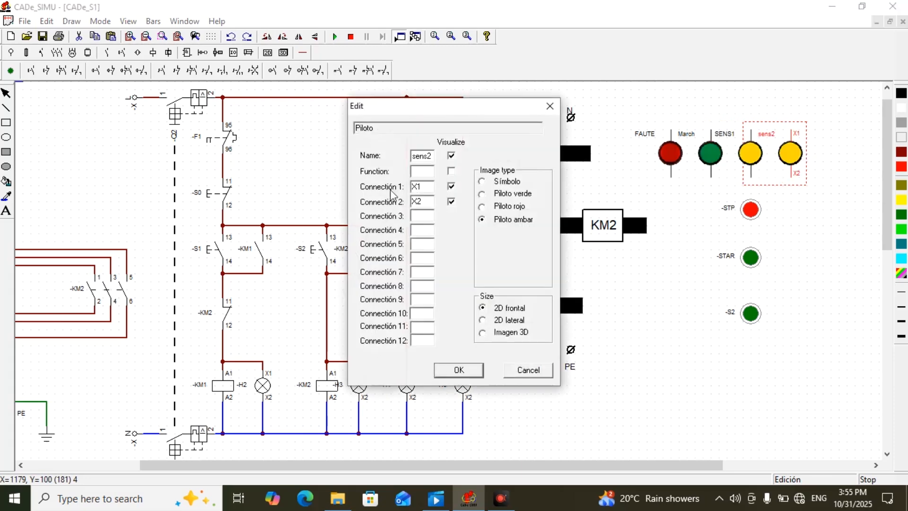
{"action": "left_click", "coordinate": [428, 160]}
{"action": "type", "text": "SENS2"}
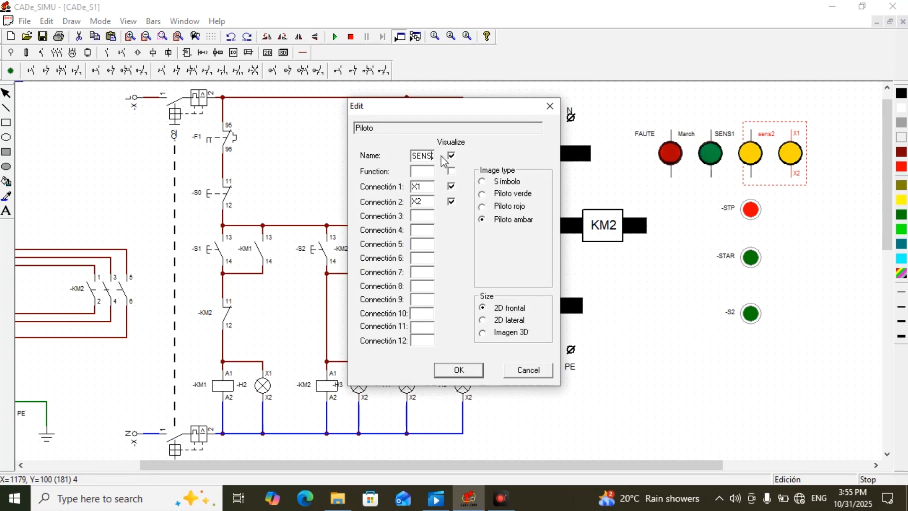
{"action": "left_click", "coordinate": [452, 201]}
{"action": "left_click", "coordinate": [478, 368]}
{"action": "left_click", "coordinate": [473, 373]}
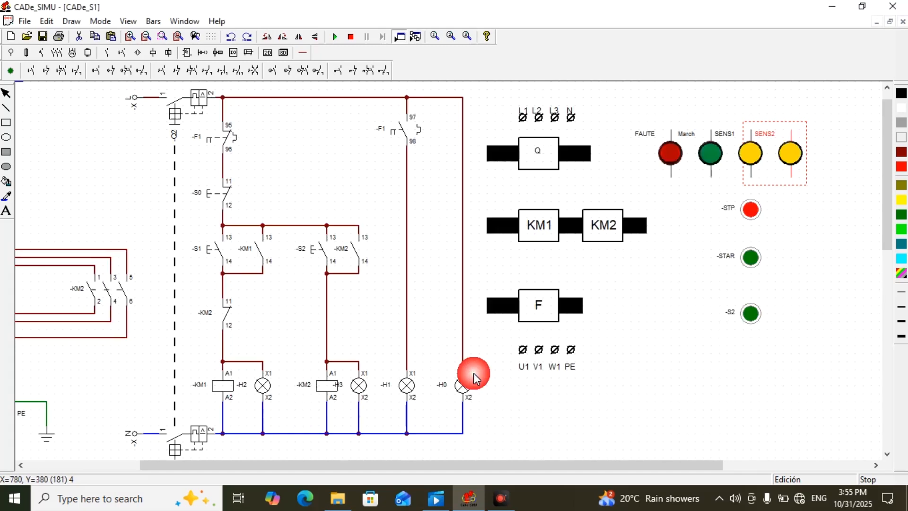
- Draw a rectangle framing the FAUTE, March, SENS1 and SENS2 pilot lamps
{"action": "left_click", "coordinate": [803, 263]}
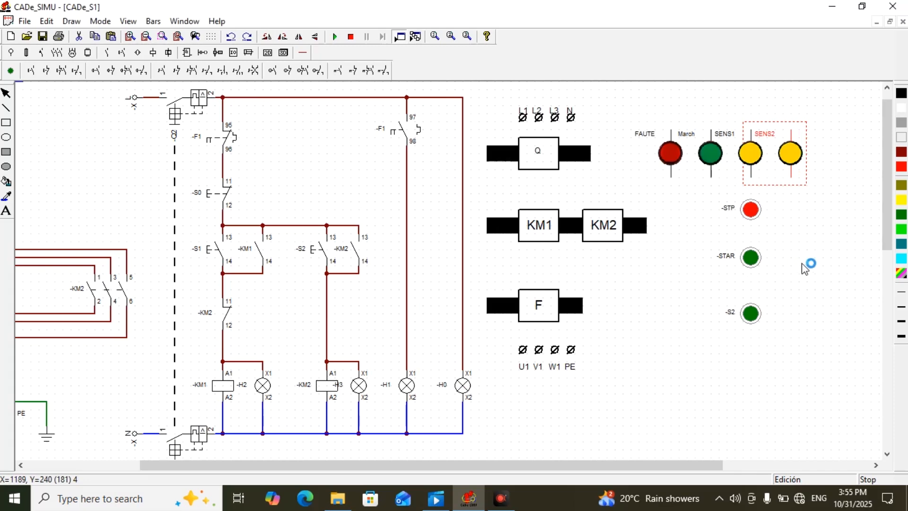
{"action": "left_click", "coordinate": [6, 122]}
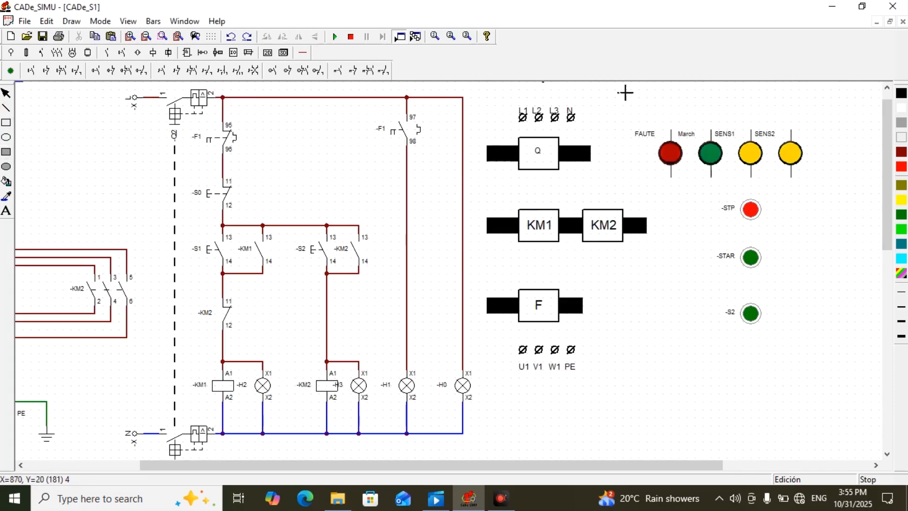
{"action": "mouse_move", "coordinate": [639, 128]}
{"action": "left_mouse_down"}
{"action": "mouse_move", "coordinate": [730, 209]}
{"action": "mouse_move", "coordinate": [833, 209]}
{"action": "mouse_move", "coordinate": [830, 200]}
{"action": "left_mouse_up"}
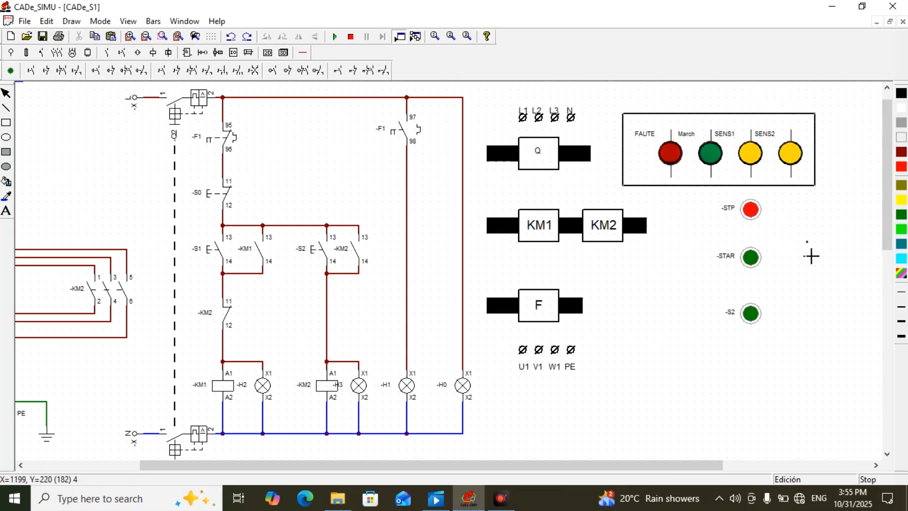
- Try to frame the three push-buttons with a rectangle and enclose the whole panel layout in a larger one
{"action": "left_click", "coordinate": [2, 121]}
{"action": "left_click_drag", "start_coordinate": [717, 209], "coordinate": [804, 354]}
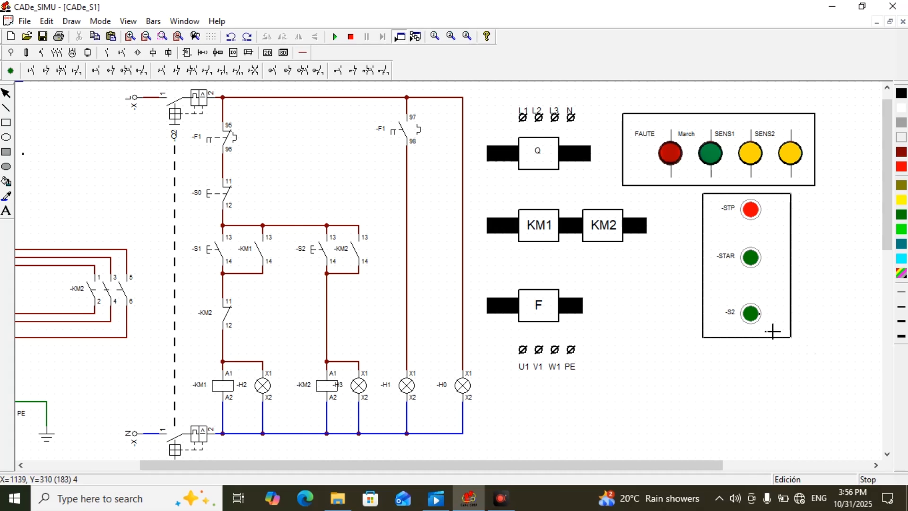
{"action": "left_click", "coordinate": [7, 123]}
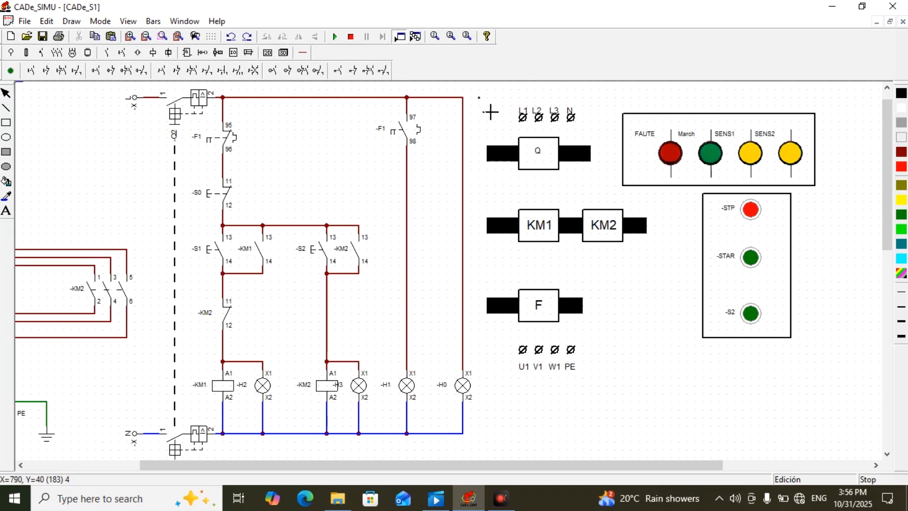
{"action": "left_click_drag", "start_coordinate": [491, 112], "coordinate": [841, 437]}
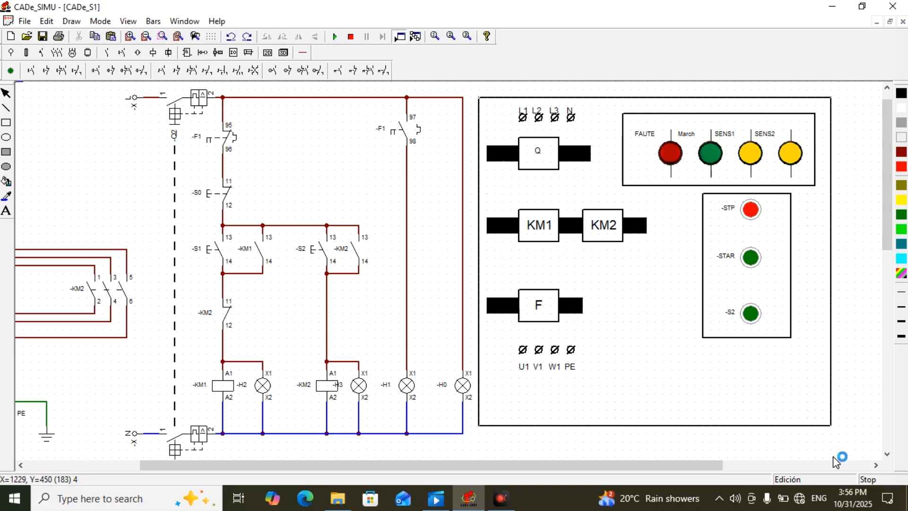
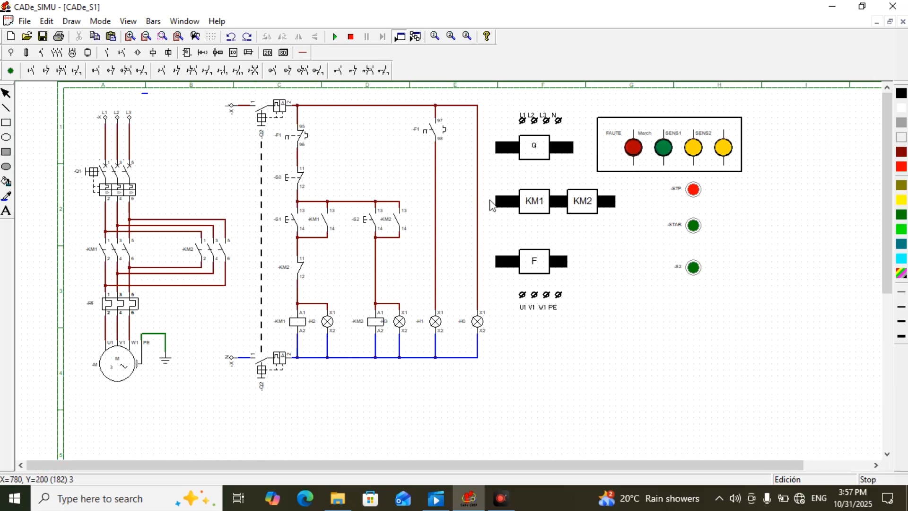
- Draw a large rectangle around the whole panel layout and a smaller one around the -STP, -STAR and -S2 push-buttons
{"action": "left_click", "coordinate": [4, 125]}
{"action": "mouse_move", "coordinate": [491, 107]}
{"action": "left_mouse_down"}
{"action": "mouse_move", "coordinate": [552, 150]}
{"action": "mouse_move", "coordinate": [642, 260]}
{"action": "mouse_move", "coordinate": [669, 312]}
{"action": "mouse_move", "coordinate": [768, 365]}
{"action": "left_mouse_up"}
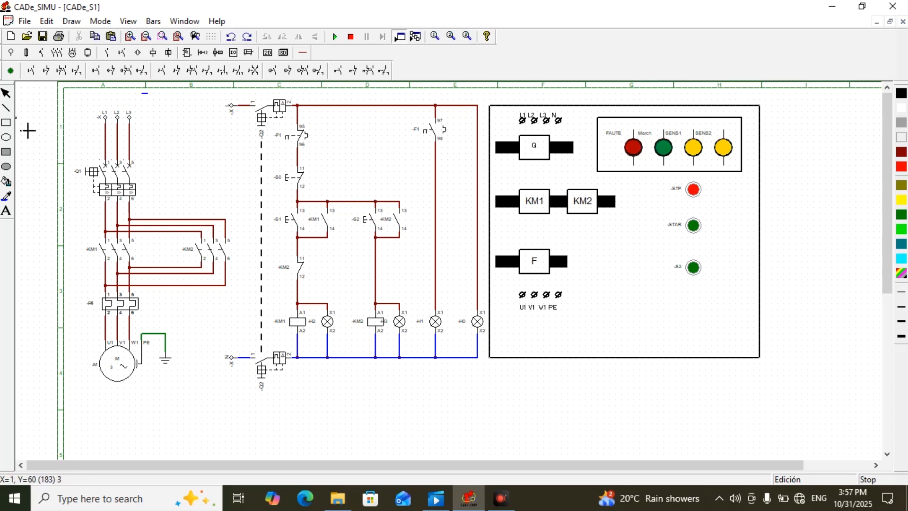
{"action": "left_click", "coordinate": [674, 191]}
{"action": "mouse_move", "coordinate": [716, 202]}
{"action": "left_mouse_down"}
{"action": "mouse_move", "coordinate": [732, 211]}
{"action": "mouse_move", "coordinate": [743, 299]}
{"action": "mouse_move", "coordinate": [738, 290]}
{"action": "left_mouse_up"}
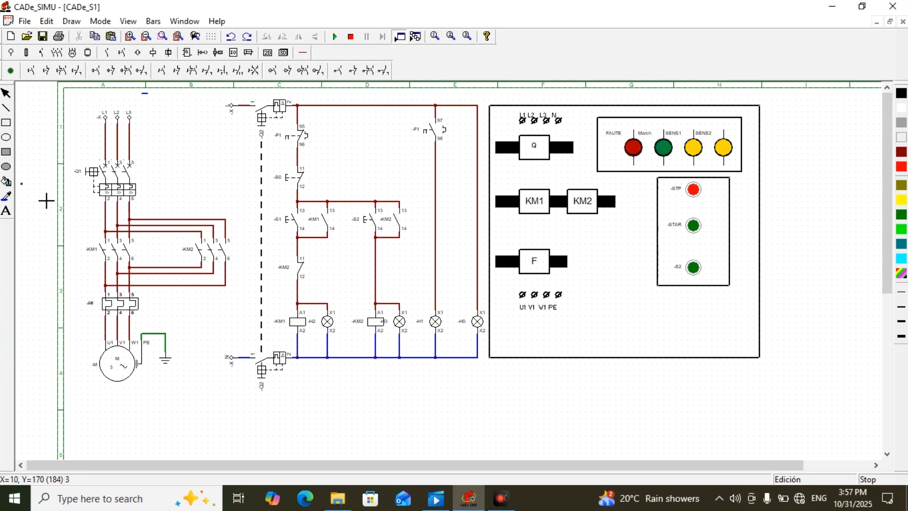
- Add the text "SCHEMA DE PUISSANCE" below the motor in the power circuit
{"action": "left_click", "coordinate": [6, 211]}
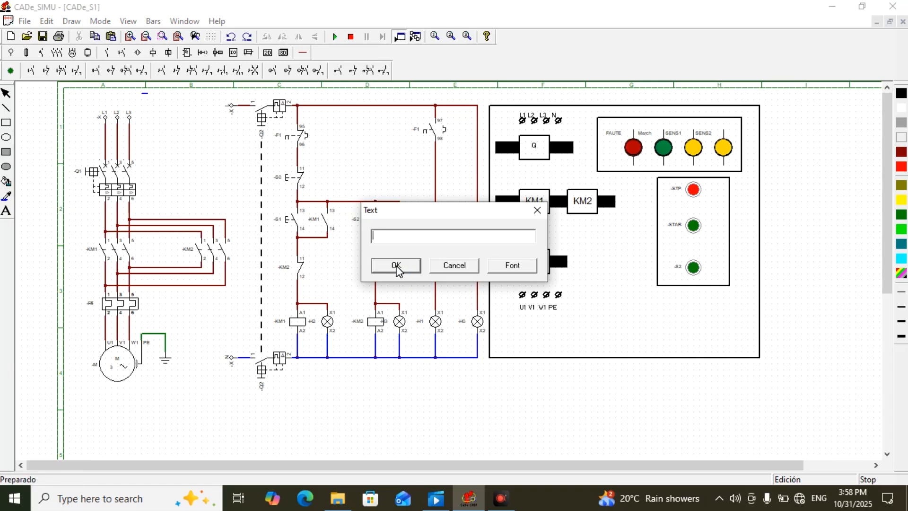
{"action": "type", "text": "SCHEMA DE PUISS"}
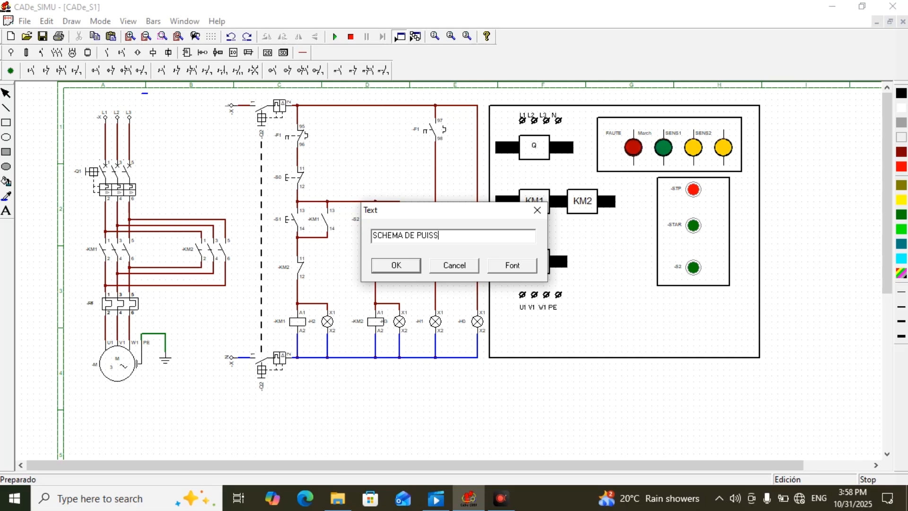
{"action": "type", "text": "ANCE"}
{"action": "left_click", "coordinate": [411, 261]}
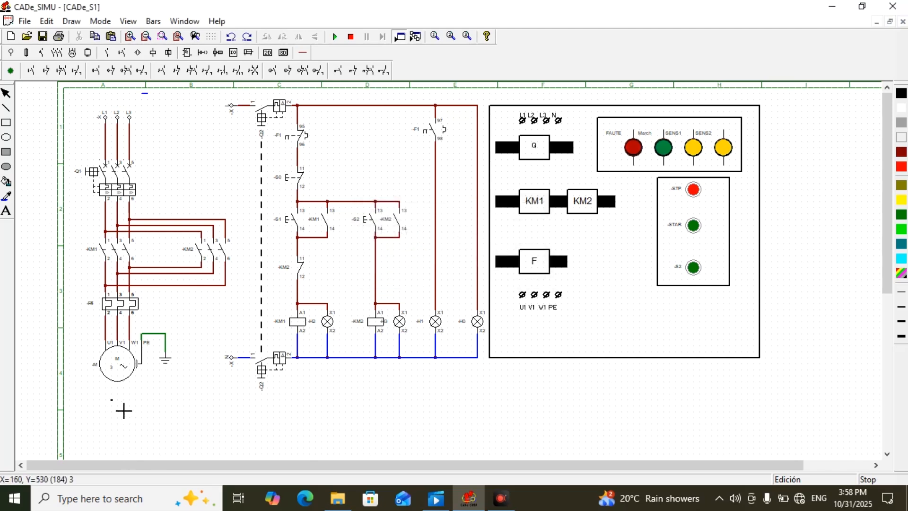
{"action": "left_click", "coordinate": [90, 393]}
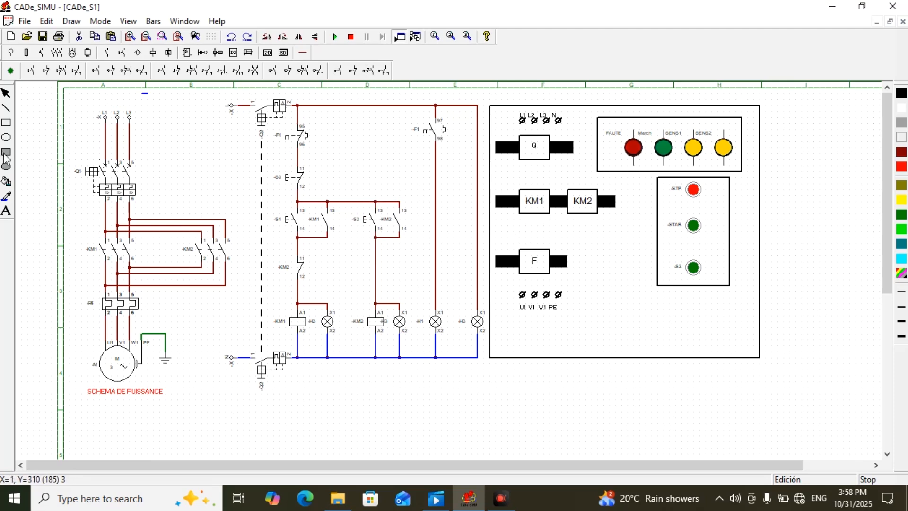
- Add the text "SCHEMA DE CMMANDE" below the control circuit
{"action": "left_click", "coordinate": [7, 211]}
{"action": "left_click", "coordinate": [164, 344]}
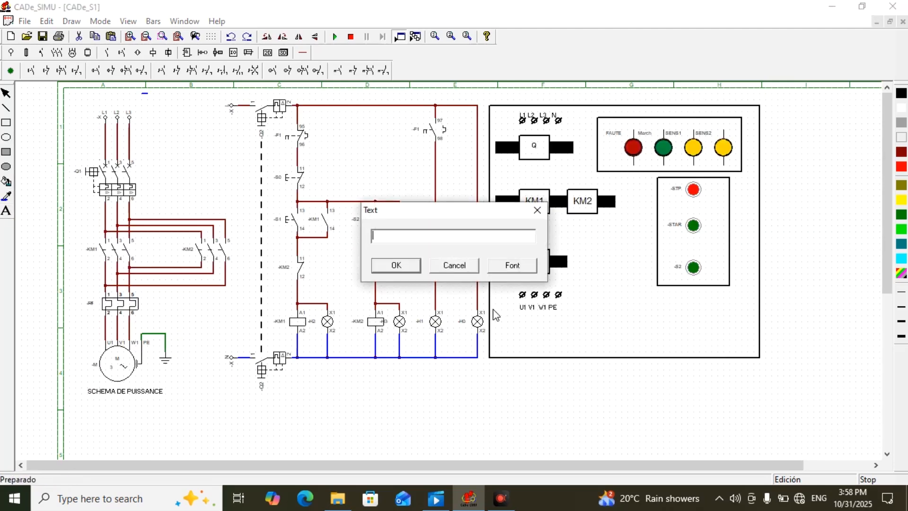
{"action": "type", "text": "SCHEMA"}
{"action": "type", "text": "DE CMMANDE"}
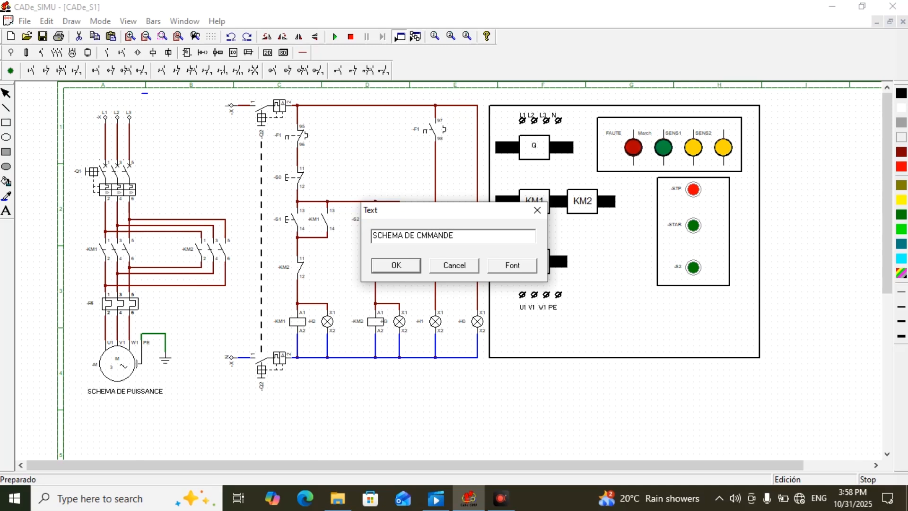
{"action": "left_click", "coordinate": [400, 265]}
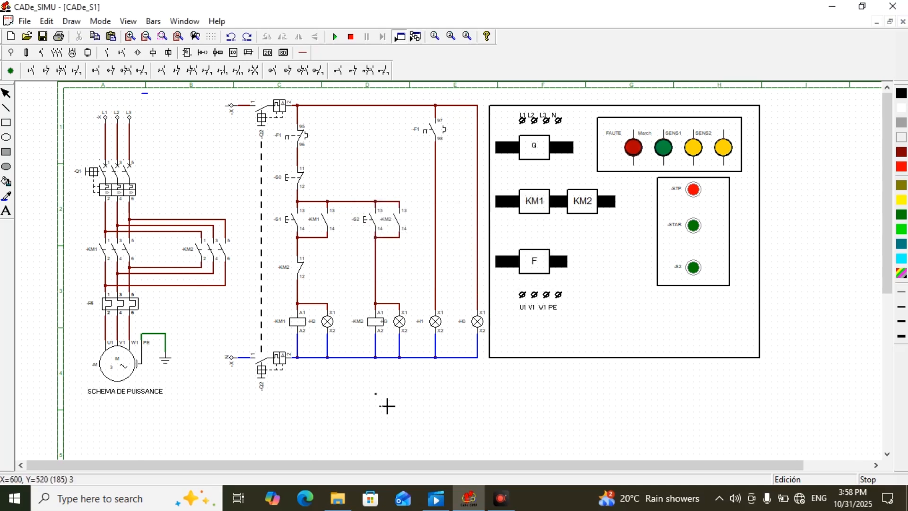
{"action": "left_click", "coordinate": [333, 392]}
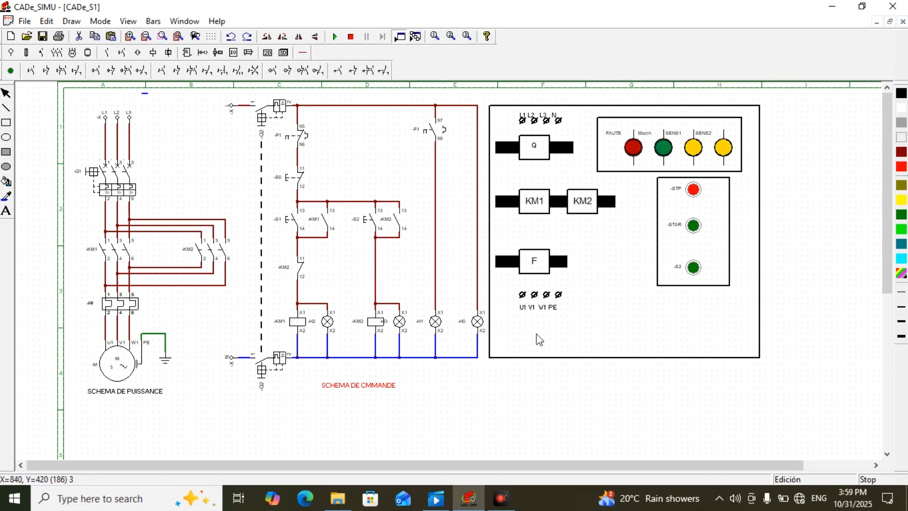
- Add the text "SCHEMA D'IMPLANTATIN" below the panel layout frame
{"action": "left_click", "coordinate": [6, 210]}
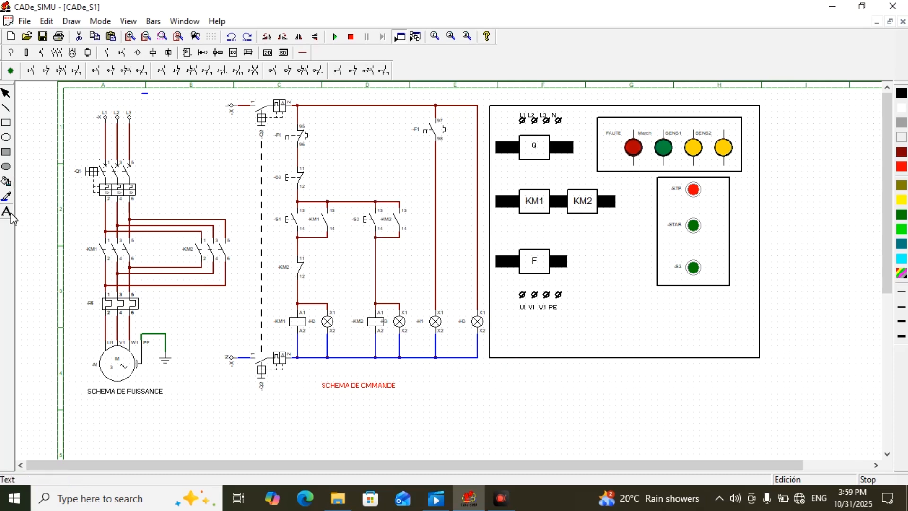
{"action": "left_click", "coordinate": [397, 273]}
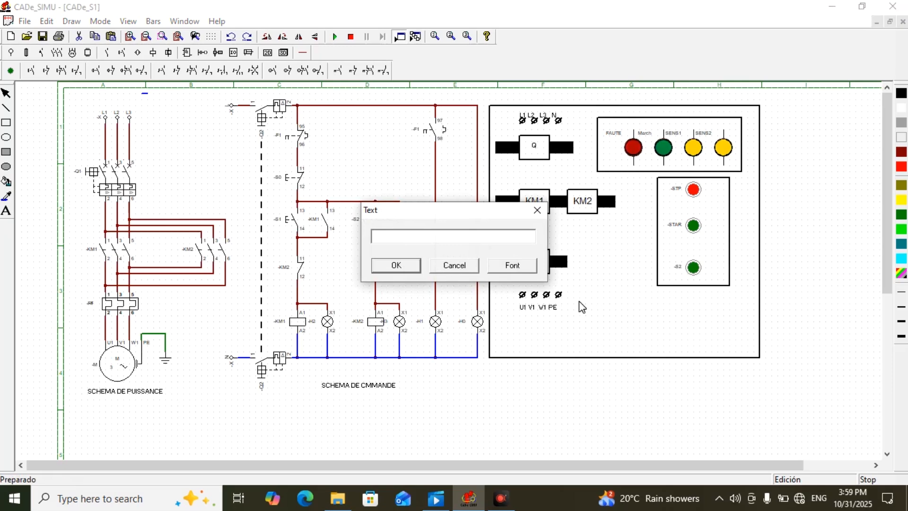
{"action": "type", "text": "SCHEMA DIMPLANTAT"}
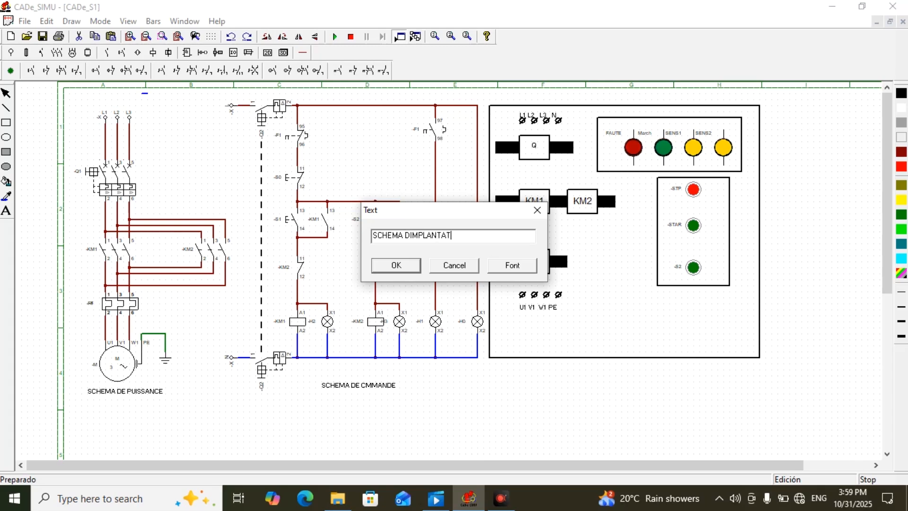
{"action": "type", "text": "IN"}
{"action": "left_click", "coordinate": [420, 235]}
{"action": "type", "text": "'"}
{"action": "left_click", "coordinate": [396, 265]}
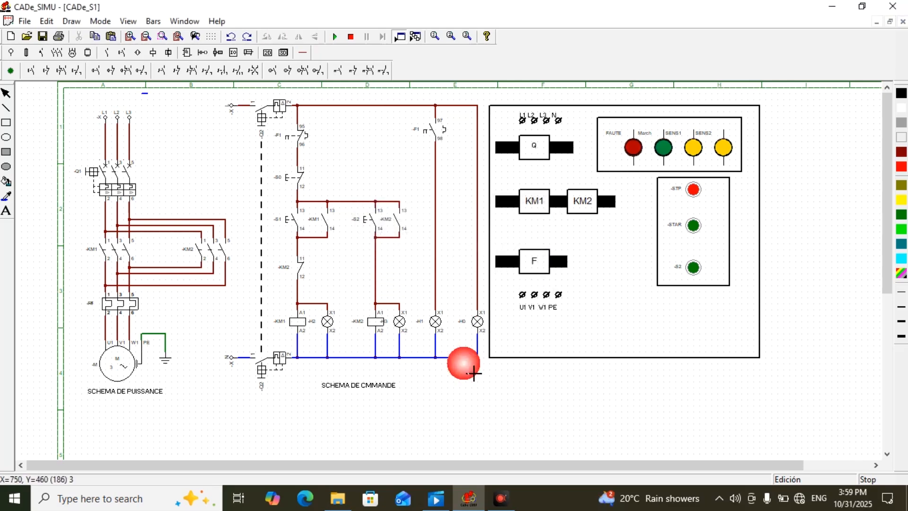
{"action": "left_click", "coordinate": [582, 386]}
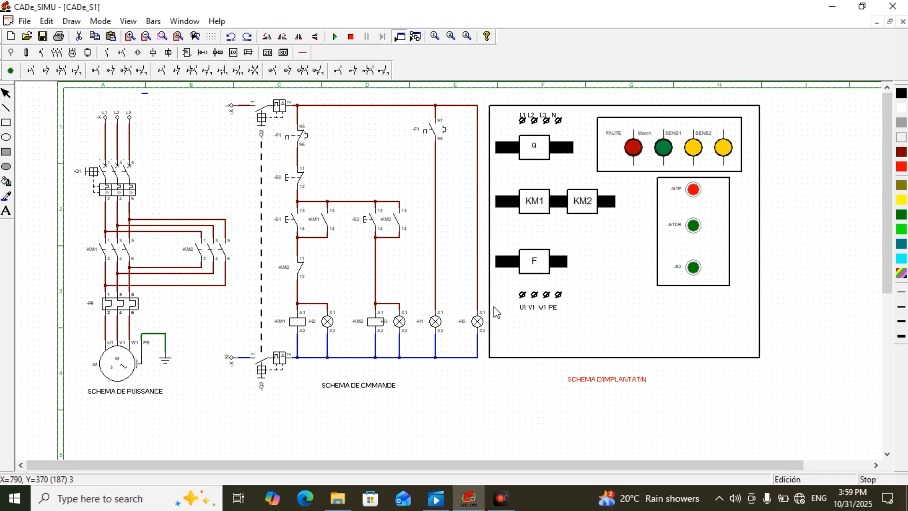
- Place the text "MARCHE" below the -H0 pilot lamp in the control circuit
{"action": "scroll", "coordinate": [495, 310], "scroll_direction": "up", "scroll_amount": 2}
{"action": "scroll", "coordinate": [530, 301], "scroll_direction": "down", "scroll_amount": 3}
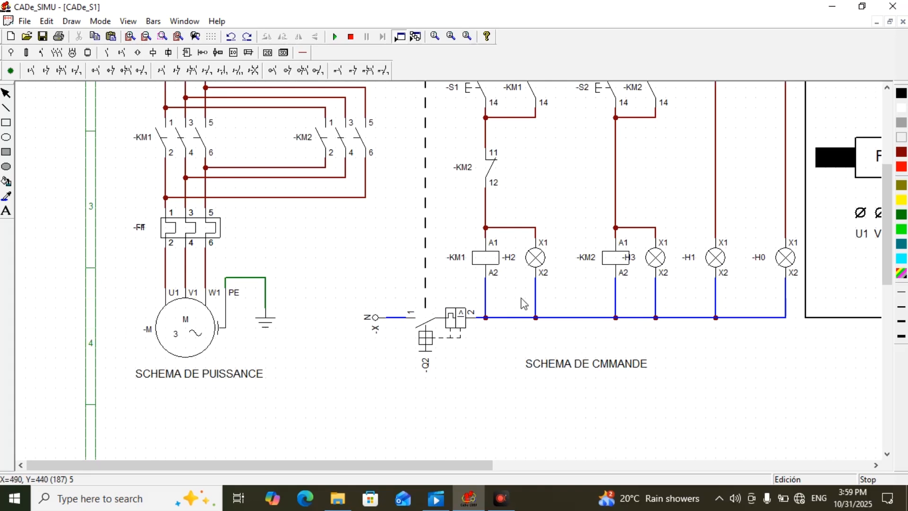
{"action": "left_click", "coordinate": [6, 210]}
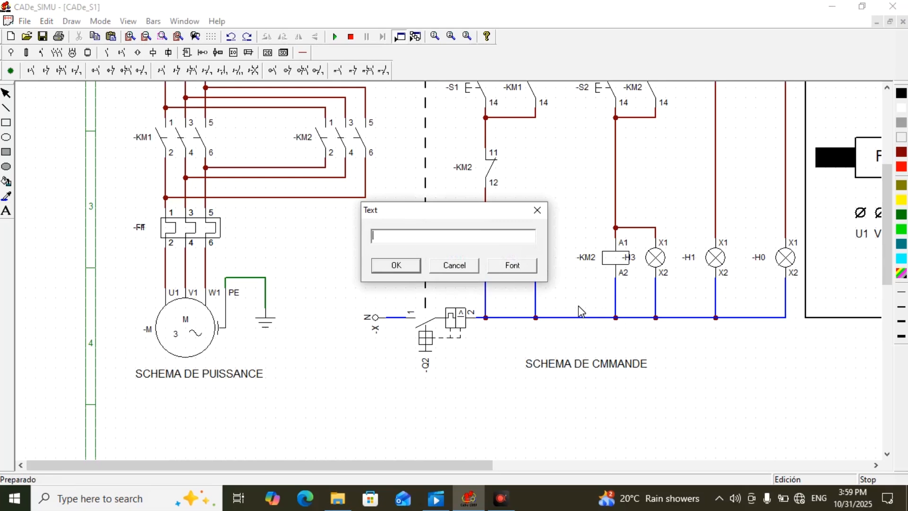
{"action": "type", "text": "MARCHE"}
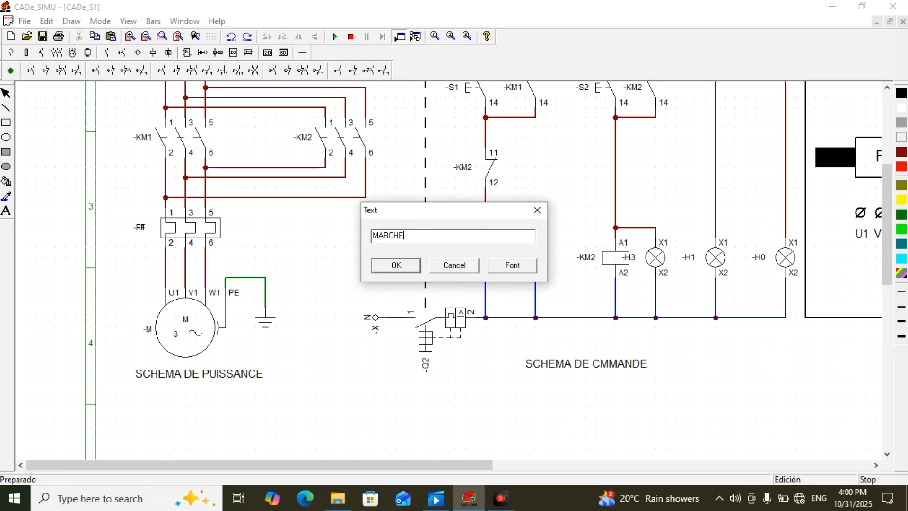
{"action": "left_click", "coordinate": [397, 265]}
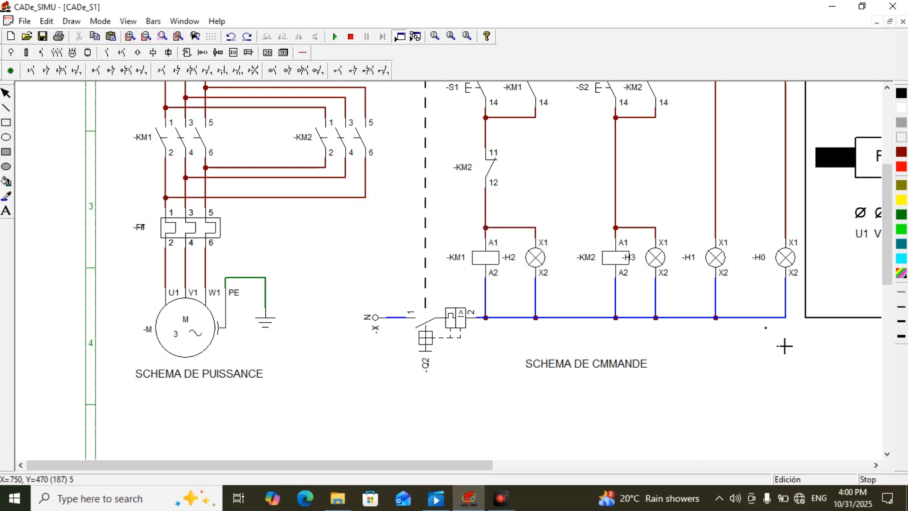
{"action": "left_click", "coordinate": [771, 336]}
{"action": "left_click_drag", "start_coordinate": [792, 335], "coordinate": [766, 337]}
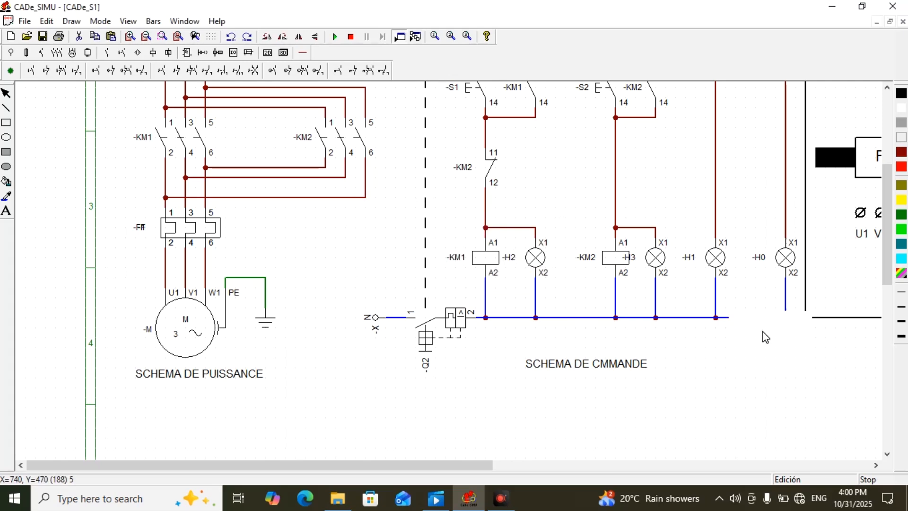
- Set the MARCHE text's font size to 9 and centre it below the -H0 lamp
{"action": "double_click", "coordinate": [766, 337]}
{"action": "left_click", "coordinate": [523, 266]}
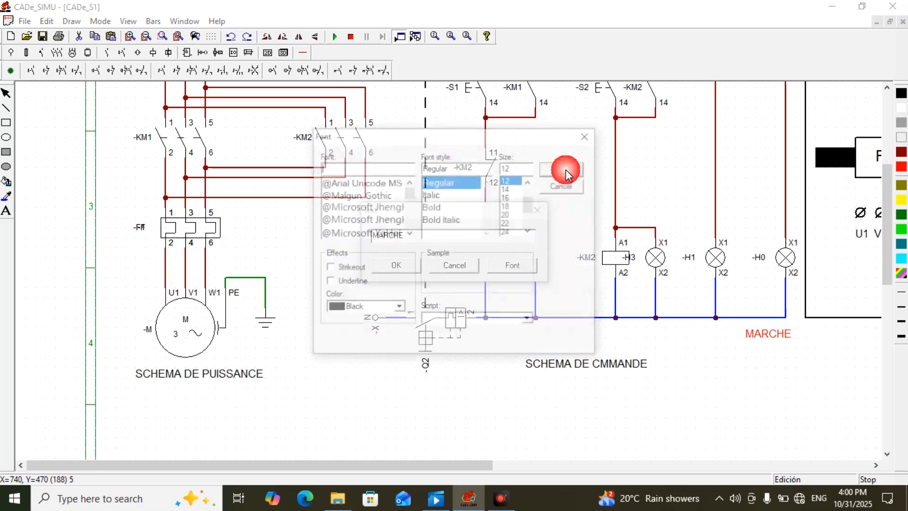
{"action": "left_click_drag", "start_coordinate": [527, 209], "coordinate": [527, 200]}
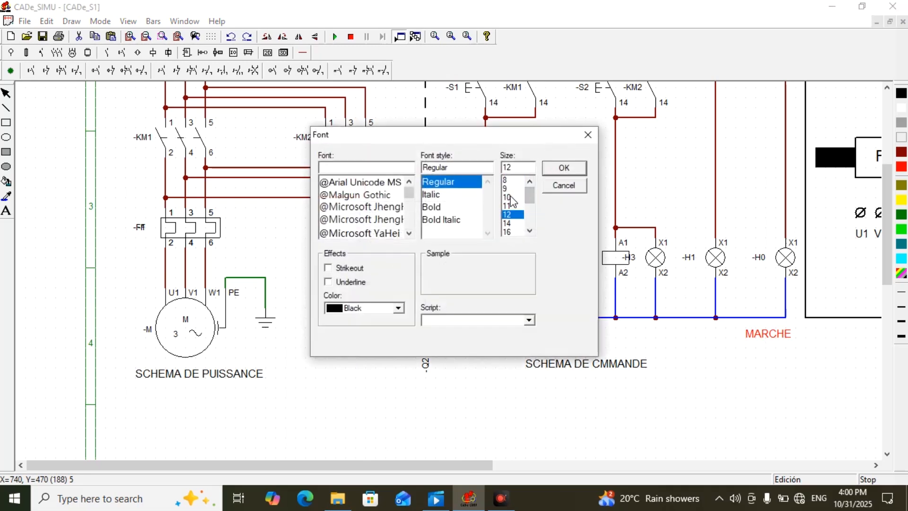
{"action": "left_click", "coordinate": [507, 189]}
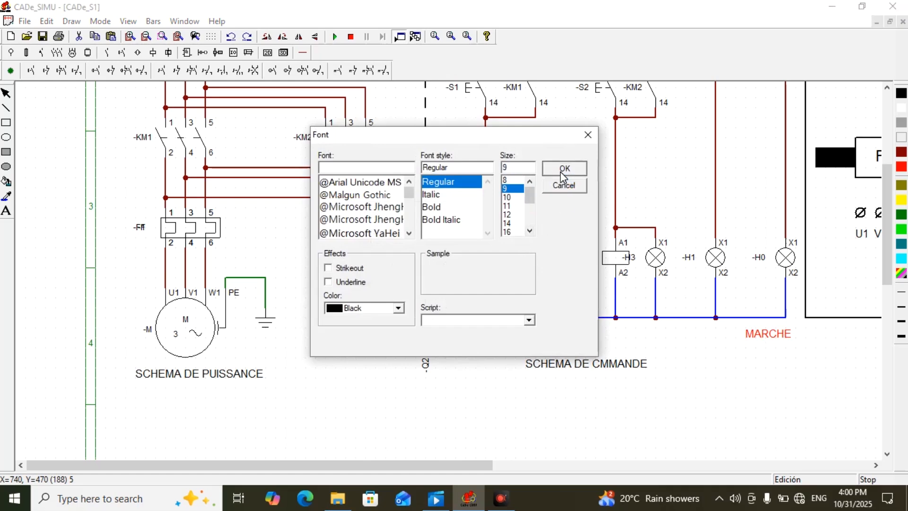
{"action": "left_click", "coordinate": [563, 171]}
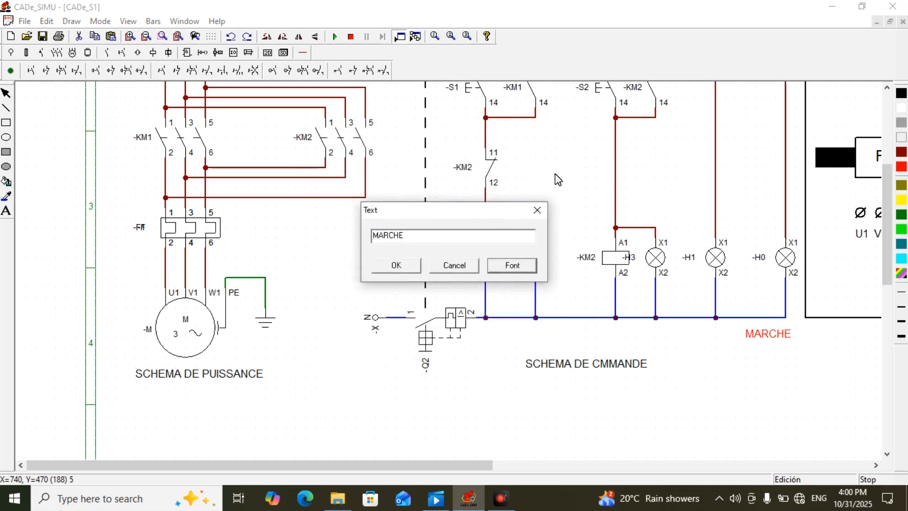
{"action": "left_click", "coordinate": [404, 265]}
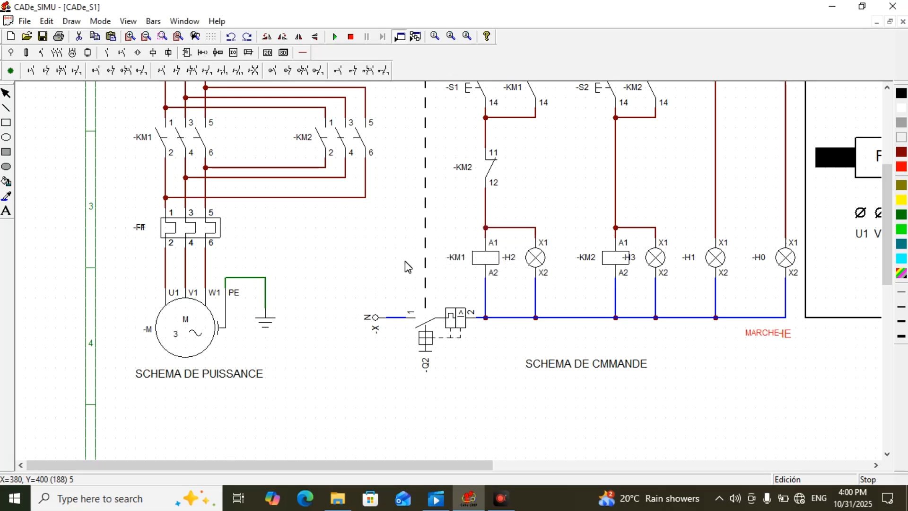
{"action": "left_click", "coordinate": [783, 363]}
{"action": "left_click", "coordinate": [764, 333]}
{"action": "mouse_move", "coordinate": [764, 333]}
{"action": "left_mouse_down"}
{"action": "mouse_move", "coordinate": [738, 335]}
{"action": "mouse_move", "coordinate": [779, 337]}
{"action": "left_mouse_up"}
- Add the text "FAUTE" below the -H1 pilot lamp in the control circuit
{"action": "left_click", "coordinate": [7, 211]}
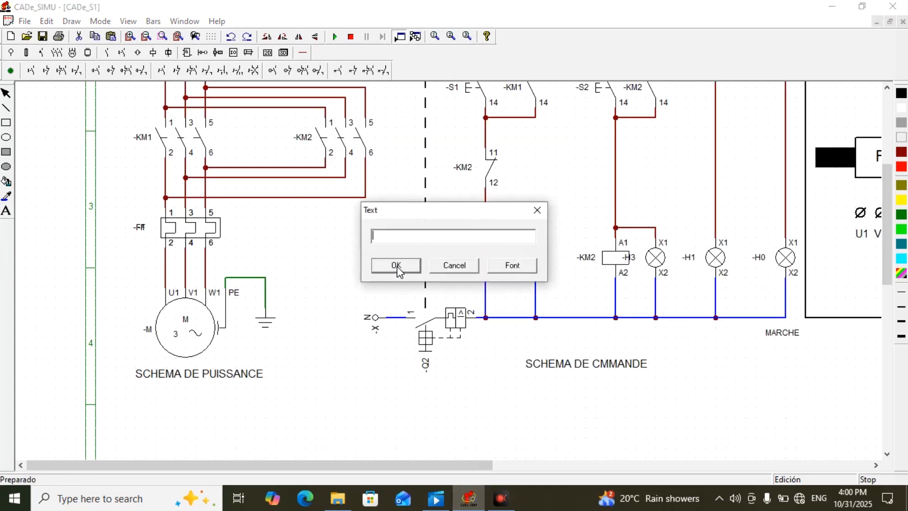
{"action": "type", "text": "FAUTE"}
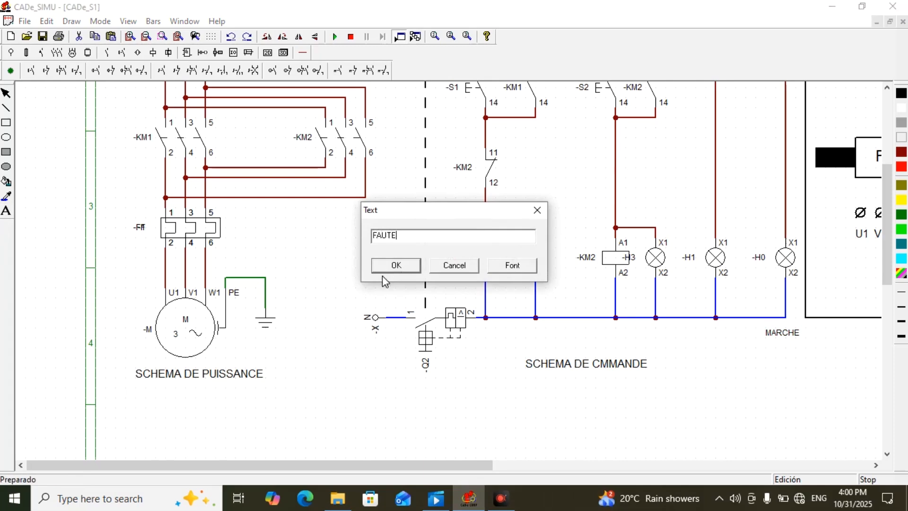
{"action": "left_click", "coordinate": [399, 265]}
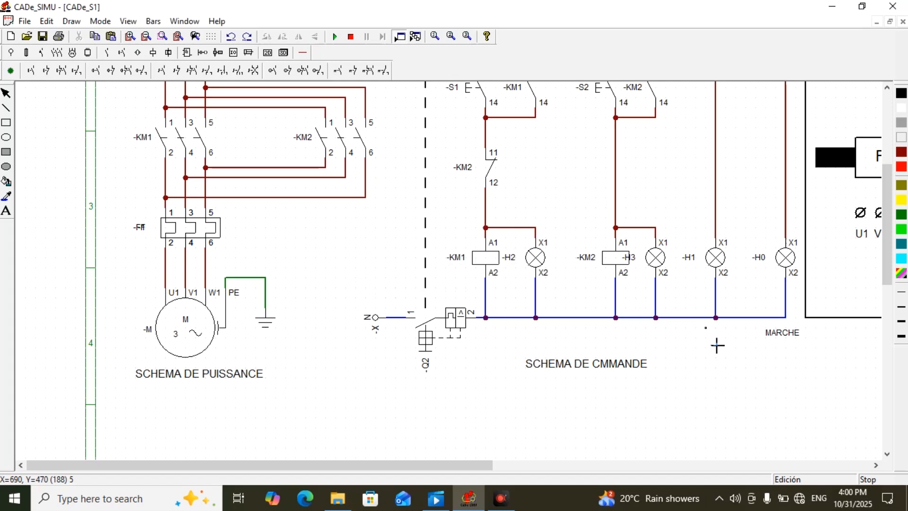
{"action": "left_click", "coordinate": [704, 335]}
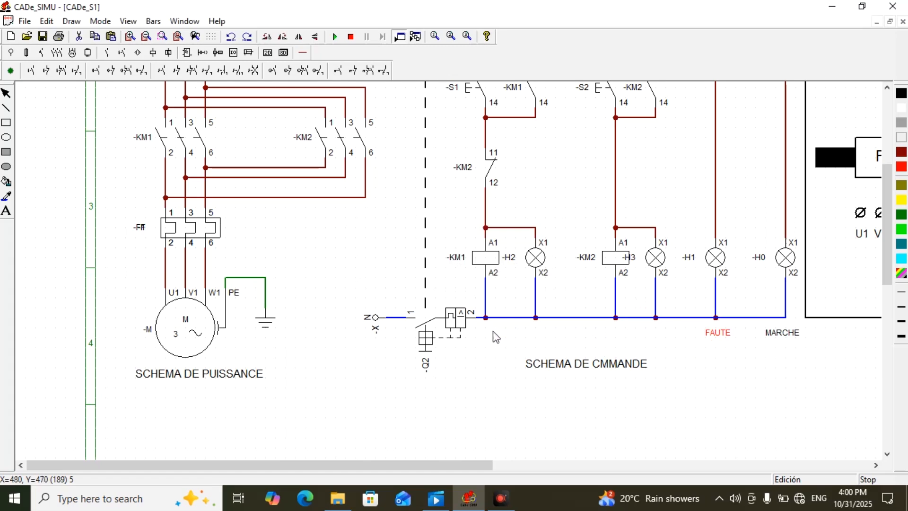
- Add the text "SENS2" below the -H3 pilot lamp, in line with the FAUTE label
{"action": "left_click", "coordinate": [6, 211]}
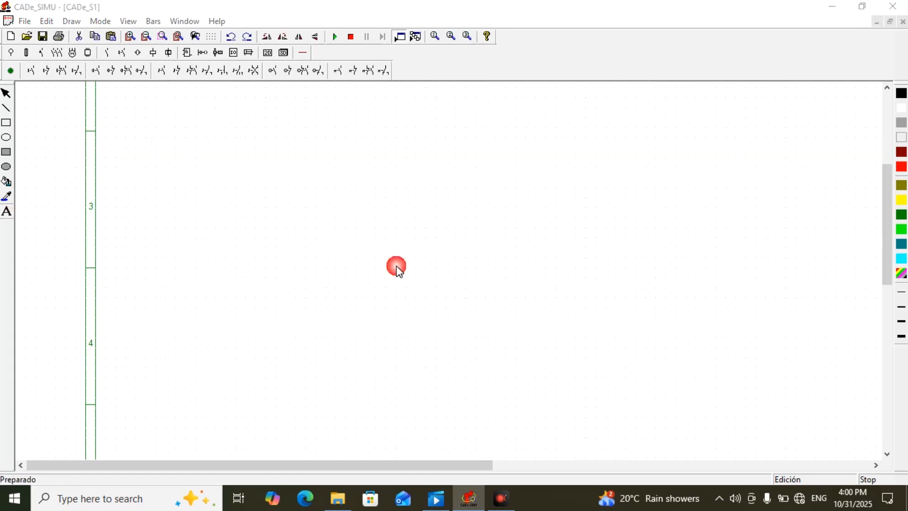
{"action": "left_click", "coordinate": [369, 330]}
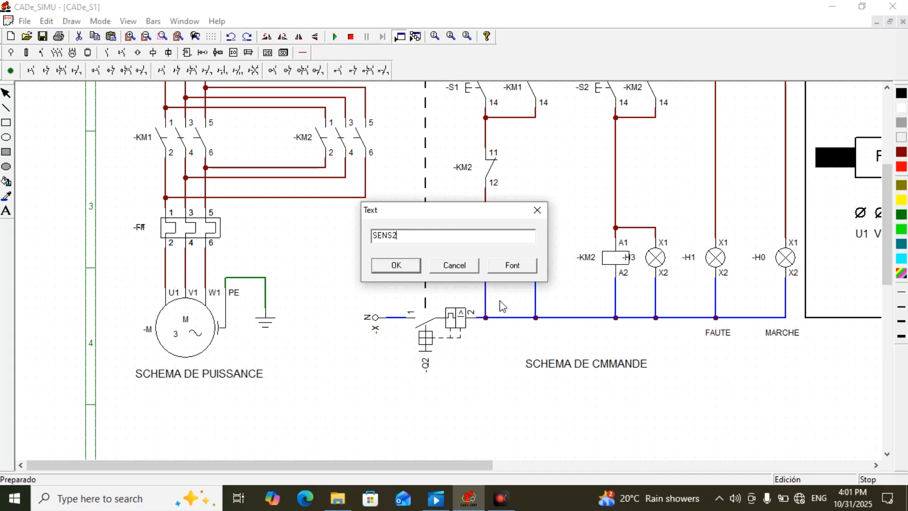
{"action": "left_click", "coordinate": [411, 265]}
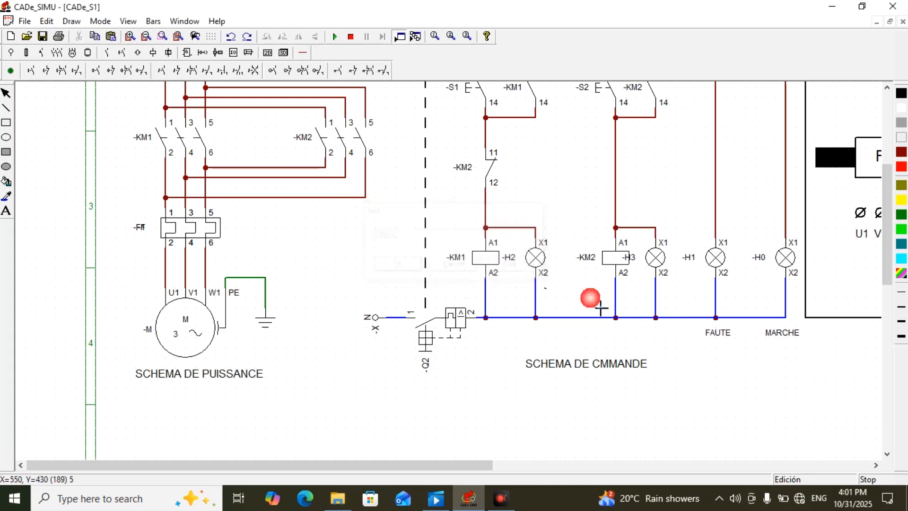
{"action": "left_click", "coordinate": [667, 345]}
{"action": "left_click", "coordinate": [662, 335]}
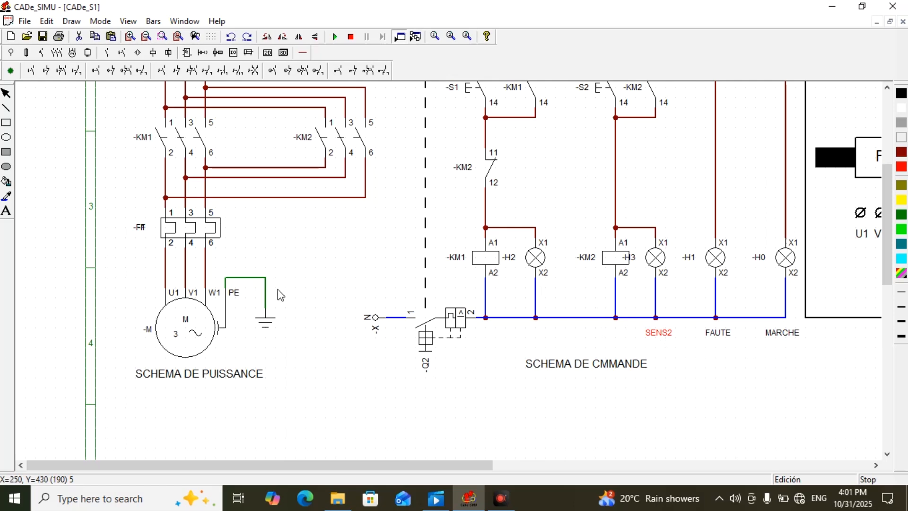
- Add the text "KM2" below the -KM2 contactor coil in the control circuit
{"action": "left_click", "coordinate": [7, 211]}
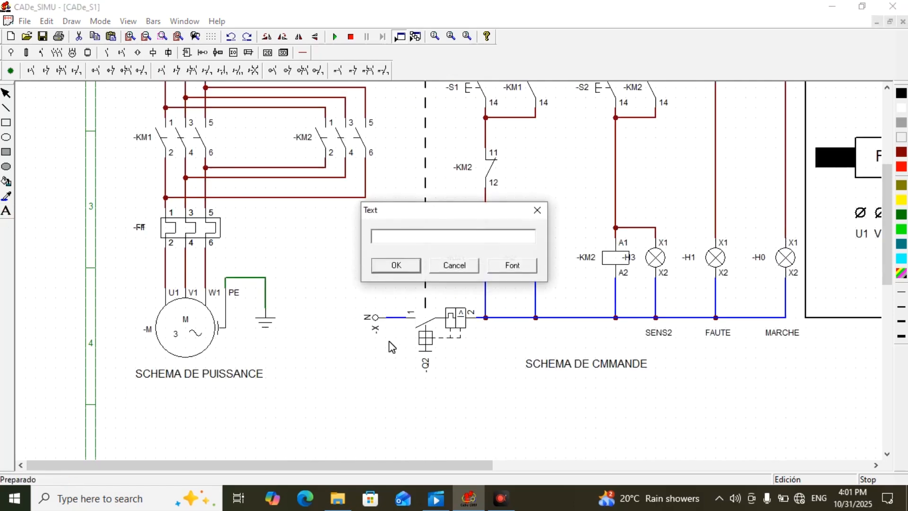
{"action": "type", "text": "KM2"}
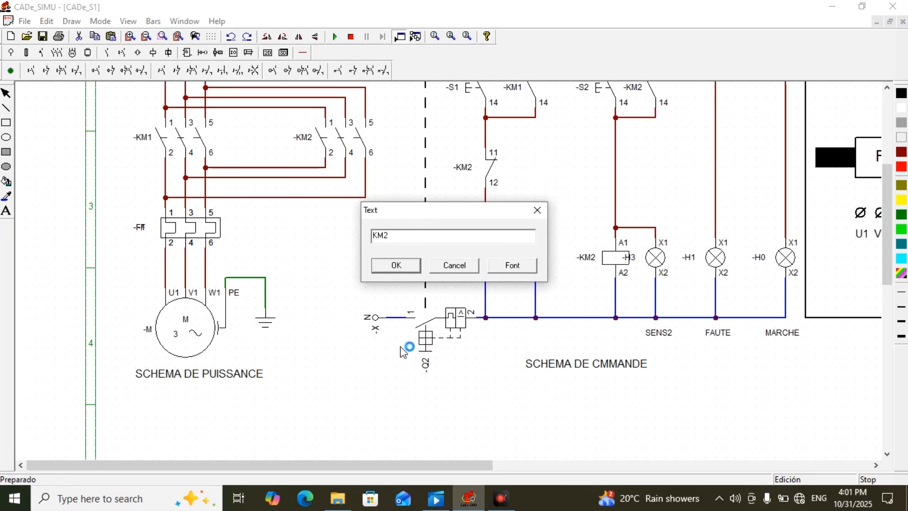
{"action": "left_click", "coordinate": [413, 268]}
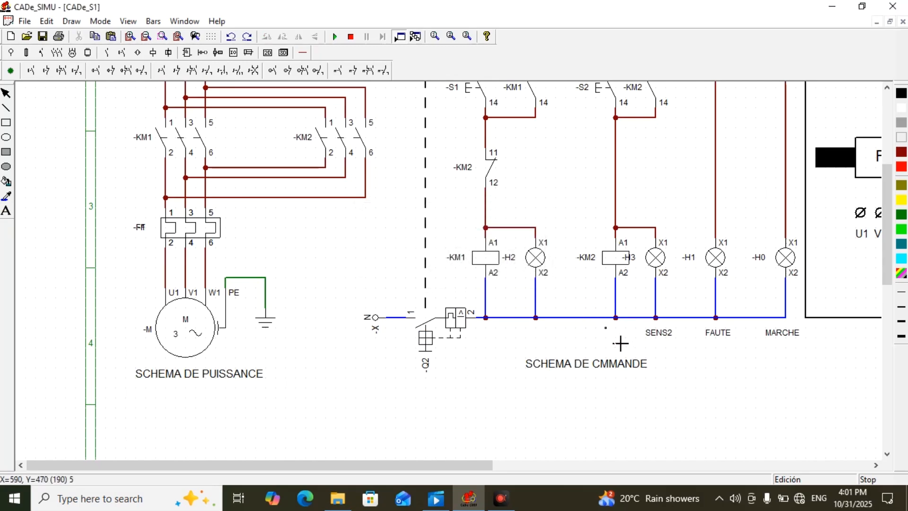
{"action": "left_click", "coordinate": [621, 343]}
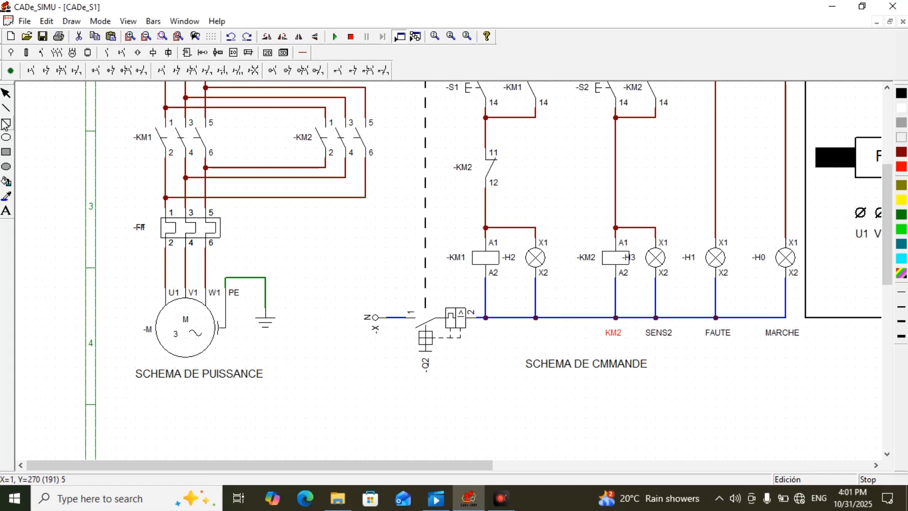
- Add the text "SENS1" below the -H2 pilot lamp in the control circuit
{"action": "left_click", "coordinate": [6, 211]}
{"action": "left_click", "coordinate": [56, 264]}
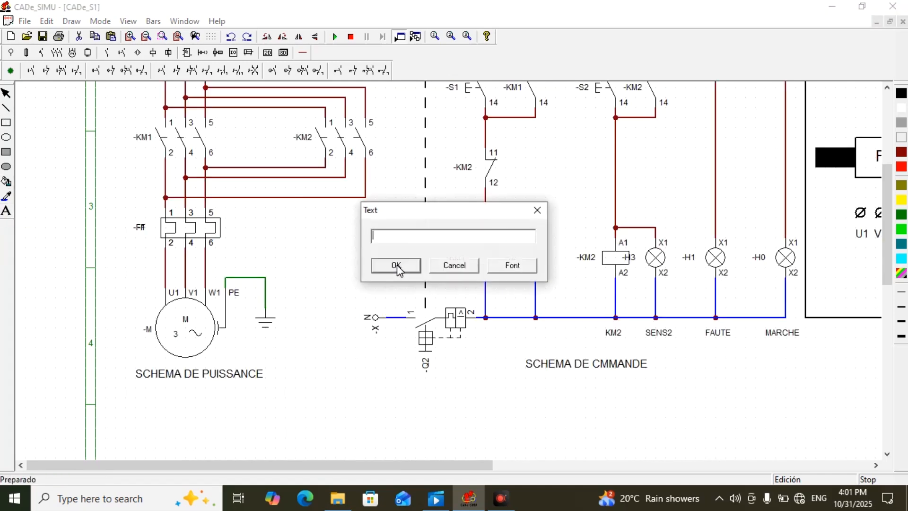
{"action": "type", "text": "SENS1"}
{"action": "left_click", "coordinate": [414, 265]}
{"action": "left_click", "coordinate": [539, 345]}
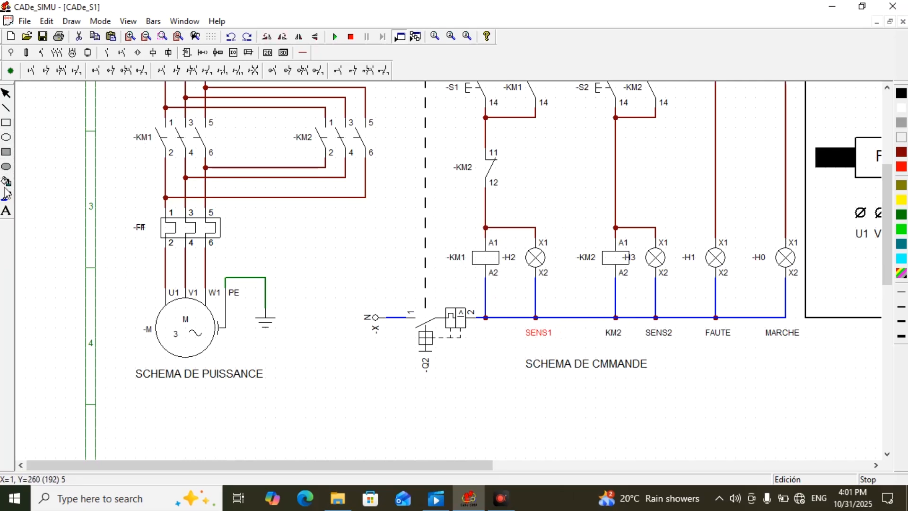
- Add the text "KM1" below the -KM1 contactor coil, in line with the other labels
{"action": "left_click", "coordinate": [6, 210]}
{"action": "left_click", "coordinate": [397, 276]}
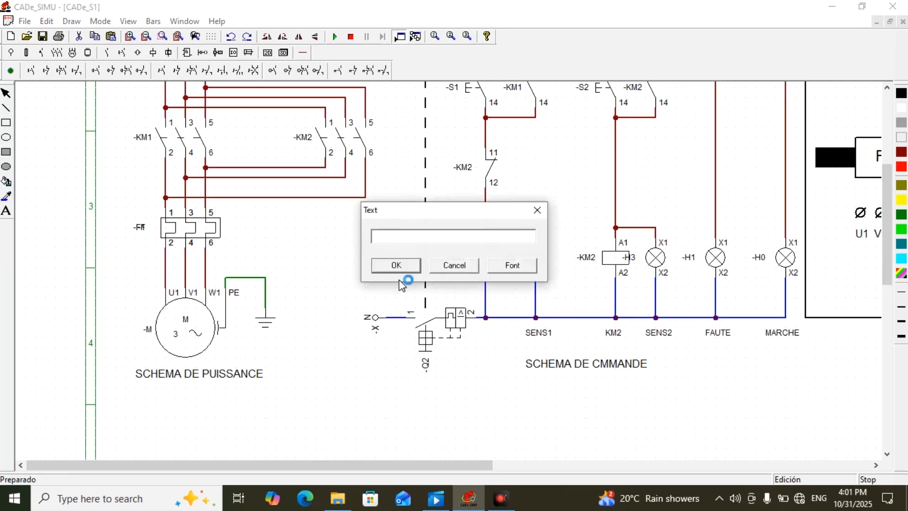
{"action": "type", "text": "KM1"}
{"action": "left_click", "coordinate": [397, 265]}
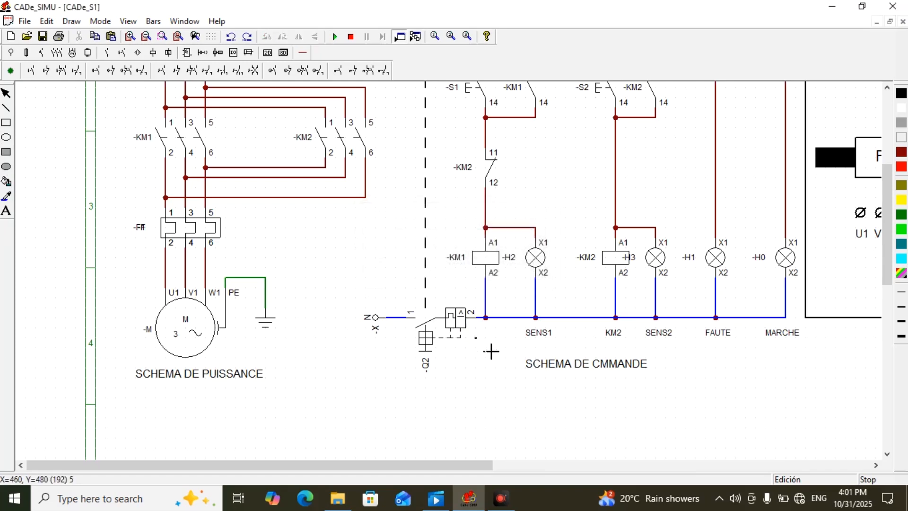
{"action": "left_click", "coordinate": [492, 349]}
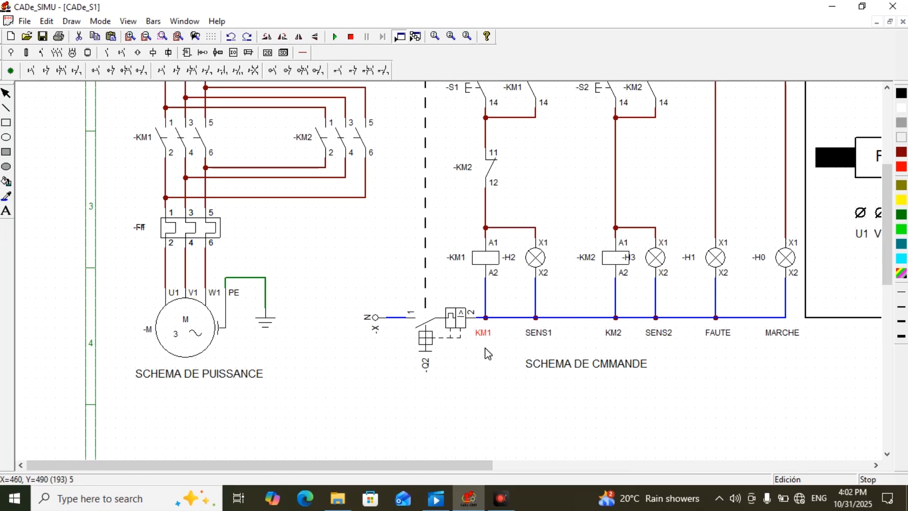
{"action": "scroll", "coordinate": [524, 301], "scroll_direction": "up", "scroll_amount": 3}
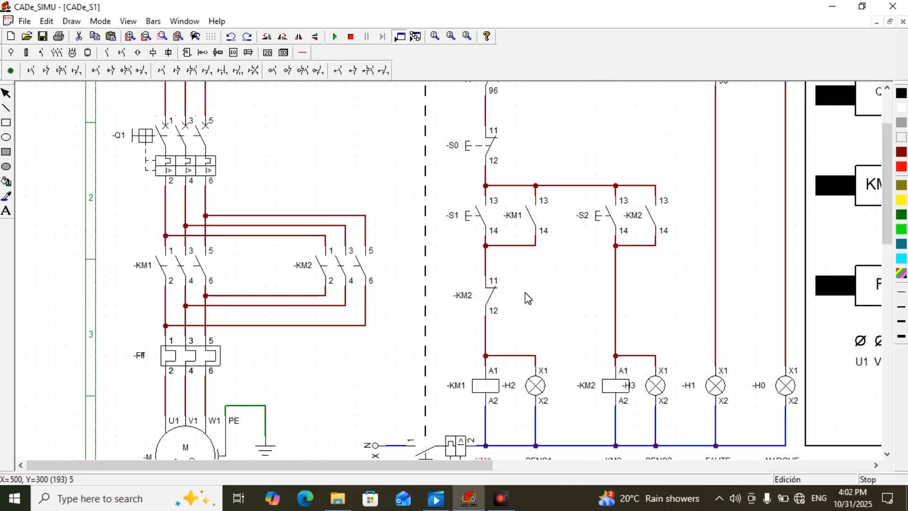
{"action": "scroll", "coordinate": [521, 260], "scroll_direction": "down", "scroll_amount": 1}
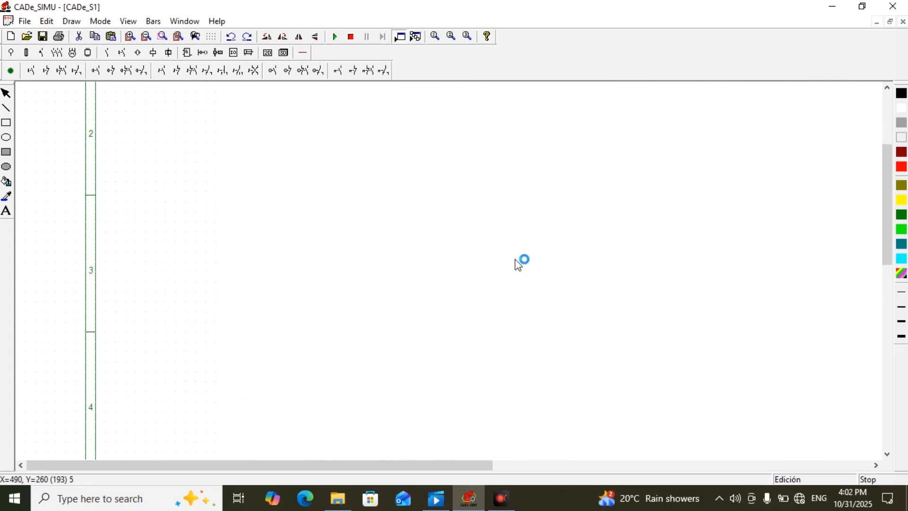
{"action": "scroll", "coordinate": [544, 256], "scroll_direction": "down", "scroll_amount": 1}
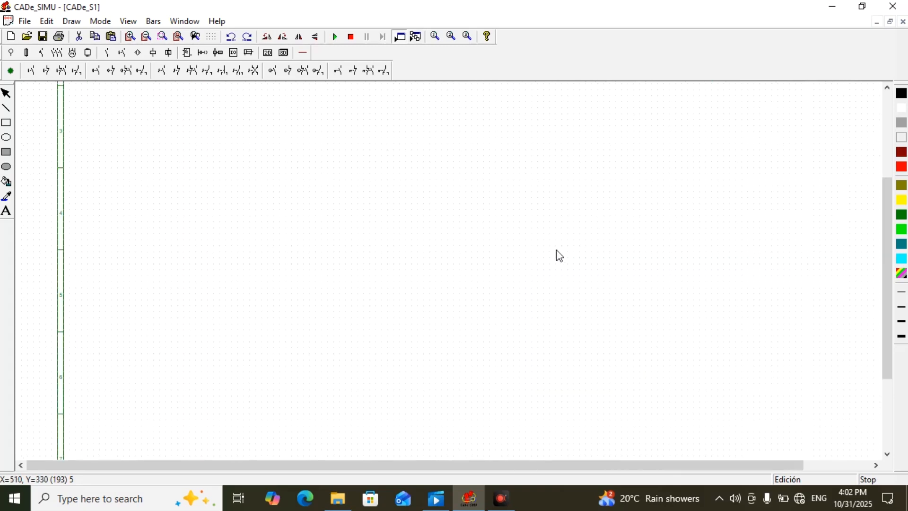
{"action": "scroll", "coordinate": [696, 129], "scroll_direction": "up", "scroll_amount": 3}
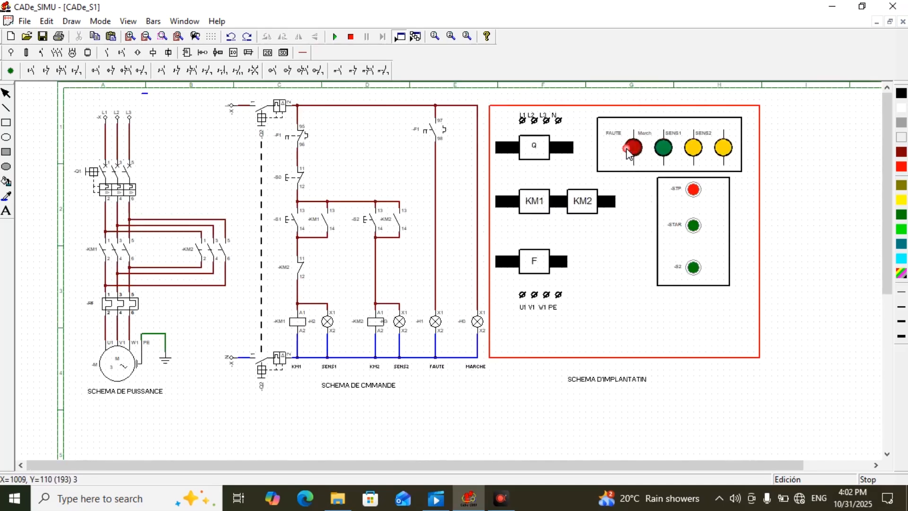
{"action": "double_click", "coordinate": [634, 151]}
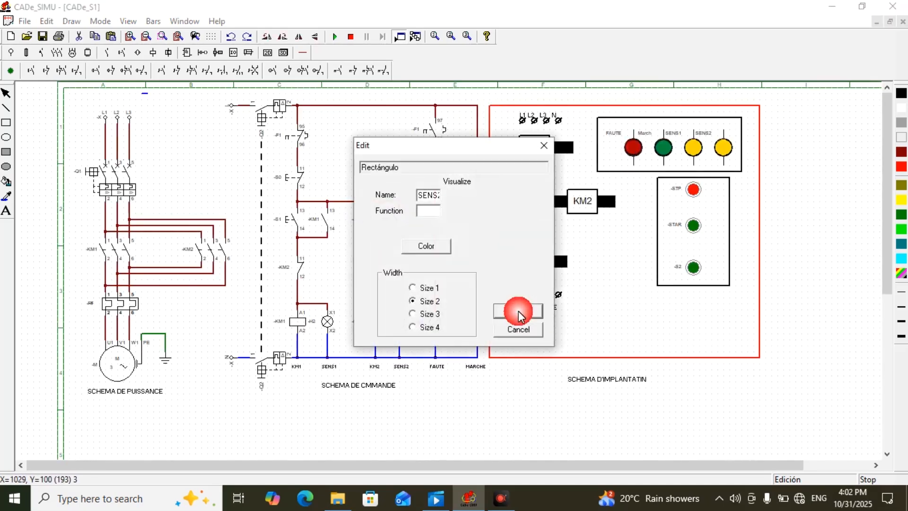
{"action": "left_click", "coordinate": [544, 145]}
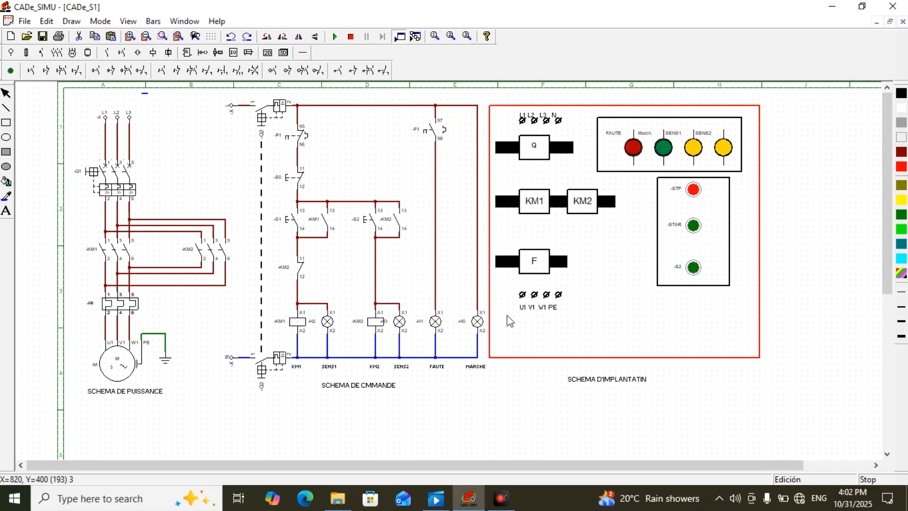
- Start the simulation and close the control circuit's Q2 breaker and the power circuit's Q1 breaker
{"action": "left_click", "coordinate": [335, 36]}
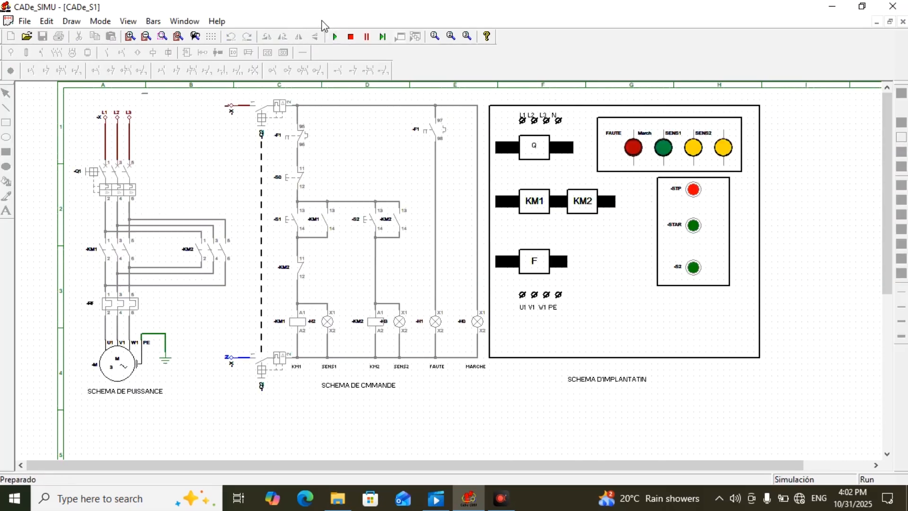
{"action": "left_click", "coordinate": [280, 118]}
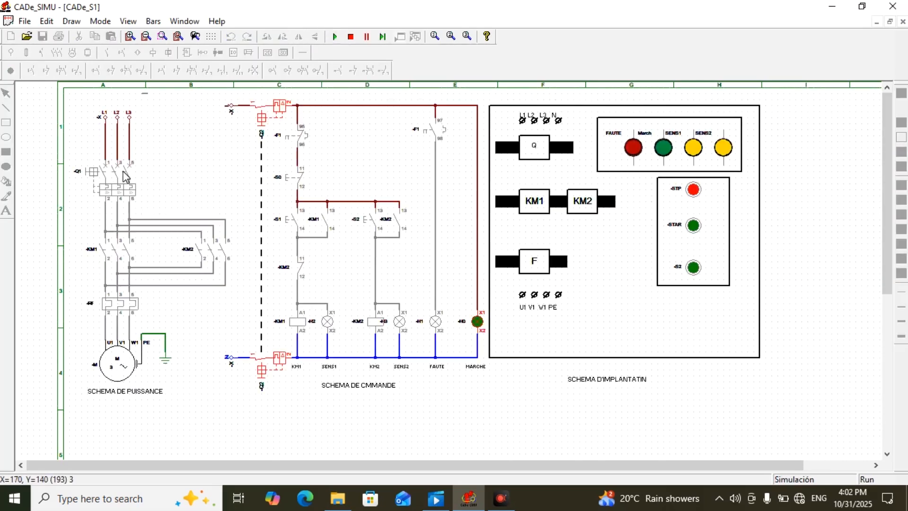
{"action": "left_click", "coordinate": [121, 184]}
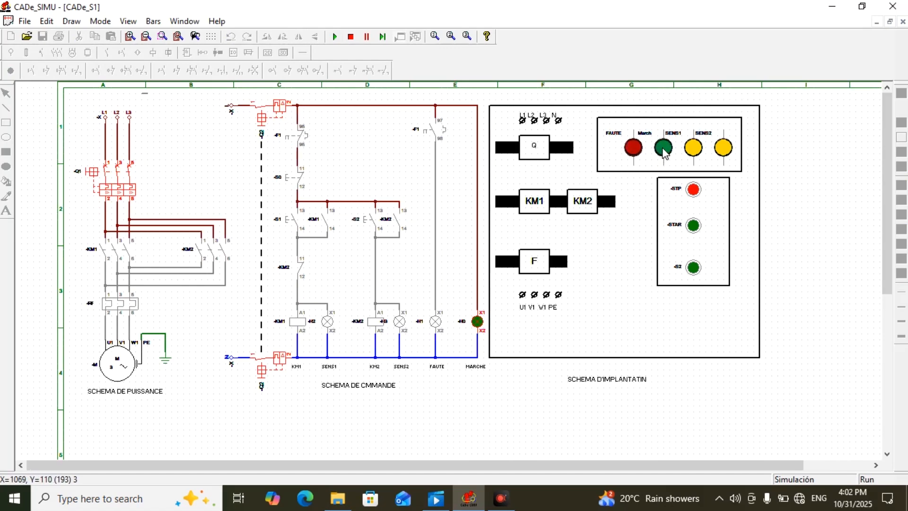
- Test the -S2, -STAR and -STP pushbuttons on the panel layout in the running simulation
{"action": "left_click", "coordinate": [694, 267]}
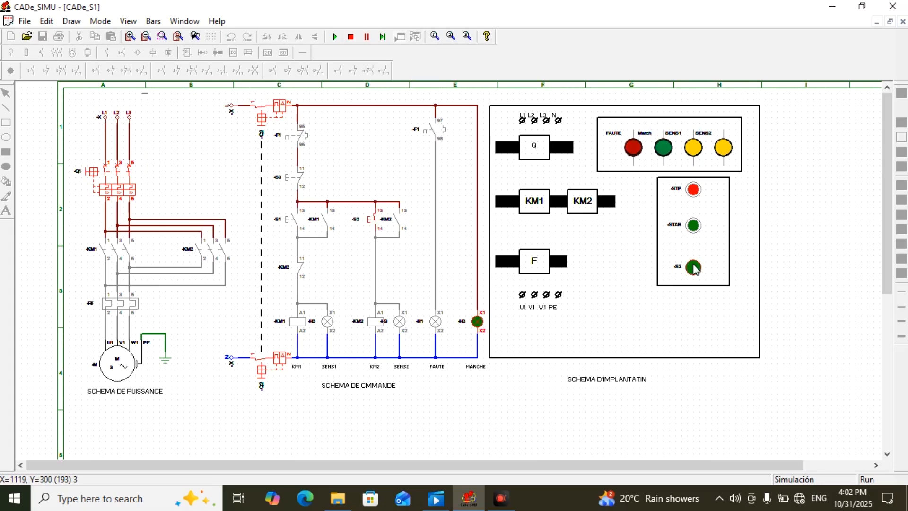
{"action": "left_click", "coordinate": [691, 226]}
{"action": "left_click", "coordinate": [691, 226]}
{"action": "left_click", "coordinate": [692, 193]}
{"action": "left_click", "coordinate": [693, 194]}
{"action": "left_click", "coordinate": [696, 192]}
{"action": "left_click", "coordinate": [724, 186]}
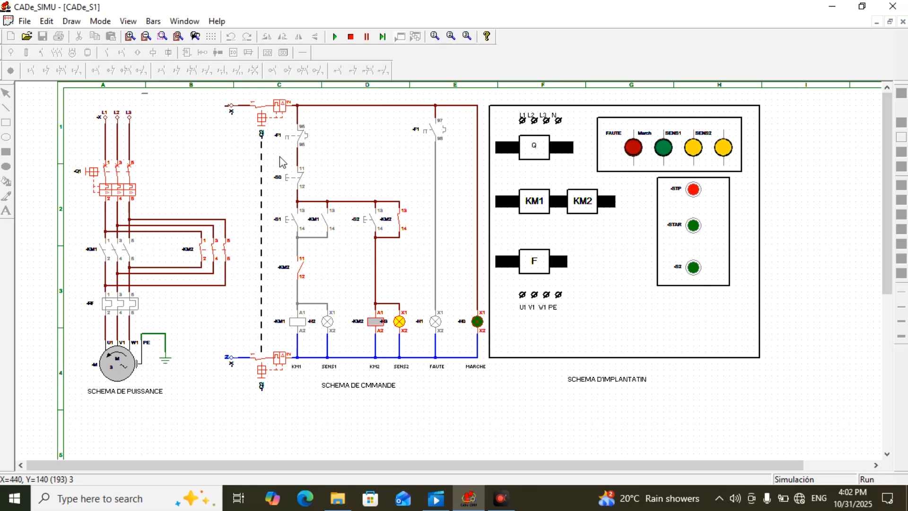
- Trip and reset the thermal overload relay in the power circuit, and retry the panel's -STAR pushbutton
{"action": "left_click", "coordinate": [121, 303]}
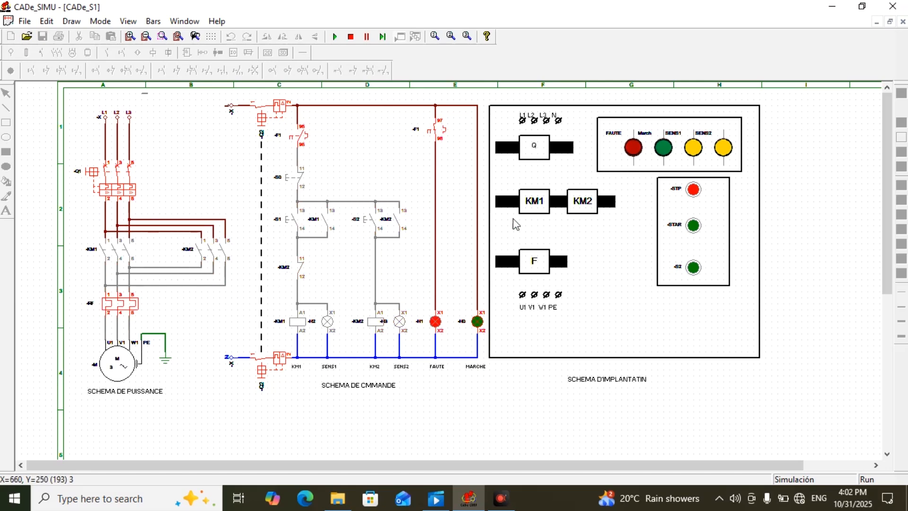
{"action": "left_click", "coordinate": [133, 306]}
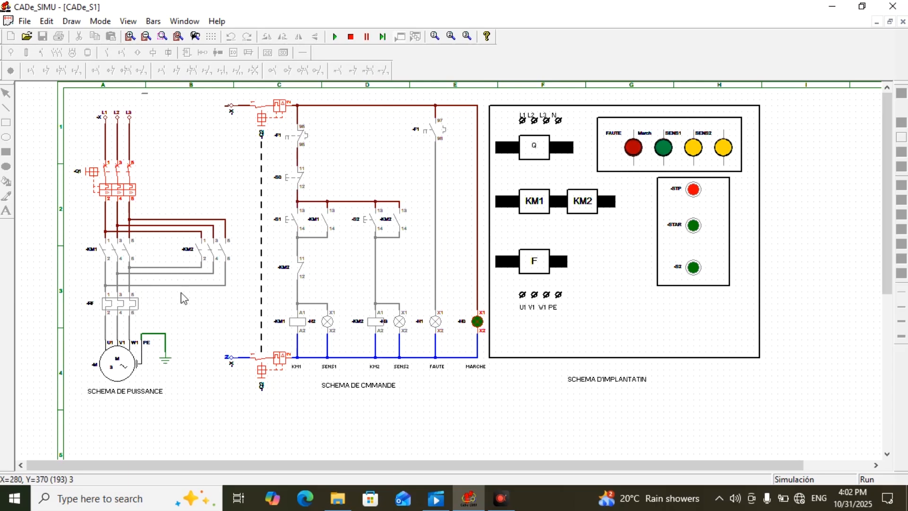
{"action": "left_click", "coordinate": [693, 229]}
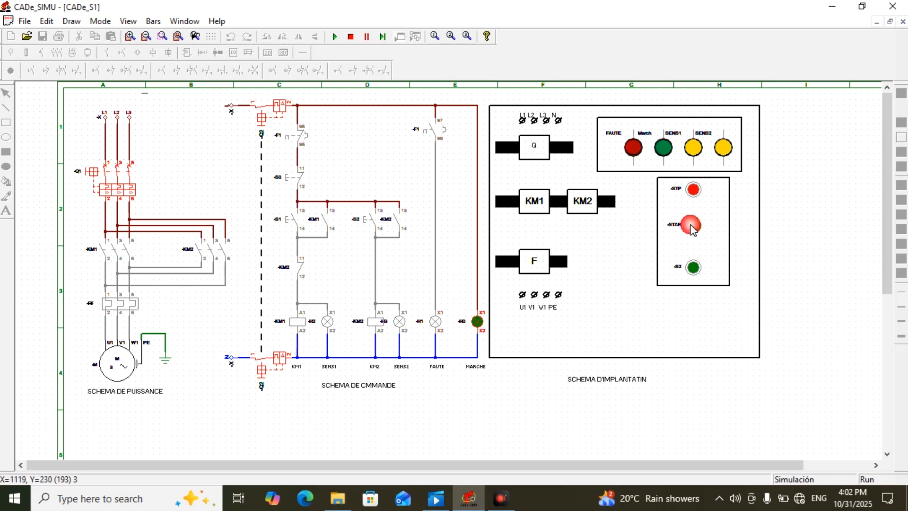
{"action": "left_click", "coordinate": [693, 230]}
{"action": "left_click", "coordinate": [693, 230]}
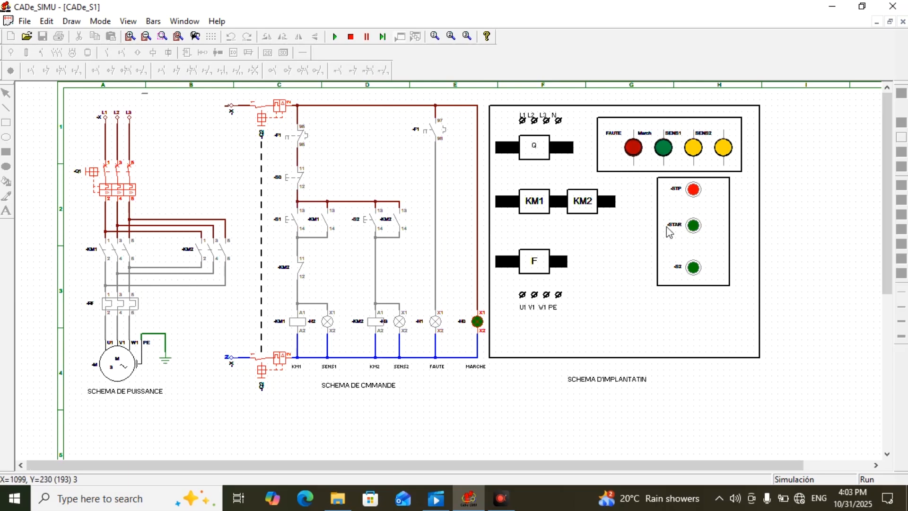
- Stop the simulation and return to editing the drawing
{"action": "left_click", "coordinate": [351, 37]}
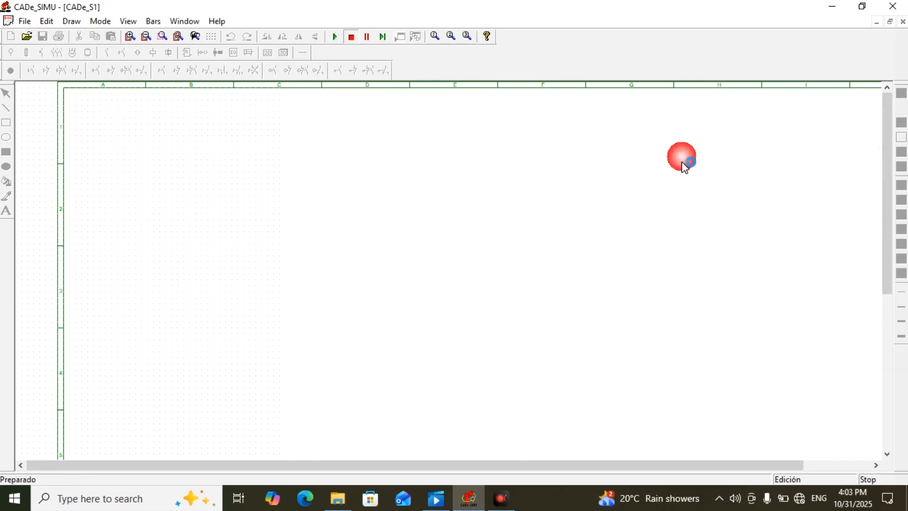
{"action": "double_click", "coordinate": [676, 227]}
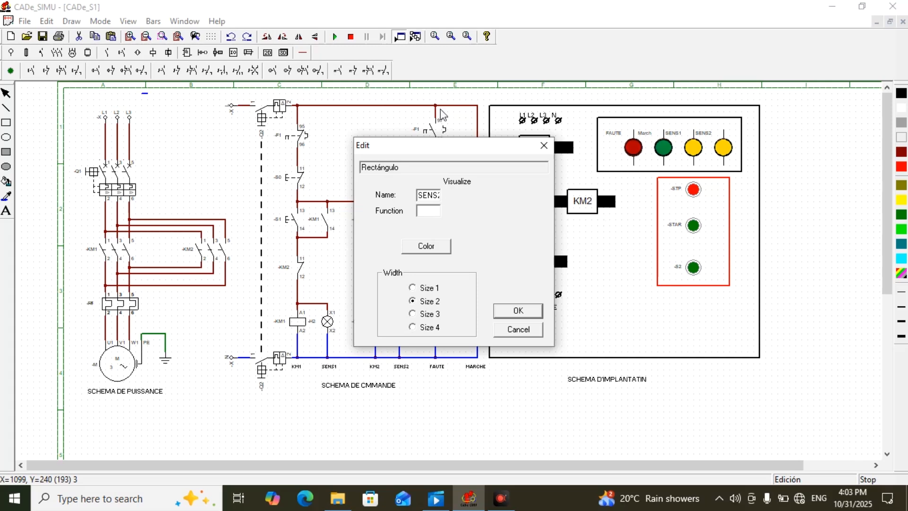
{"action": "left_click", "coordinate": [544, 145]}
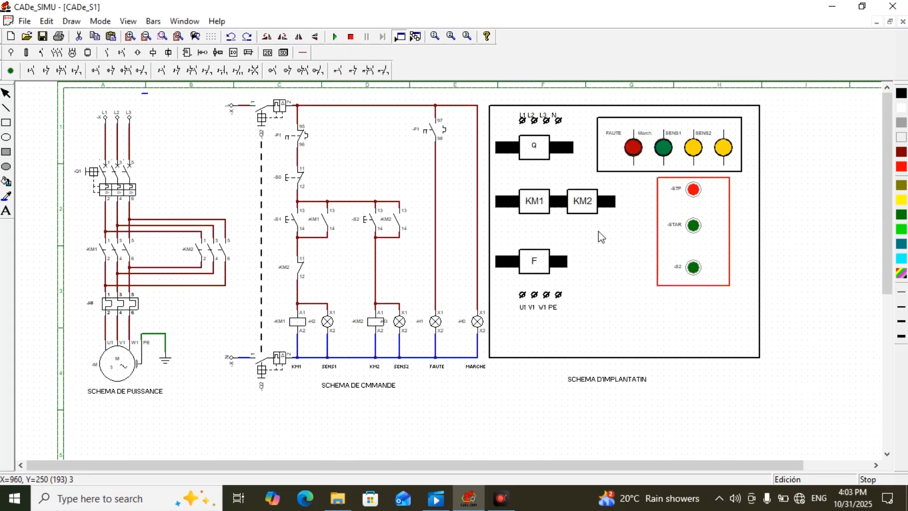
{"action": "double_click", "coordinate": [694, 226]}
{"action": "left_click", "coordinate": [517, 311]}
{"action": "double_click", "coordinate": [693, 226]}
{"action": "left_click", "coordinate": [518, 311]}
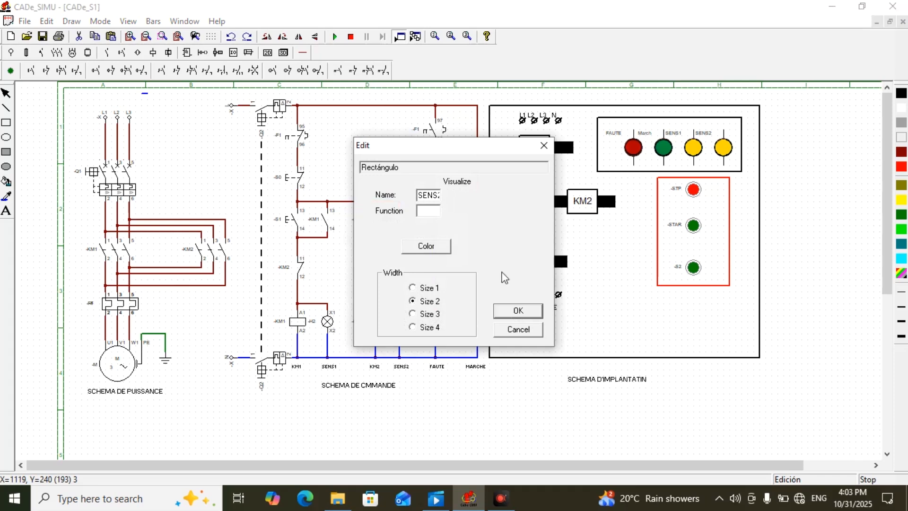
{"action": "left_click", "coordinate": [542, 145]}
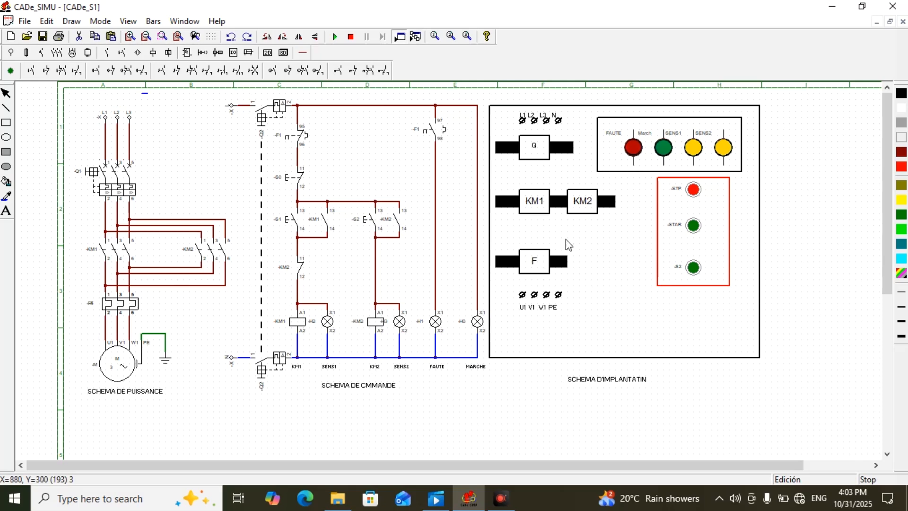
- Move the pushbutton frame outside the panel layout and shift the outer panel frame over the control diagram to clear the pushbuttons
{"action": "key", "text": "Delete"}
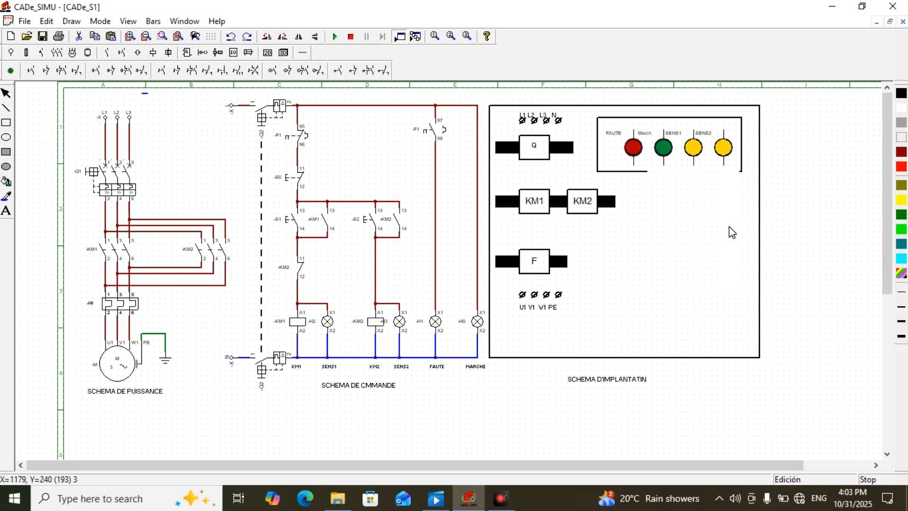
{"action": "left_click", "coordinate": [690, 225]}
{"action": "double_click", "coordinate": [689, 225]}
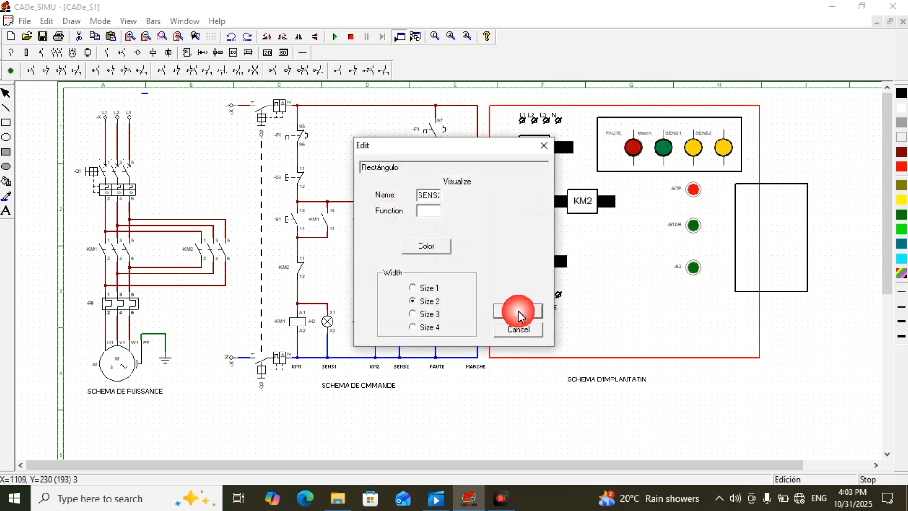
{"action": "left_click", "coordinate": [544, 145]}
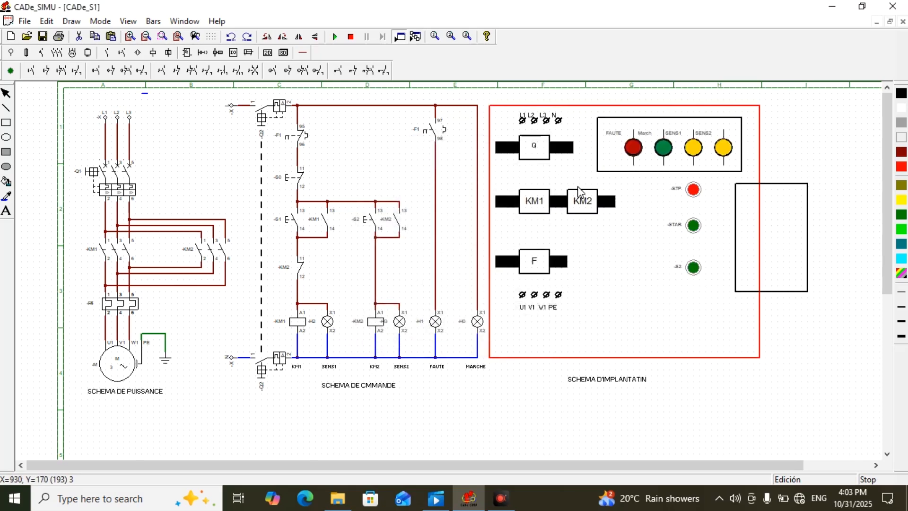
{"action": "left_click", "coordinate": [800, 242]}
{"action": "left_click_drag", "start_coordinate": [805, 250], "coordinate": [849, 234]}
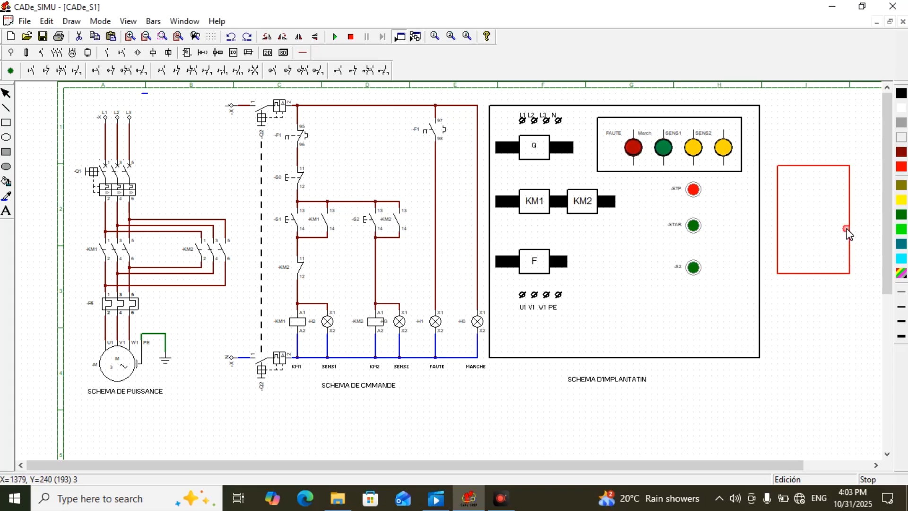
{"action": "left_click", "coordinate": [752, 320]}
{"action": "left_click_drag", "start_coordinate": [752, 315], "coordinate": [493, 394]}
- Rename the panel layout's green -STAR pushbutton to -S1
{"action": "left_click", "coordinate": [684, 223]}
{"action": "double_click", "coordinate": [686, 228]}
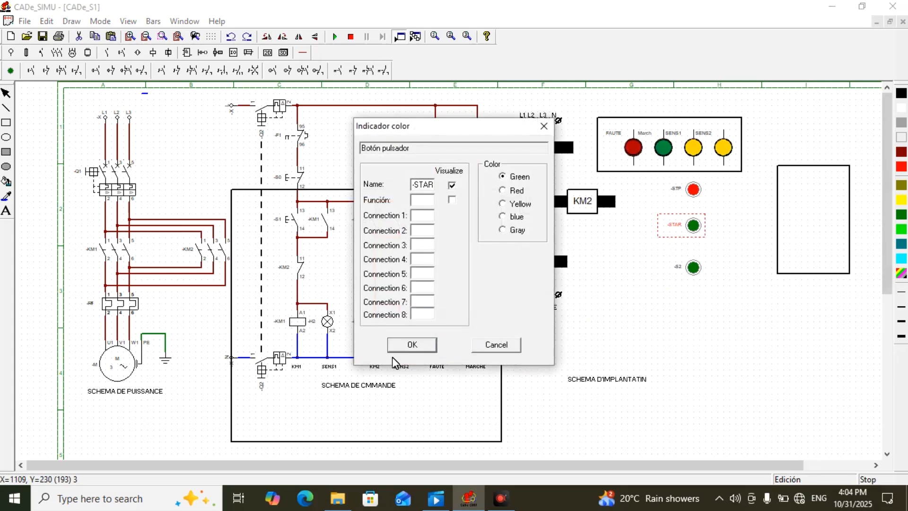
{"action": "left_click_drag", "start_coordinate": [430, 185], "coordinate": [437, 190]}
{"action": "left_click", "coordinate": [412, 345]}
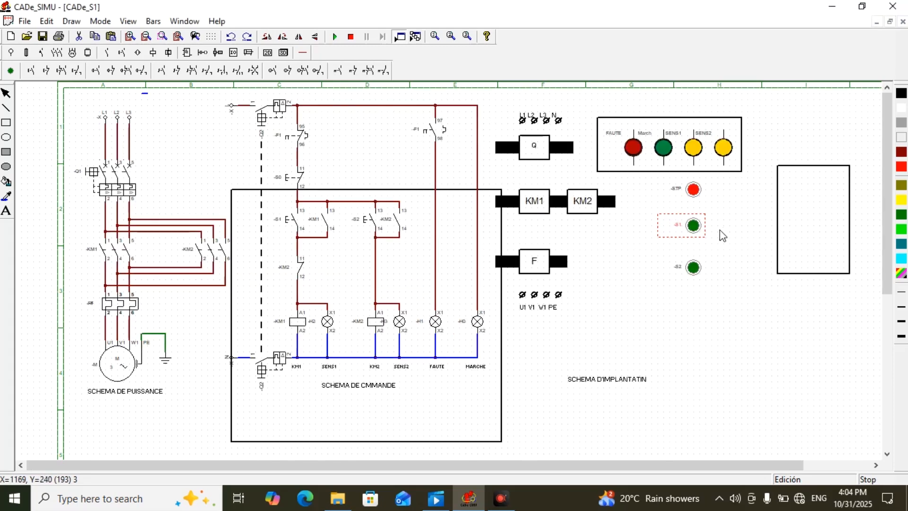
- Move the outer panel frame back around the layout components and the small frame back around the three pushbuttons
{"action": "left_click", "coordinate": [502, 392]}
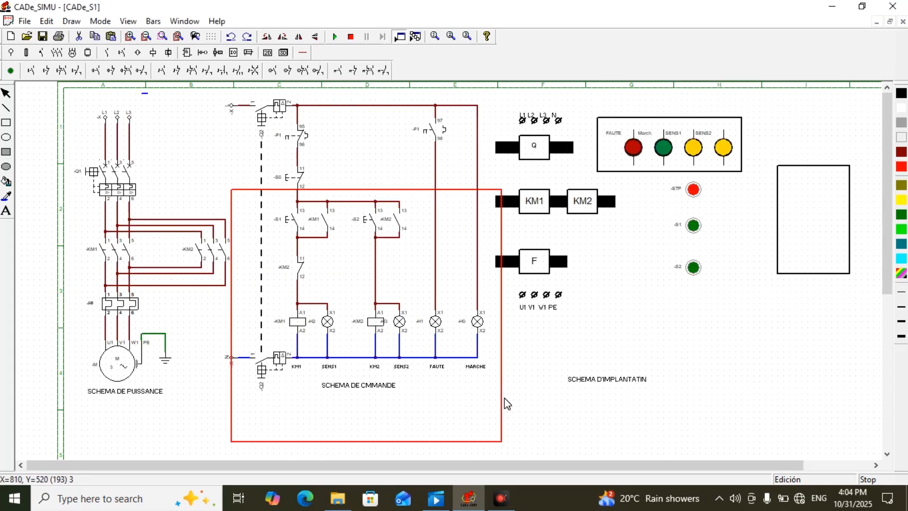
{"action": "left_click_drag", "start_coordinate": [506, 398], "coordinate": [763, 319]}
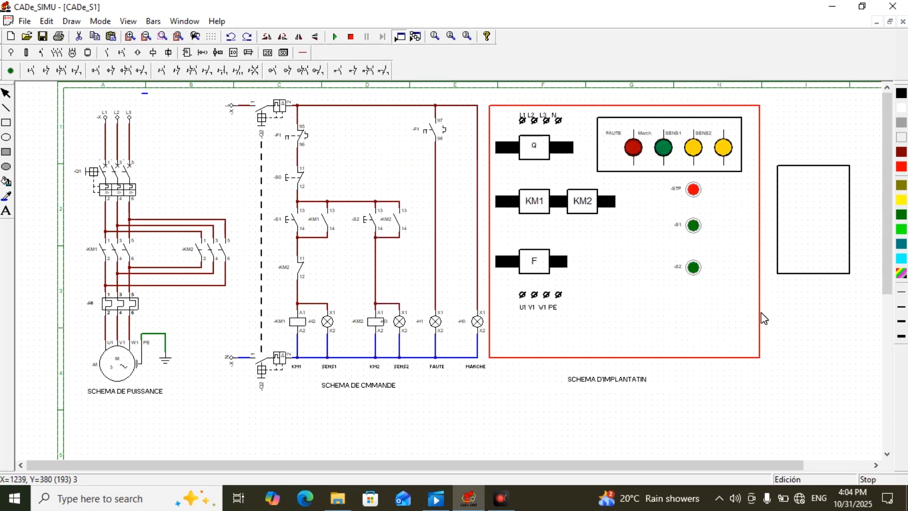
{"action": "left_click", "coordinate": [837, 274]}
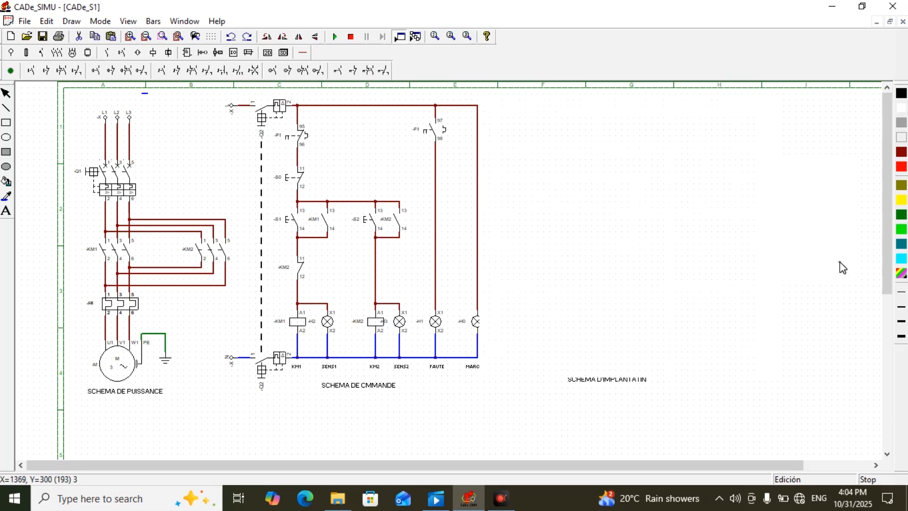
{"action": "left_click_drag", "start_coordinate": [836, 274], "coordinate": [707, 283]}
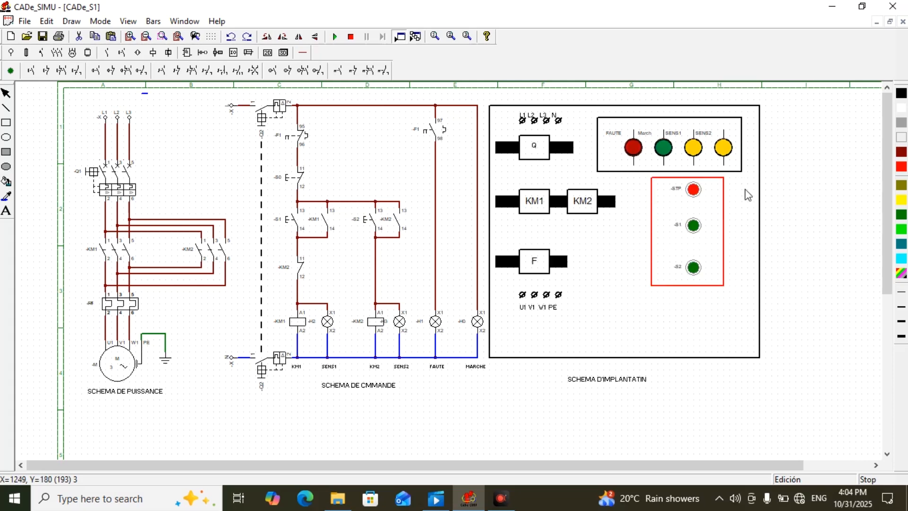
- Start the simulation and close the power circuit's Q1 and the control circuit's Q2 breakers
{"action": "left_click", "coordinate": [337, 37]}
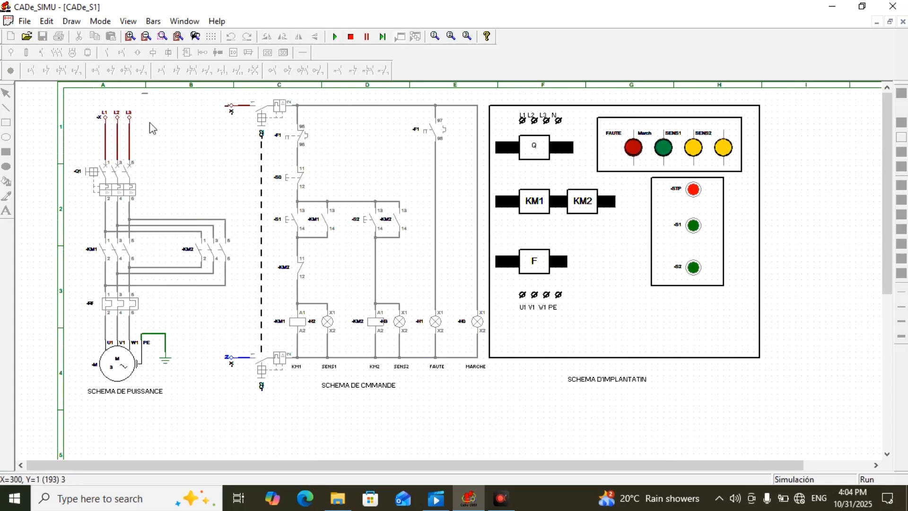
{"action": "left_click", "coordinate": [132, 165]}
{"action": "left_click", "coordinate": [270, 118]}
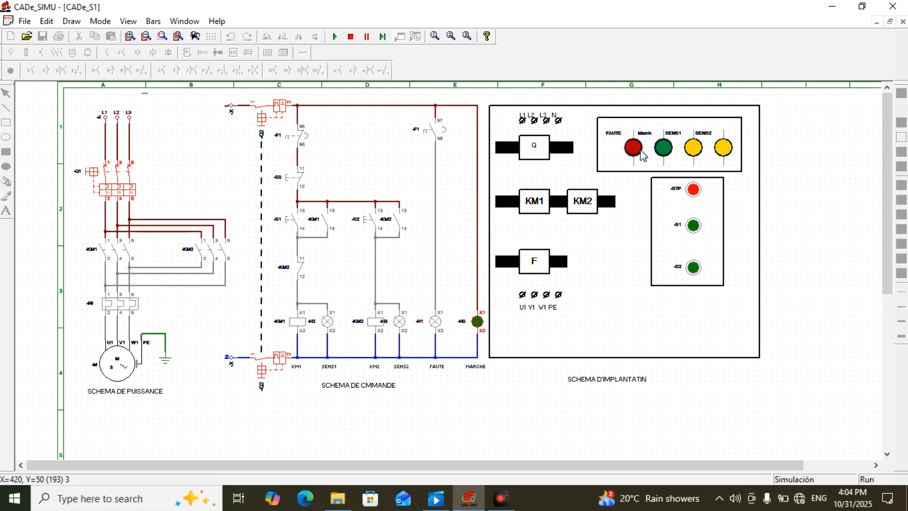
- Test the panel's -S1 and -STP pushbuttons in the running simulation, and stop the simulation
{"action": "left_click", "coordinate": [694, 228]}
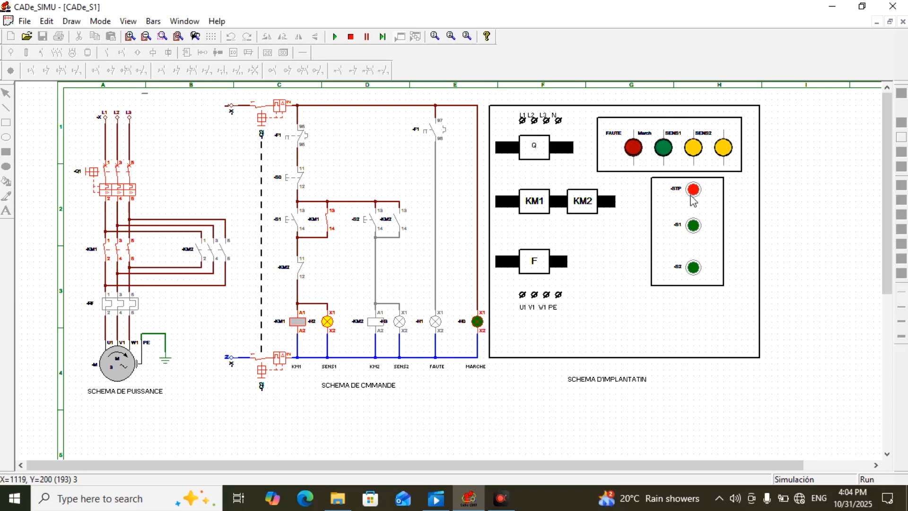
{"action": "left_click", "coordinate": [694, 192]}
{"action": "left_click", "coordinate": [350, 36]}
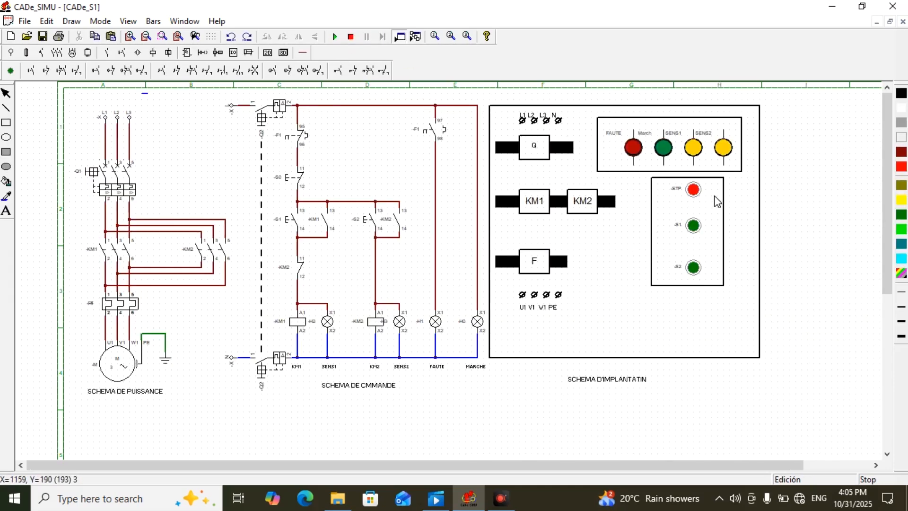
- Move both frames clear of the panel pushbuttons and rename the red -STP pushbutton to -S0
{"action": "left_click_drag", "start_coordinate": [721, 203], "coordinate": [836, 198]}
{"action": "left_click_drag", "start_coordinate": [738, 367], "coordinate": [600, 390]}
{"action": "left_click", "coordinate": [700, 189]}
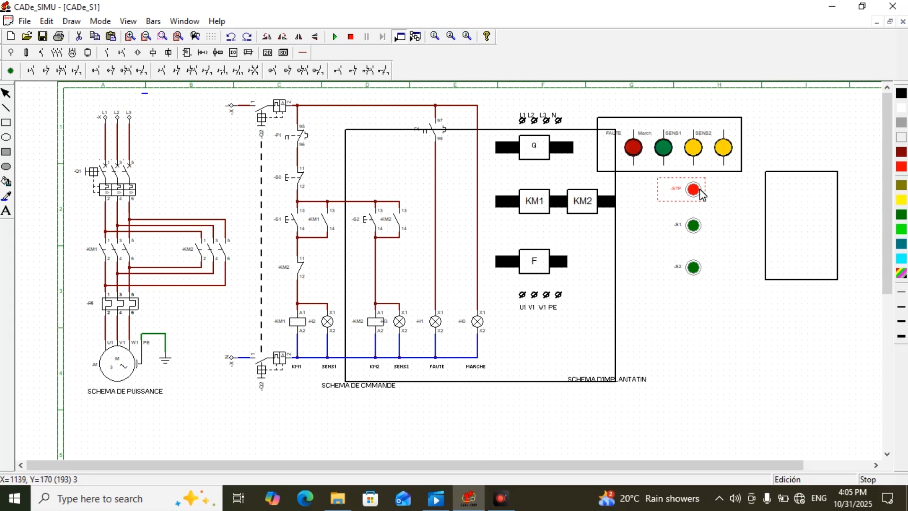
{"action": "double_click", "coordinate": [693, 194]}
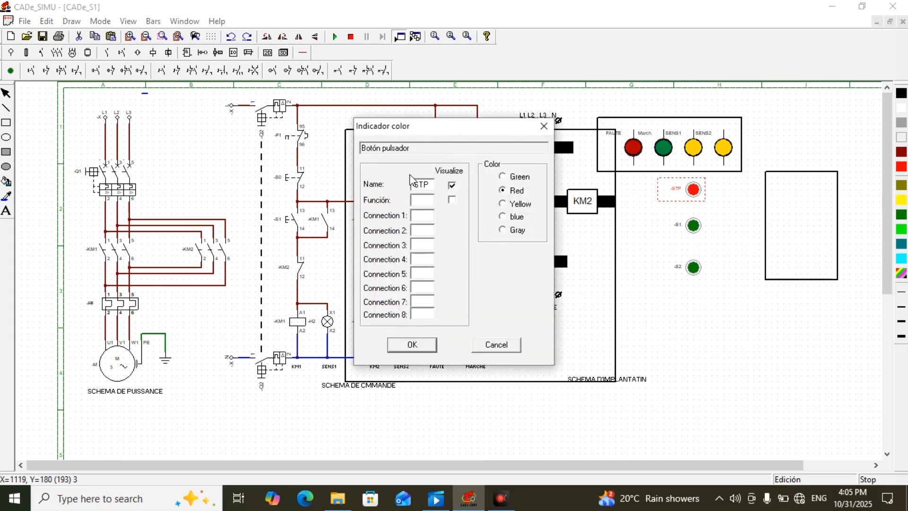
{"action": "left_click", "coordinate": [431, 184]}
{"action": "key", "text": "BackSpace"}
{"action": "key", "text": "BackSpace"}
{"action": "left_click", "coordinate": [426, 348]}
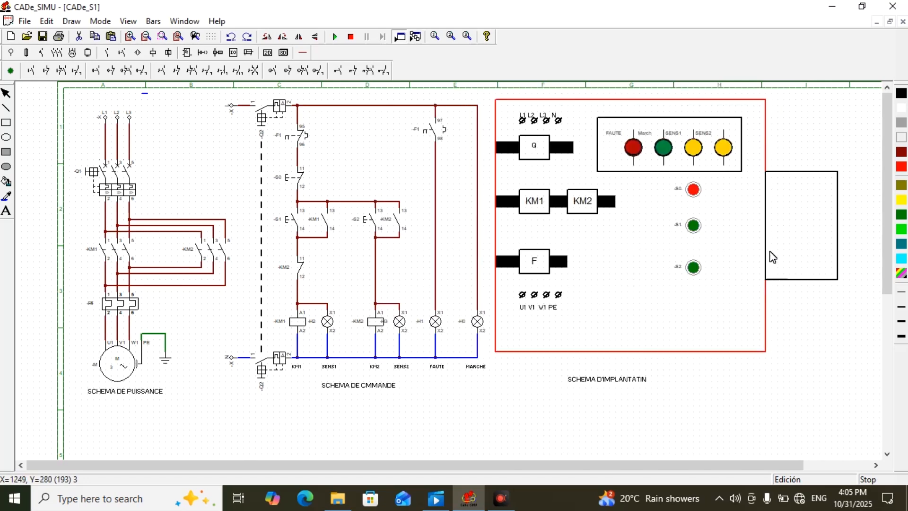
- Return the outer frame to the panel layout and the small frame to its place around the -S0, -S1 and -S2 pushbuttons
{"action": "left_click_drag", "start_coordinate": [770, 252], "coordinate": [765, 258]}
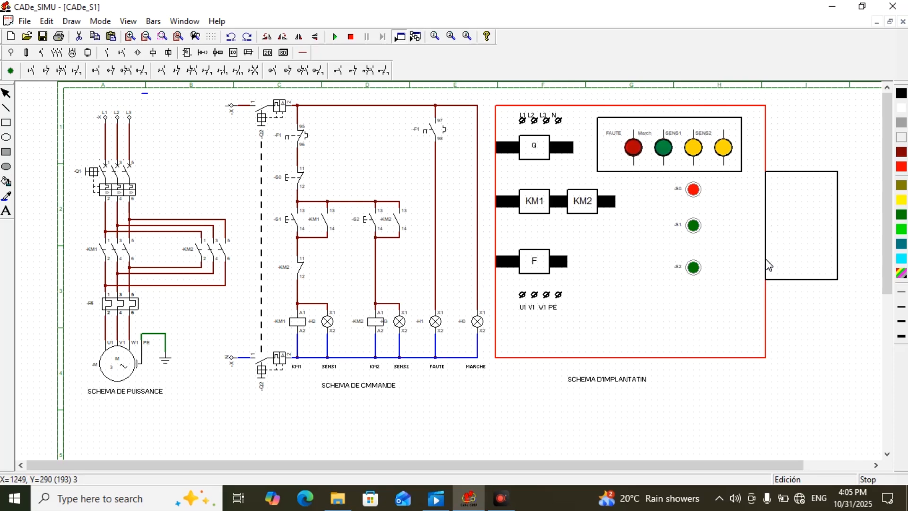
{"action": "left_click", "coordinate": [828, 245]}
{"action": "key", "text": "Delete"}
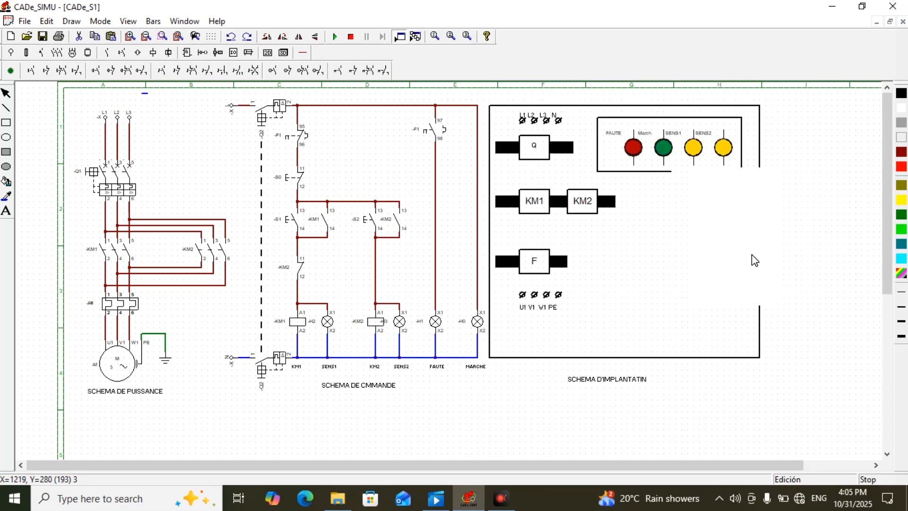
{"action": "key", "text": "ctrl+v"}
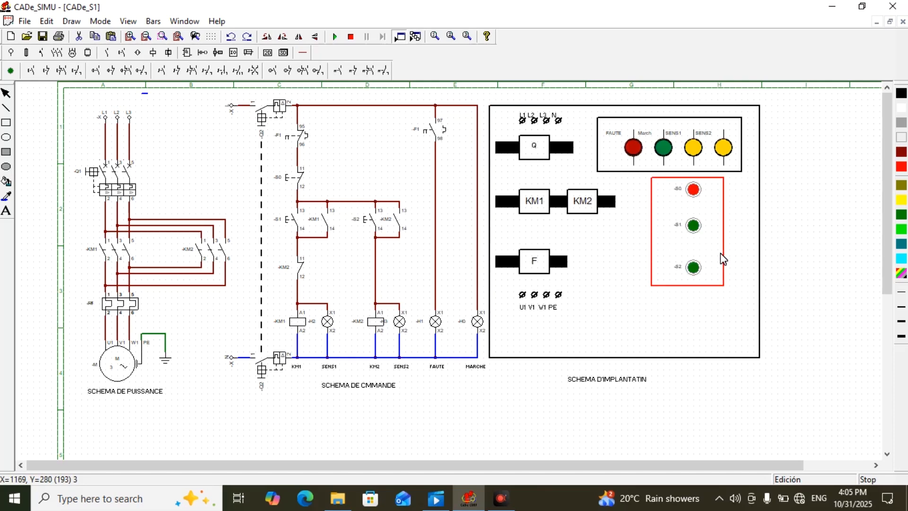
{"action": "left_click", "coordinate": [721, 254]}
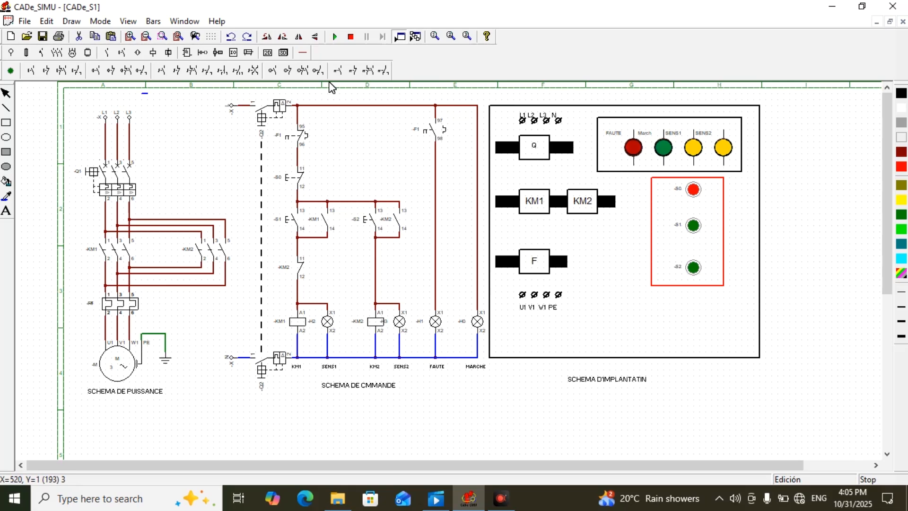
- Restart the simulation and close the Q2 control breaker and the Q1 power breaker
{"action": "left_click", "coordinate": [335, 36]}
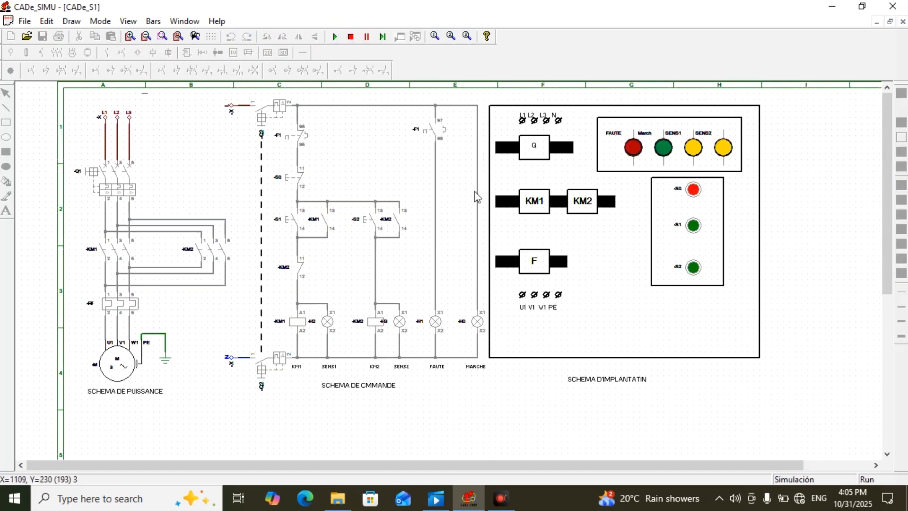
{"action": "left_click", "coordinate": [277, 123]}
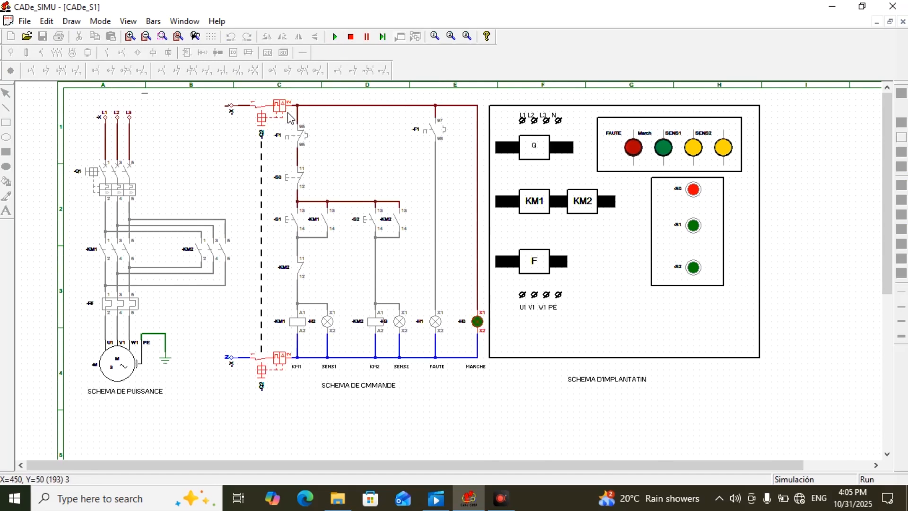
{"action": "left_click", "coordinate": [98, 166]}
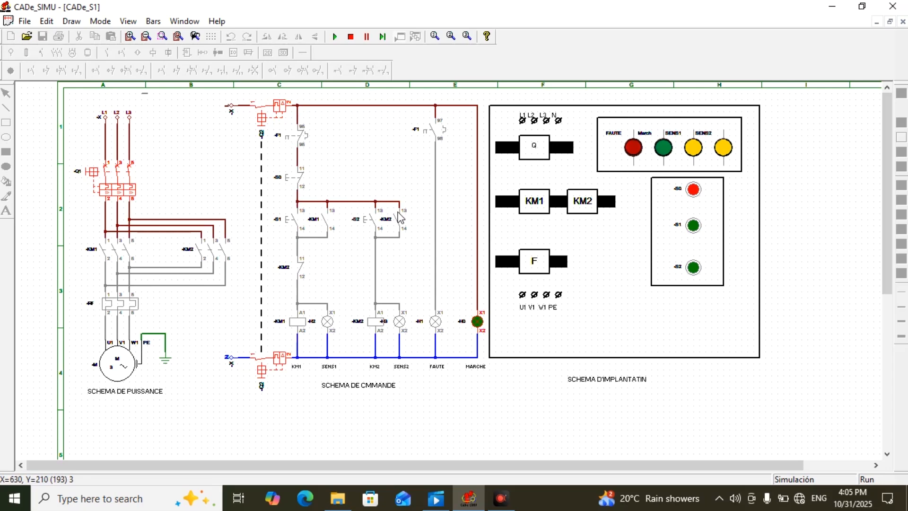
- Test starting with -S1 and stopping with -S0, using both the panel pushbuttons and the control circuit contacts
{"action": "left_click", "coordinate": [694, 227]}
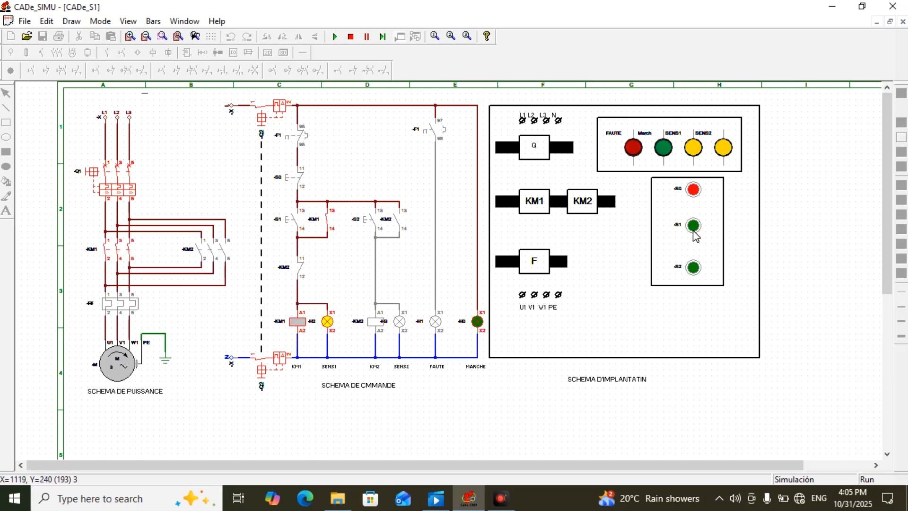
{"action": "left_click", "coordinate": [693, 190]}
{"action": "left_click", "coordinate": [694, 226]}
{"action": "left_click", "coordinate": [694, 190]}
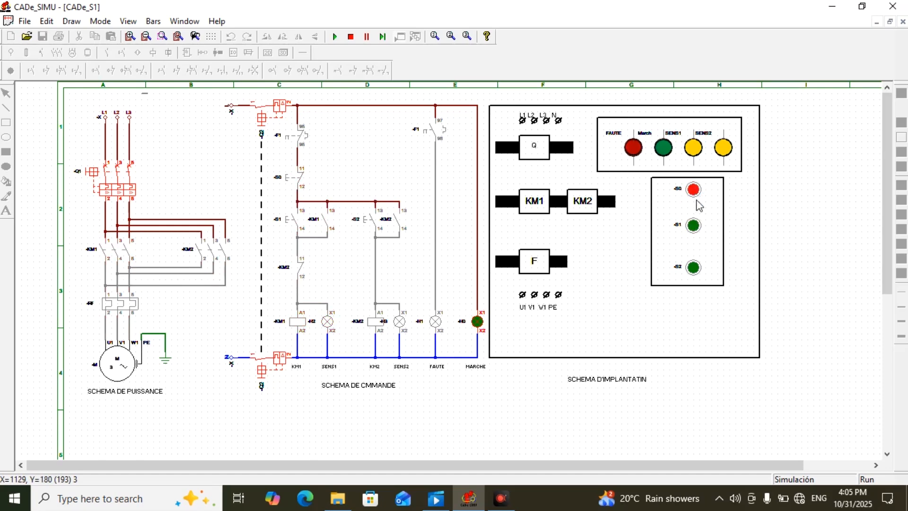
{"action": "left_click", "coordinate": [693, 225]}
{"action": "left_click", "coordinate": [694, 191]}
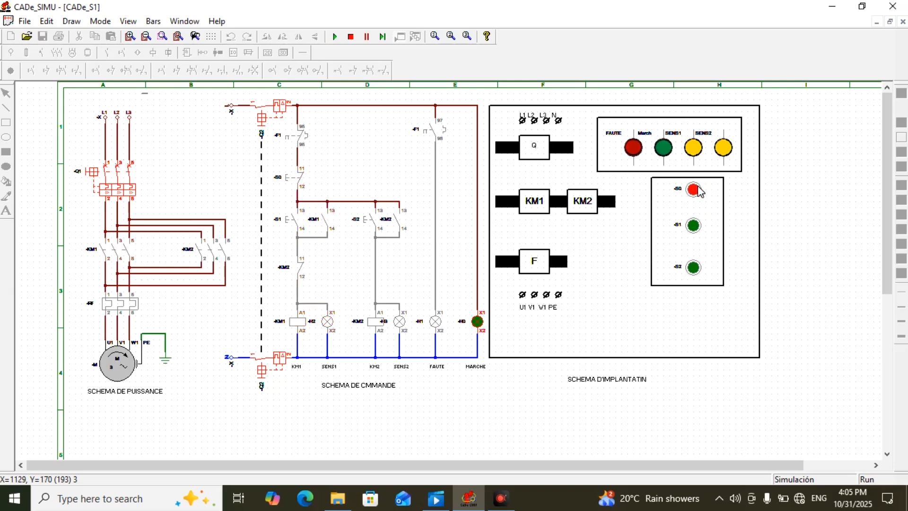
{"action": "left_click", "coordinate": [301, 222]}
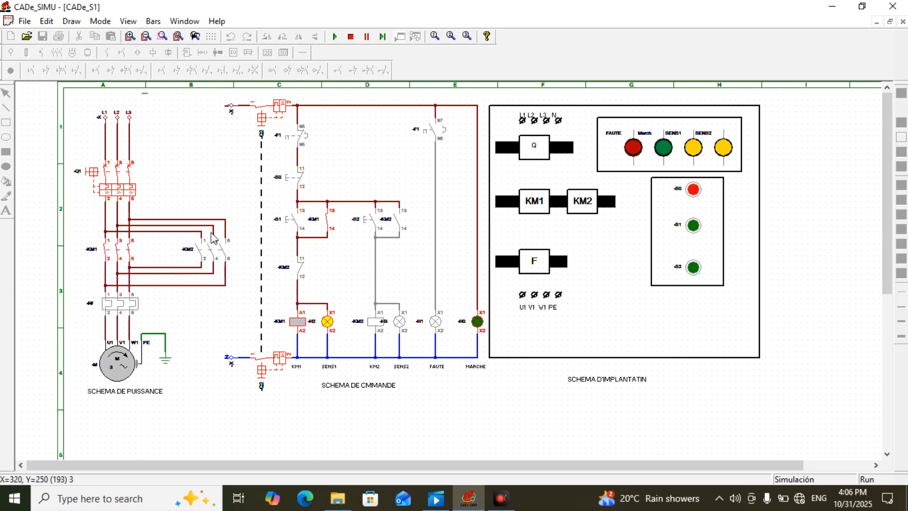
{"action": "left_click", "coordinate": [300, 182]}
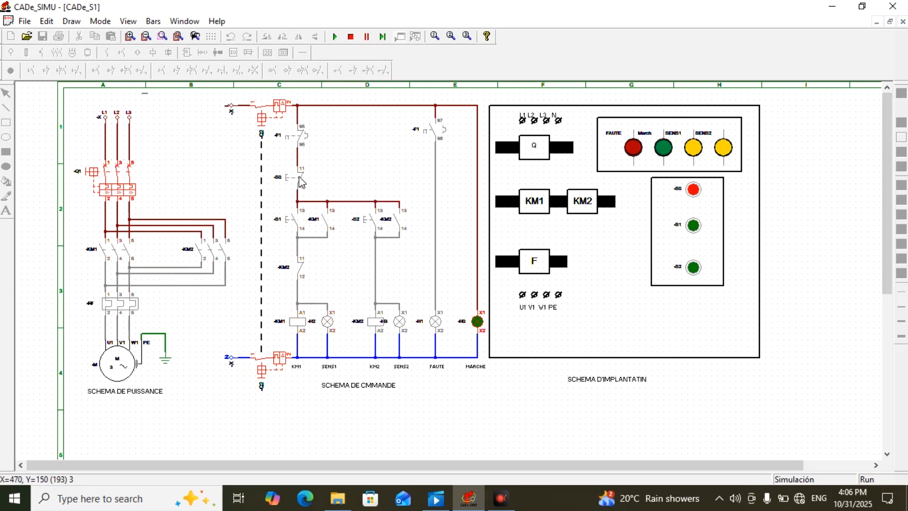
- Trip and reset the power circuit's thermal overload relay, and retry the control circuit's -S1 and the panel's -S0 pushbuttons
{"action": "left_click", "coordinate": [128, 301]}
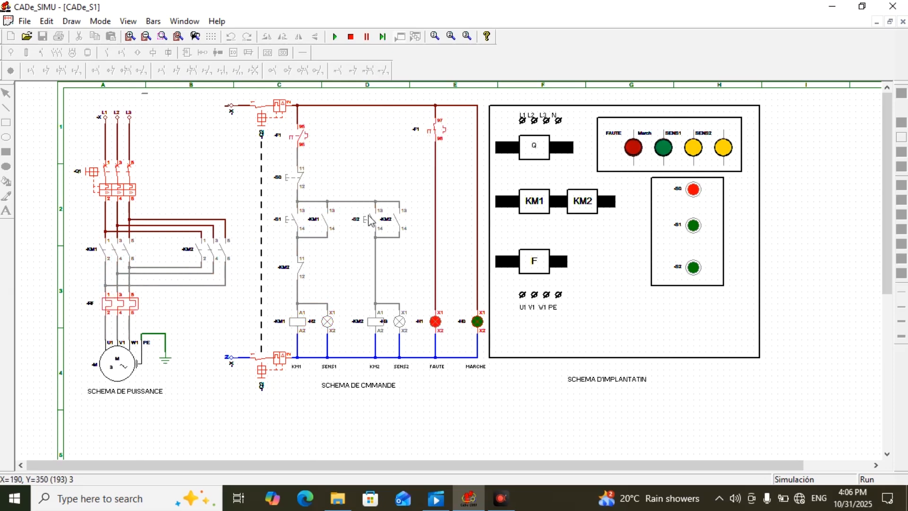
{"action": "left_click", "coordinate": [303, 228]}
{"action": "left_click", "coordinate": [122, 301]}
{"action": "left_click", "coordinate": [125, 300]}
{"action": "left_click", "coordinate": [694, 190]}
{"action": "left_click", "coordinate": [694, 191]}
{"action": "left_click", "coordinate": [124, 298]}
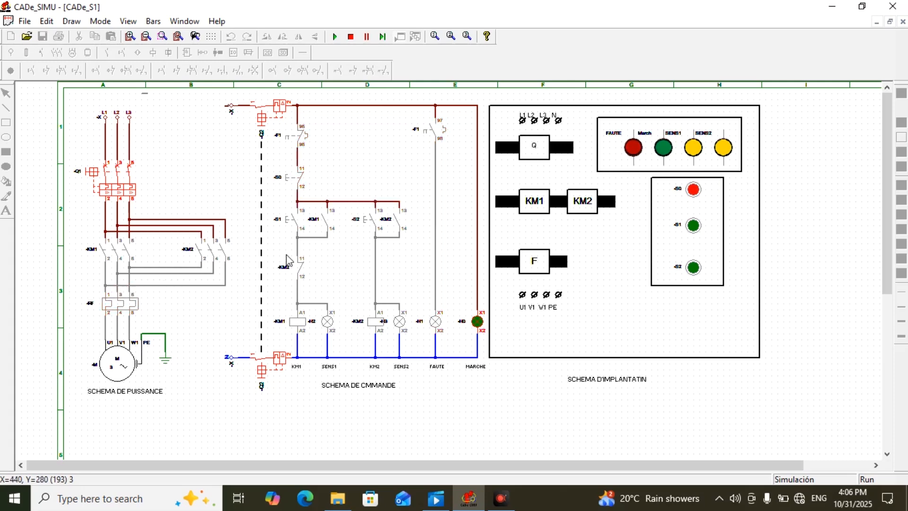
{"action": "left_click", "coordinate": [304, 225]}
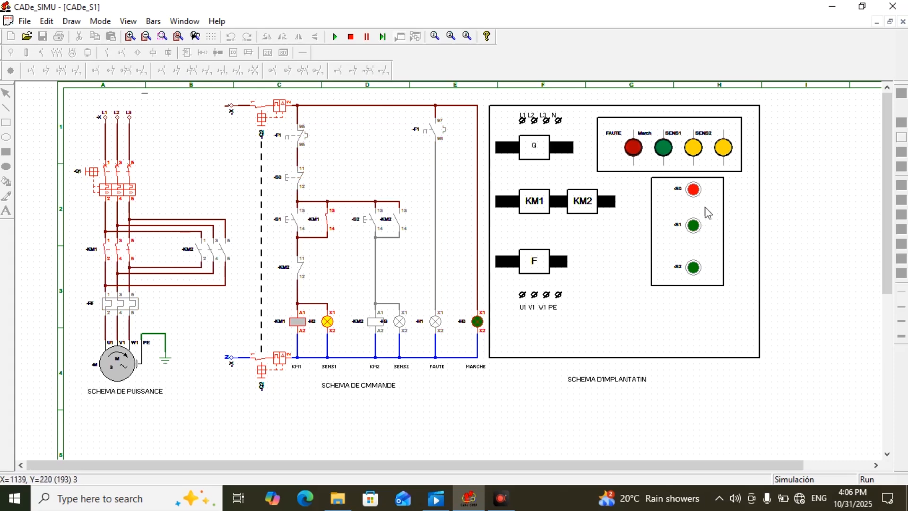
{"action": "left_click", "coordinate": [700, 193]}
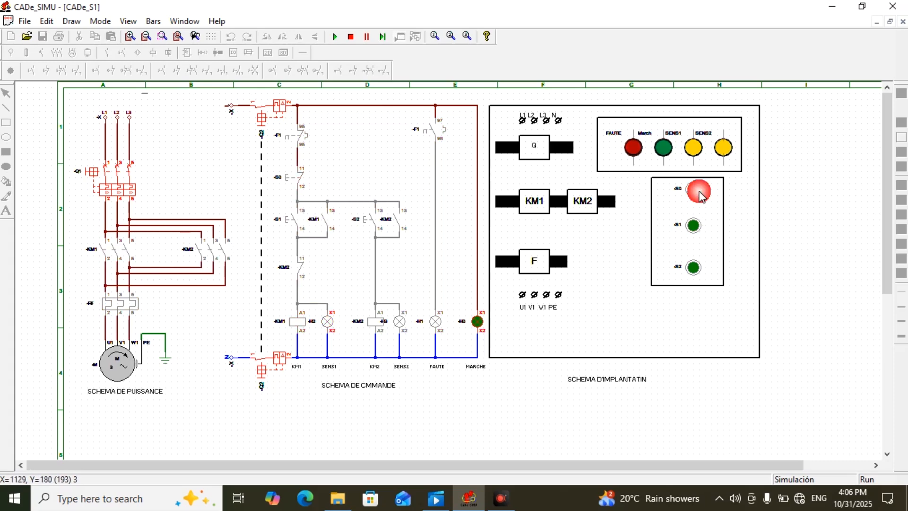
- Start the second direction with the control circuit's -S2 pushbutton, and stop the simulation
{"action": "left_click", "coordinate": [377, 226]}
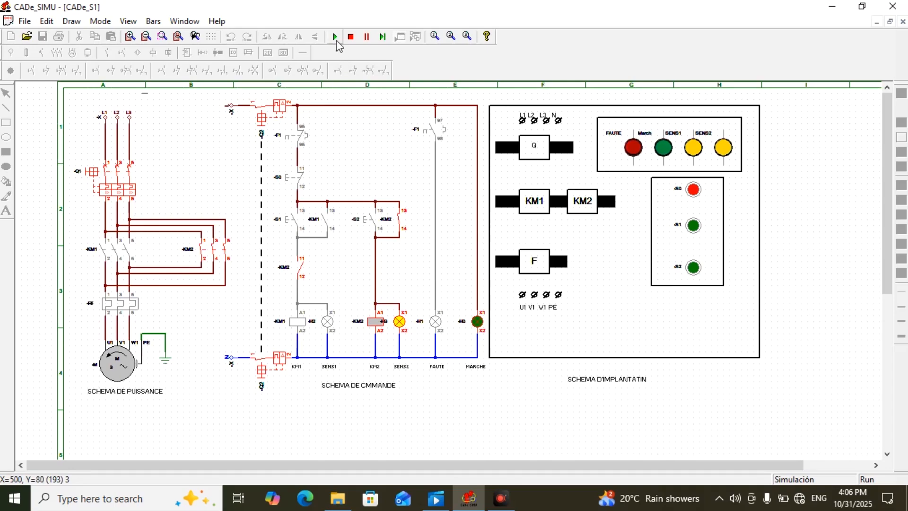
{"action": "left_click", "coordinate": [351, 36]}
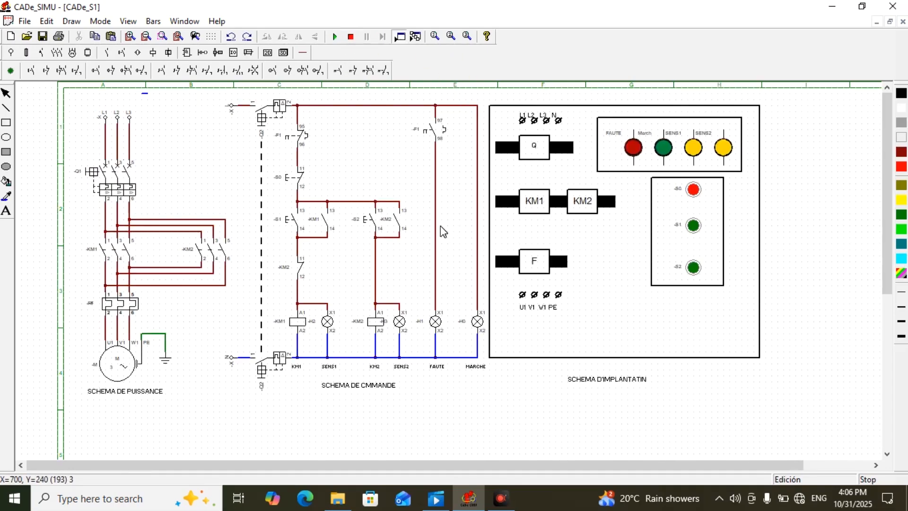
- Examine the power circuit, control circuit and panel layout across the whole drawing sheet
{"action": "scroll", "coordinate": [402, 230], "scroll_direction": "up", "scroll_amount": 1}
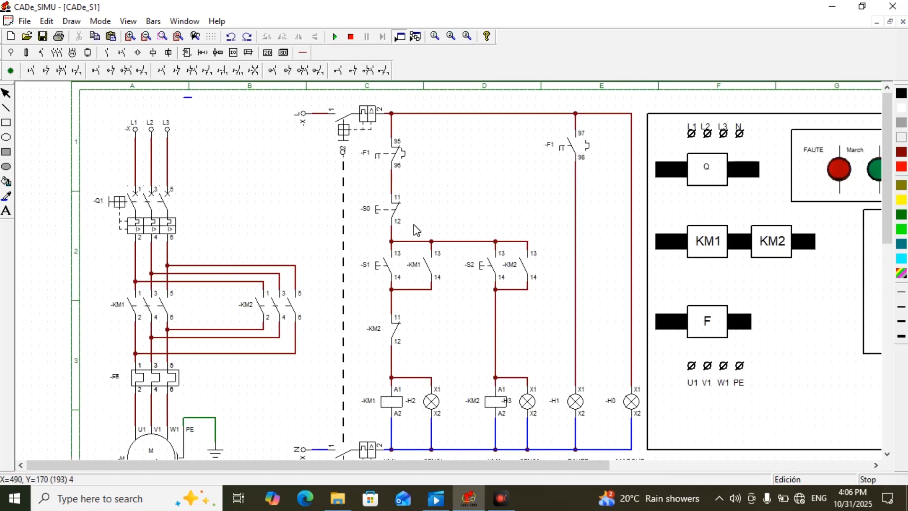
{"action": "scroll", "coordinate": [417, 231], "scroll_direction": "down", "scroll_amount": 1}
{"action": "scroll", "coordinate": [282, 254], "scroll_direction": "up", "scroll_amount": 1}
{"action": "scroll", "coordinate": [205, 220], "scroll_direction": "up", "scroll_amount": 1}
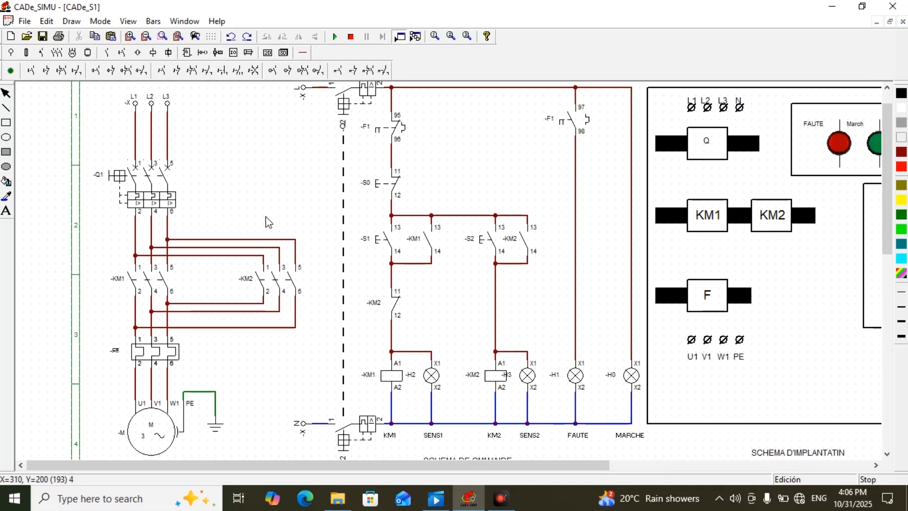
{"action": "scroll", "coordinate": [269, 222], "scroll_direction": "down", "scroll_amount": 1}
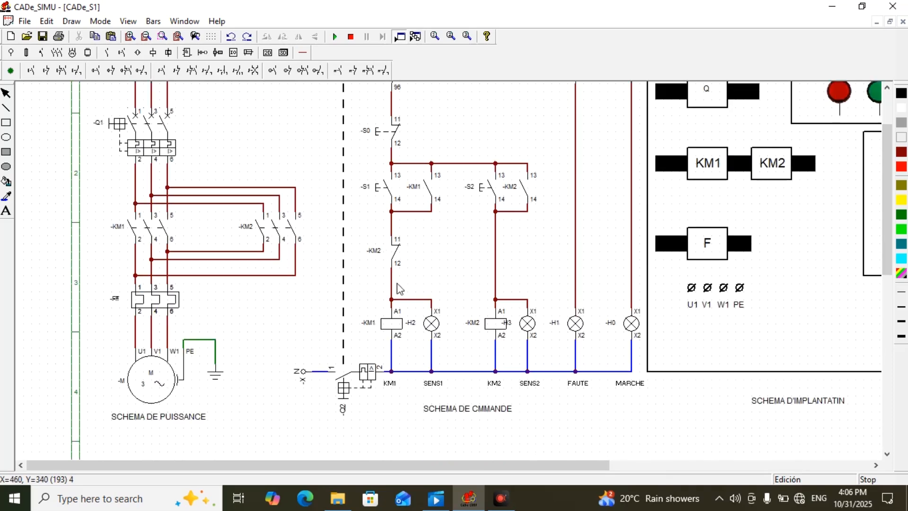
{"action": "scroll", "coordinate": [417, 286], "scroll_direction": "down", "scroll_amount": 2}
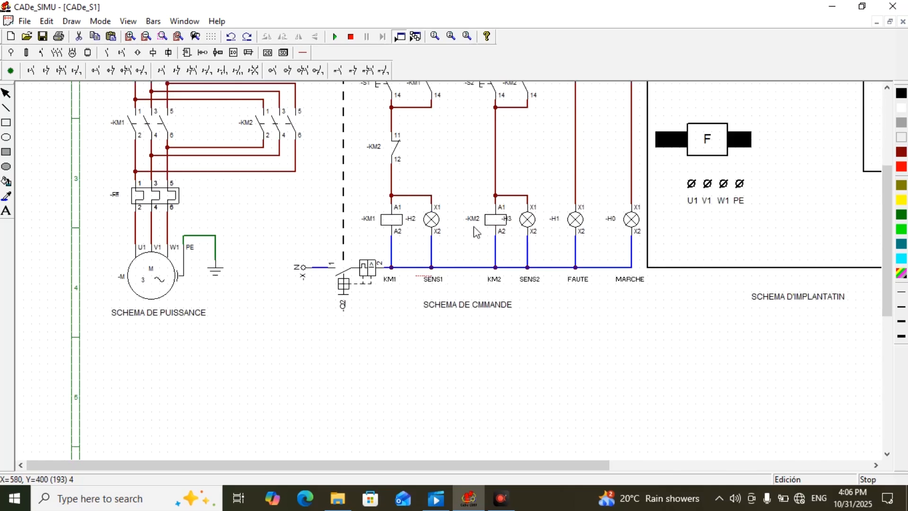
{"action": "scroll", "coordinate": [455, 225], "scroll_direction": "down", "scroll_amount": 2}
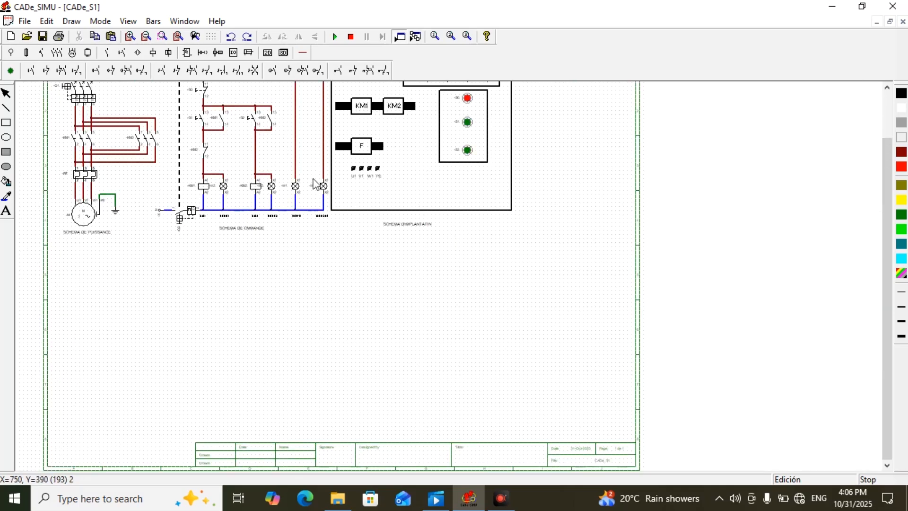
{"action": "scroll", "coordinate": [304, 157], "scroll_direction": "up", "scroll_amount": 1}
{"action": "scroll", "coordinate": [345, 156], "scroll_direction": "up", "scroll_amount": 1}
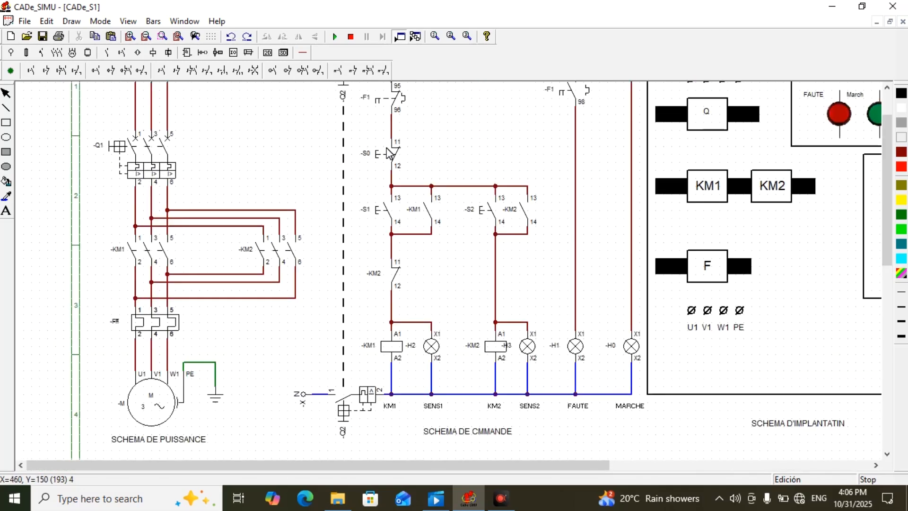
{"action": "scroll", "coordinate": [390, 154], "scroll_direction": "down", "scroll_amount": 2}
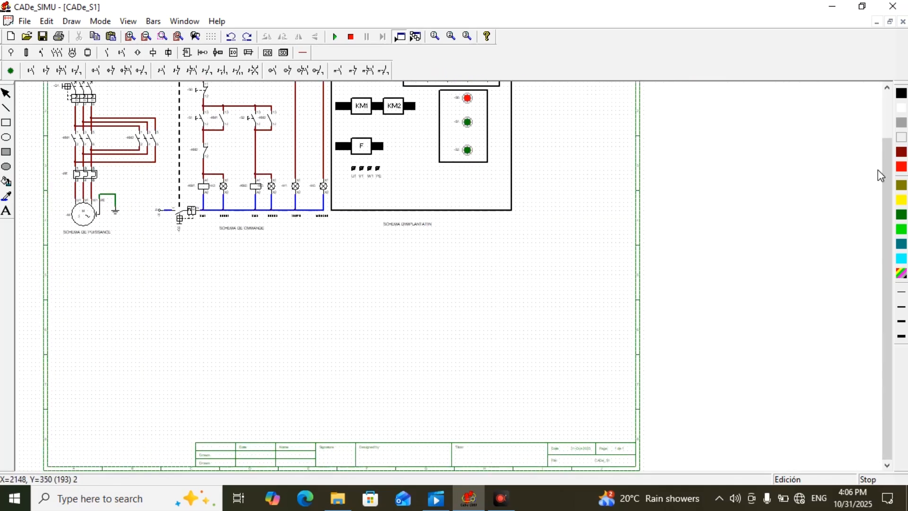
{"action": "left_click_drag", "start_coordinate": [888, 186], "coordinate": [888, 123]}
{"action": "scroll", "coordinate": [551, 91], "scroll_direction": "up", "scroll_amount": 2}
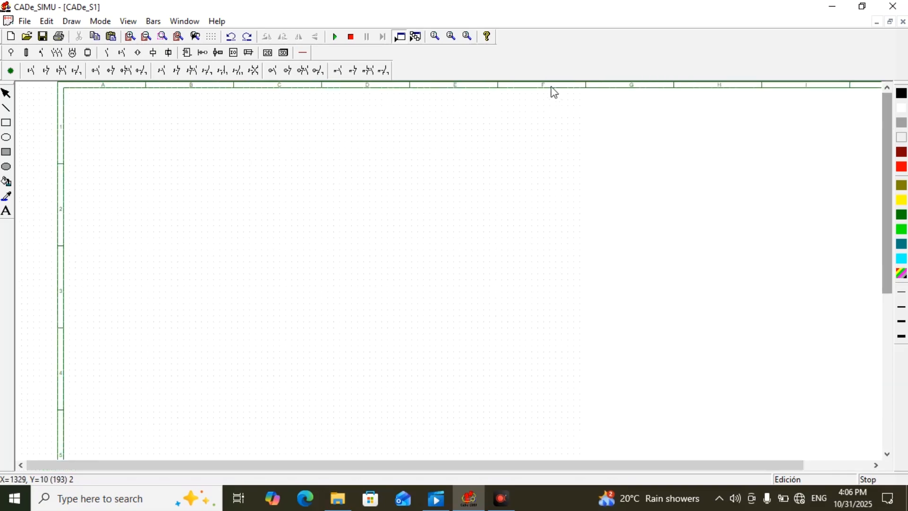
{"action": "scroll", "coordinate": [575, 113], "scroll_direction": "down", "scroll_amount": 1}
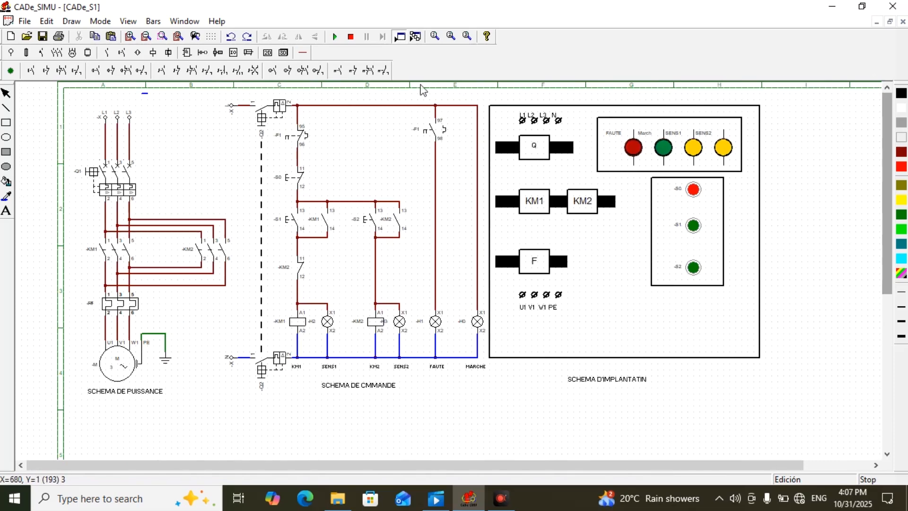
- Run the simulation again and close the Q2 control breaker and the Q1 power breaker
{"action": "left_click", "coordinate": [333, 37]}
{"action": "left_click", "coordinate": [263, 125]}
{"action": "left_click", "coordinate": [118, 177]}
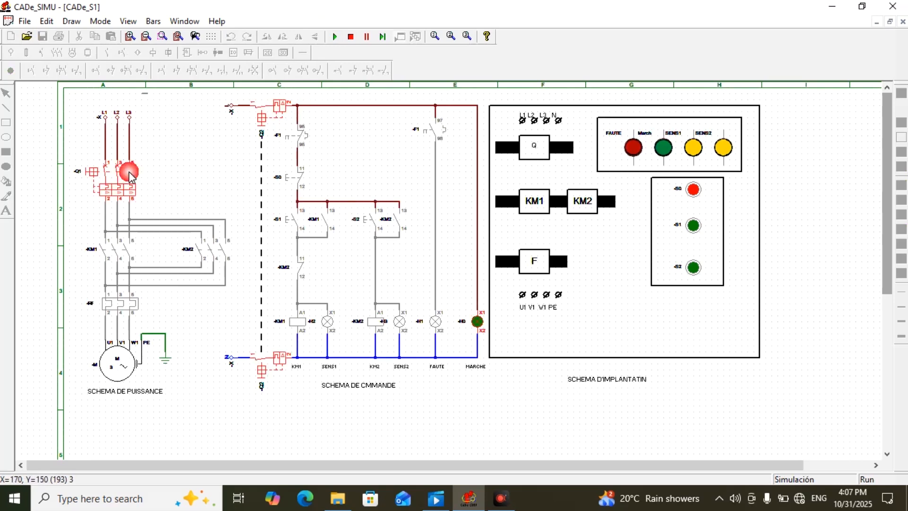
- Run the motor with -S1, stop it with the panel's -S0, restart it with -S2, and trip the power circuit's thermal overload relay
{"action": "left_click", "coordinate": [299, 219]}
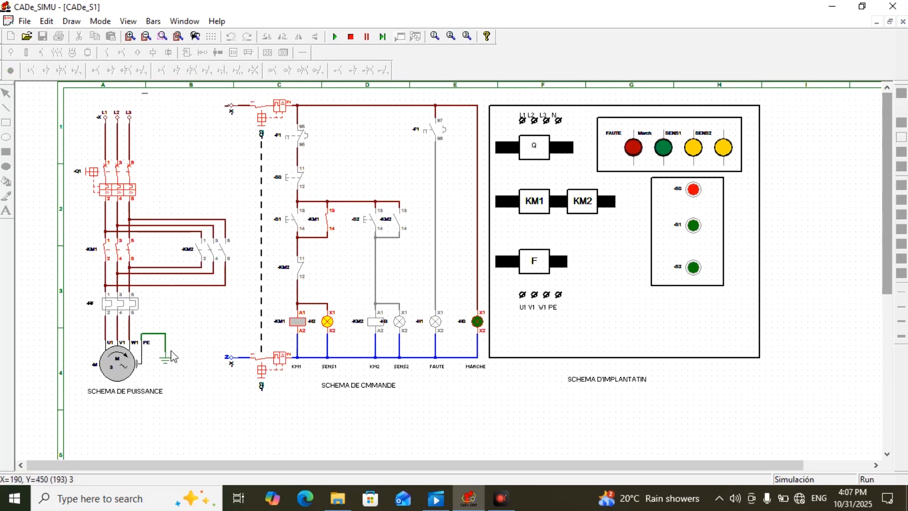
{"action": "left_click", "coordinate": [694, 189]}
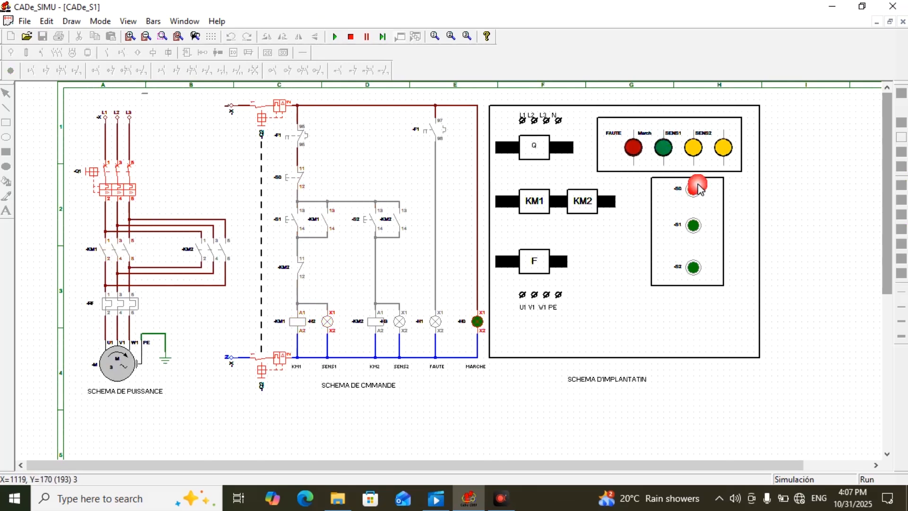
{"action": "left_click", "coordinate": [384, 225]}
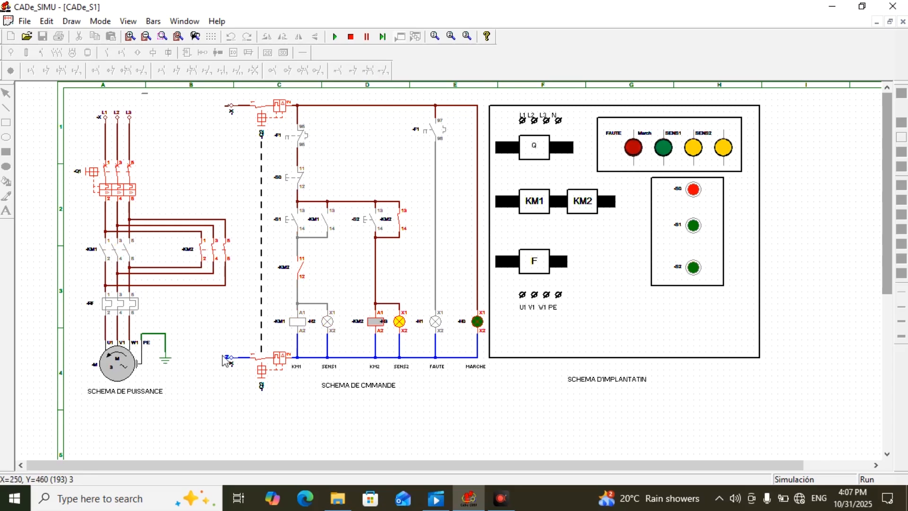
{"action": "left_click", "coordinate": [130, 301]}
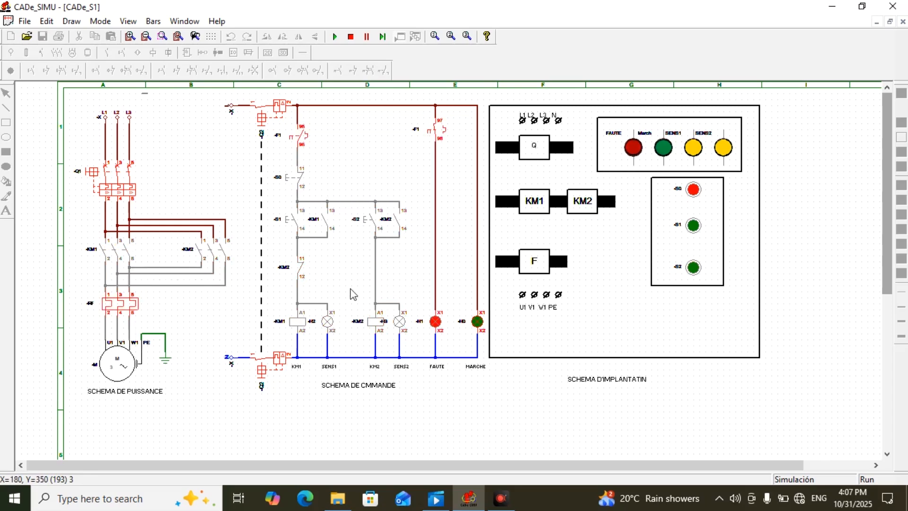